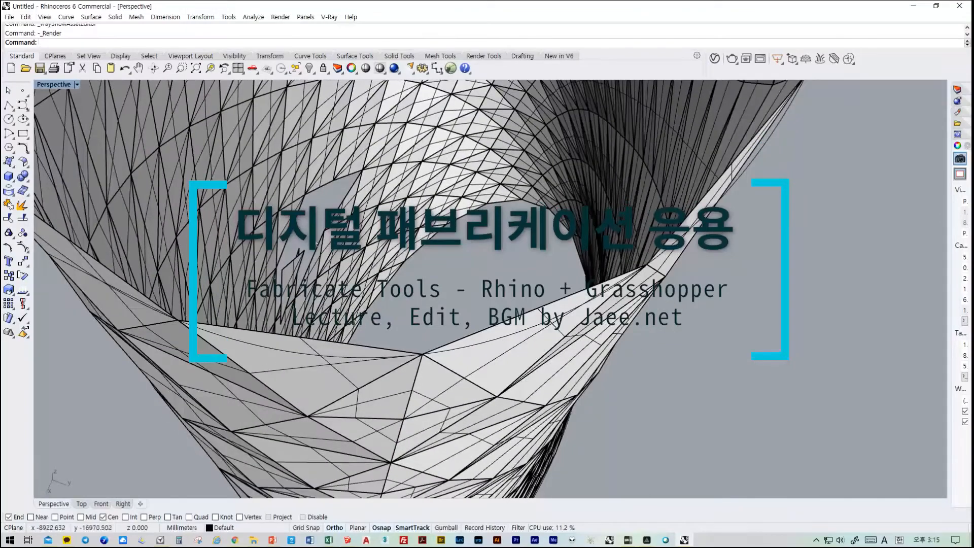
pyautogui.moveTo(297, 332); pyautogui.dragTo(329, 299, button='right')
pyautogui.keyDown('shift'); pyautogui.moveTo(550, 365); pyautogui.dragTo(430, 218, button='right'); pyautogui.keyUp('shift')
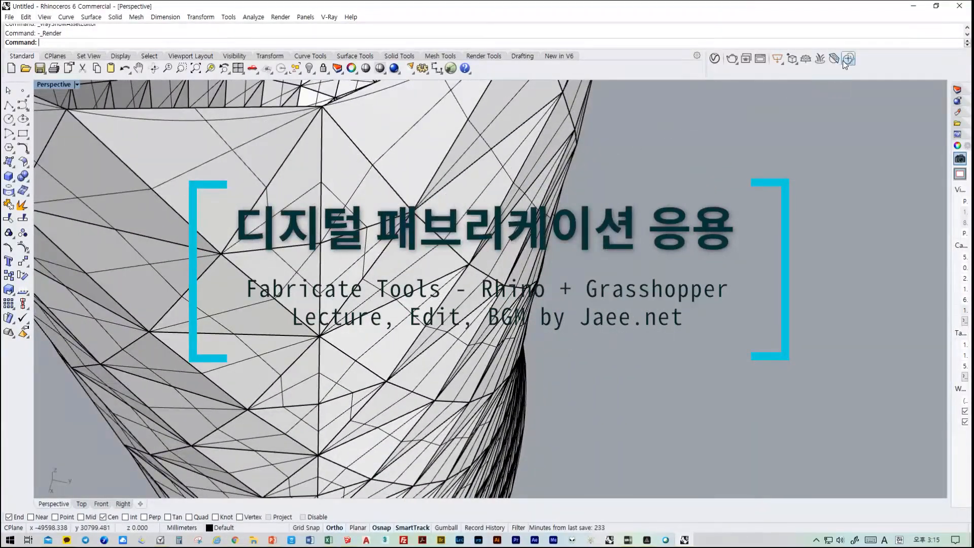
pyautogui.click(744, 60)
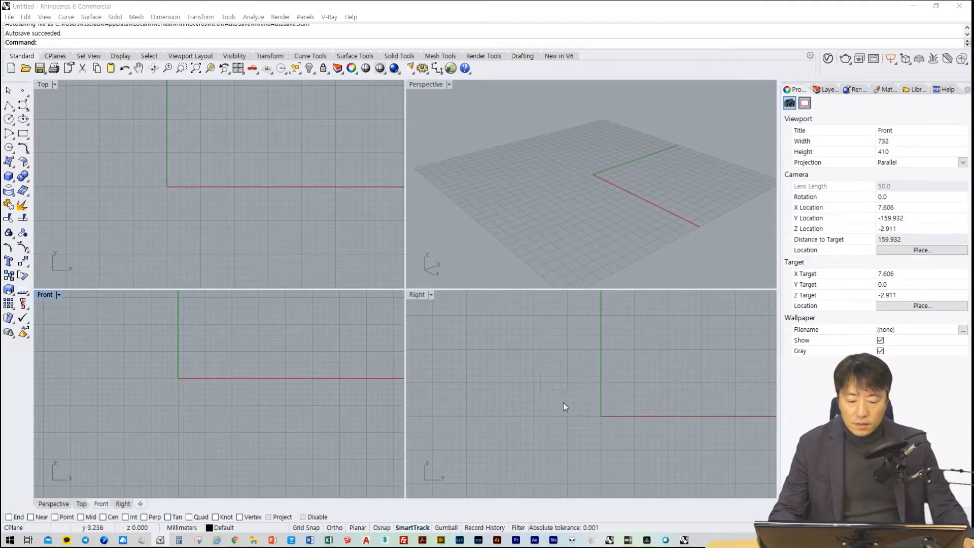
# Examine the empty workspace by panning the Front, Right and Top views and orbiting and zooming the Perspective view
pyautogui.moveTo(563, 403); pyautogui.dragTo(550, 380, button='right')
pyautogui.moveTo(175, 376)
pyautogui.mouseDown(button='right')
pyautogui.moveTo(194, 393)
pyautogui.moveTo(187, 388)
pyautogui.mouseUp(button='right')
pyautogui.moveTo(611, 391); pyautogui.dragTo(593, 392, button='right')
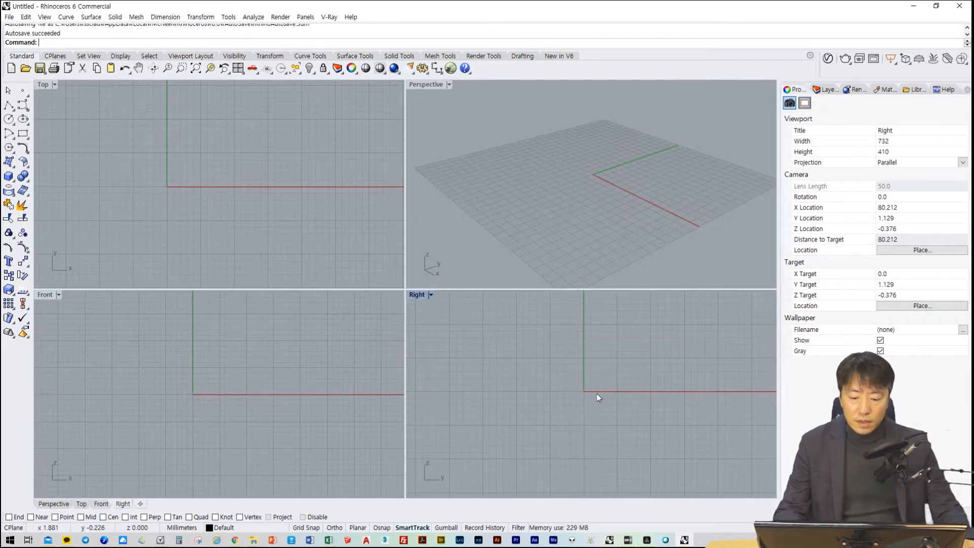
pyautogui.moveTo(586, 402); pyautogui.dragTo(595, 411, button='right')
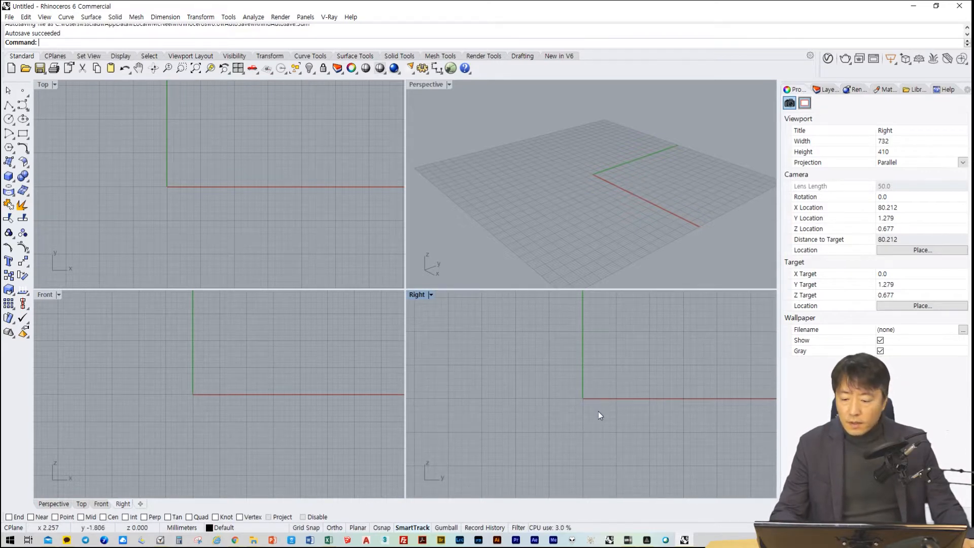
pyautogui.moveTo(213, 198); pyautogui.dragTo(252, 203, button='right')
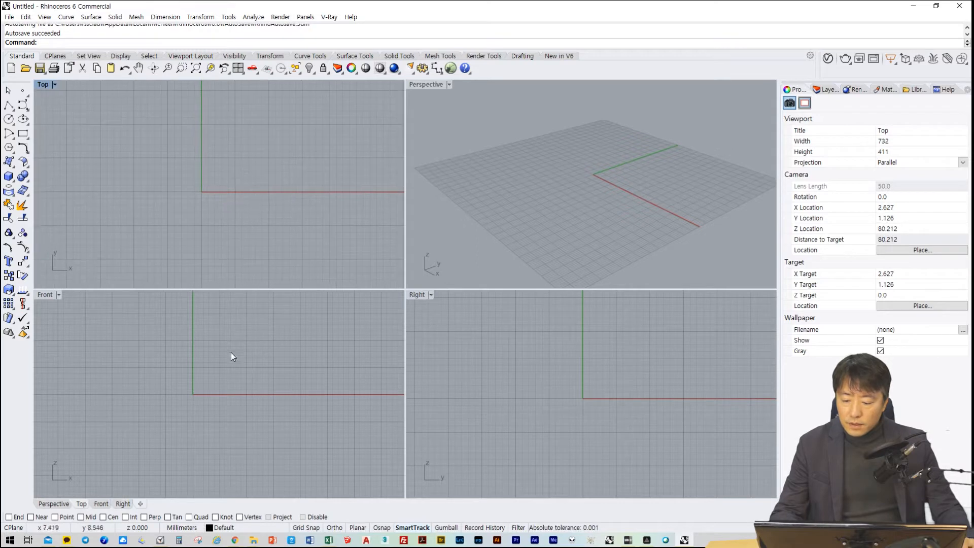
pyautogui.moveTo(230, 353); pyautogui.dragTo(243, 375, button='right')
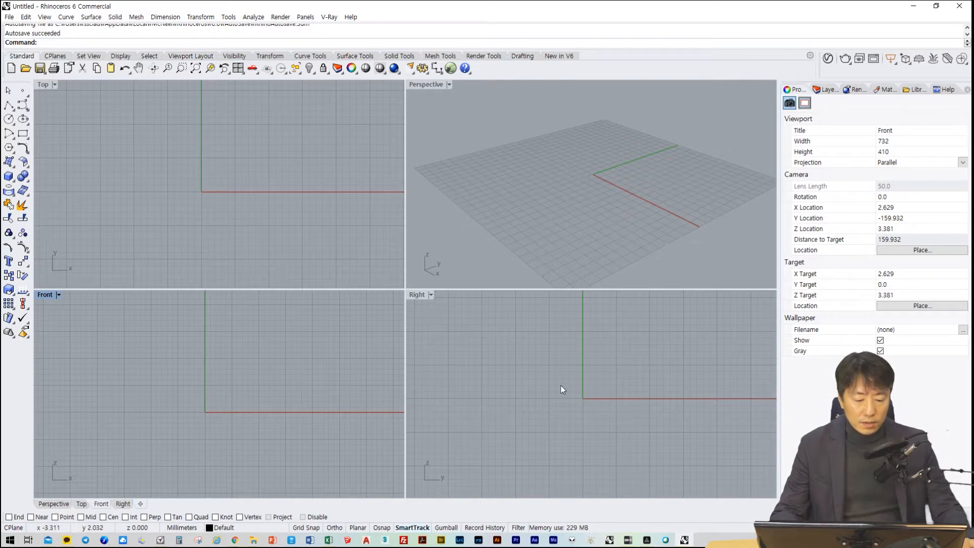
pyautogui.moveTo(600, 199); pyautogui.dragTo(601, 212, button='right')
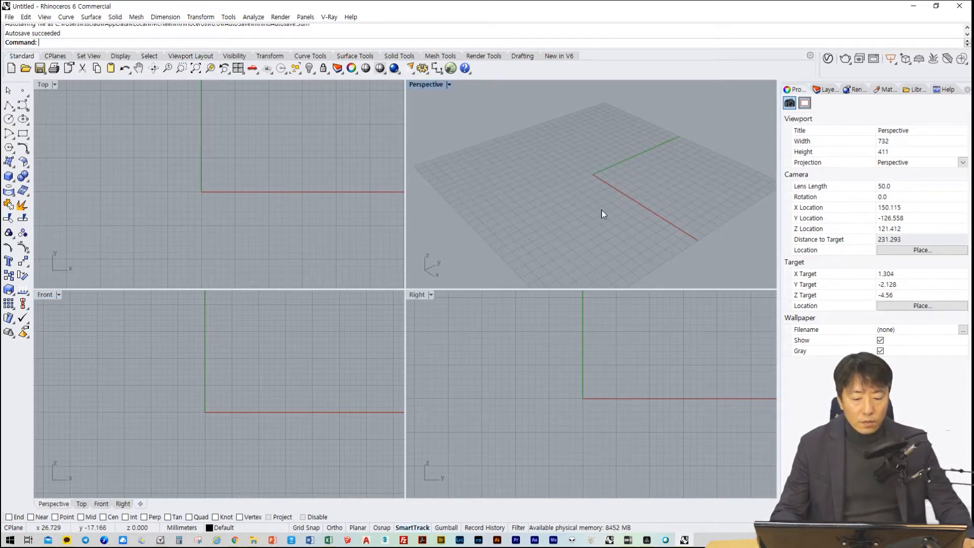
pyautogui.moveTo(602, 213); pyautogui.dragTo(599, 199, button='right')
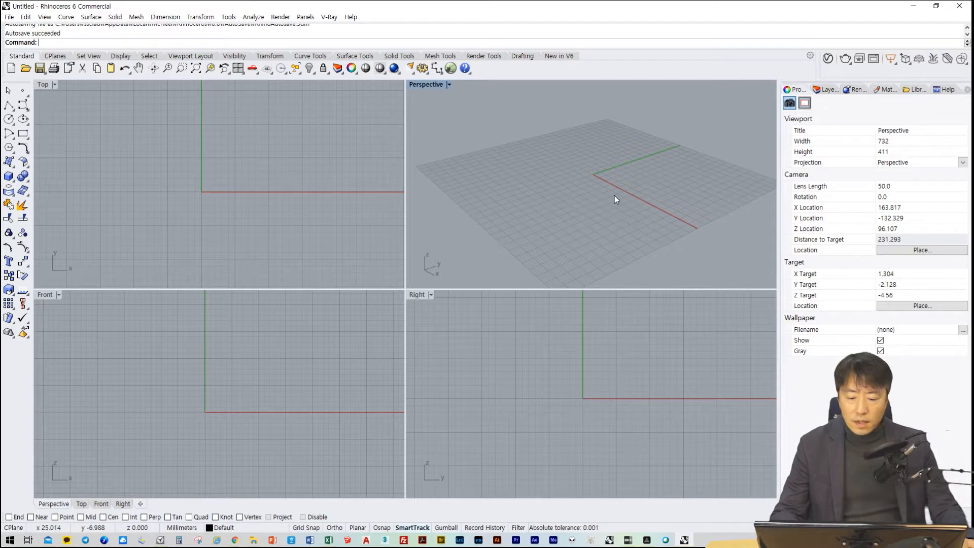
pyautogui.scroll(3, 626, 204)
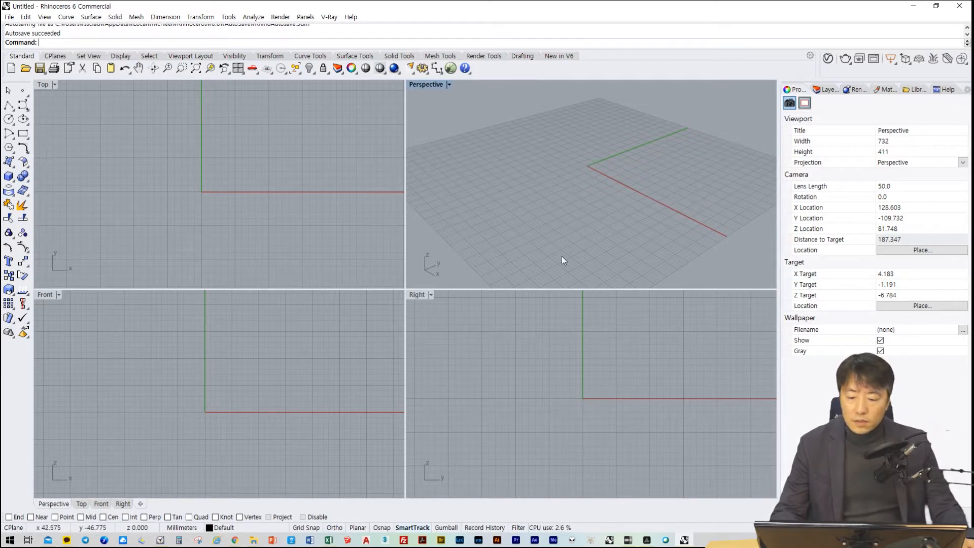
pyautogui.moveTo(562, 260); pyautogui.dragTo(583, 308, button='right')
pyautogui.moveTo(611, 390)
pyautogui.mouseDown(button='right')
pyautogui.moveTo(619, 397)
pyautogui.moveTo(595, 390)
pyautogui.mouseUp(button='right')
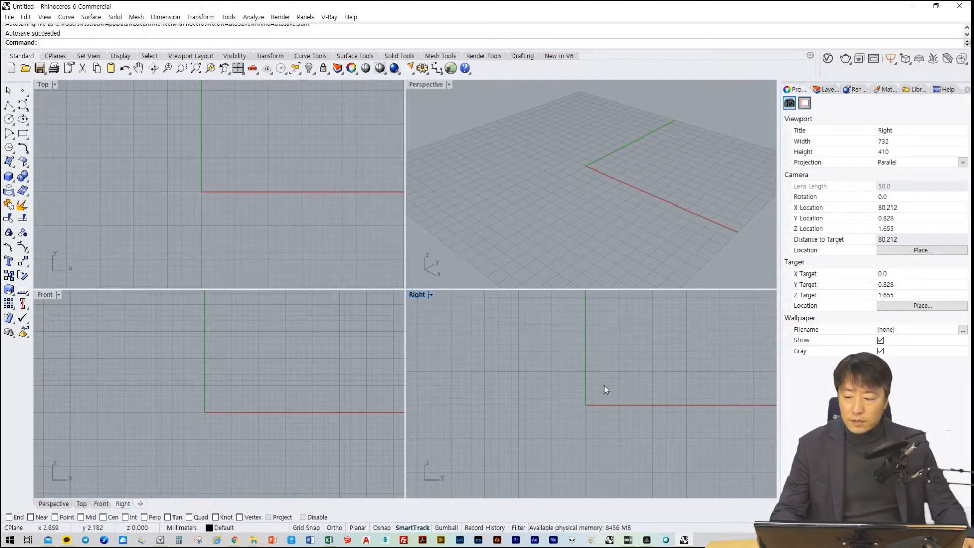
pyautogui.moveTo(592, 196); pyautogui.dragTo(604, 211, button='right')
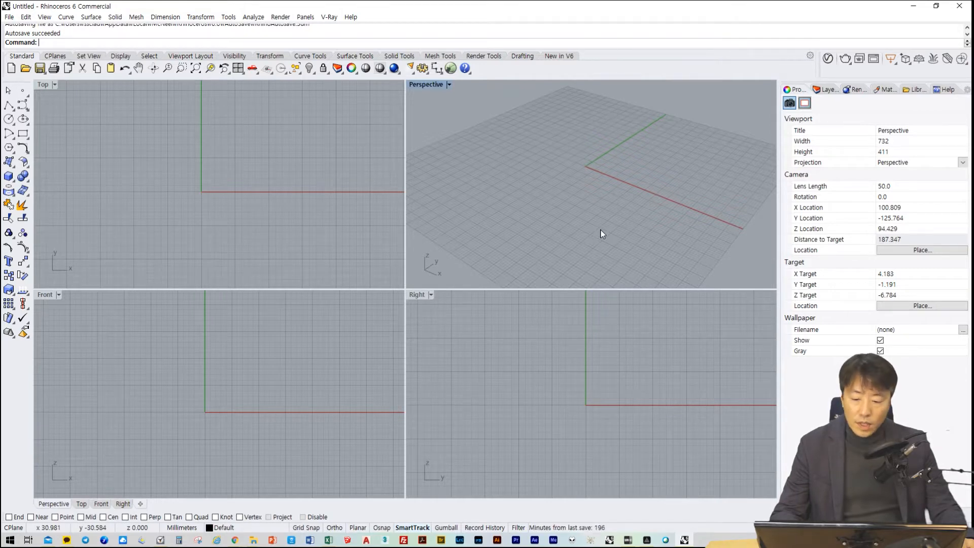
pyautogui.moveTo(600, 234); pyautogui.dragTo(604, 222, button='right')
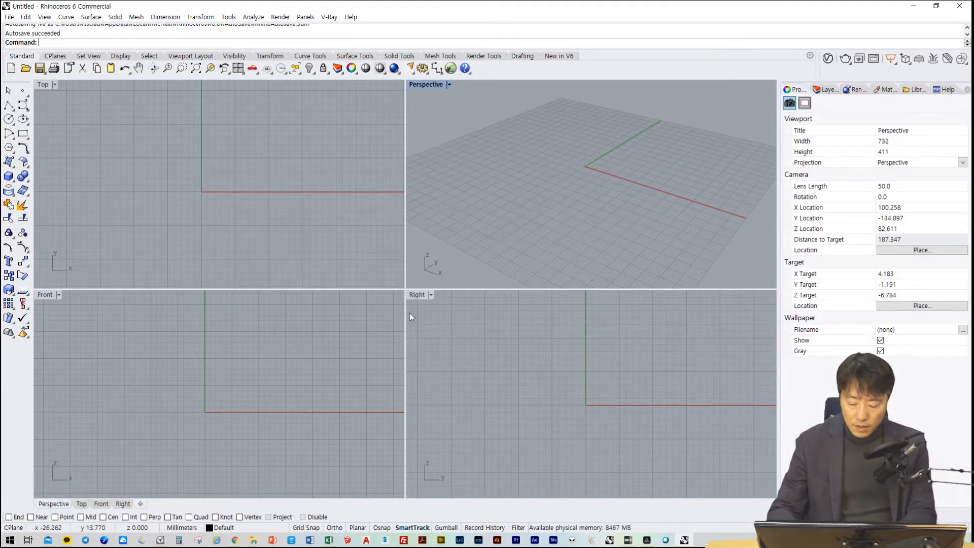
# Draw three separate crossing lines, about 20 to 35 mm long, near the origin in the Top view
pyautogui.write('line')
pyautogui.press('Return')
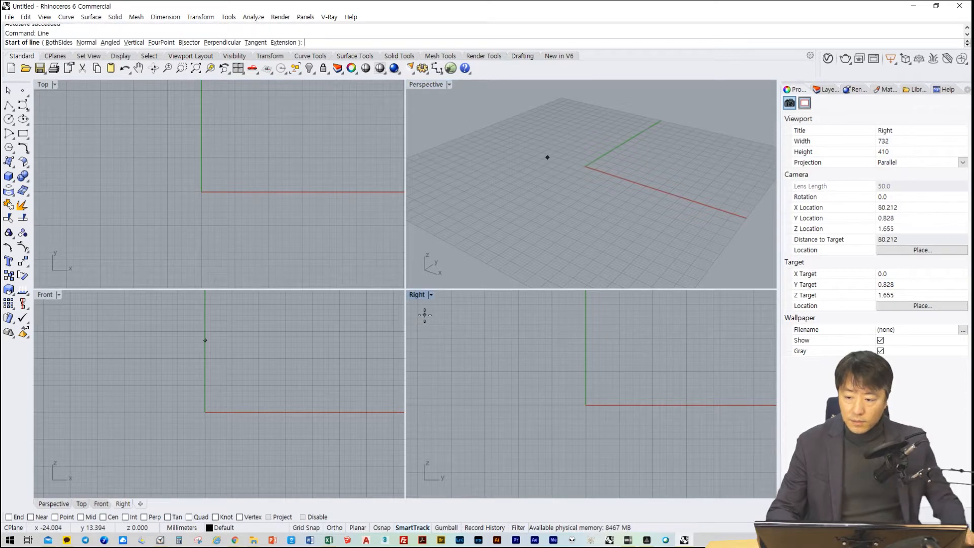
pyautogui.click(118, 185)
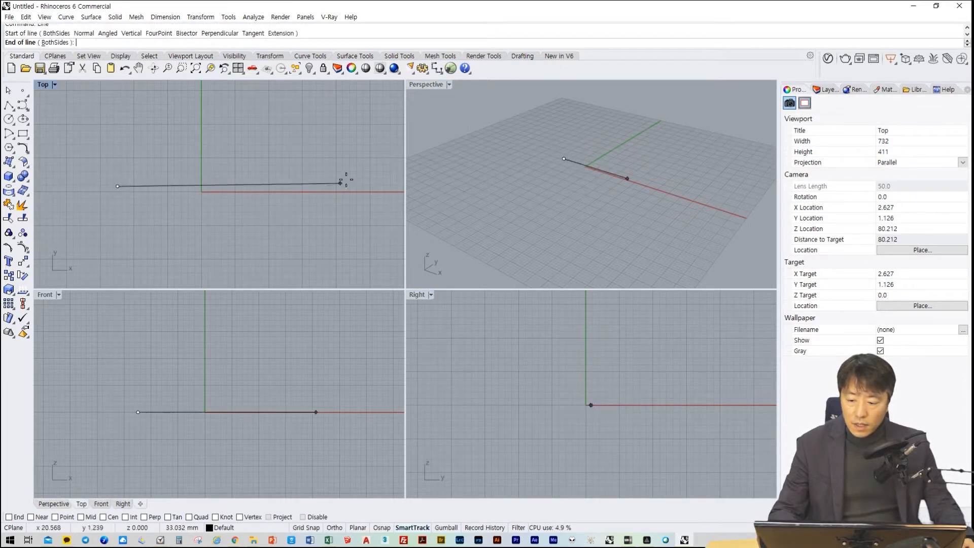
pyautogui.click(349, 173)
pyautogui.rightClick(321, 243)
pyautogui.click(206, 119)
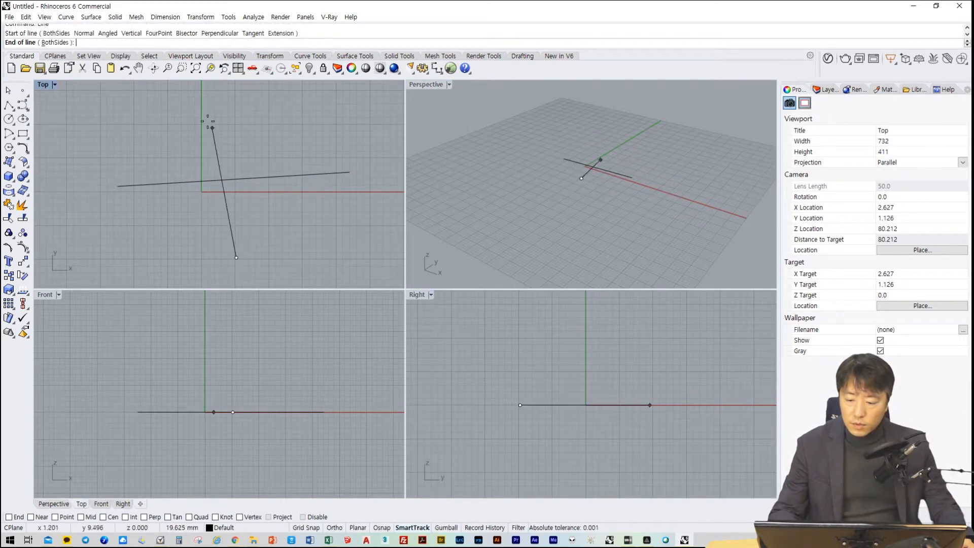
pyautogui.click(236, 257)
pyautogui.rightClick(132, 273)
pyautogui.click(138, 258)
pyautogui.click(310, 124)
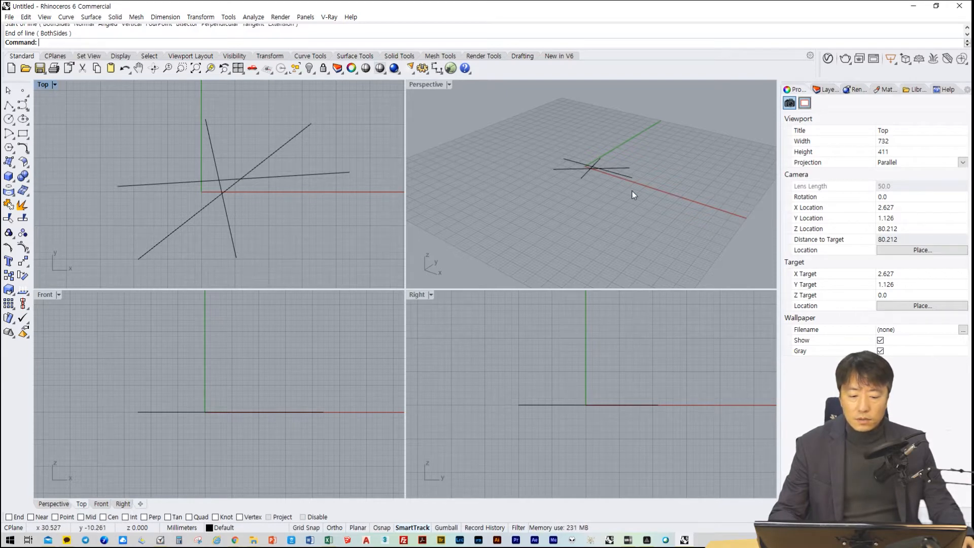
# Delete all three crossing lines near the origin
pyautogui.scroll(6, 608, 179)
pyautogui.moveTo(608, 180); pyautogui.dragTo(616, 200, button='right')
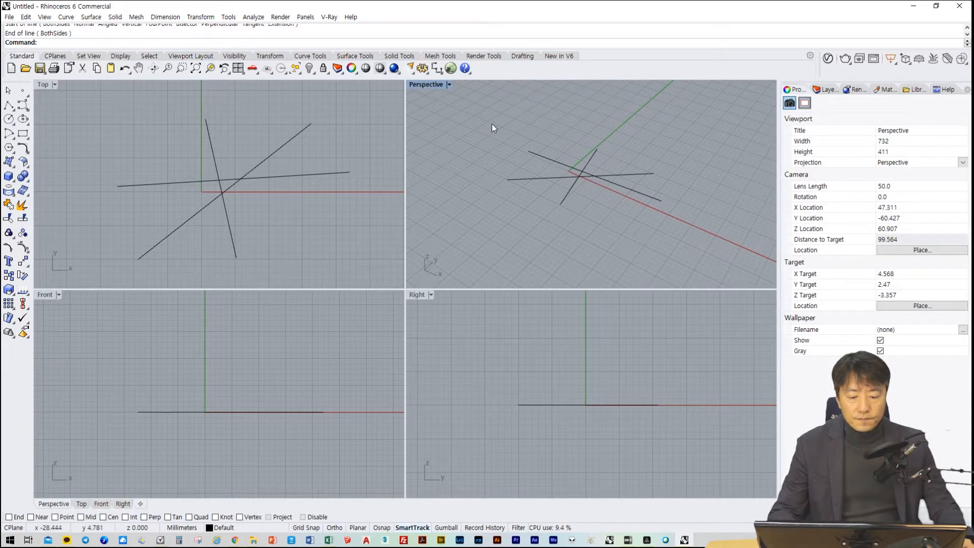
pyautogui.moveTo(477, 119); pyautogui.dragTo(675, 232)
pyautogui.press('Delete')
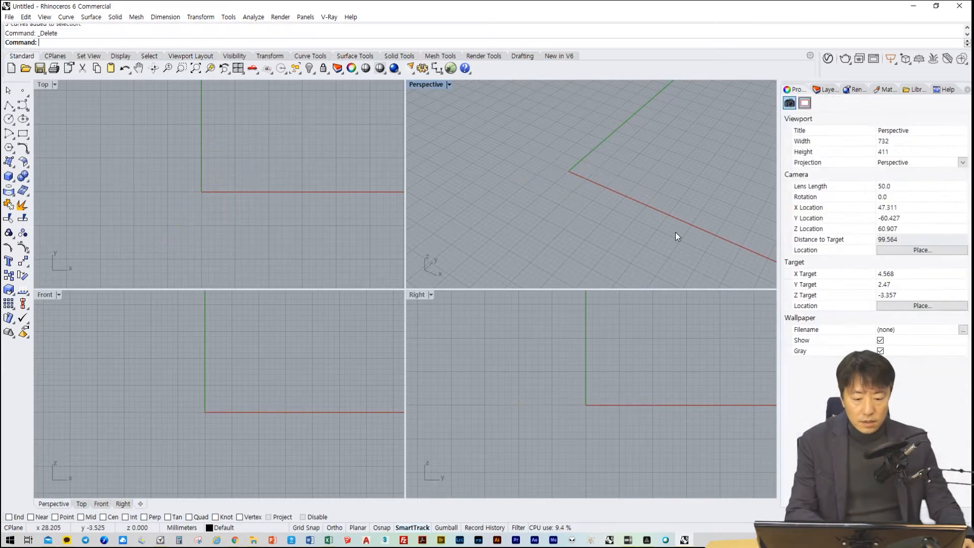
# Draw a 1000 mm line from 0,0,0 along the positive X axis with Ortho turned on
pyautogui.write('line')
pyautogui.press('Return')
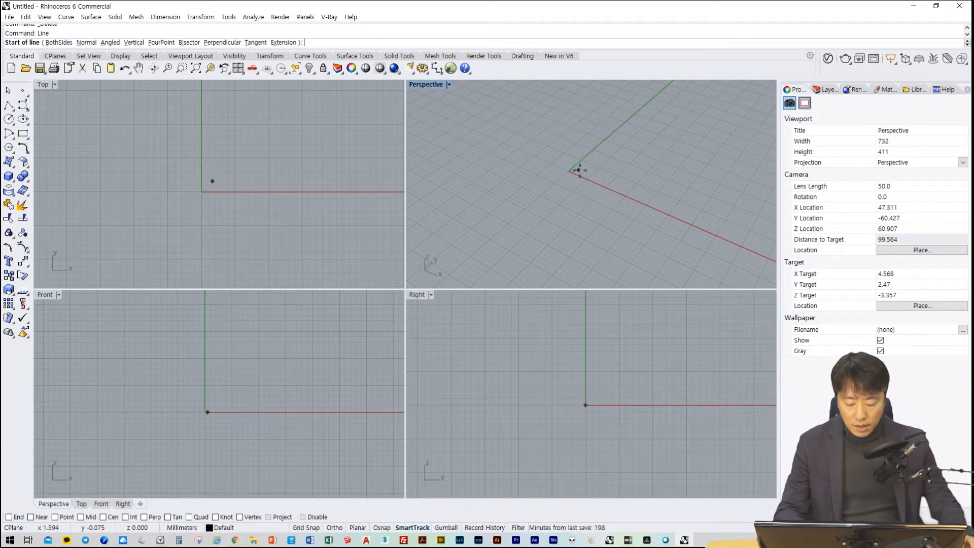
pyautogui.write('0,0')
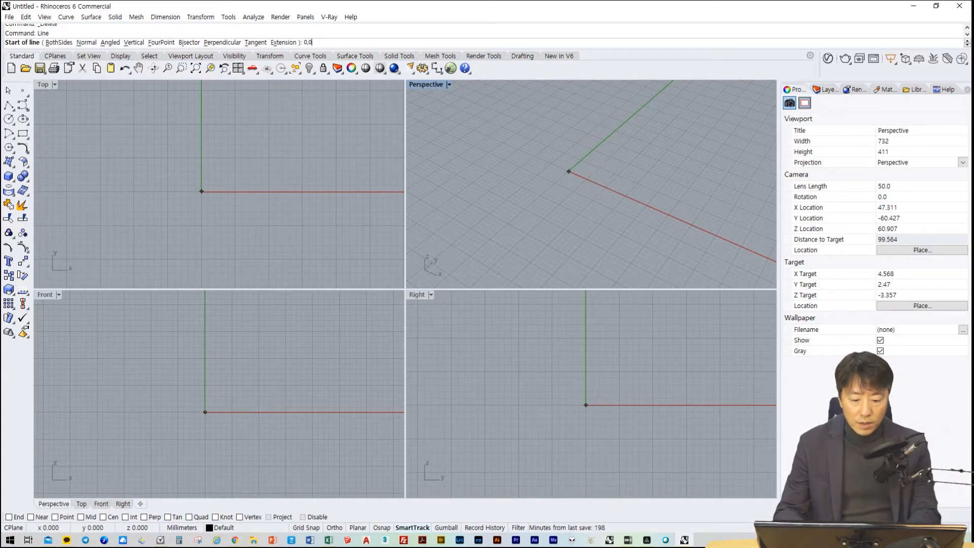
pyautogui.write(',0')
pyautogui.press('Return')
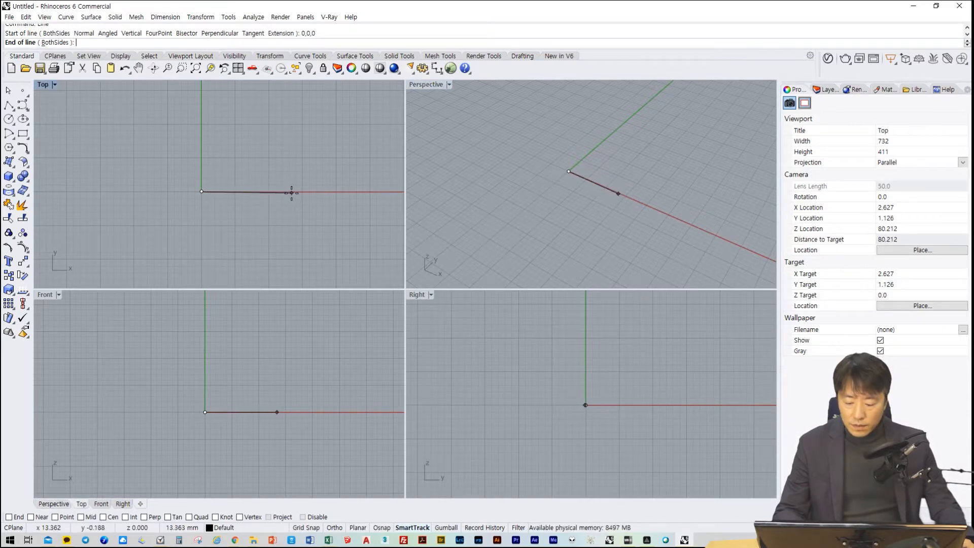
pyautogui.click(335, 528)
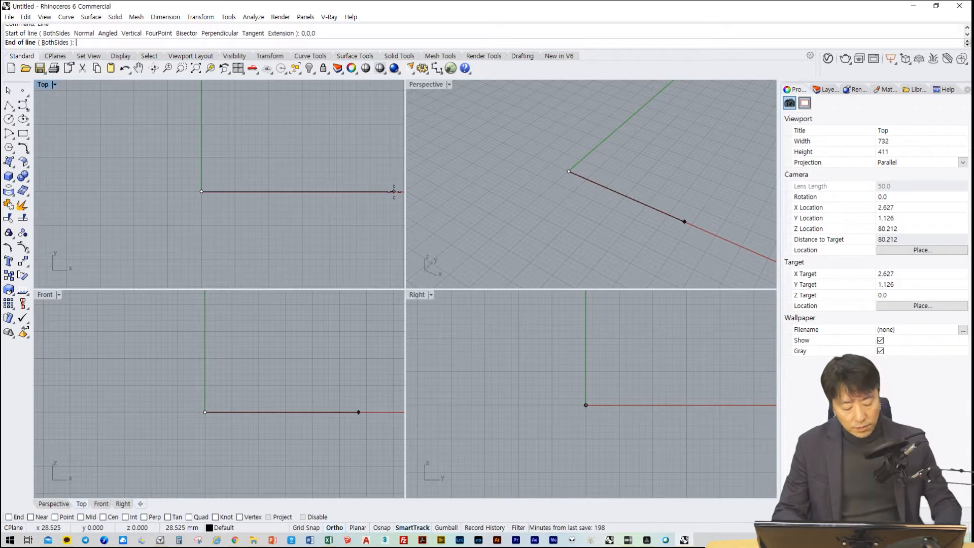
pyautogui.write('1000')
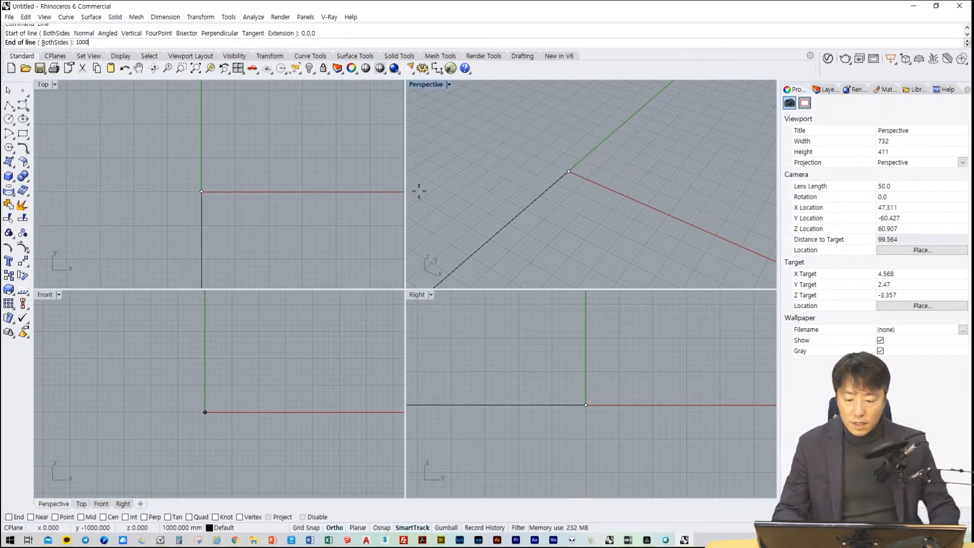
pyautogui.press('Return')
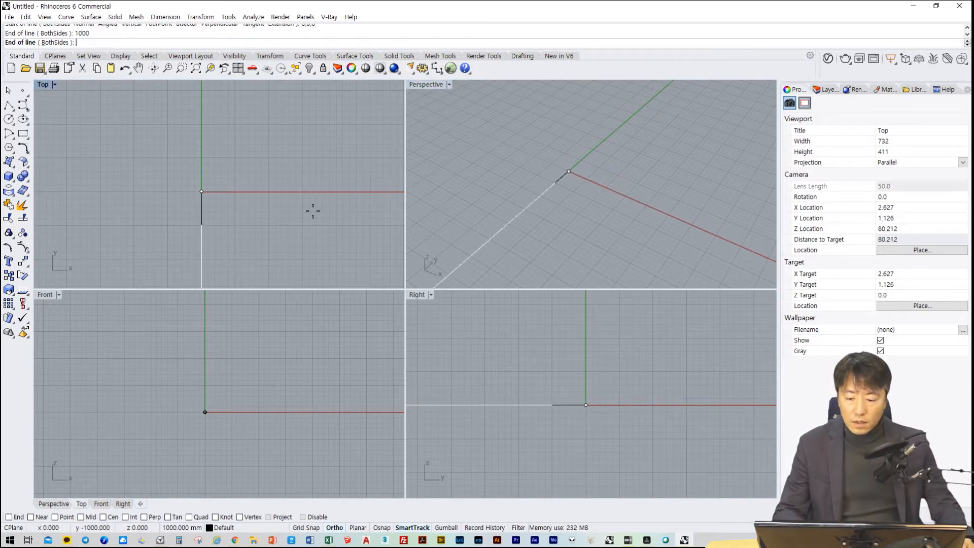
pyautogui.scroll(-3, 325, 185)
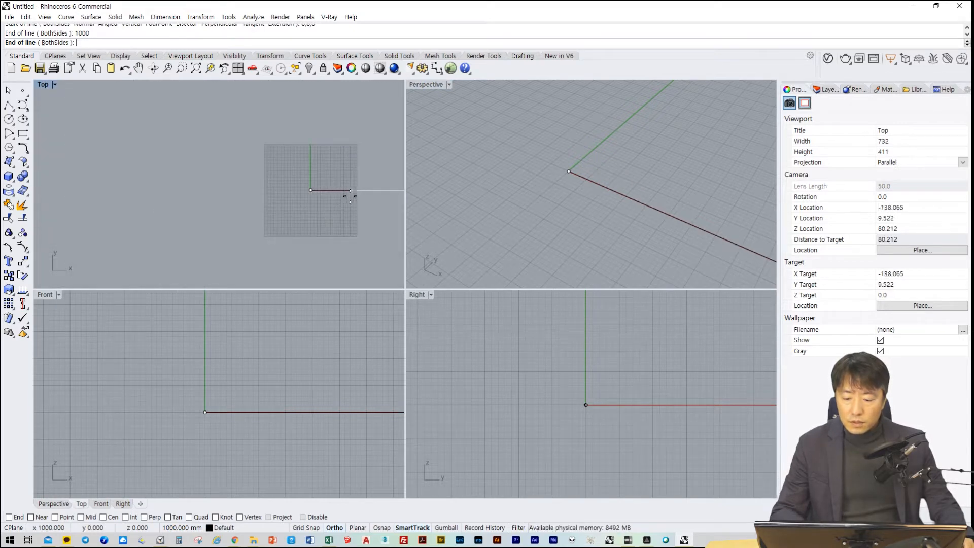
pyautogui.moveTo(348, 196); pyautogui.dragTo(136, 186, button='right')
pyautogui.press('F8')
pyautogui.click(210, 173)
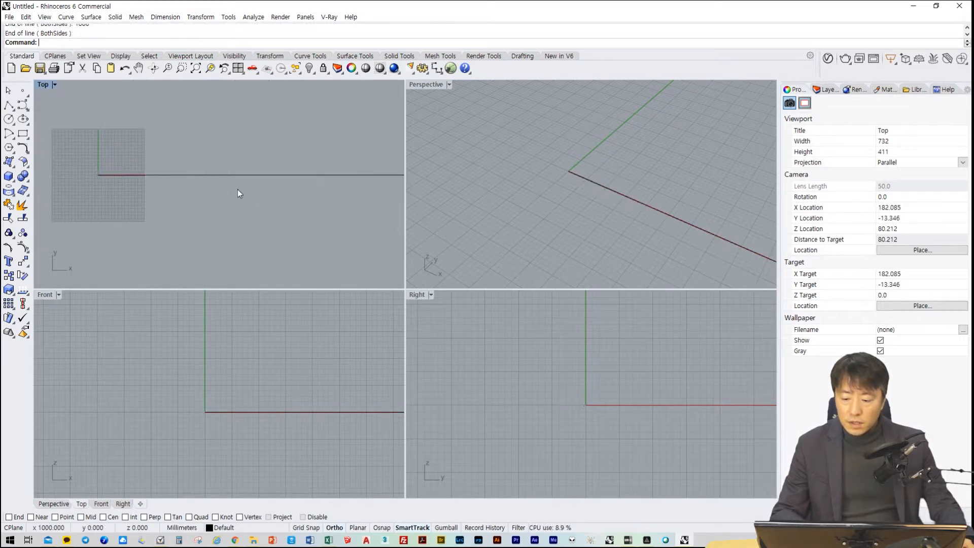
# Turn on the End object snap and draw a 1000 mm line straight up in Z from the far end of the X-axis line
pyautogui.scroll(-5, 262, 195)
pyautogui.scroll(2, 302, 203)
pyautogui.moveTo(304, 210); pyautogui.dragTo(273, 221, button='right')
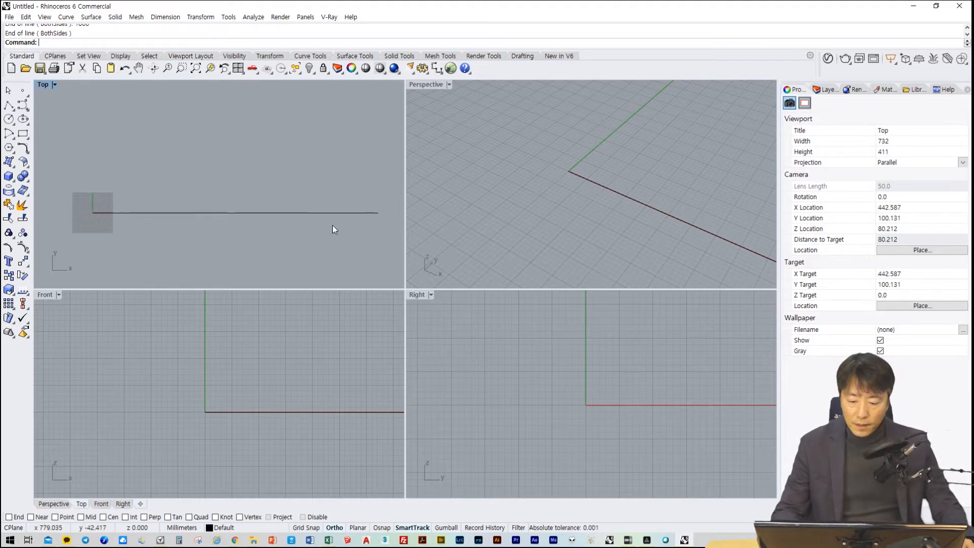
pyautogui.write('Line')
pyautogui.press('Return')
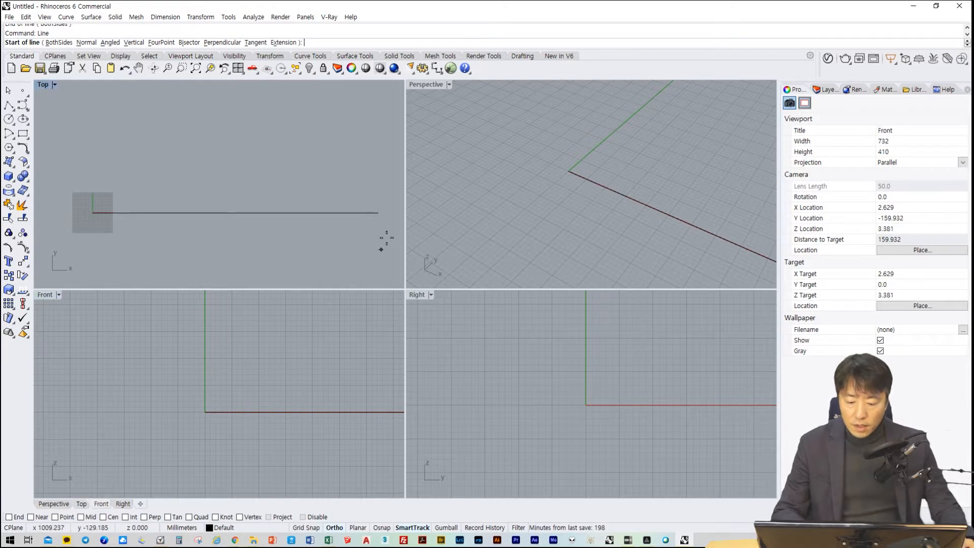
pyautogui.click(9, 518)
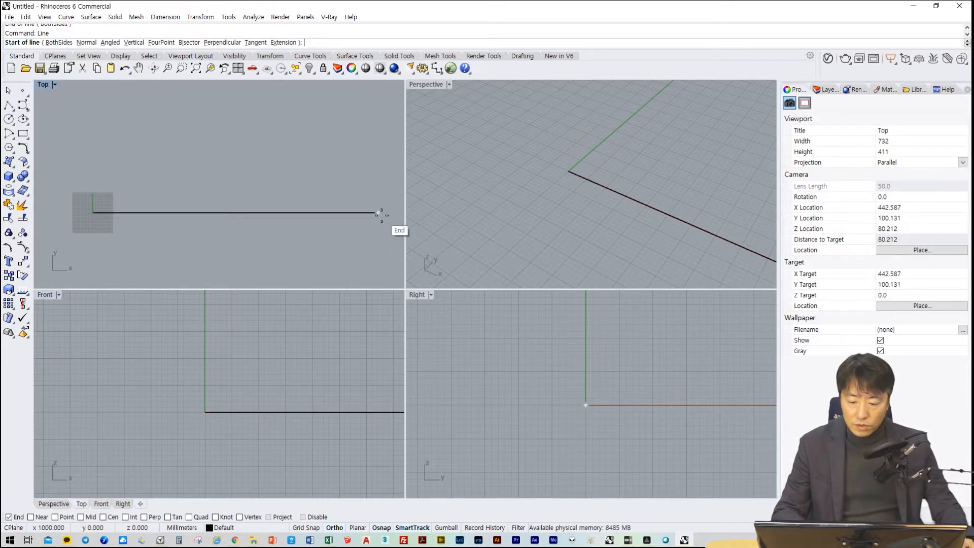
pyautogui.click(381, 215)
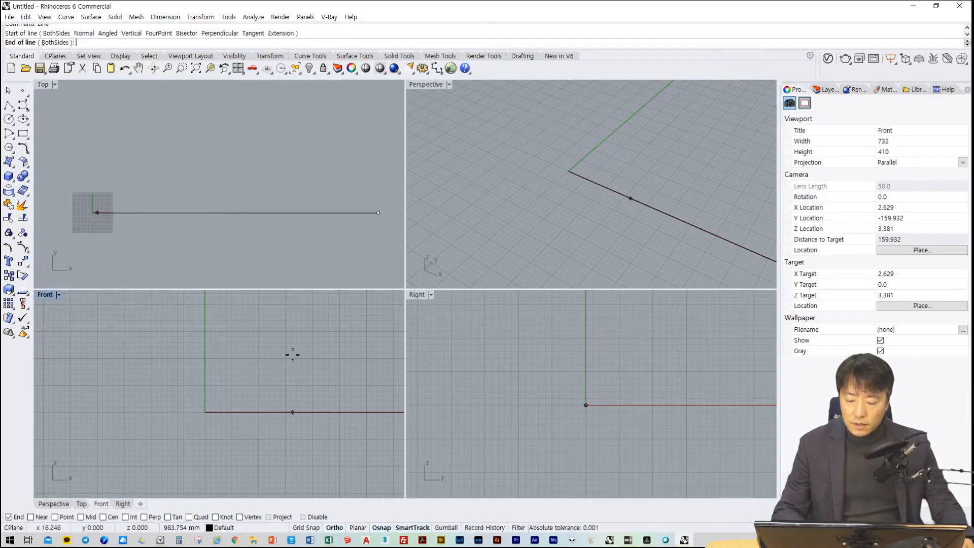
pyautogui.moveTo(323, 362); pyautogui.dragTo(278, 374, button='right')
pyautogui.scroll(-20, 233, 346)
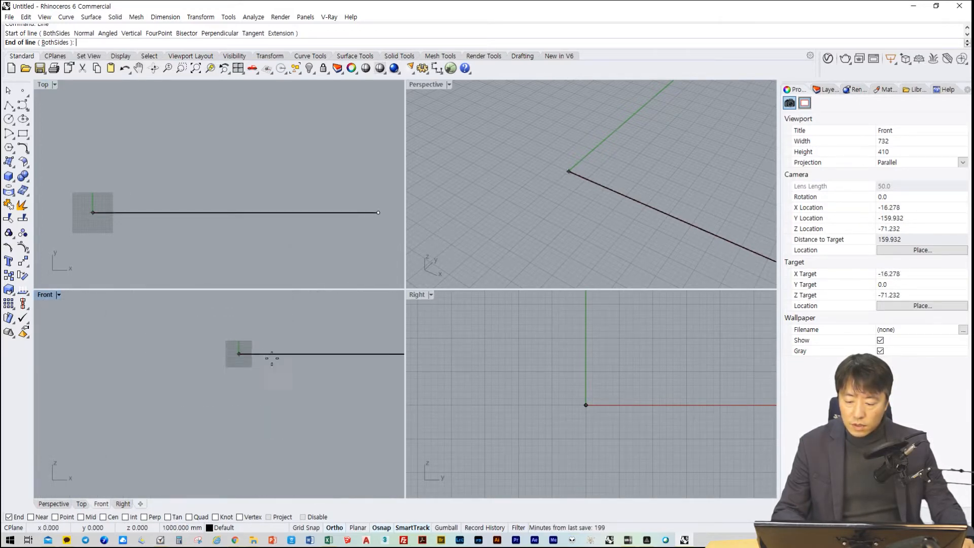
pyautogui.scroll(-12, 264, 363)
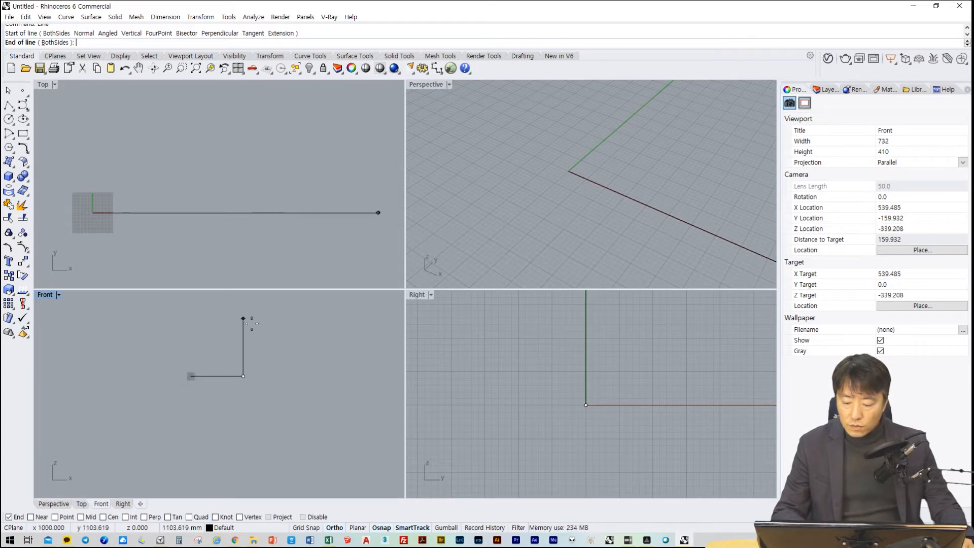
pyautogui.write('1000')
pyautogui.press('Return')
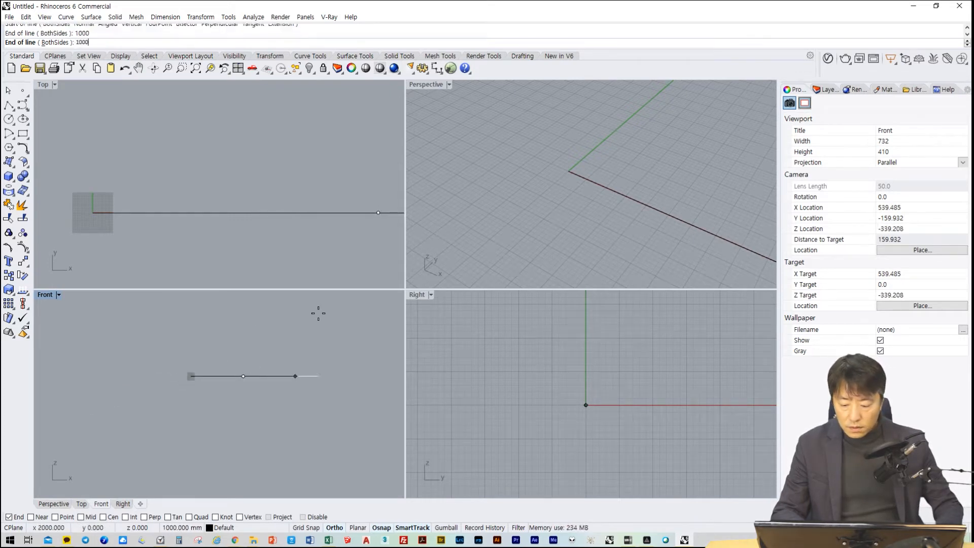
pyautogui.click(243, 324)
pyautogui.scroll(5, 245, 350)
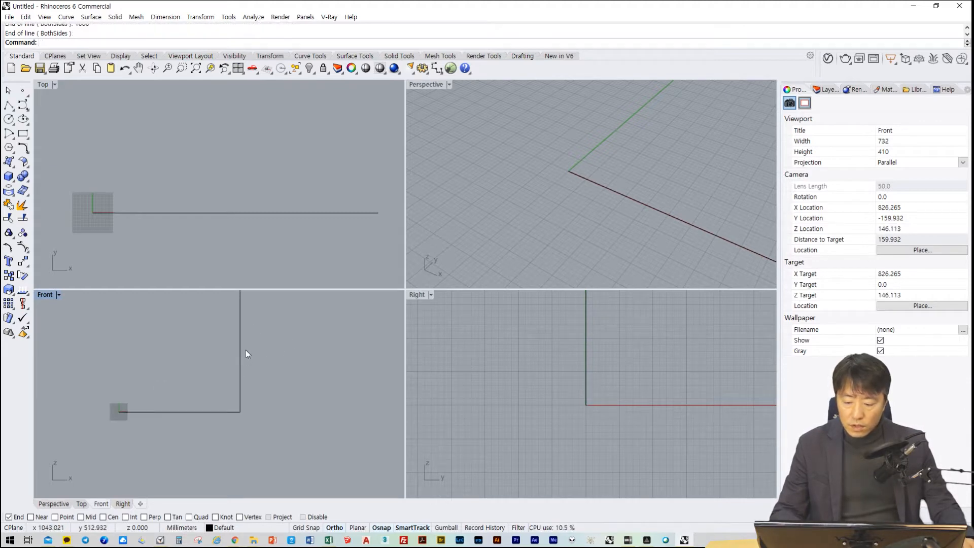
pyautogui.moveTo(603, 215); pyautogui.dragTo(568, 205, button='right')
pyautogui.scroll(-20, 583, 204)
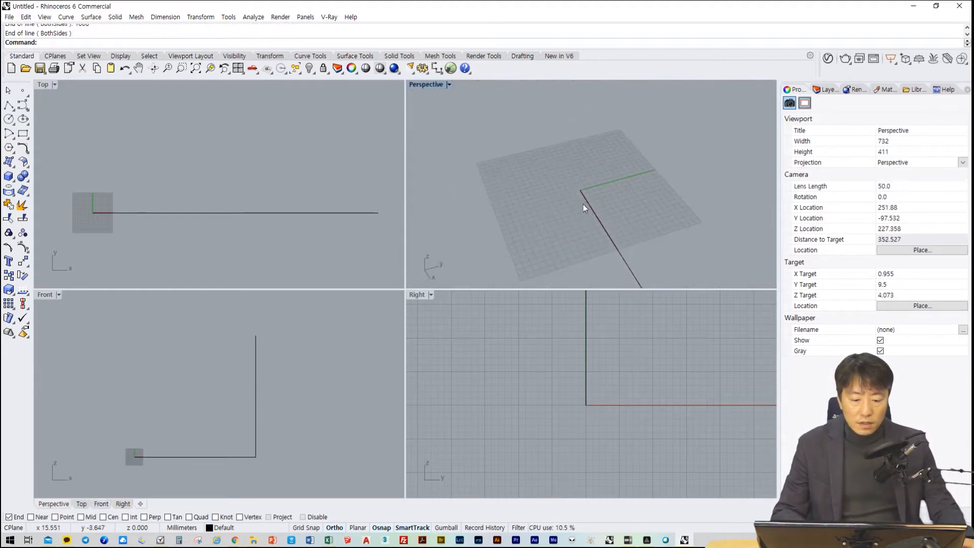
pyautogui.rightClick(637, 212)
pyautogui.scroll(-12, 635, 212)
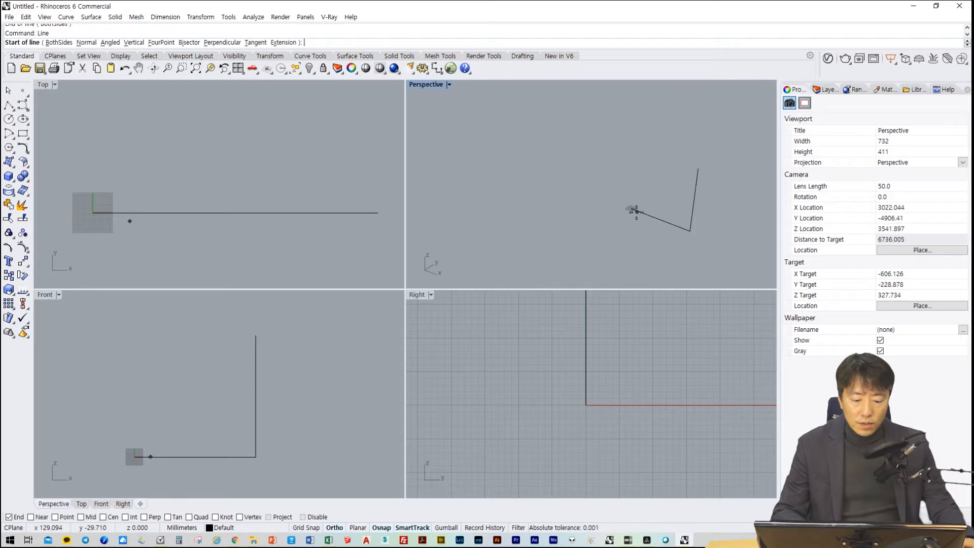
pyautogui.keyDown('shift'); pyautogui.moveTo(672, 223); pyautogui.dragTo(616, 248, button='right'); pyautogui.keyUp('shift')
pyautogui.scroll(8, 591, 223)
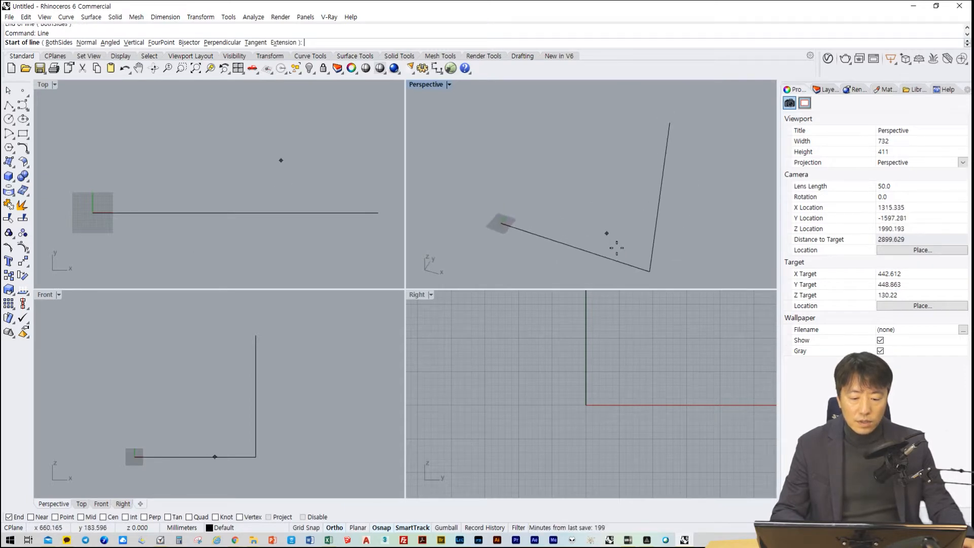
pyautogui.write('re')
pyautogui.press('Return')
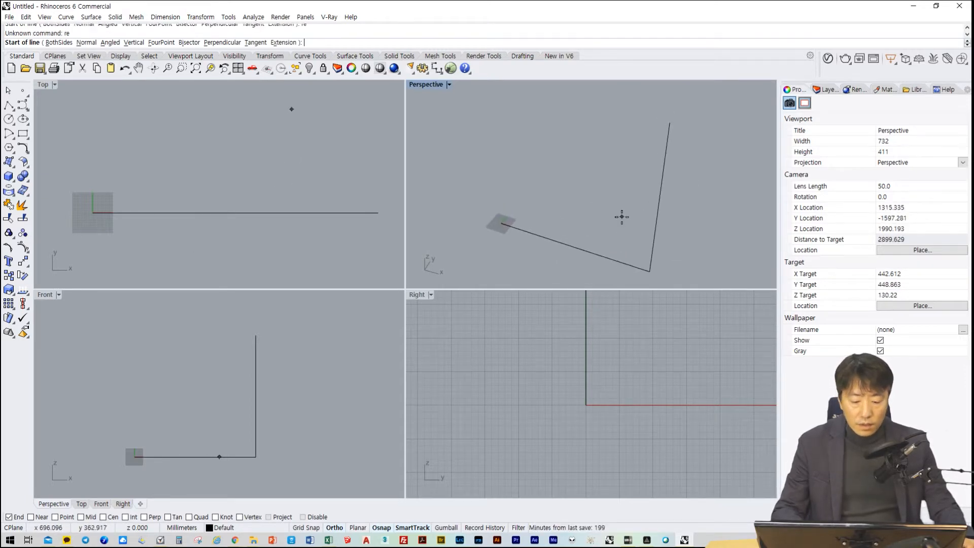
pyautogui.write('2')
pyautogui.press('Escape')
# Try to draw a rectangle in the Perspective view from the origin to the top end of the vertical line
pyautogui.write('Rec')
pyautogui.press('Return')
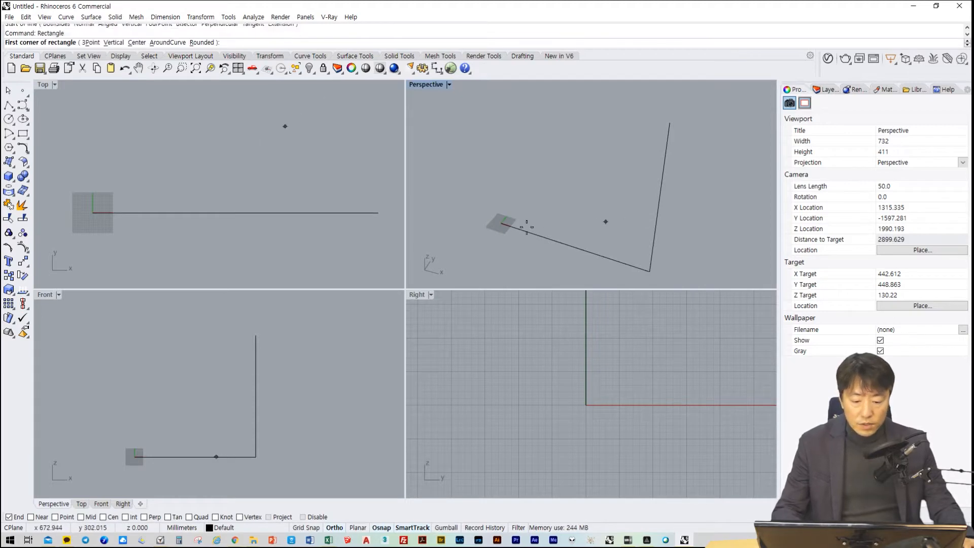
pyautogui.click(501, 223)
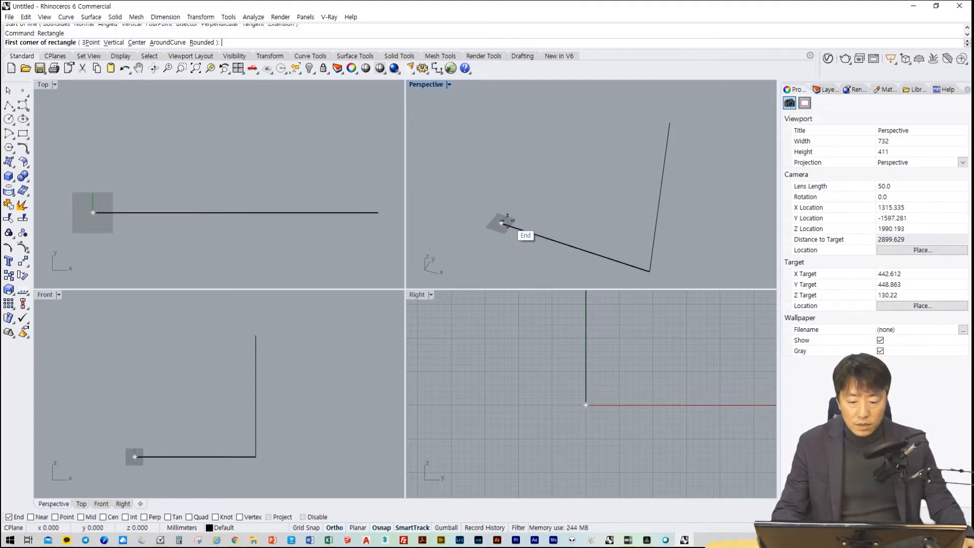
pyautogui.click(670, 121)
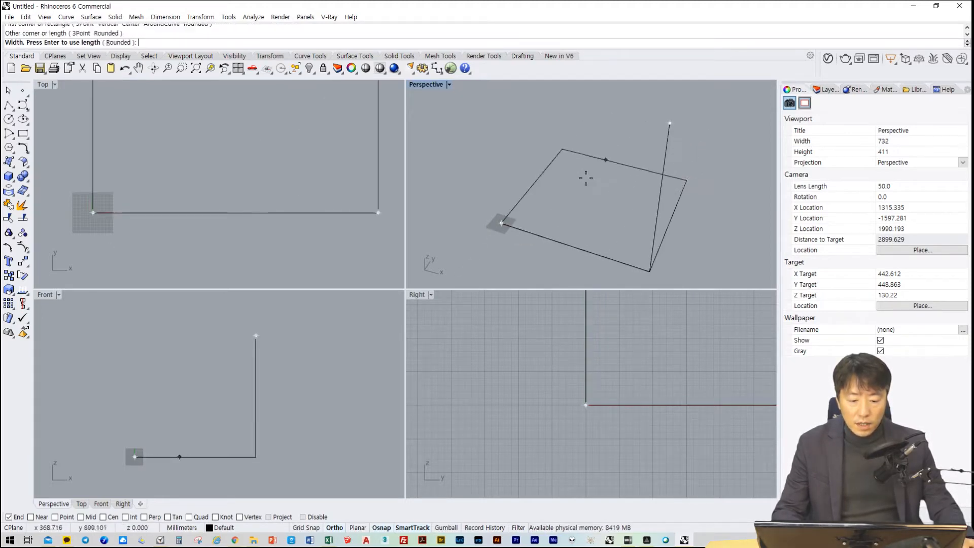
pyautogui.press('Escape')
# Draw a rectangle in the Front view from the origin to the top end of the vertical line using end snaps
pyautogui.rightClick(138, 455)
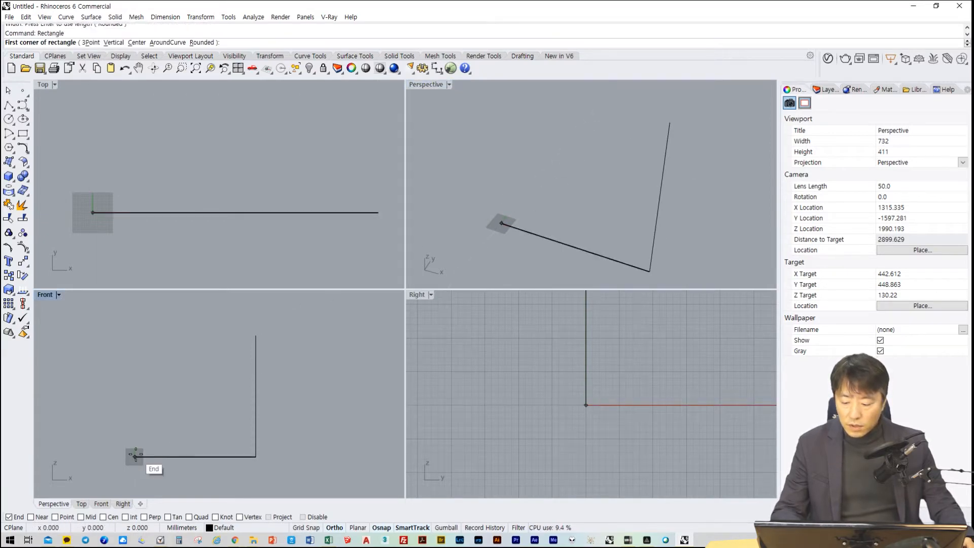
pyautogui.click(138, 455)
pyautogui.click(257, 336)
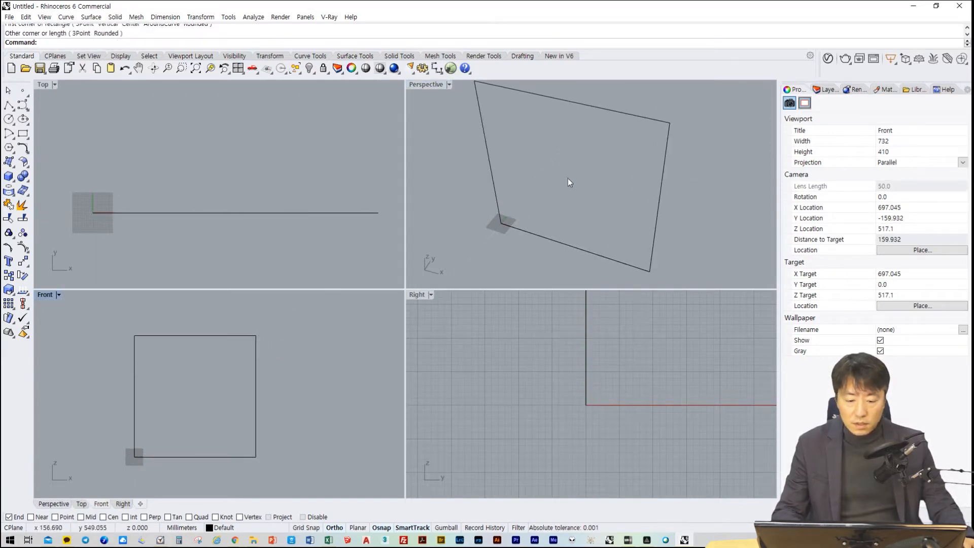
# Examine the upright rectangle in the Perspective, Top and Front views by orbiting, panning and zooming each one
pyautogui.moveTo(567, 178)
pyautogui.mouseDown(button='right')
pyautogui.moveTo(571, 201)
pyautogui.moveTo(582, 180)
pyautogui.mouseUp(button='right')
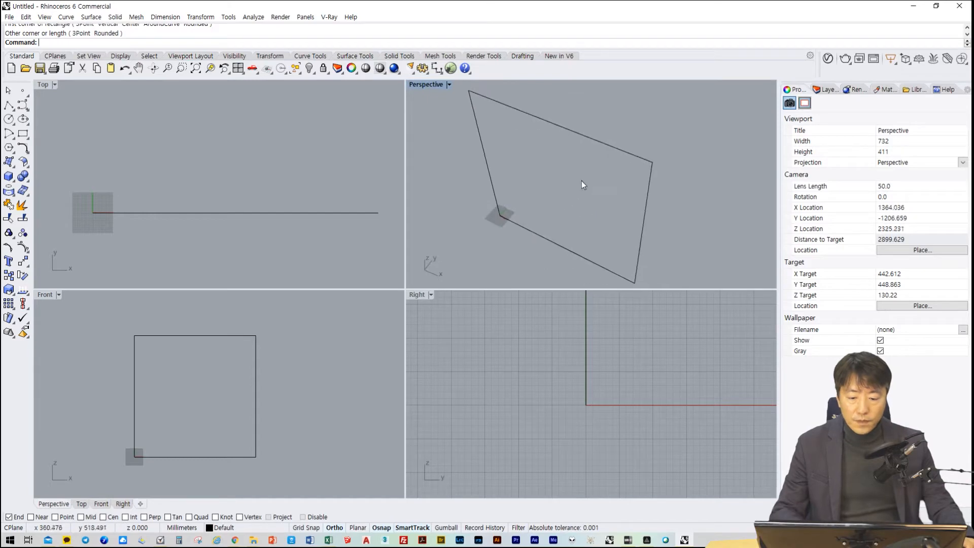
pyautogui.moveTo(263, 235); pyautogui.dragTo(249, 199, button='right')
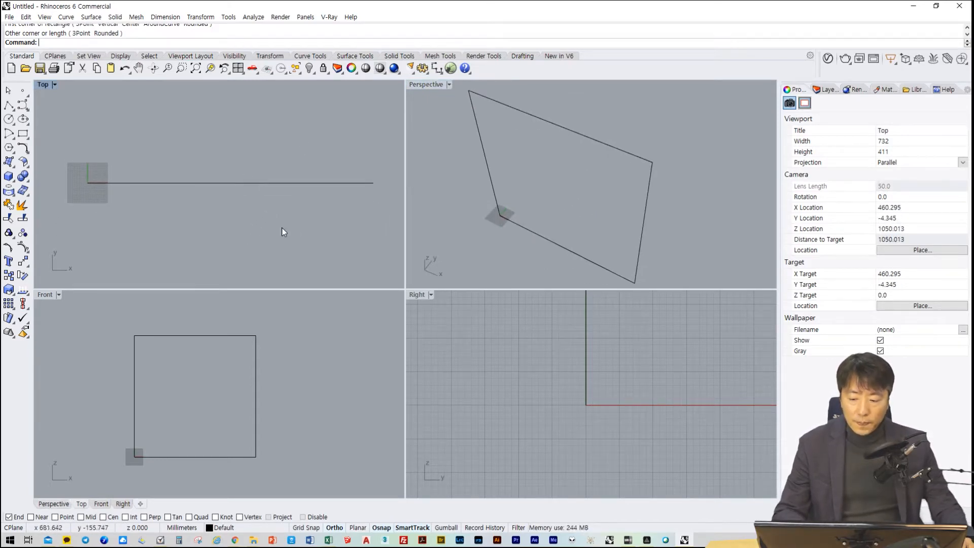
pyautogui.moveTo(282, 228); pyautogui.dragTo(284, 202, button='right')
pyautogui.moveTo(207, 180); pyautogui.dragTo(260, 226, button='right')
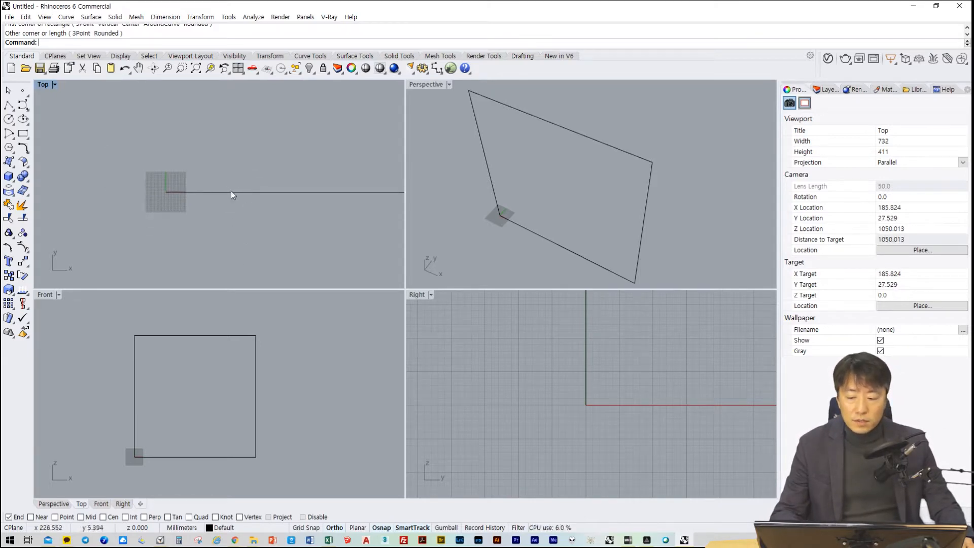
pyautogui.middleClick(205, 196)
pyautogui.rightClick(291, 188)
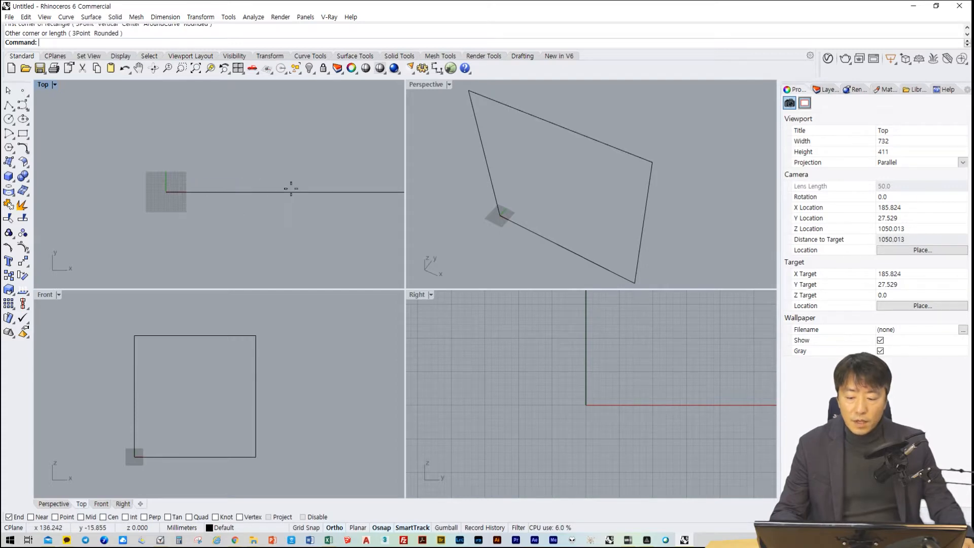
pyautogui.moveTo(241, 191); pyautogui.dragTo(254, 165, button='right')
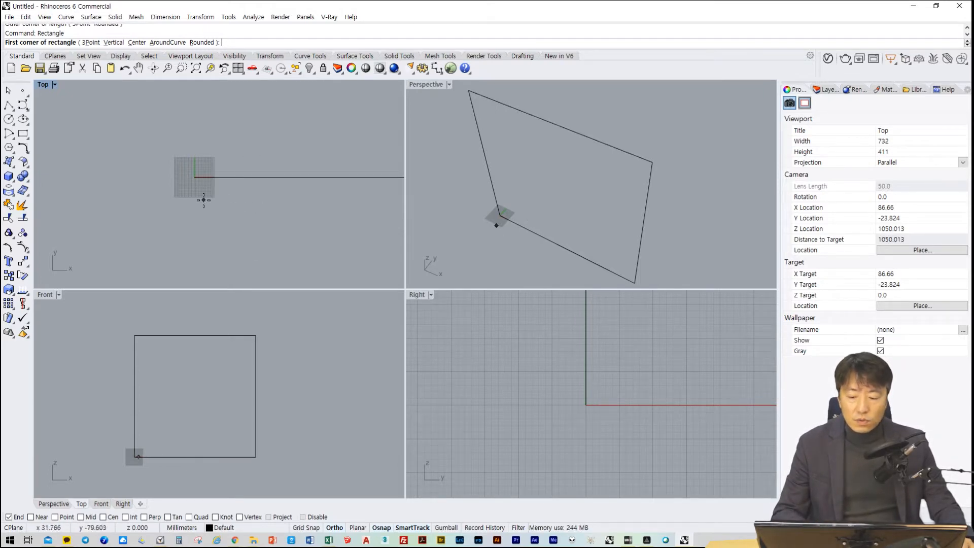
pyautogui.scroll(1, 203, 200)
pyautogui.moveTo(240, 182); pyautogui.dragTo(324, 178, button='right')
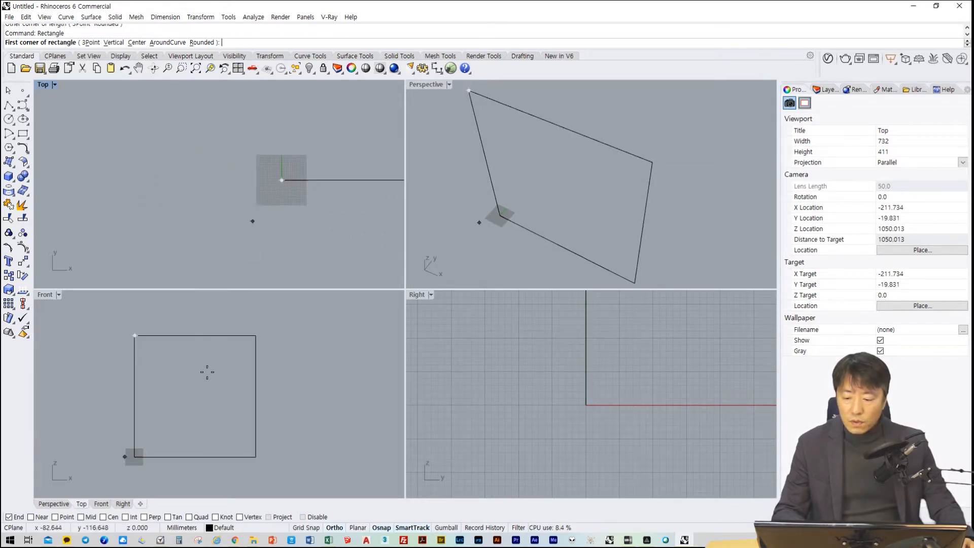
pyautogui.moveTo(227, 407)
pyautogui.mouseDown(button='right')
pyautogui.moveTo(235, 421)
pyautogui.moveTo(226, 411)
pyautogui.mouseUp(button='right')
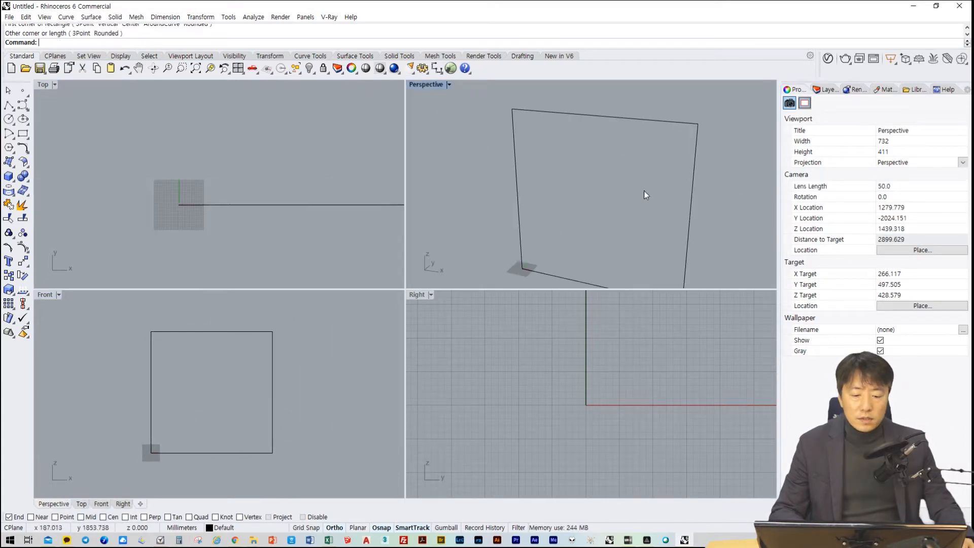
pyautogui.moveTo(644, 195); pyautogui.dragTo(571, 192, button='right')
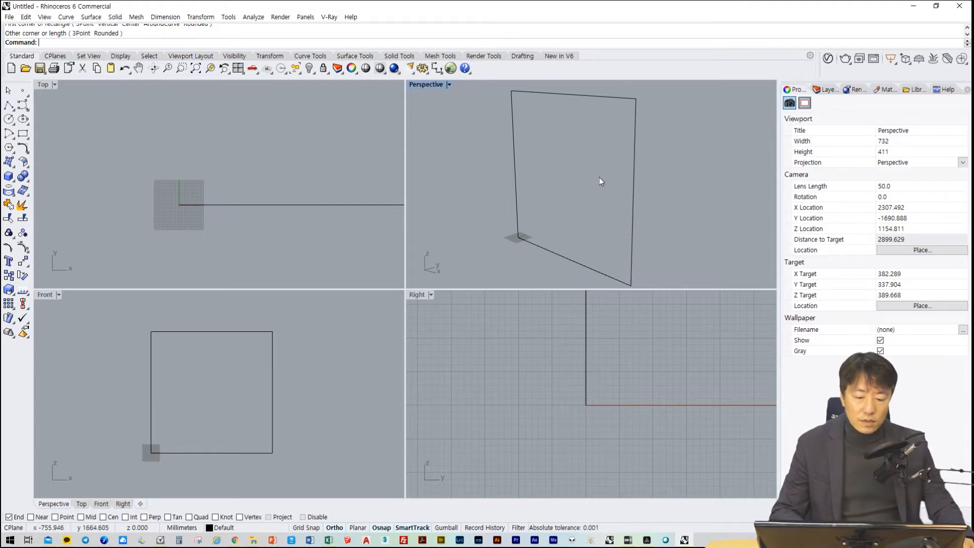
# Compare the rectangle's appearance in the Right, Perspective and Top views, zooming out until its full extent can be checked
pyautogui.middleClick(578, 371)
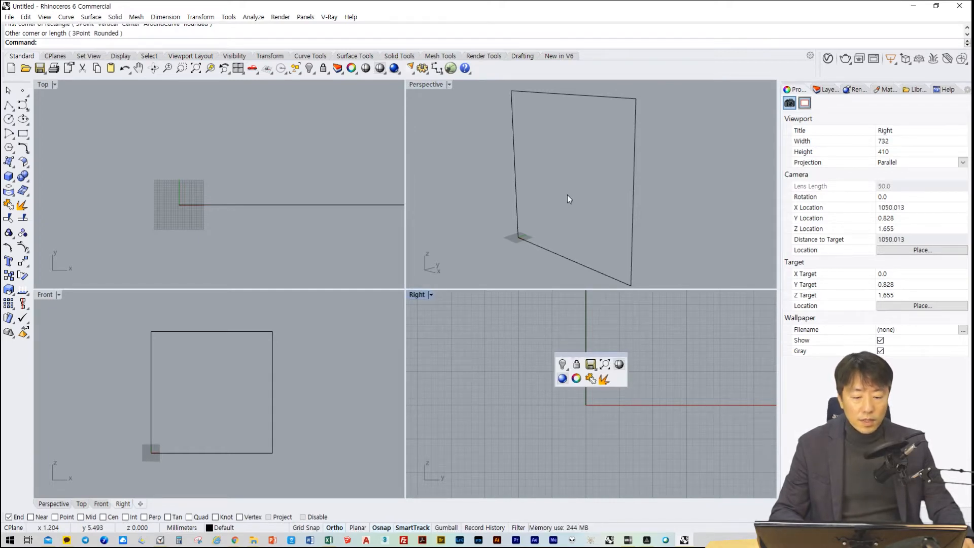
pyautogui.moveTo(566, 198); pyautogui.dragTo(585, 211, button='right')
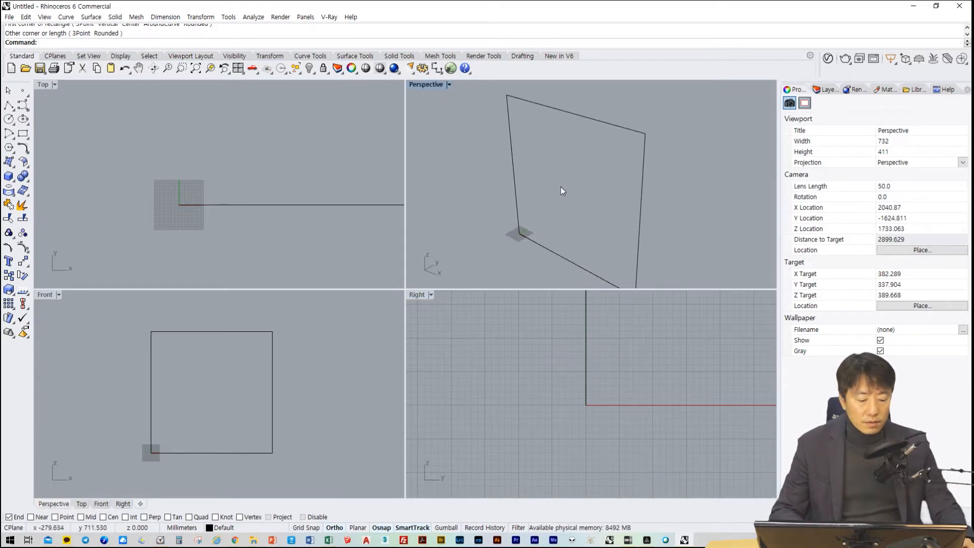
pyautogui.moveTo(592, 192); pyautogui.dragTo(583, 211, button='right')
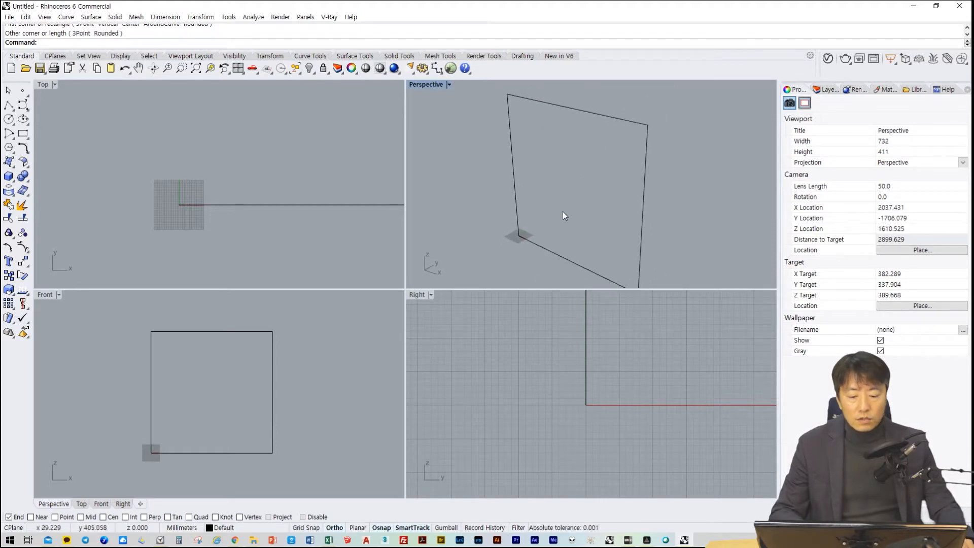
pyautogui.scroll(-5, 550, 409)
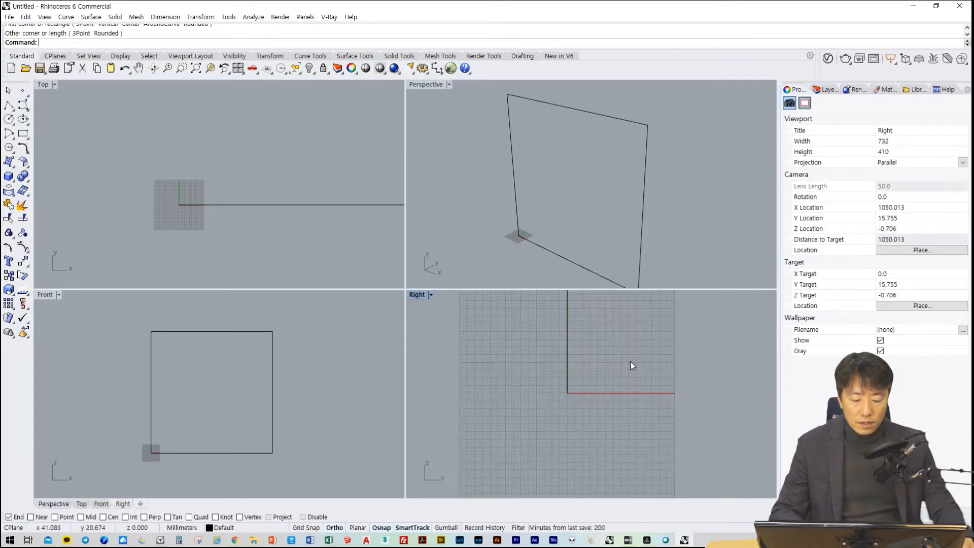
pyautogui.scroll(-5, 581, 389)
pyautogui.moveTo(614, 368); pyautogui.dragTo(605, 401, button='right')
pyautogui.scroll(-7, 575, 175)
pyautogui.moveTo(577, 176); pyautogui.dragTo(637, 183, button='right')
pyautogui.scroll(7, 589, 190)
pyautogui.moveTo(317, 201); pyautogui.dragTo(254, 189, button='right')
pyautogui.scroll(-8, 220, 199)
pyautogui.scroll(-4, 221, 199)
pyautogui.moveTo(248, 239)
pyautogui.mouseDown(button='right')
pyautogui.moveTo(248, 274)
pyautogui.moveTo(249, 246)
pyautogui.mouseUp(button='right')
pyautogui.moveTo(342, 313); pyautogui.dragTo(148, 447)
pyautogui.click(317, 439)
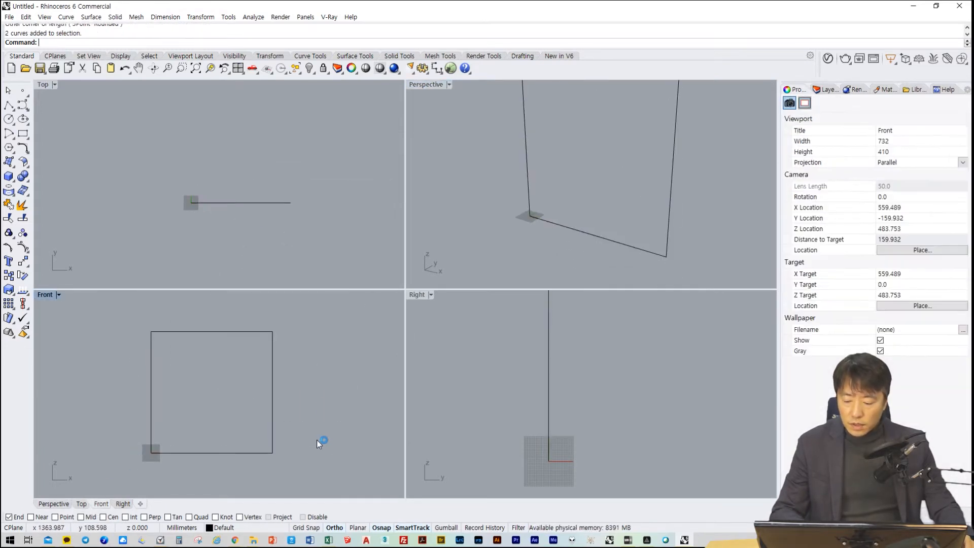
pyautogui.moveTo(322, 309); pyautogui.dragTo(151, 463)
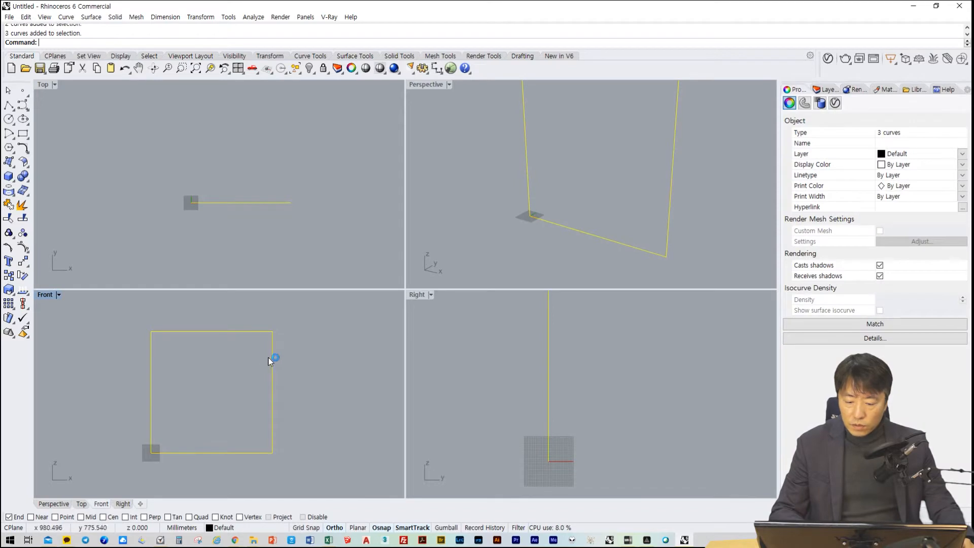
pyautogui.write('Ellipse')
pyautogui.press('Return')
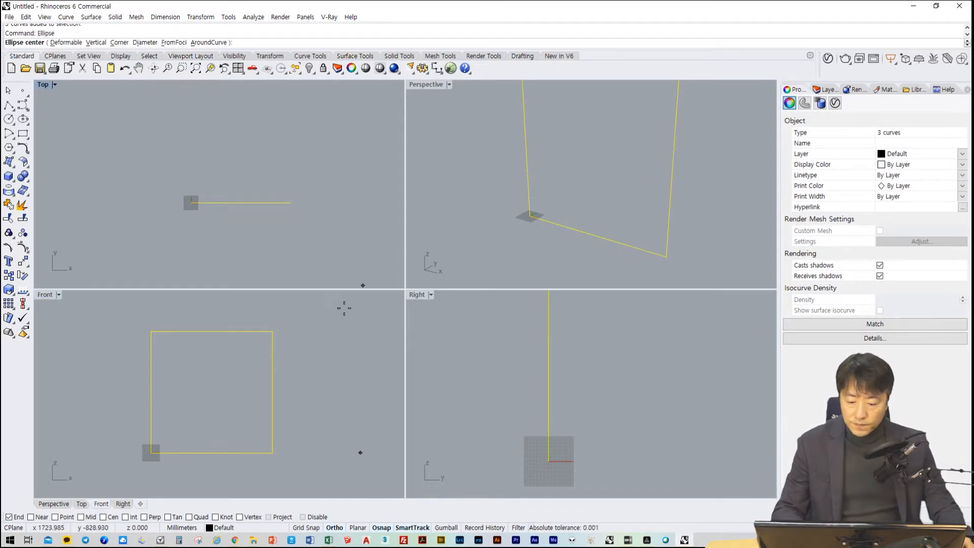
pyautogui.press('Escape')
pyautogui.click(344, 318)
pyautogui.press('Escape')
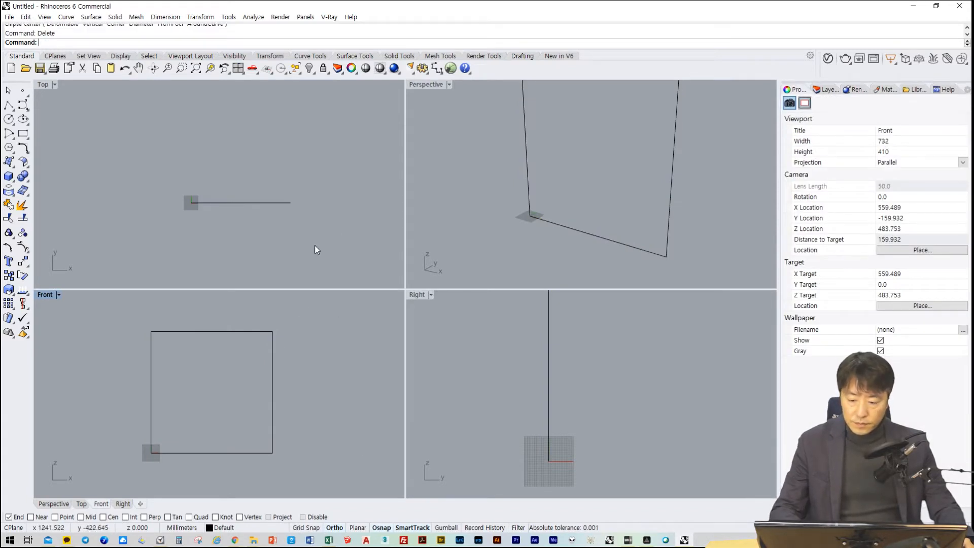
pyautogui.moveTo(314, 245); pyautogui.dragTo(131, 119)
pyautogui.write('Ellipse')
pyautogui.press('Return')
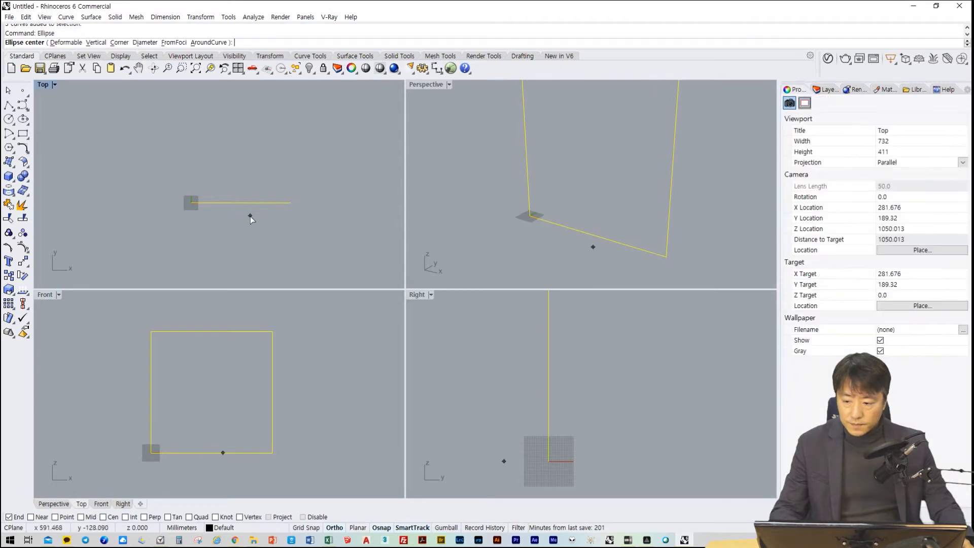
pyautogui.press('Escape')
# Delete the rectangle and the two 1000 mm lines
pyautogui.moveTo(292, 244); pyautogui.dragTo(215, 123)
pyautogui.press('Delete')
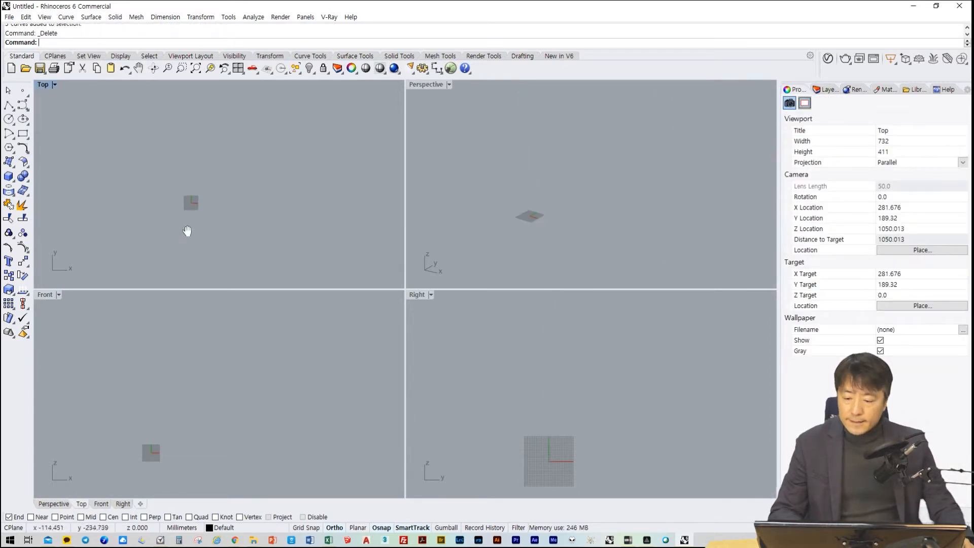
# Draw an ellipse in the Top view centred at 0,0,0, extending 20000 mm along X and 10000 mm along Y
pyautogui.moveTo(187, 231); pyautogui.dragTo(248, 224, button='right')
pyautogui.scroll(4, 223, 217)
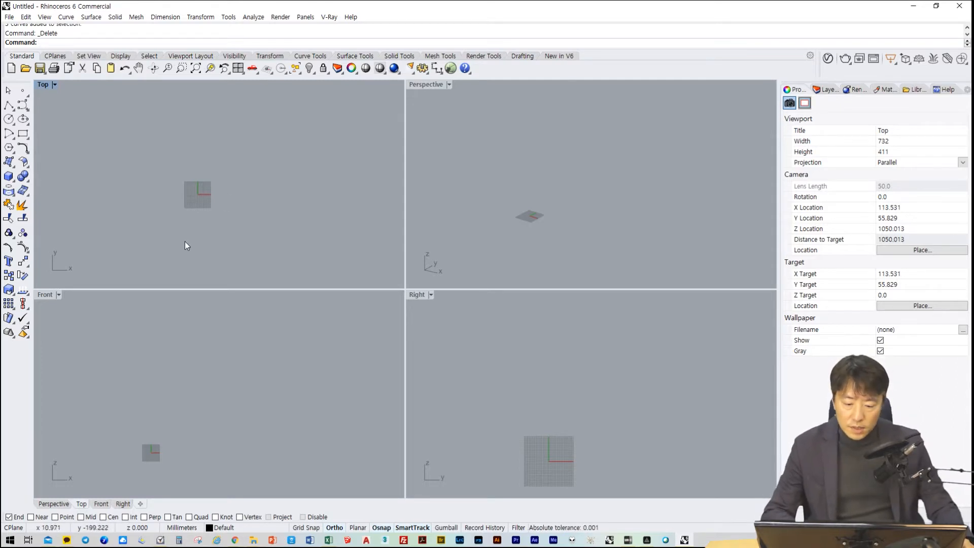
pyautogui.moveTo(210, 252); pyautogui.dragTo(211, 248, button='right')
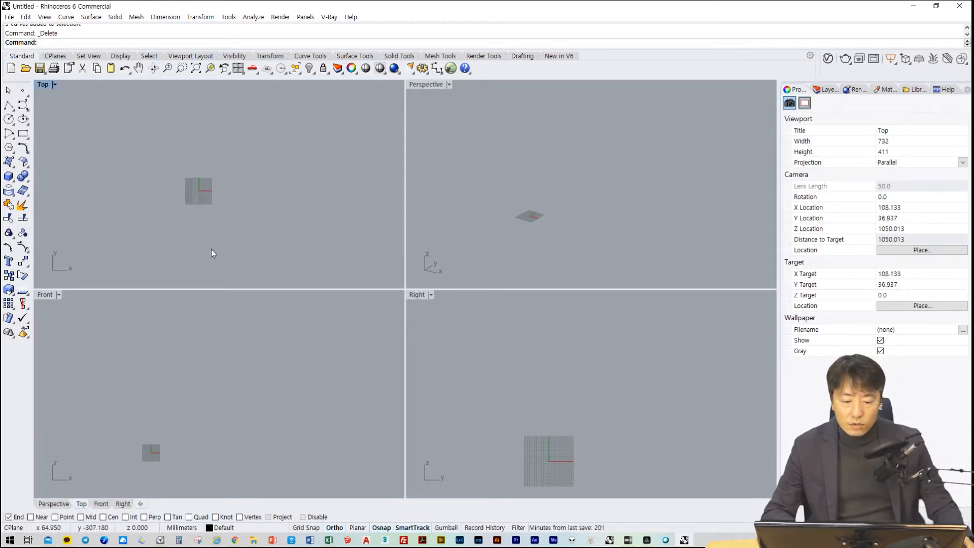
pyautogui.scroll(3, 231, 218)
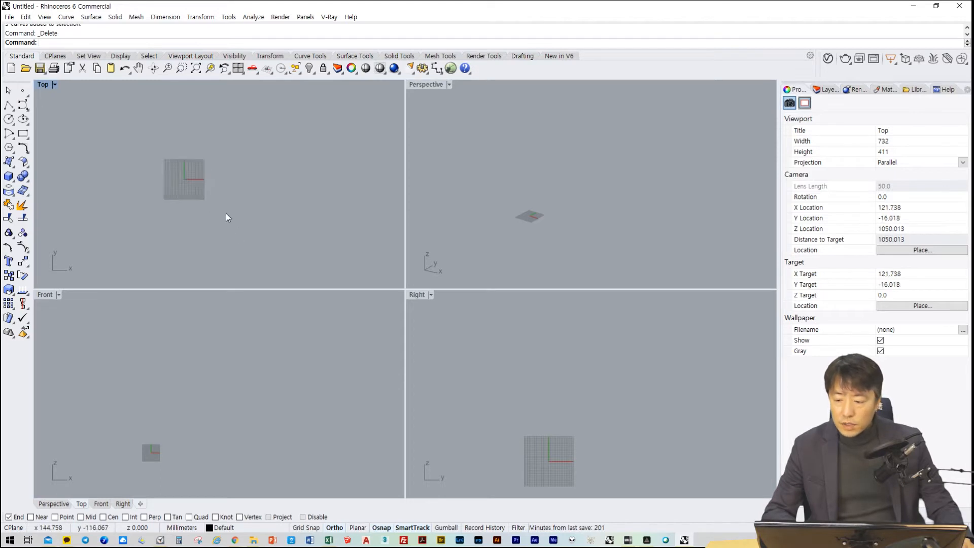
pyautogui.moveTo(227, 215); pyautogui.dragTo(225, 254, button='right')
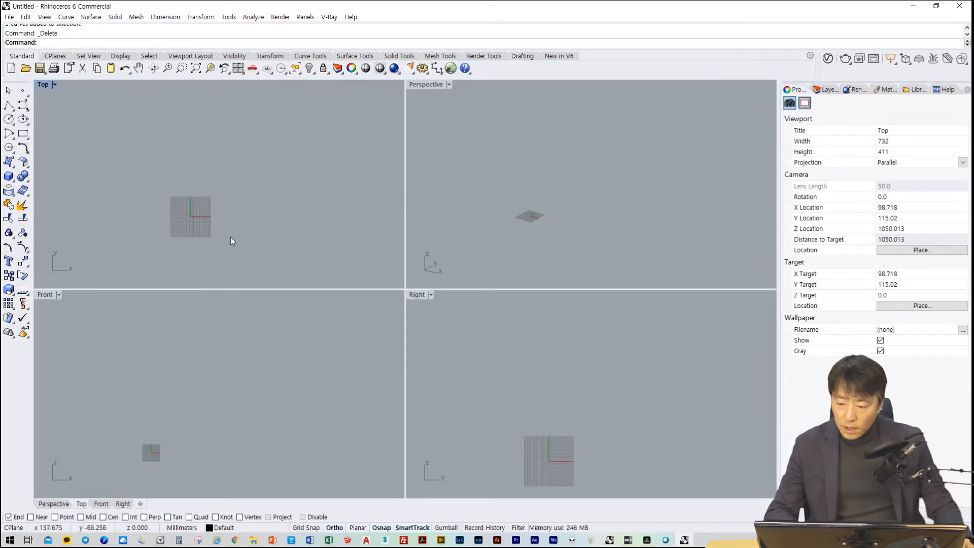
pyautogui.click(24, 119)
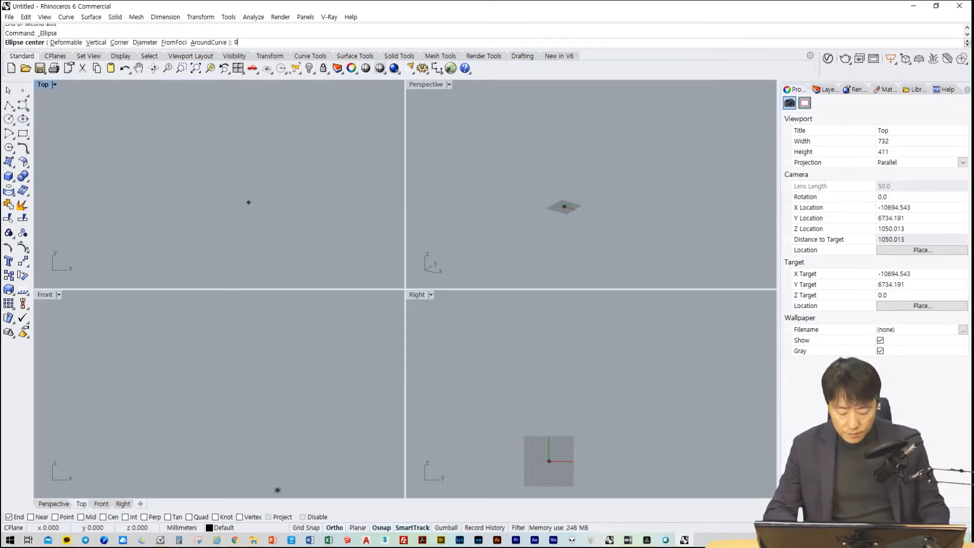
pyautogui.write('0,0,0')
pyautogui.press('Return')
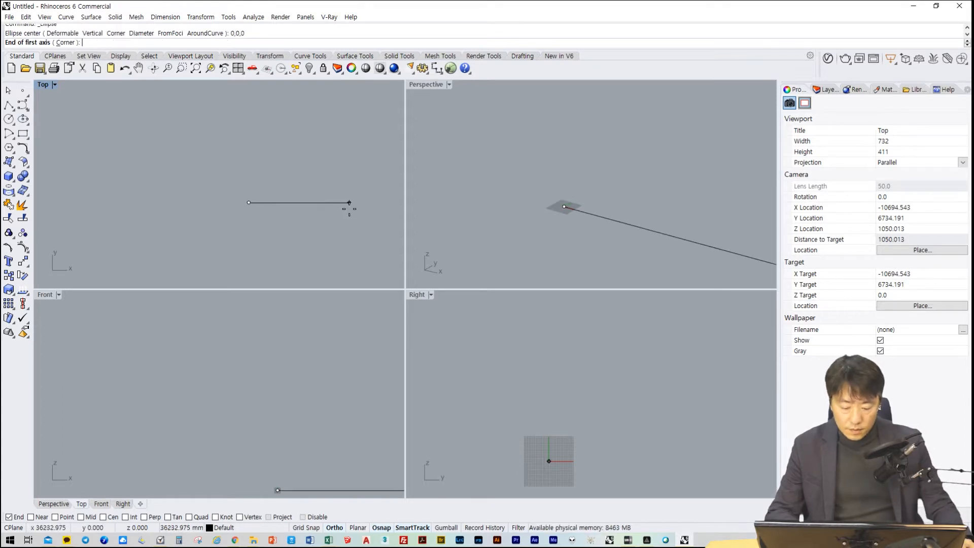
pyautogui.write('20000')
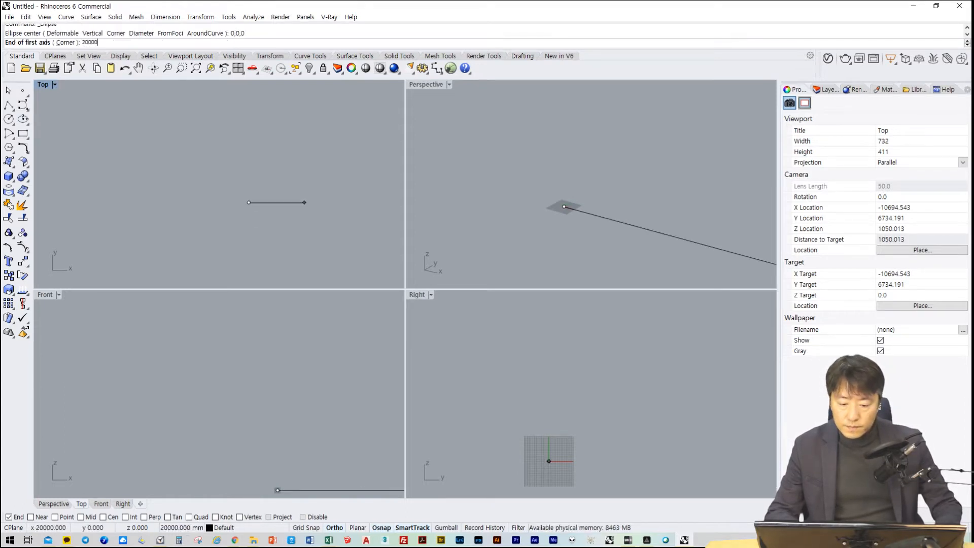
pyautogui.press('Return')
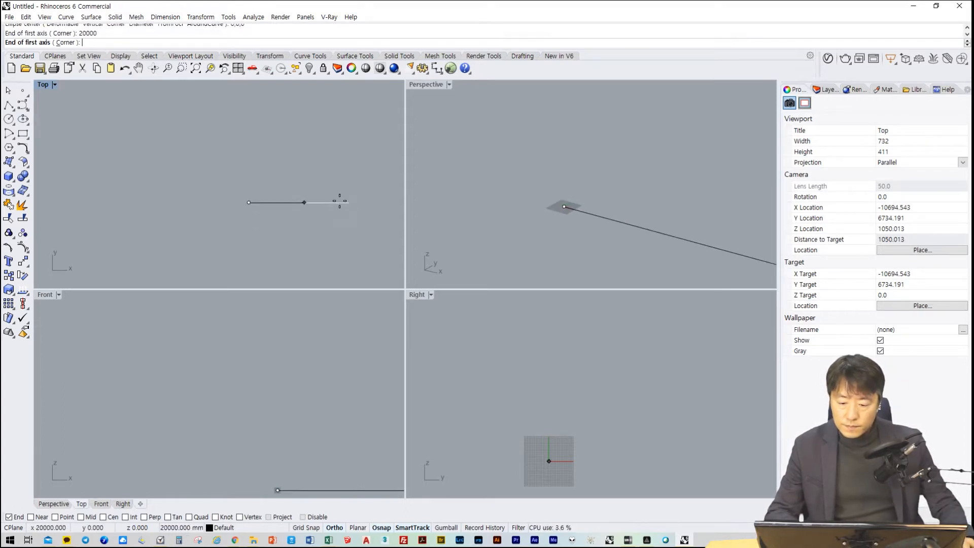
pyautogui.click(305, 202)
pyautogui.write('100')
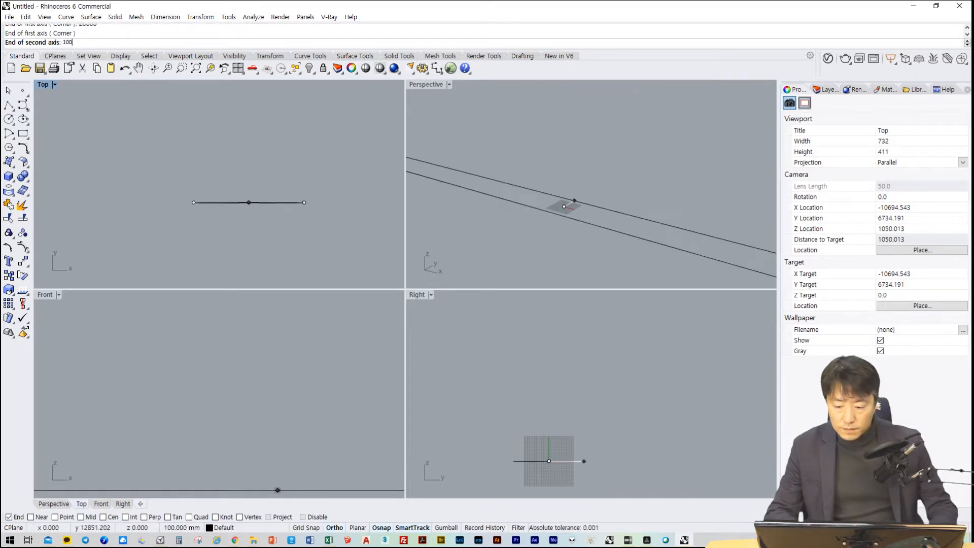
pyautogui.write('00')
pyautogui.press('Return')
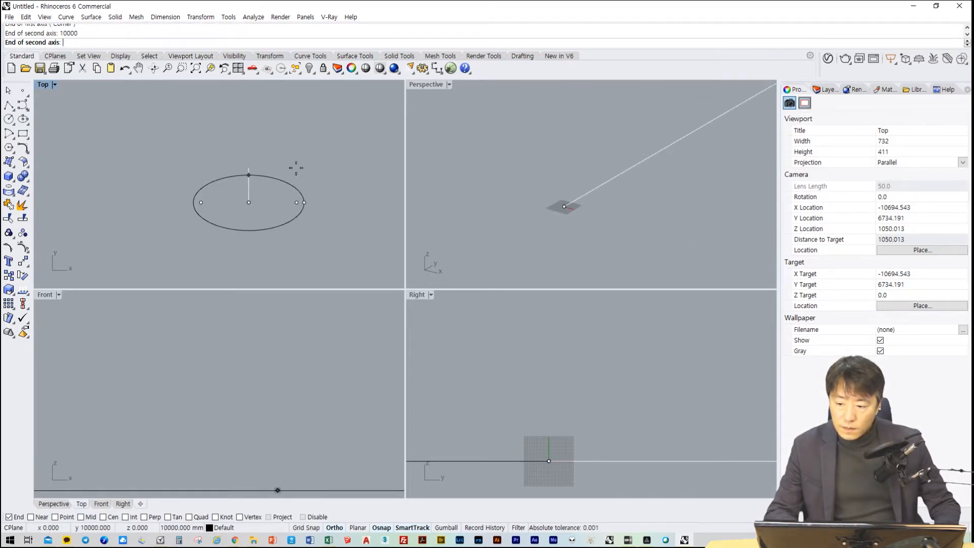
pyautogui.click(296, 168)
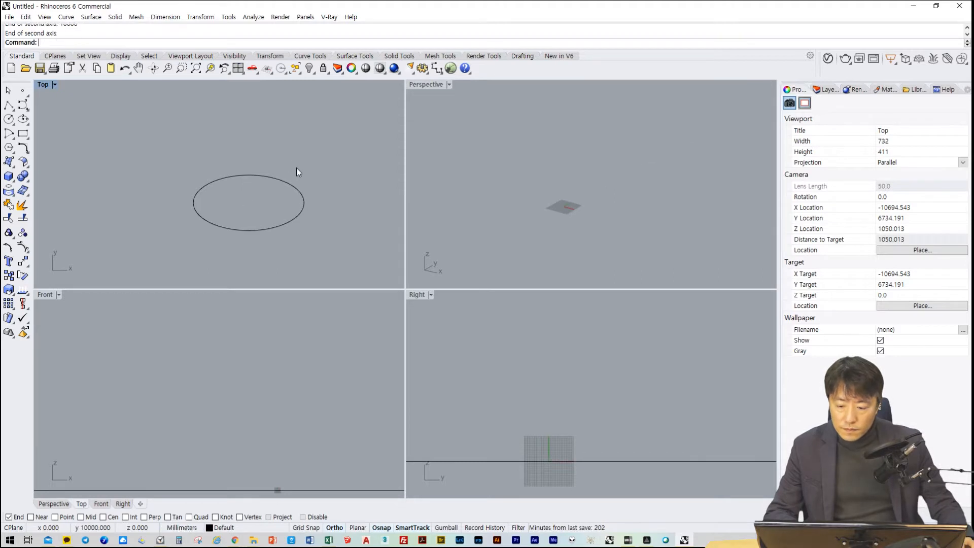
# Copy the ellipse 60000 mm straight up in the Front view
pyautogui.moveTo(330, 245); pyautogui.dragTo(150, 175)
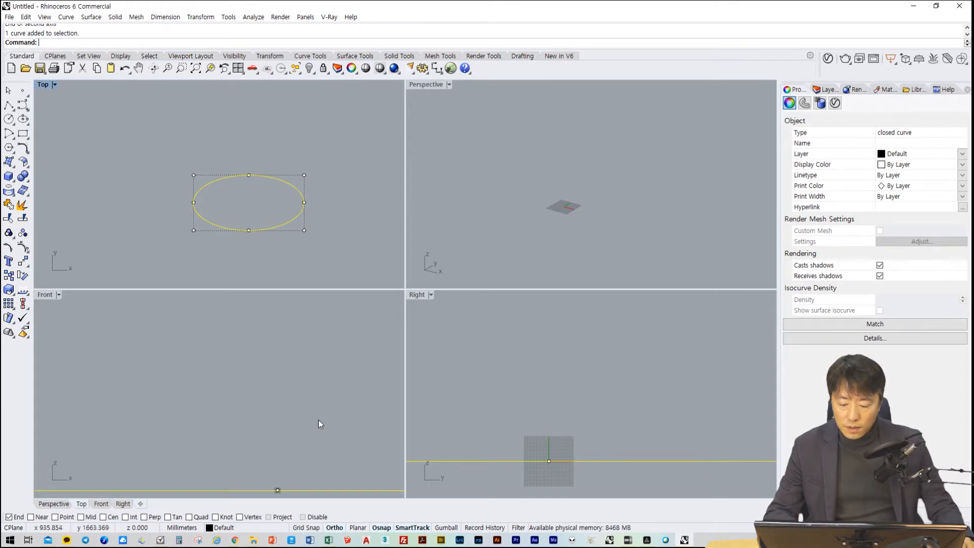
pyautogui.moveTo(335, 417); pyautogui.dragTo(246, 475, button='right')
pyautogui.scroll(-15, 252, 358)
pyautogui.scroll(-2, 250, 416)
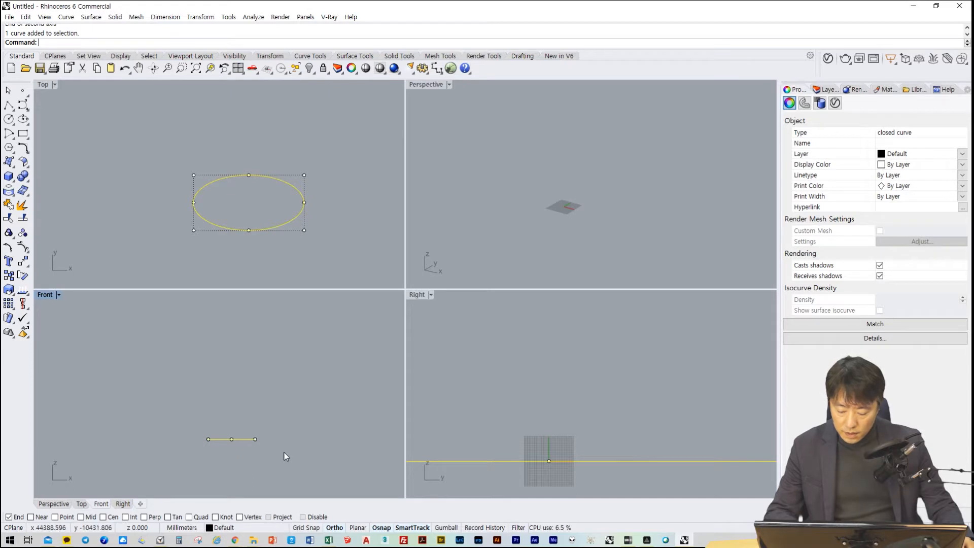
pyautogui.write('copy')
pyautogui.press('Return')
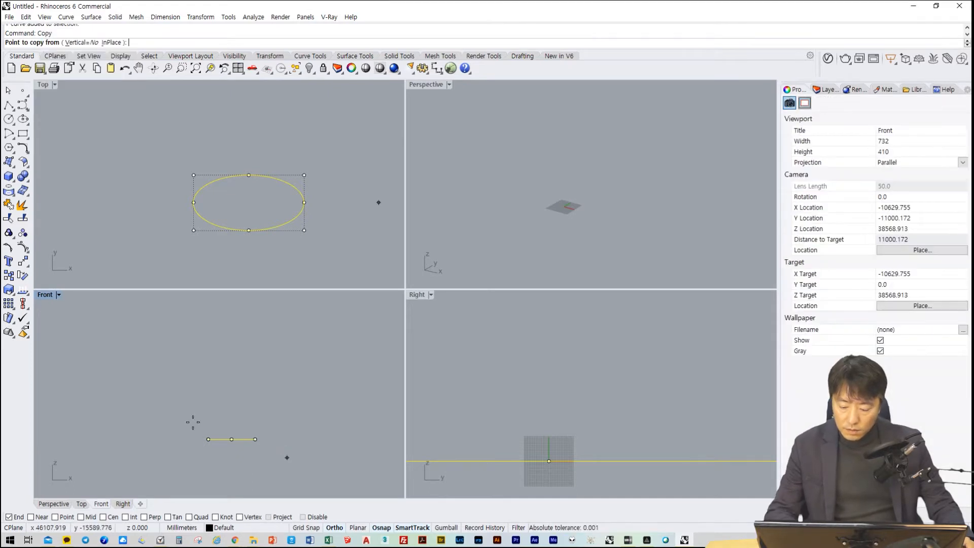
pyautogui.click(286, 458)
pyautogui.press('Escape')
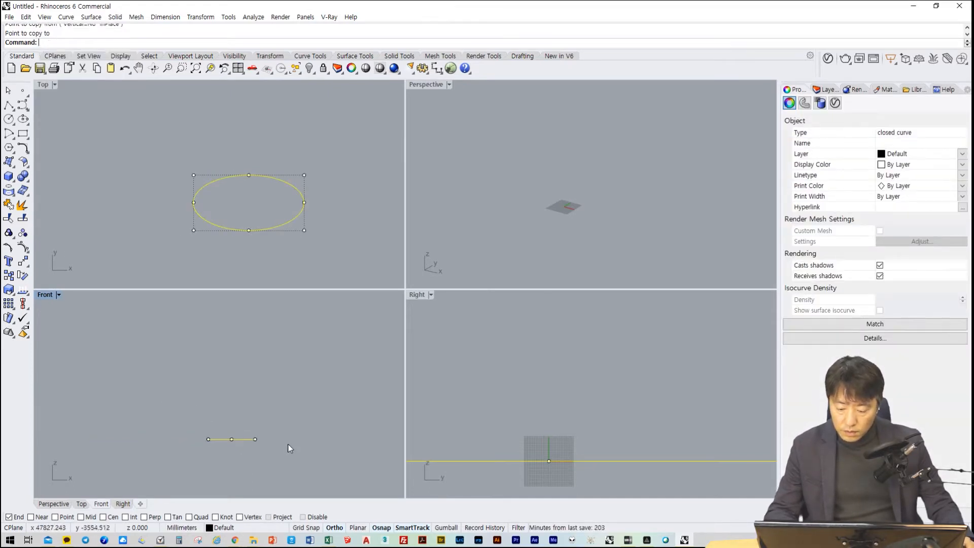
pyautogui.press('Return')
pyautogui.click(290, 444)
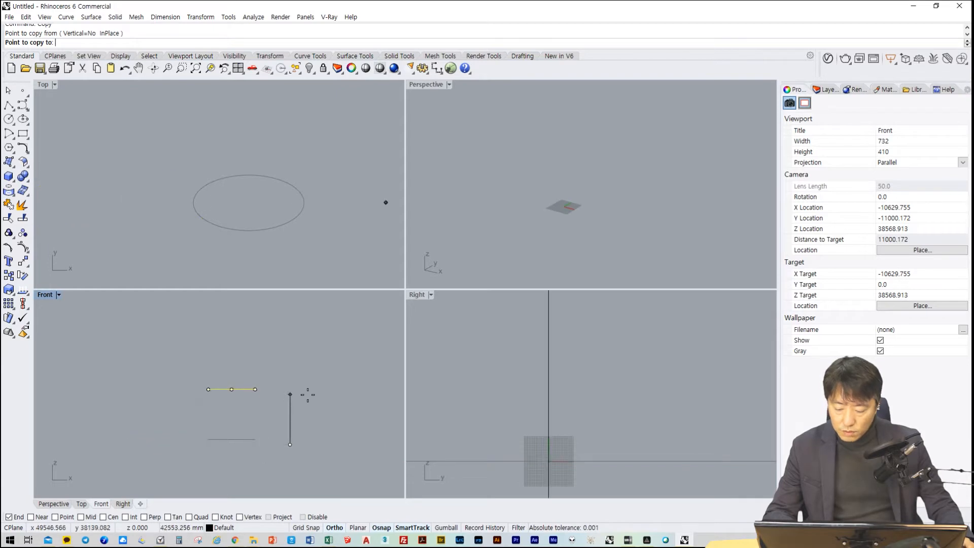
pyautogui.write('60000')
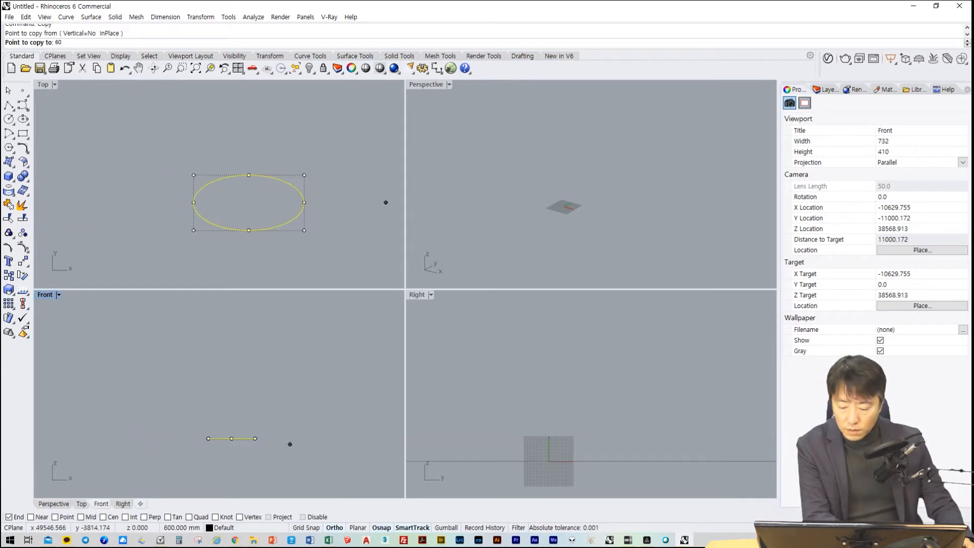
pyautogui.press('Return')
pyautogui.rightClick(266, 380)
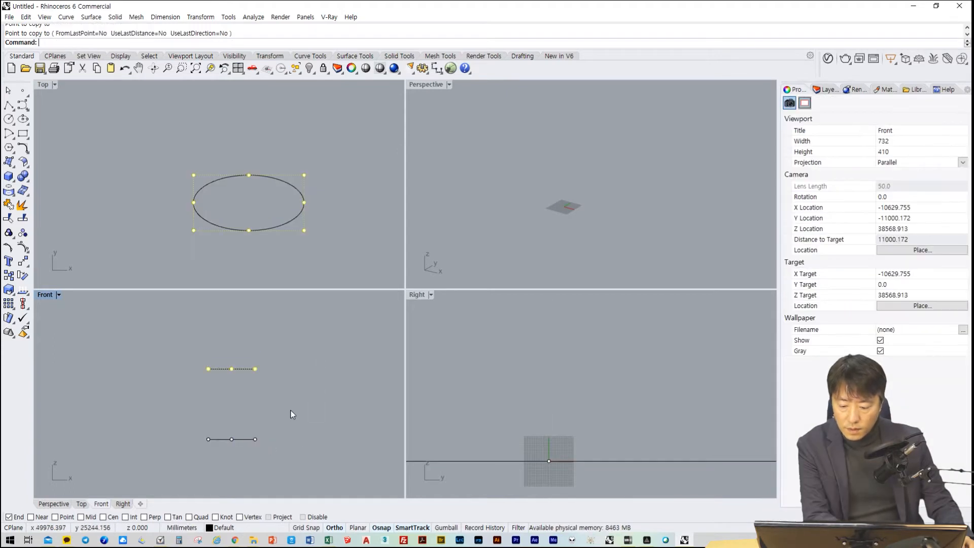
# Select only the upper ellipse in the Front view, start the Rotate command and enable the Center object snap
pyautogui.click(303, 406)
pyautogui.moveTo(312, 349); pyautogui.dragTo(157, 444)
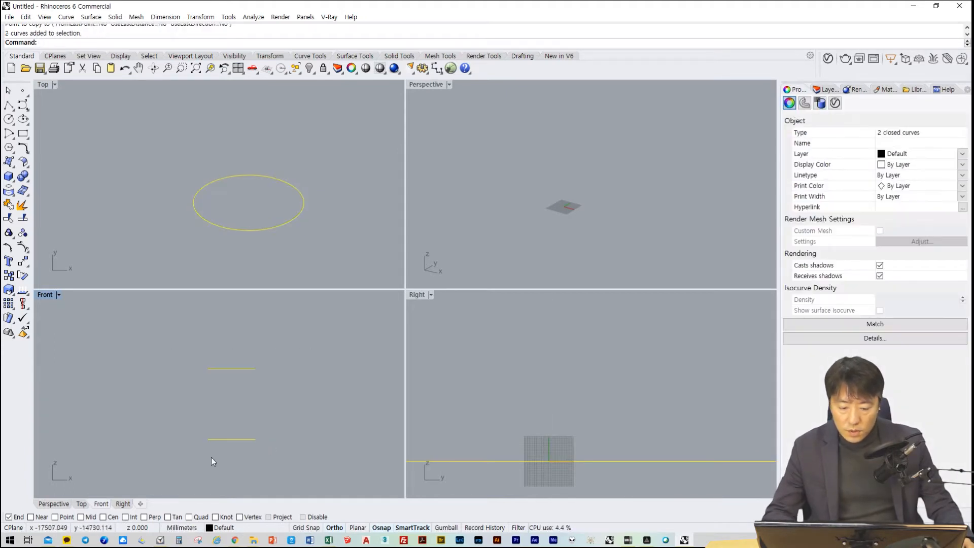
pyautogui.click(278, 229)
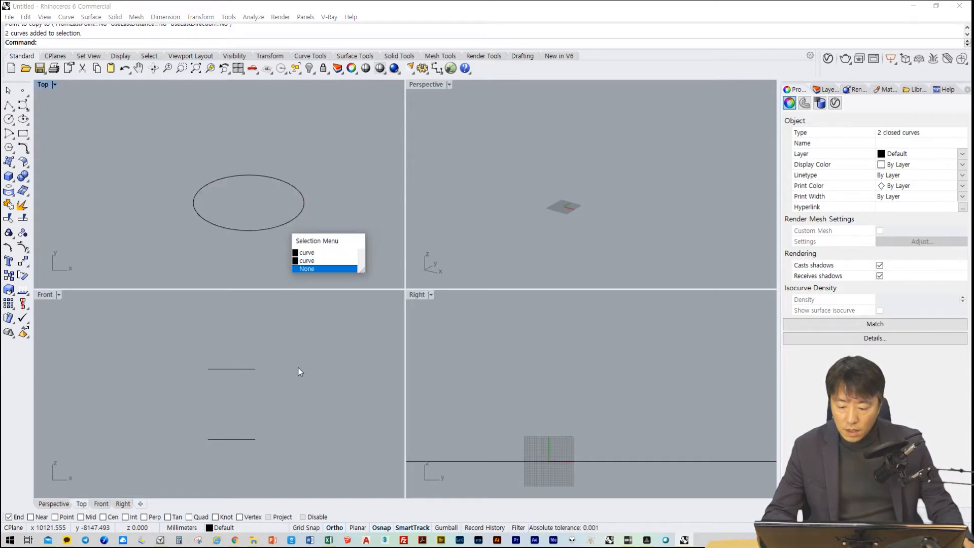
pyautogui.moveTo(287, 341); pyautogui.dragTo(165, 378)
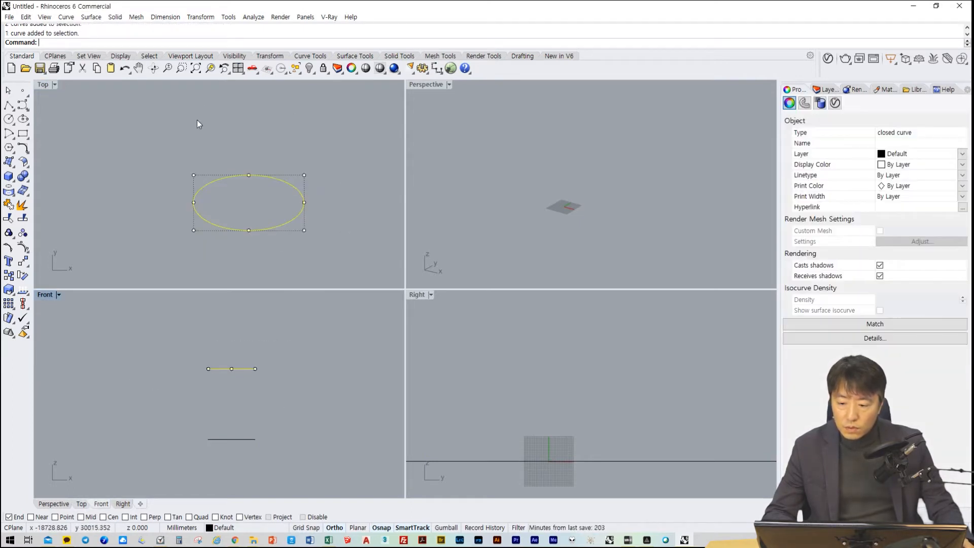
pyautogui.write('ot')
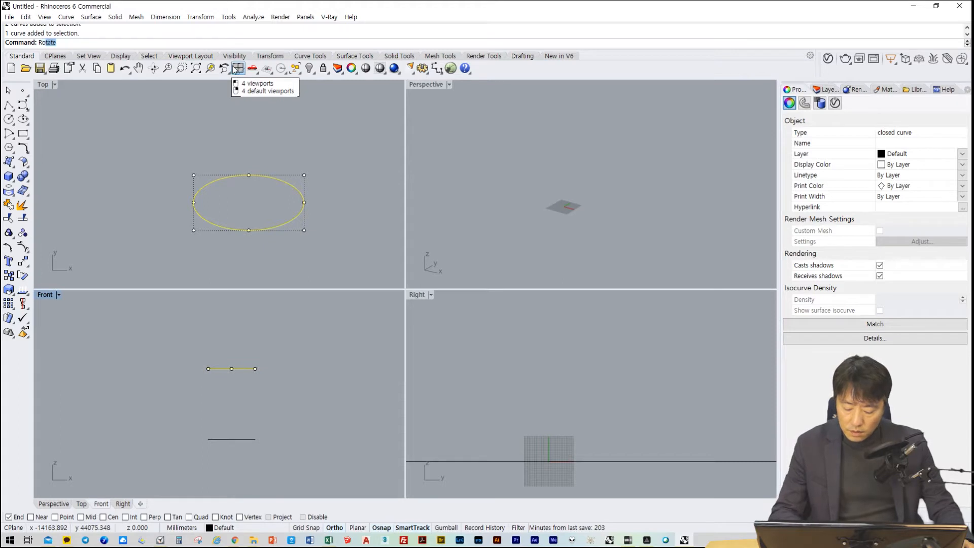
pyautogui.press('Escape')
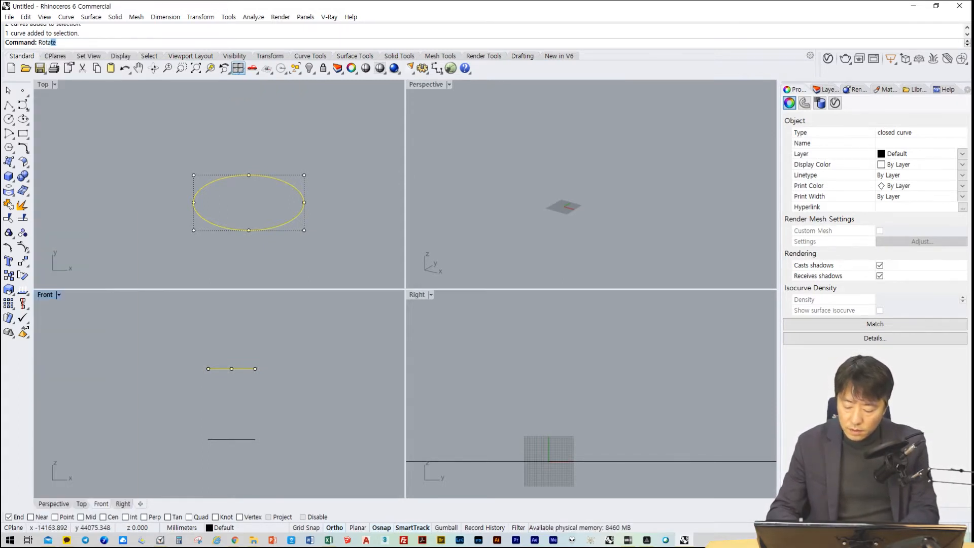
pyautogui.click(266, 68)
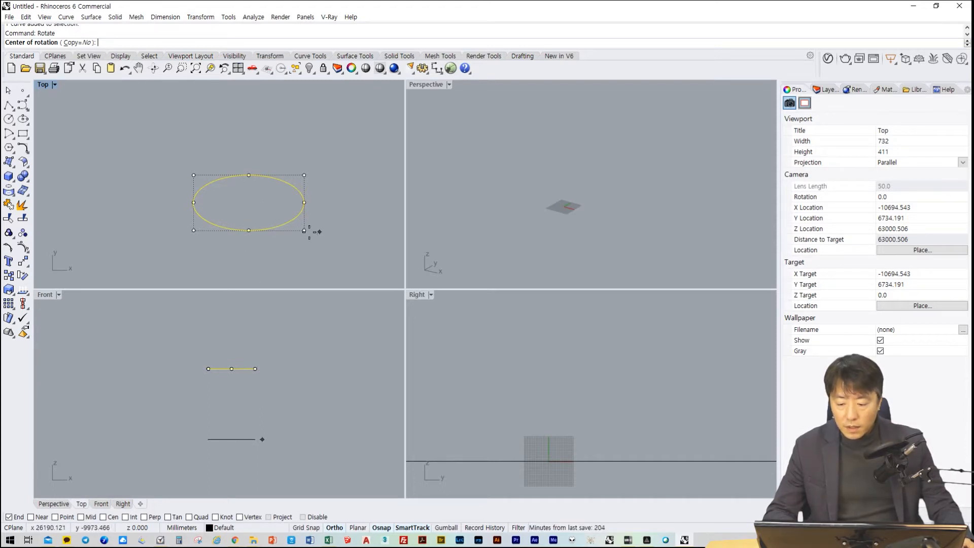
pyautogui.click(103, 516)
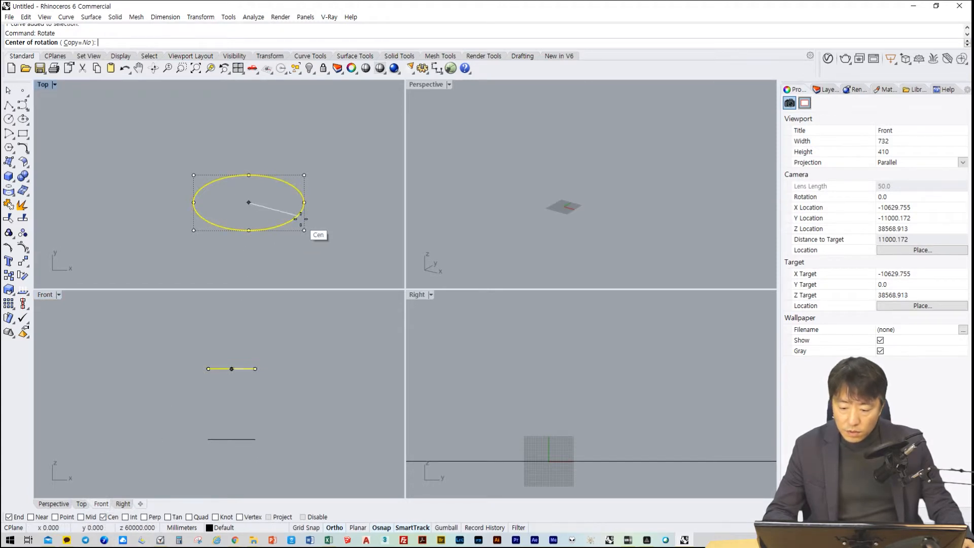
# Rotate the upper ellipse by 30 degrees about its centre in the Top view, using its end on the X axis as reference
pyautogui.click(302, 209)
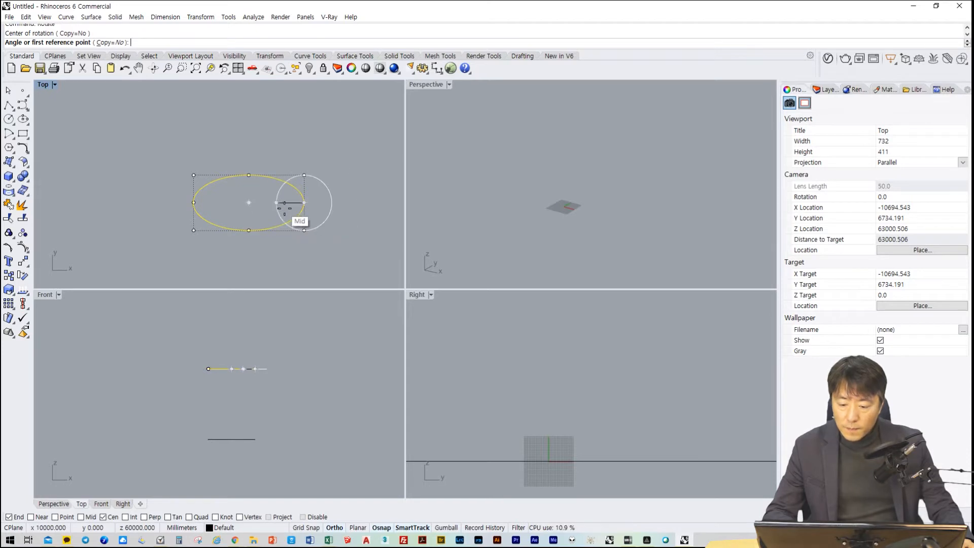
pyautogui.press('Escape')
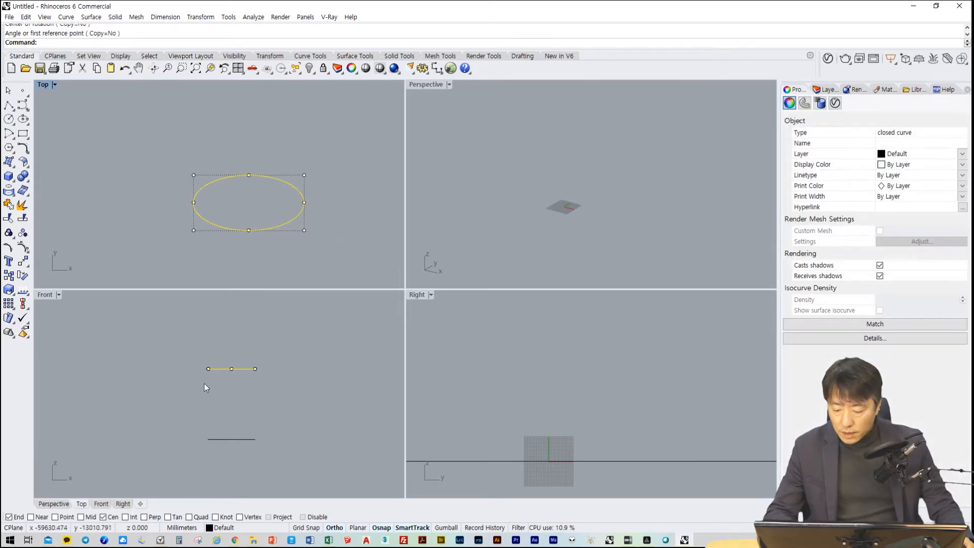
pyautogui.rightClick(262, 253)
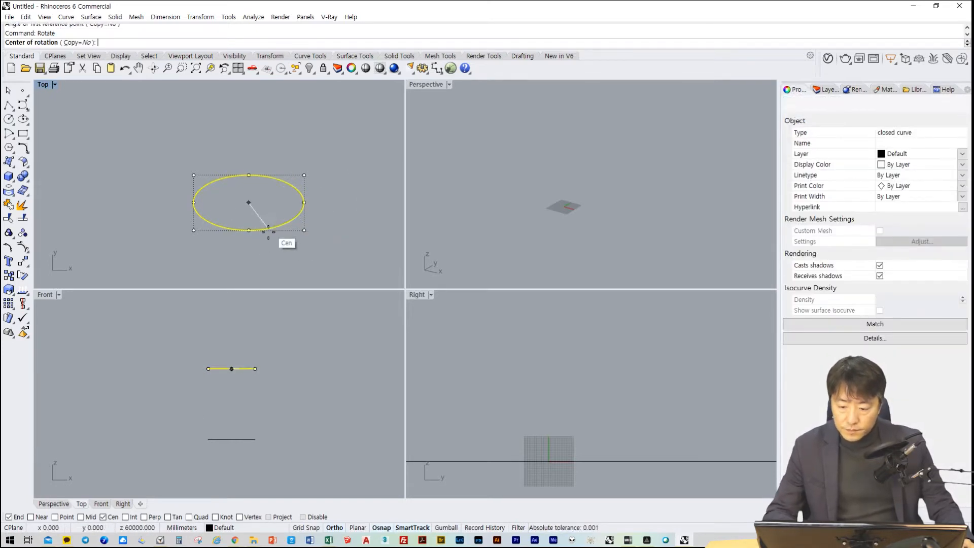
pyautogui.click(255, 217)
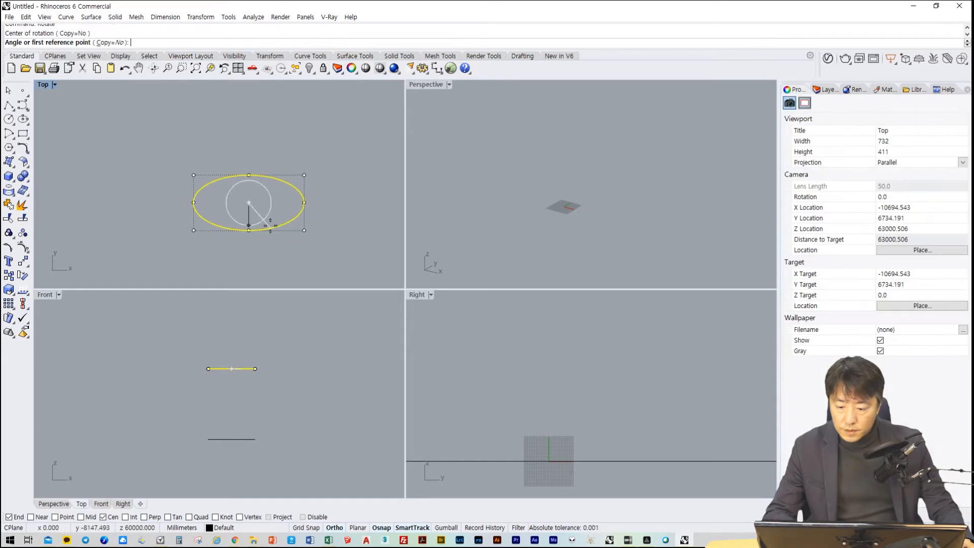
pyautogui.click(310, 203)
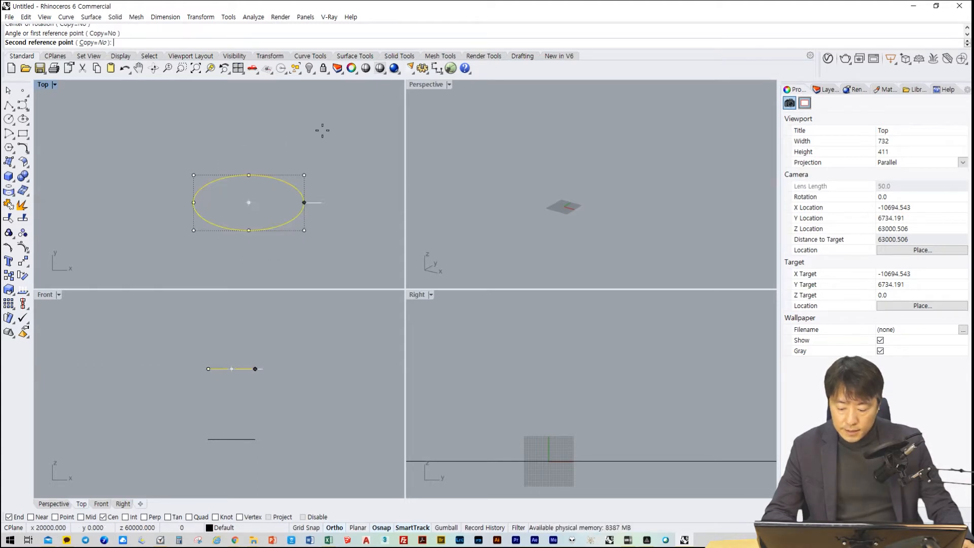
pyautogui.write('30')
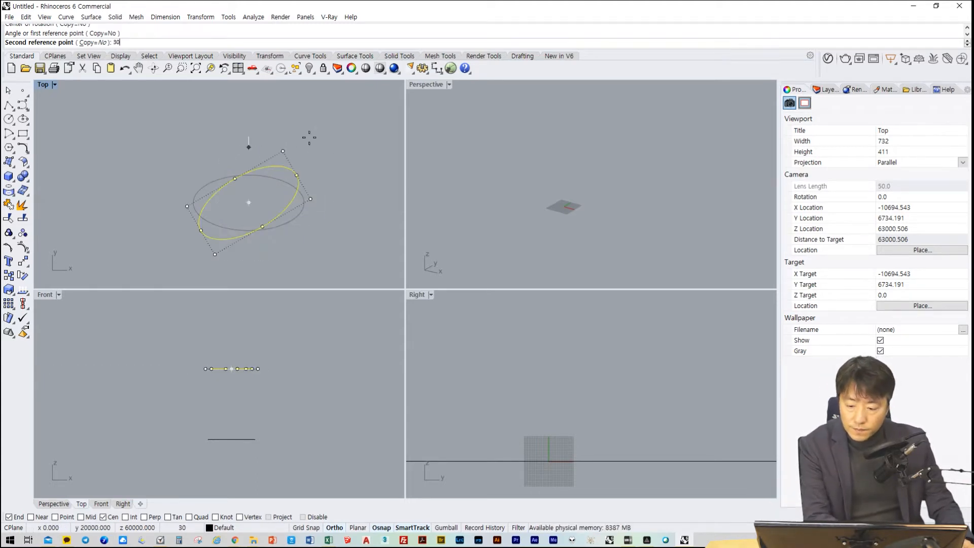
pyautogui.press('Return')
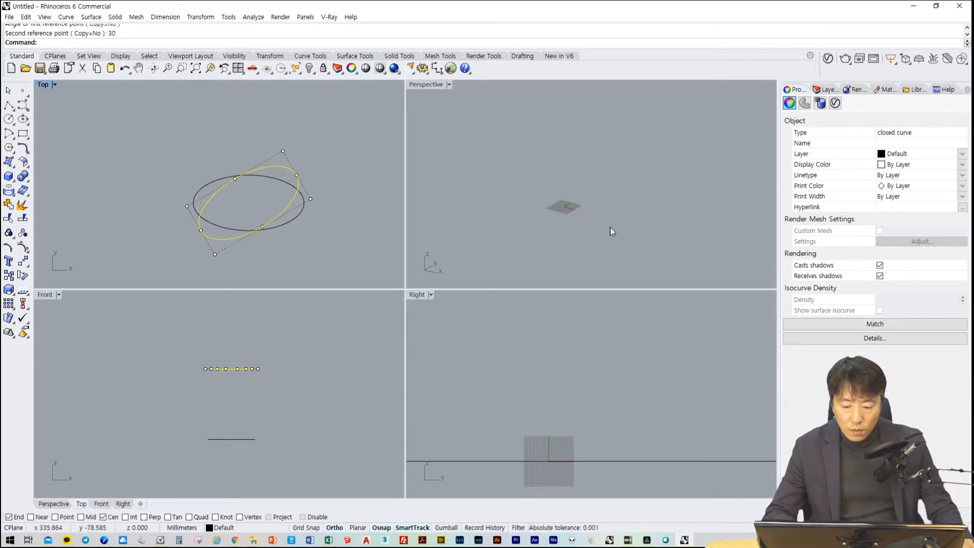
pyautogui.scroll(10, 600, 217)
pyautogui.scroll(-10, 608, 214)
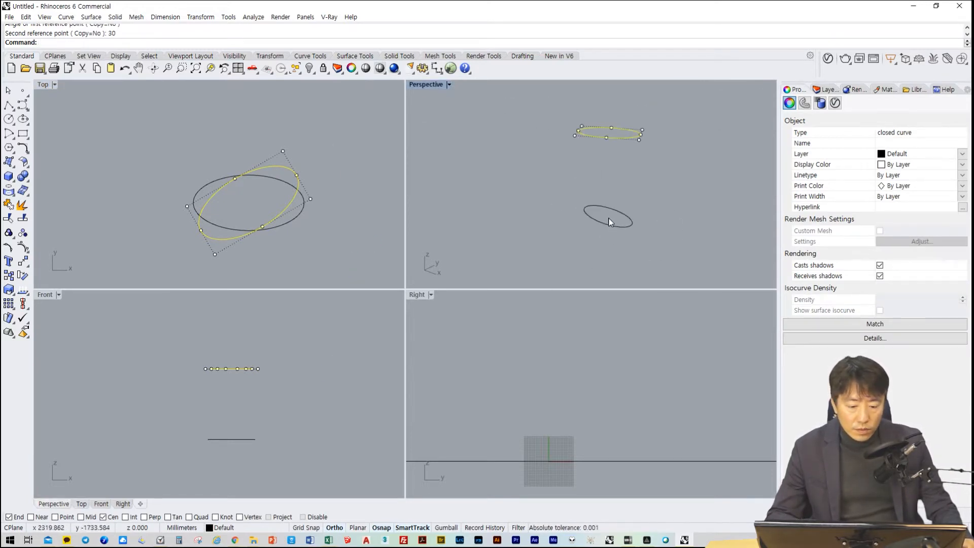
pyautogui.keyDown('shift'); pyautogui.moveTo(658, 181); pyautogui.dragTo(632, 240, button='right'); pyautogui.keyUp('shift')
pyautogui.click(627, 213)
pyautogui.rightClick(620, 215)
pyautogui.scroll(4, 593, 234)
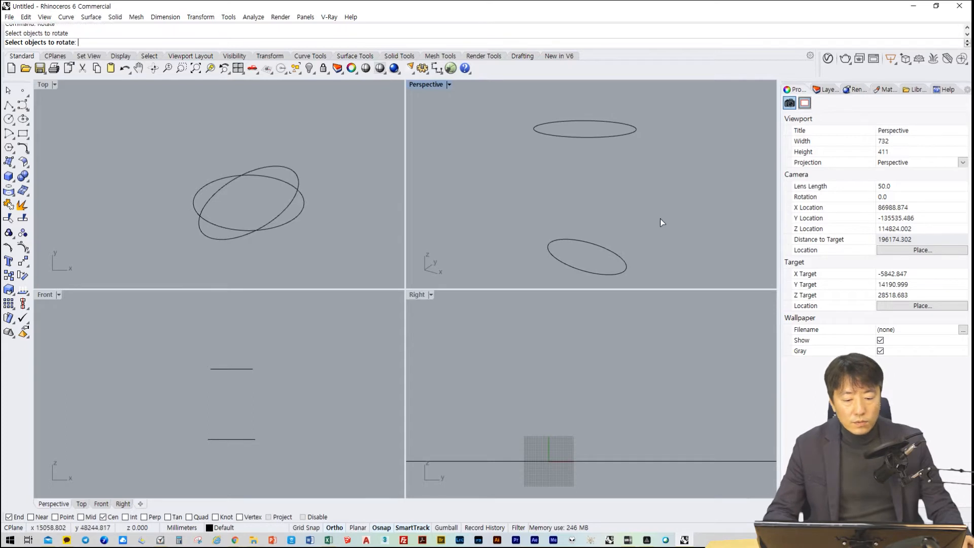
pyautogui.moveTo(689, 96); pyautogui.dragTo(510, 277)
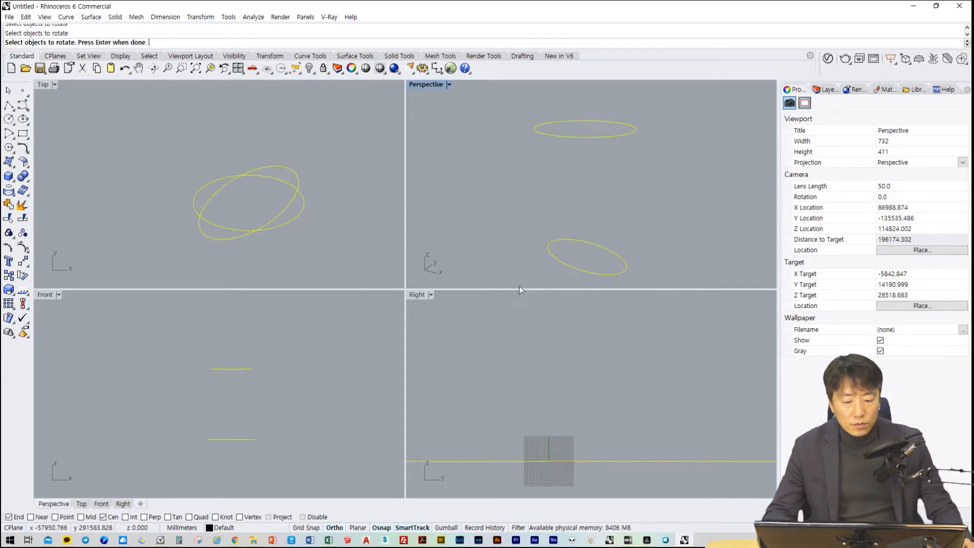
pyautogui.keyDown('shift'); pyautogui.moveTo(633, 173); pyautogui.dragTo(633, 163, button='right'); pyautogui.keyUp('shift')
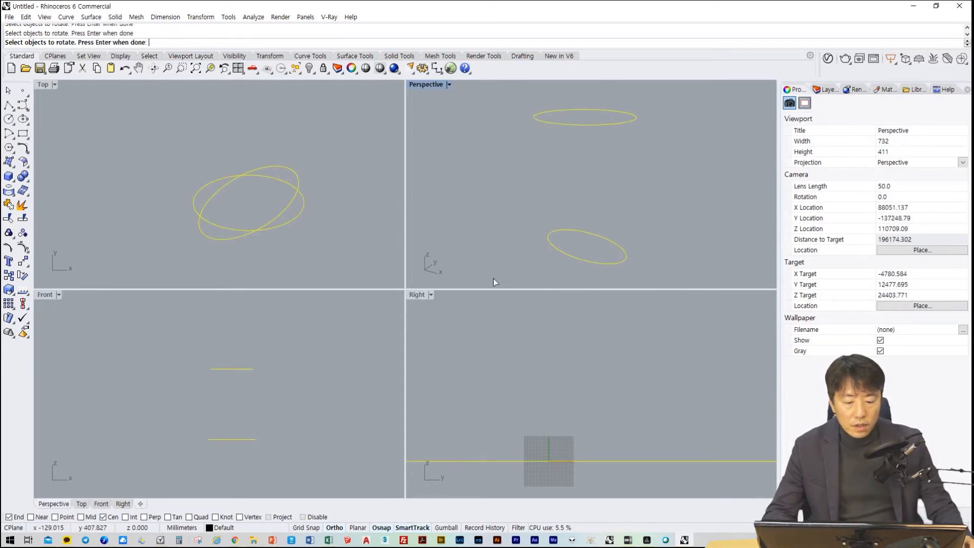
# Loft a surface between the upper and lower ellipses using the Normal style and without simplifying the cross-sections
pyautogui.click(97, 19)
pyautogui.click(101, 39)
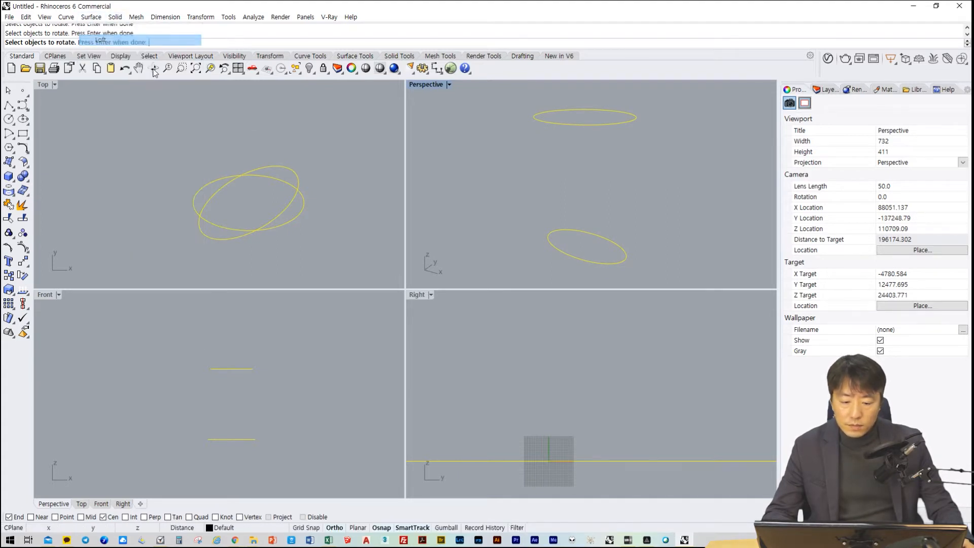
pyautogui.click(610, 114)
pyautogui.click(622, 265)
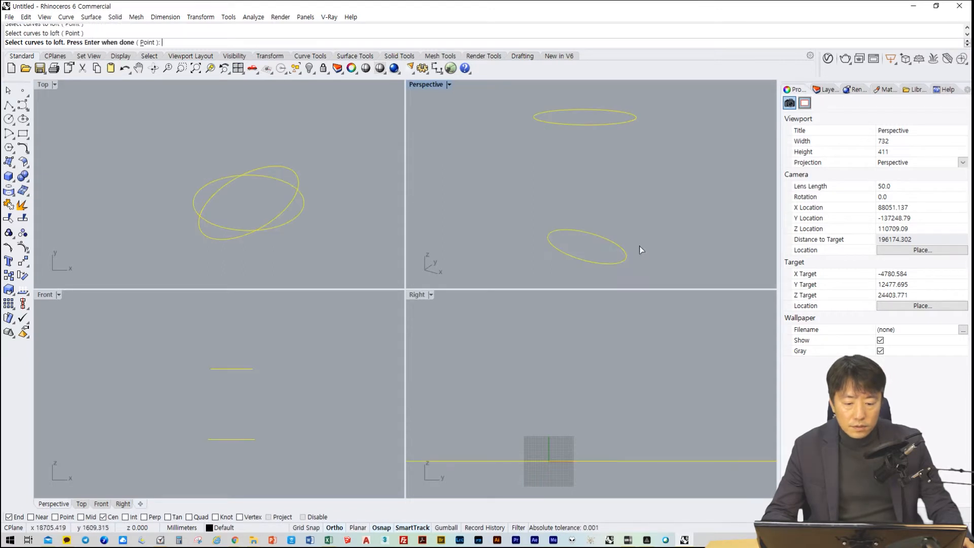
pyautogui.press('Return')
pyautogui.press('Return')
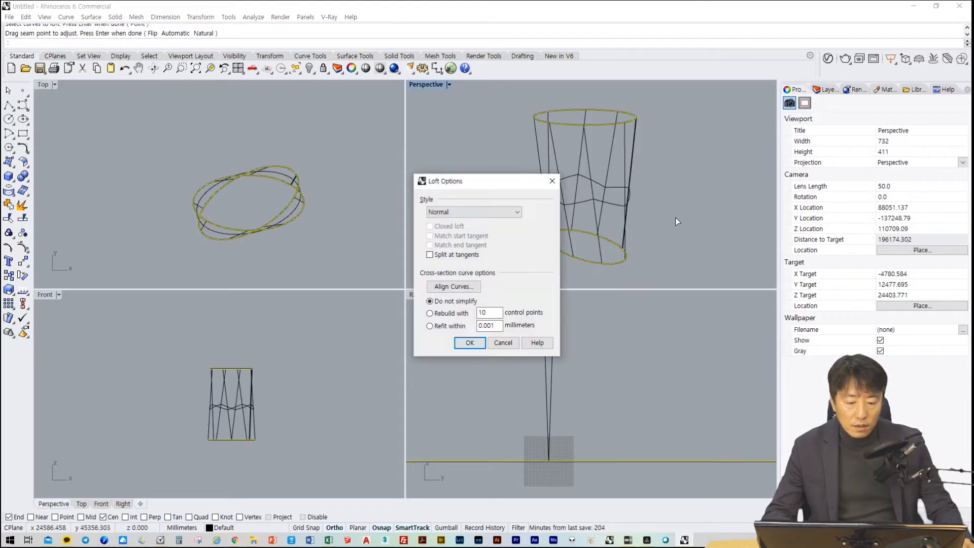
pyautogui.press('Return')
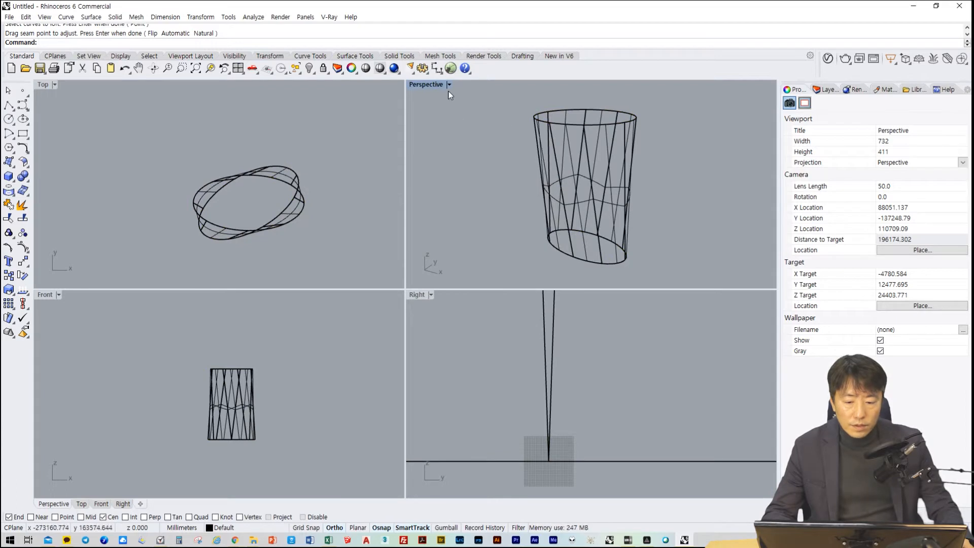
# Set the Perspective view to the Shaded display mode and inspect the lofted surface from another angle
pyautogui.click(449, 85)
pyautogui.click(462, 121)
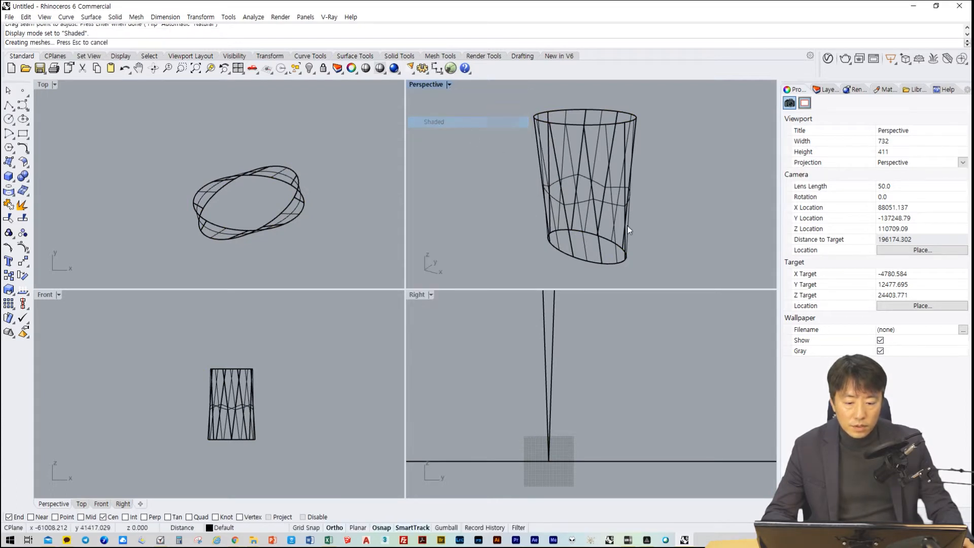
pyautogui.moveTo(710, 210)
pyautogui.mouseDown(button='right')
pyautogui.moveTo(584, 239)
pyautogui.moveTo(456, 190)
pyautogui.moveTo(657, 187)
pyautogui.moveTo(719, 161)
pyautogui.moveTo(701, 164)
pyautogui.moveTo(651, 235)
pyautogui.moveTo(661, 208)
pyautogui.mouseUp(button='right')
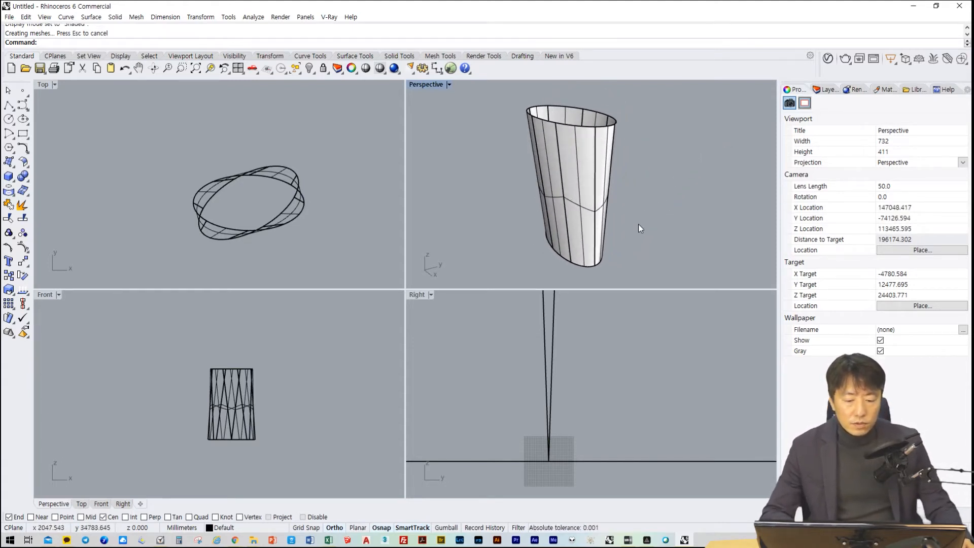
pyautogui.moveTo(638, 224)
pyautogui.keyDown('shift'); pyautogui.mouseDown(button='right')
pyautogui.moveTo(625, 236)
pyautogui.moveTo(637, 223)
pyautogui.mouseUp(button='right'); pyautogui.keyUp('shift')
# Copy both ellipses and the lofted surface together along positive X in the Front view, a little over 80000 mm away with Ortho on
pyautogui.hotkey('ctrl', 'a')
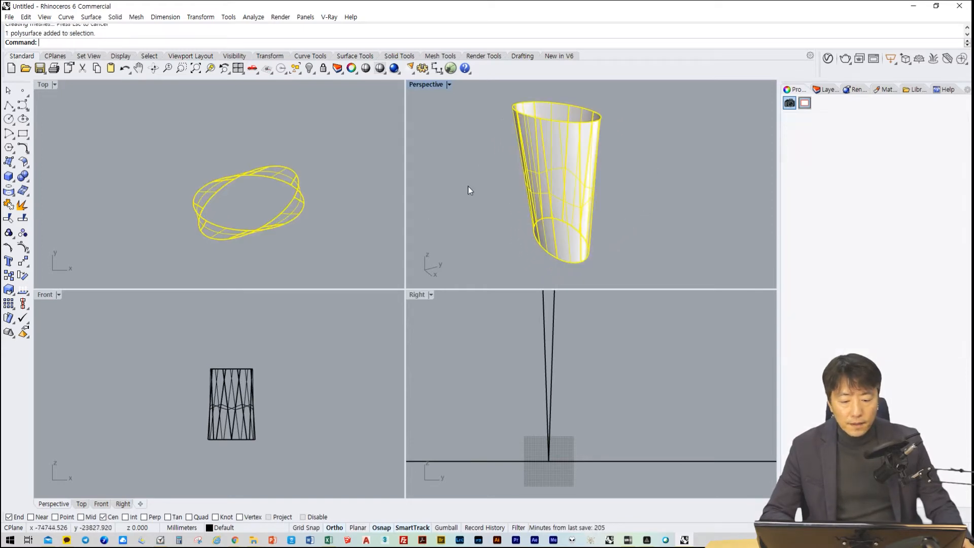
pyautogui.press('Escape')
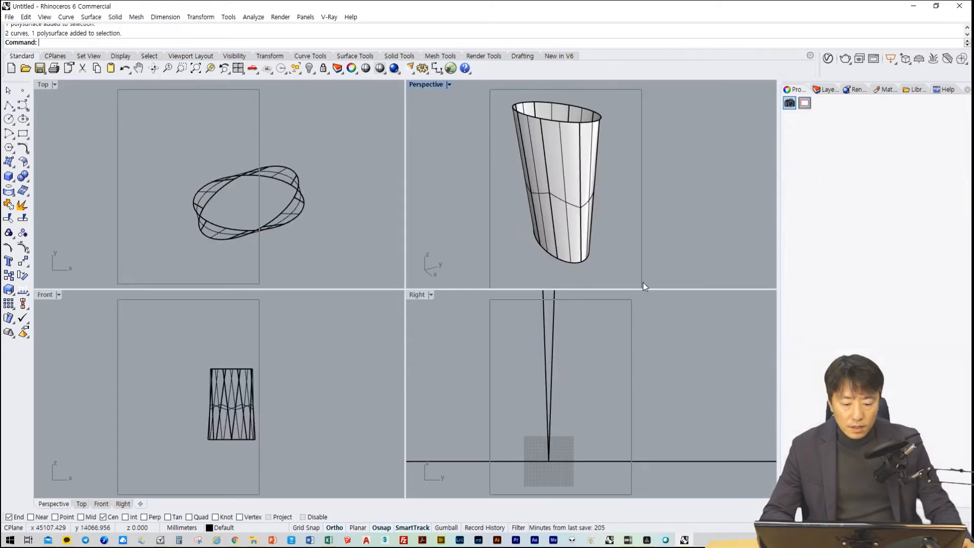
pyautogui.hotkey('ctrl', 'a')
pyautogui.moveTo(360, 396); pyautogui.dragTo(289, 390, button='right')
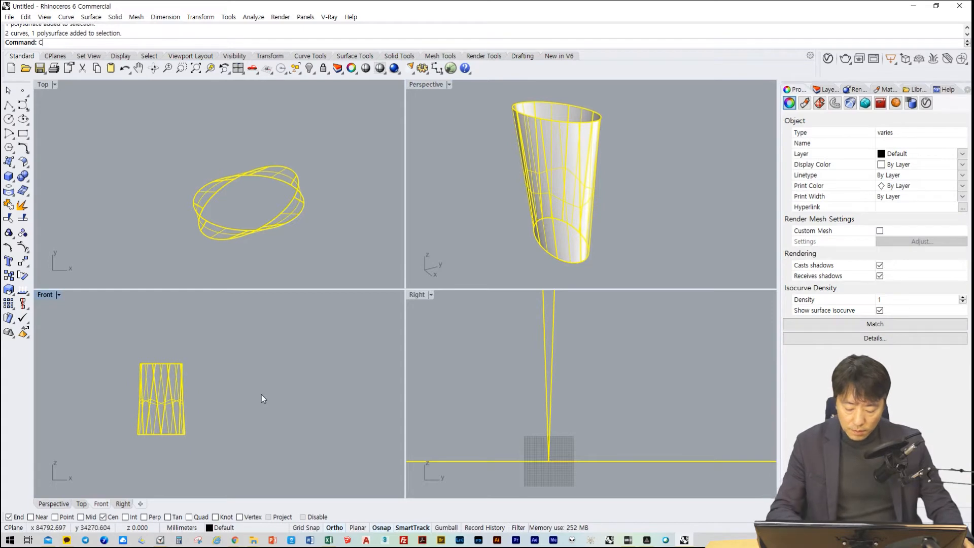
pyautogui.press('Return')
pyautogui.click(167, 462)
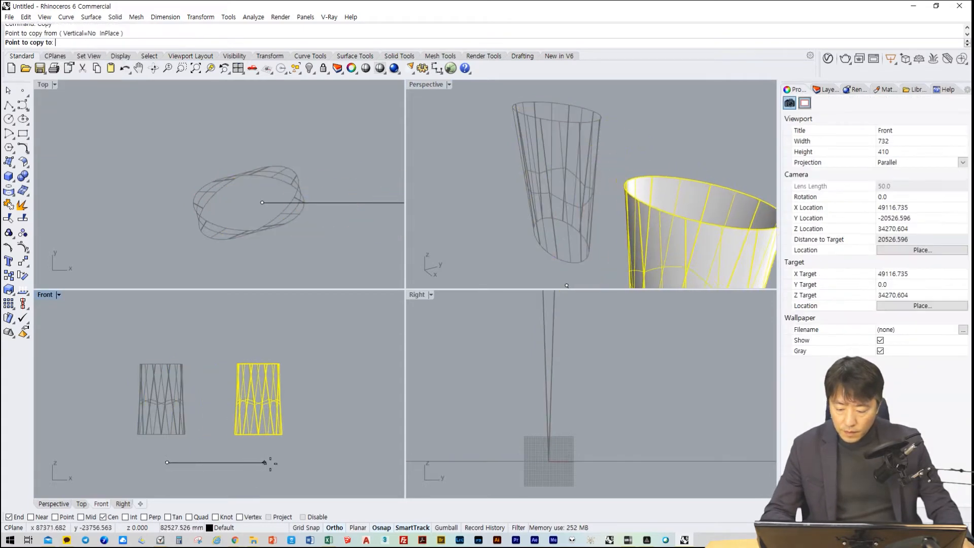
pyautogui.click(268, 462)
pyautogui.press('Return')
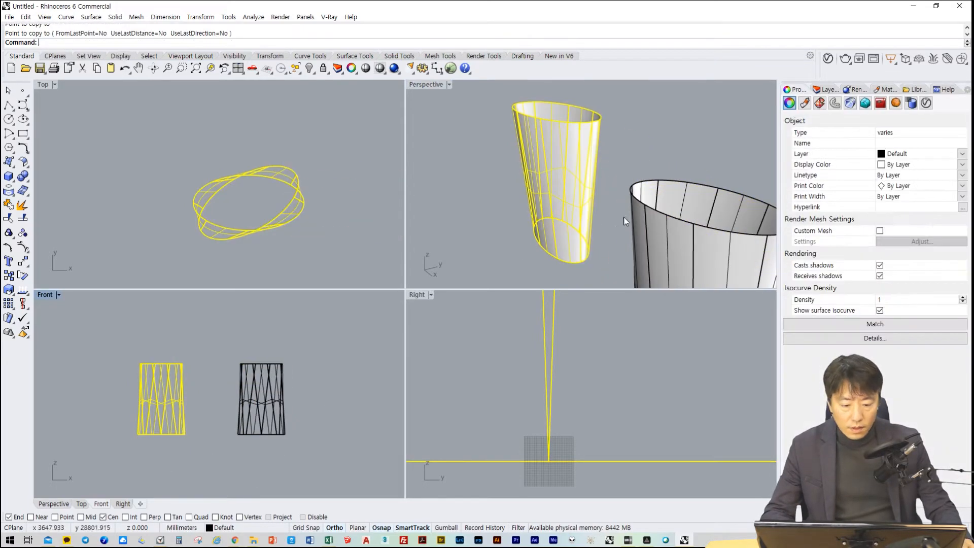
# Delete only the lofted surface of the copied set, keeping its two ellipses
pyautogui.press('Escape')
pyautogui.scroll(-5, 660, 253)
pyautogui.keyDown('shift'); pyautogui.moveTo(664, 256); pyautogui.dragTo(624, 206, button='right'); pyautogui.keyUp('shift')
pyautogui.click(554, 202)
pyautogui.press('Delete')
pyautogui.scroll(4, 617, 199)
pyautogui.scroll(-1, 618, 199)
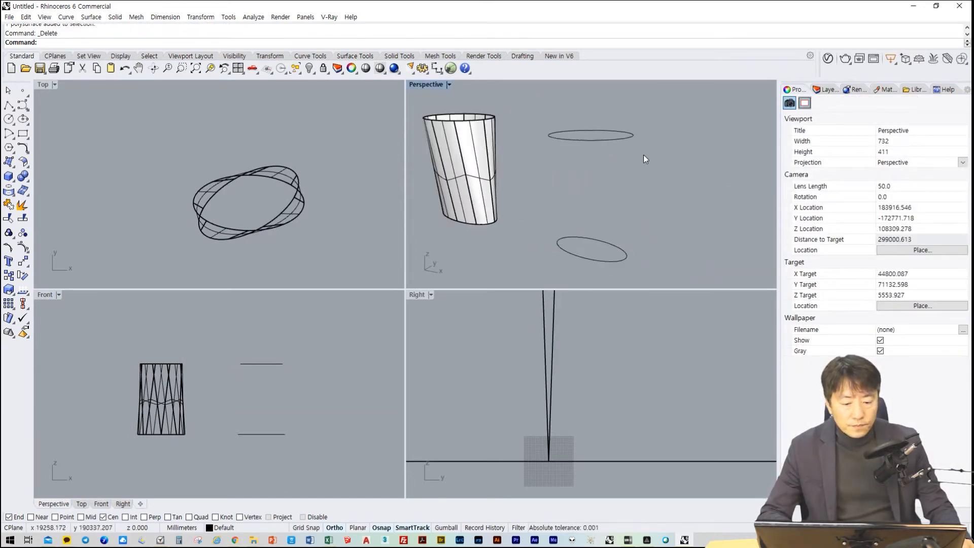
# Check the two copied ellipses by selecting the lower and the upper one in turn in the Perspective view
pyautogui.moveTo(521, 164); pyautogui.dragTo(519, 160)
pyautogui.moveTo(700, 211); pyautogui.dragTo(542, 267)
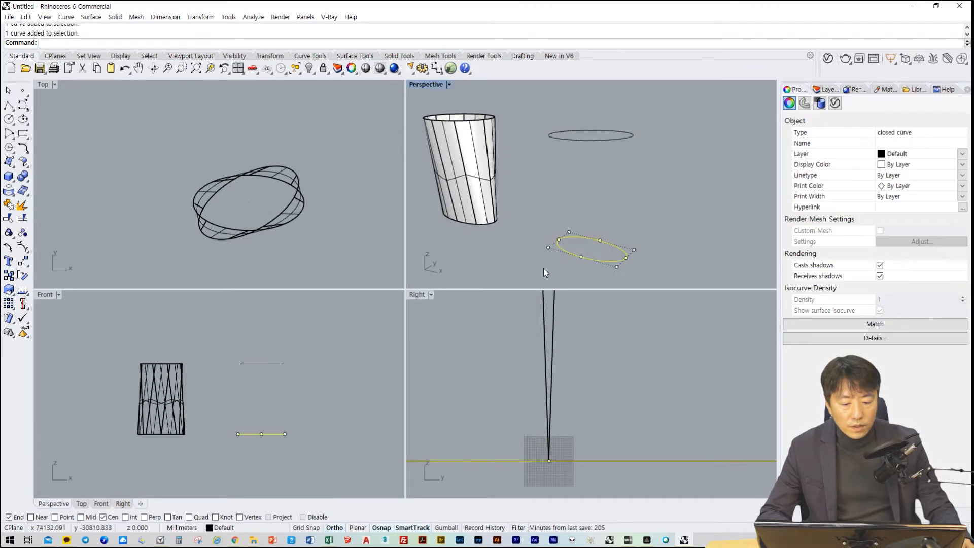
pyautogui.click(687, 127)
pyautogui.moveTo(674, 120); pyautogui.dragTo(505, 174)
pyautogui.moveTo(665, 218); pyautogui.dragTo(529, 286)
pyautogui.moveTo(657, 122); pyautogui.dragTo(540, 190)
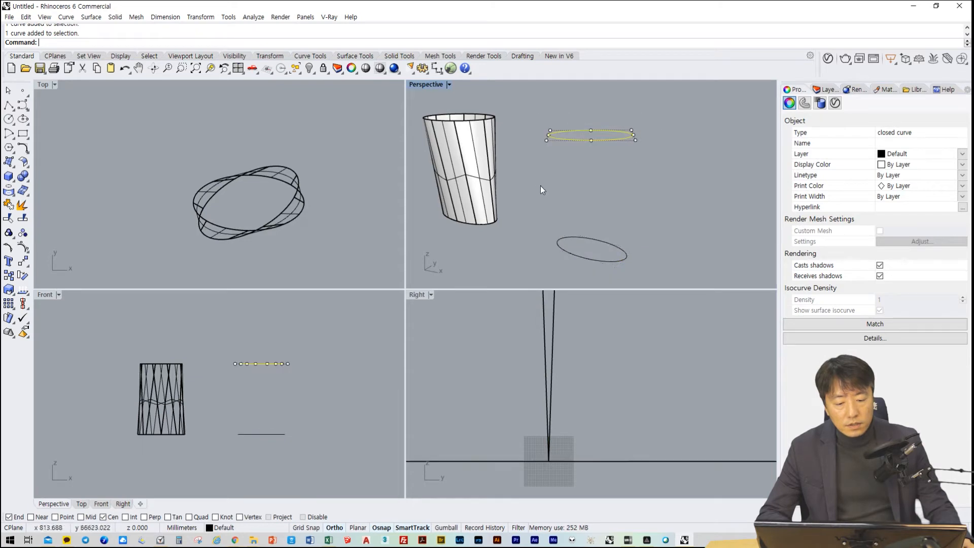
pyautogui.scroll(2, 583, 187)
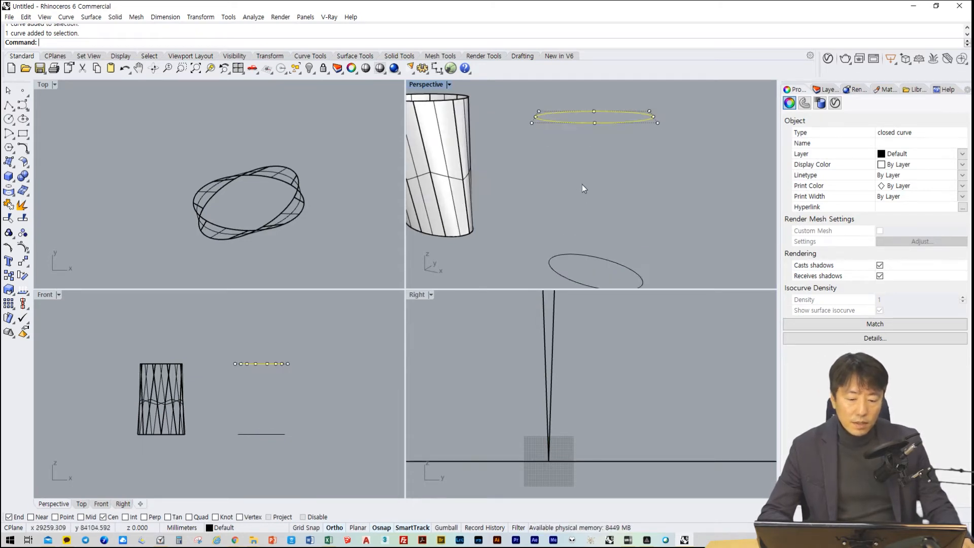
pyautogui.scroll(-3, 600, 226)
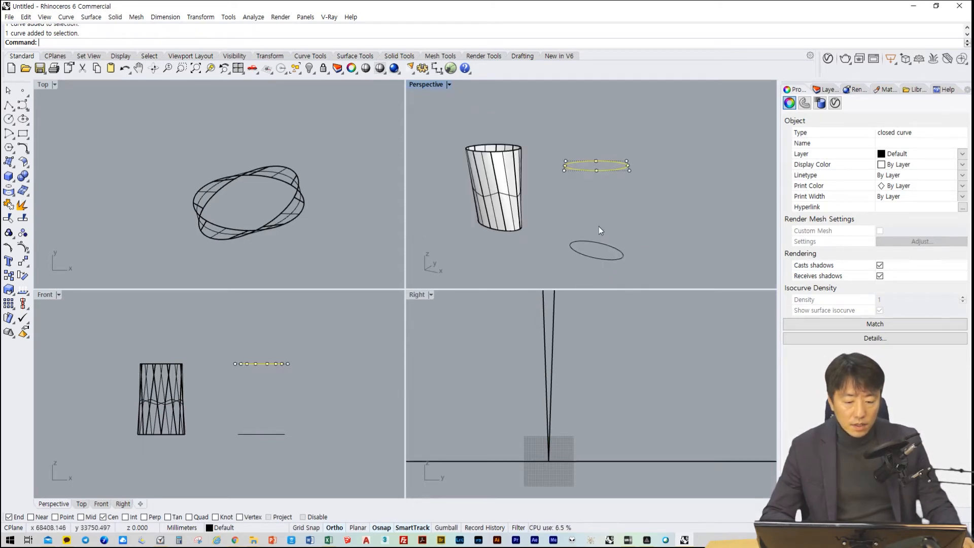
# Maximize the Perspective viewport and bring the lofted surface and the two copied ellipses into view
pyautogui.doubleClick(427, 85)
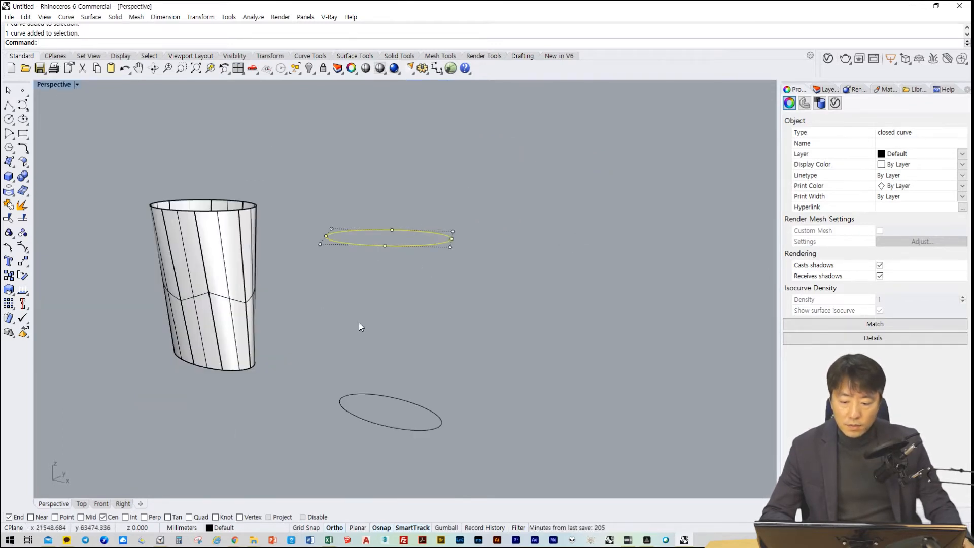
pyautogui.scroll(5, 369, 311)
pyautogui.moveTo(389, 315); pyautogui.dragTo(324, 304, button='right')
pyautogui.scroll(-8, 390, 297)
# Launch Grasshopper, dismissing the LunchBoxML library message and the getting-started tutorial browser
pyautogui.write('Grasshopper')
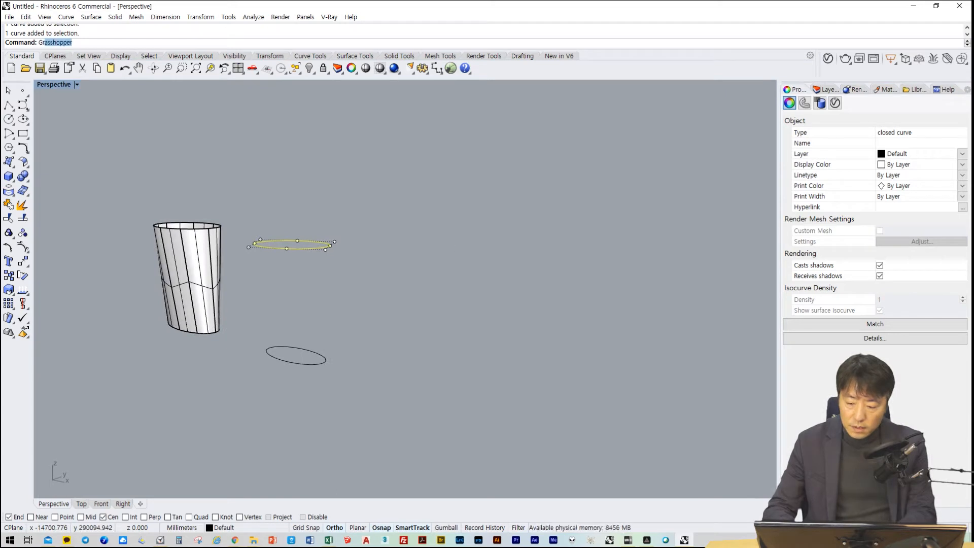
pyautogui.press('Return')
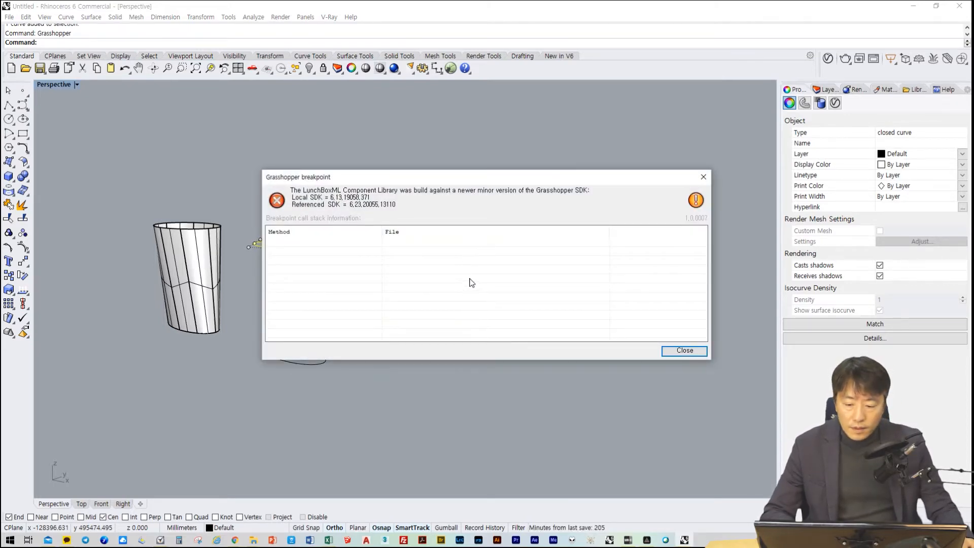
pyautogui.click(684, 350)
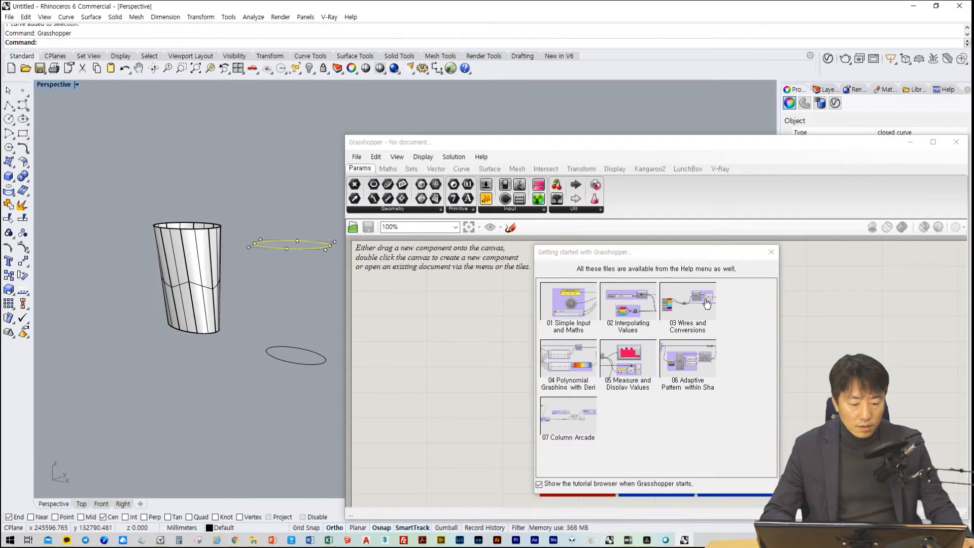
pyautogui.click(771, 251)
# Arrange the Rhino and Grasshopper windows side by side, each on half the screen, and shrink Rhino's properties area to enlarge the viewport
pyautogui.moveTo(608, 146); pyautogui.dragTo(973, 13)
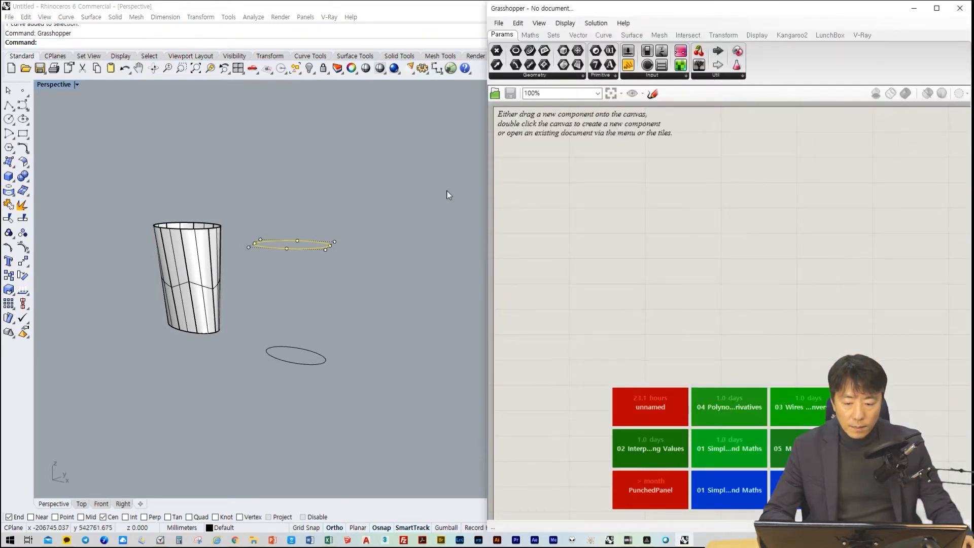
pyautogui.click(431, 198)
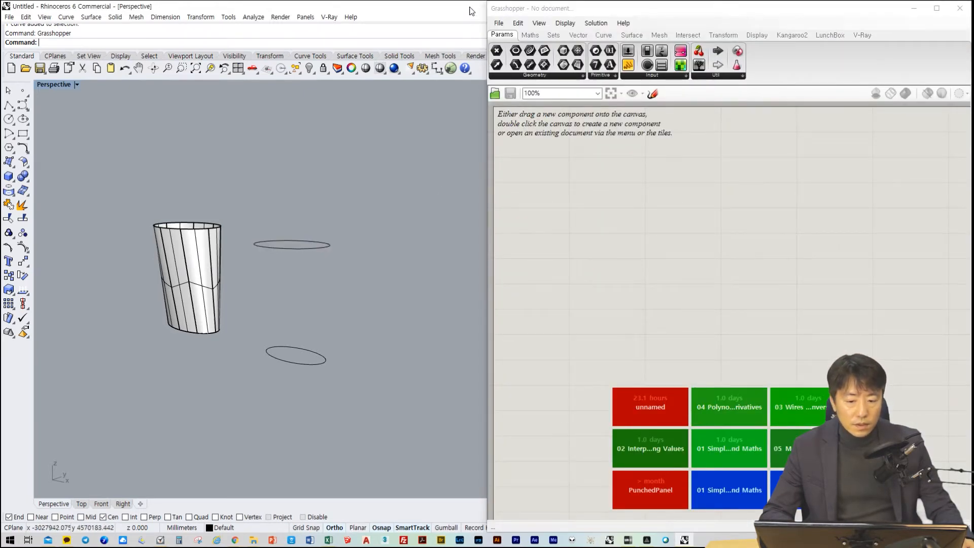
pyautogui.moveTo(470, 10); pyautogui.dragTo(0, 127)
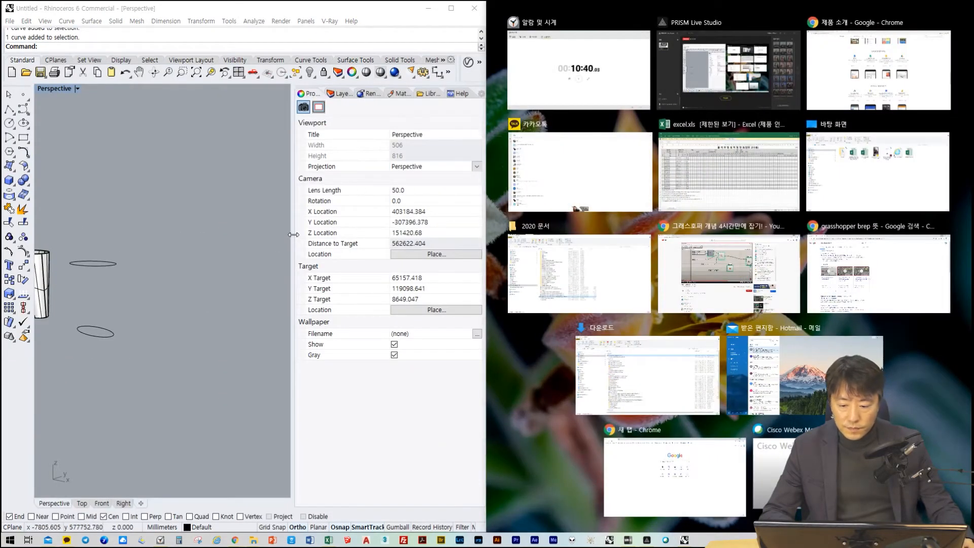
pyautogui.moveTo(293, 235); pyautogui.dragTo(462, 232)
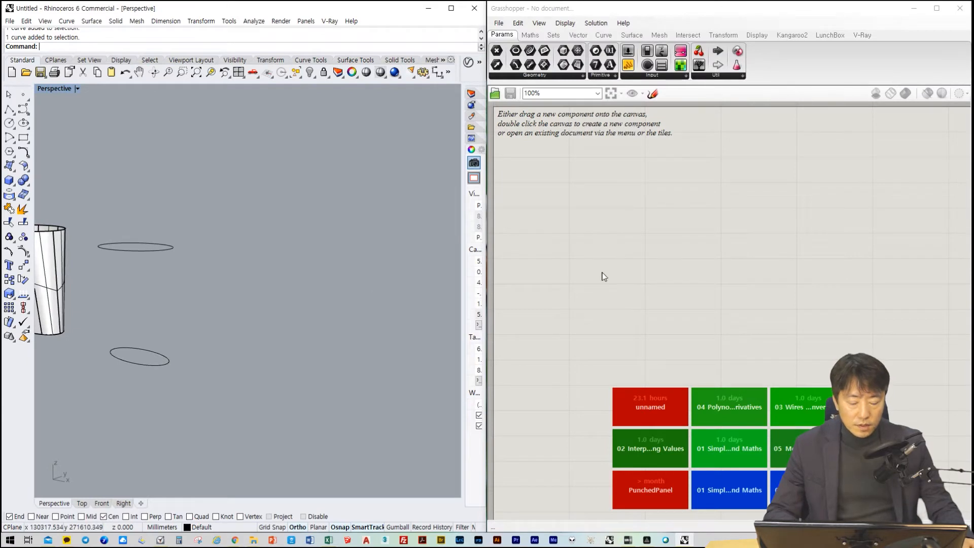
pyautogui.scroll(5, 222, 309)
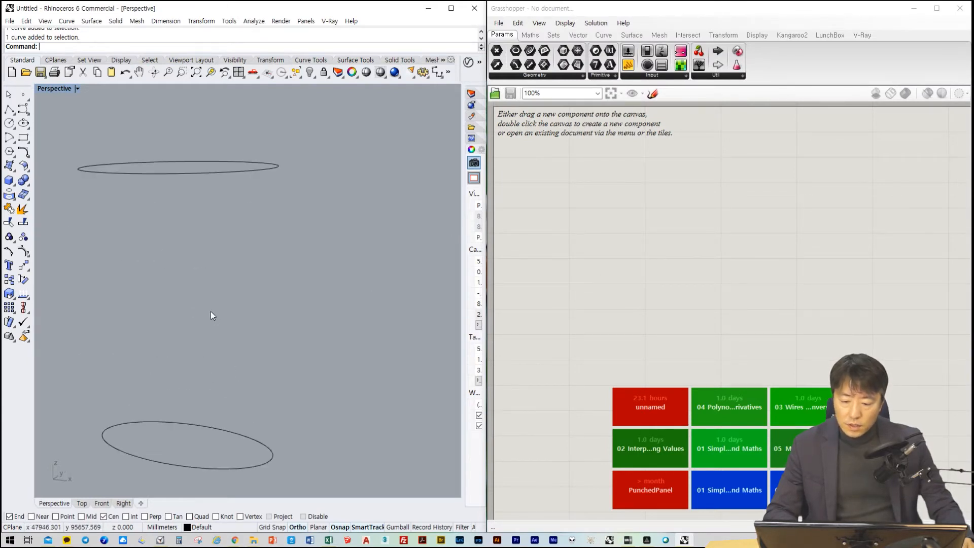
pyautogui.scroll(-5, 211, 312)
pyautogui.click(642, 247)
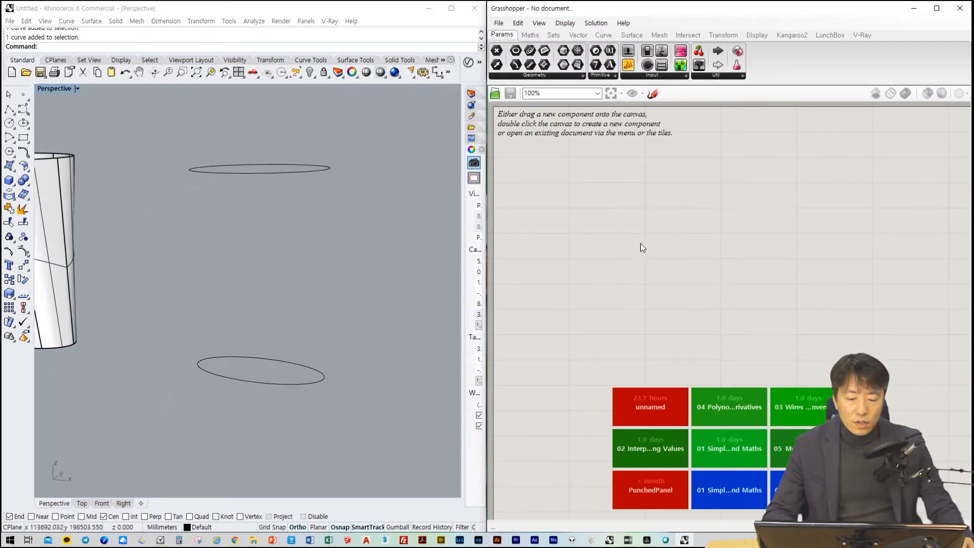
pyautogui.moveTo(371, 268)
pyautogui.mouseDown(button='right')
pyautogui.moveTo(354, 287)
pyautogui.moveTo(381, 269)
pyautogui.moveTo(369, 278)
pyautogui.mouseUp(button='right')
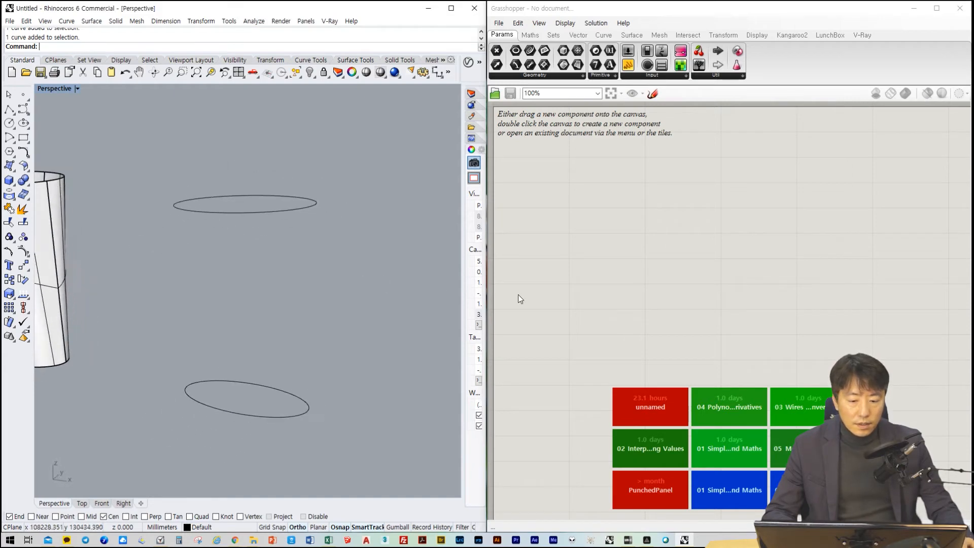
# Place two Curve parameters on the Grasshopper canvas, one below the other
pyautogui.click(633, 293)
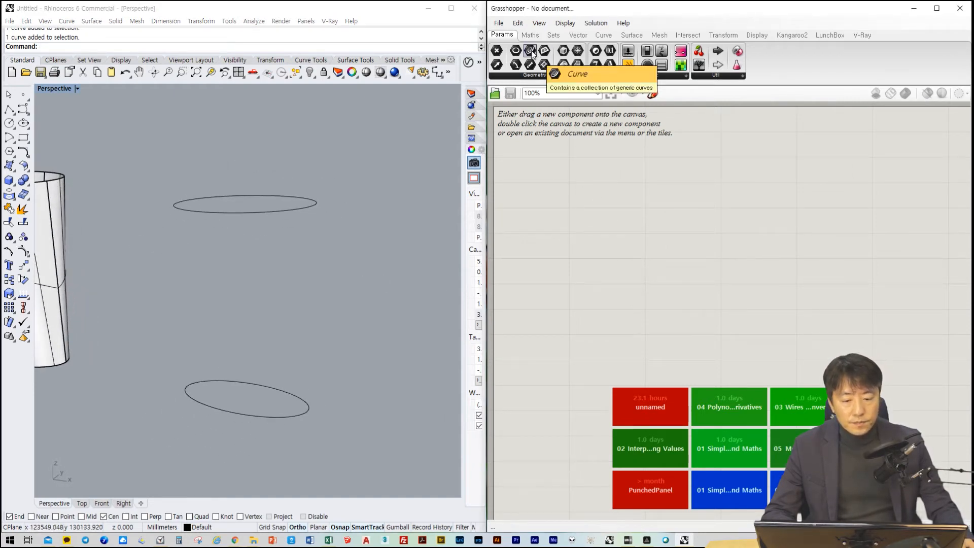
pyautogui.moveTo(530, 51); pyautogui.dragTo(567, 226)
pyautogui.moveTo(530, 51); pyautogui.dragTo(563, 292)
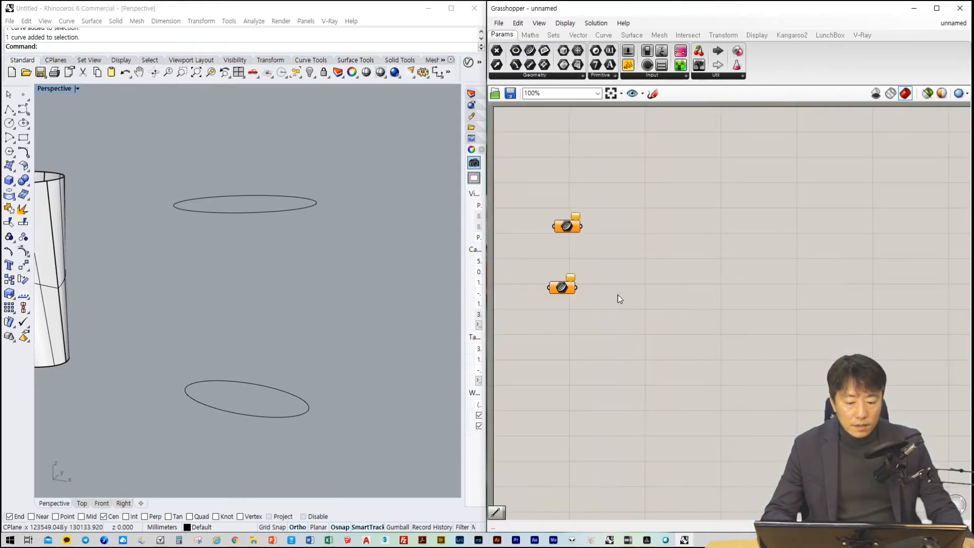
pyautogui.scroll(3, 574, 246)
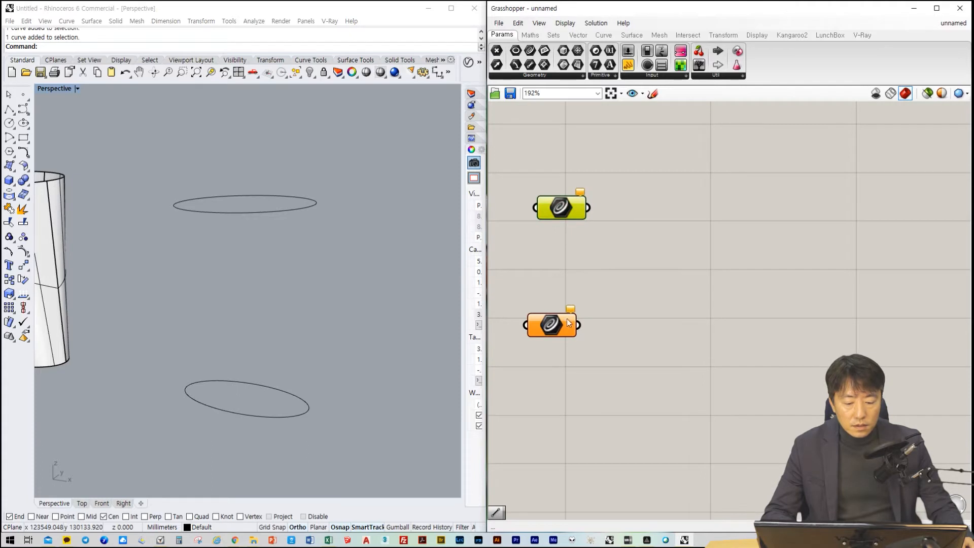
pyautogui.moveTo(571, 323); pyautogui.dragTo(573, 288)
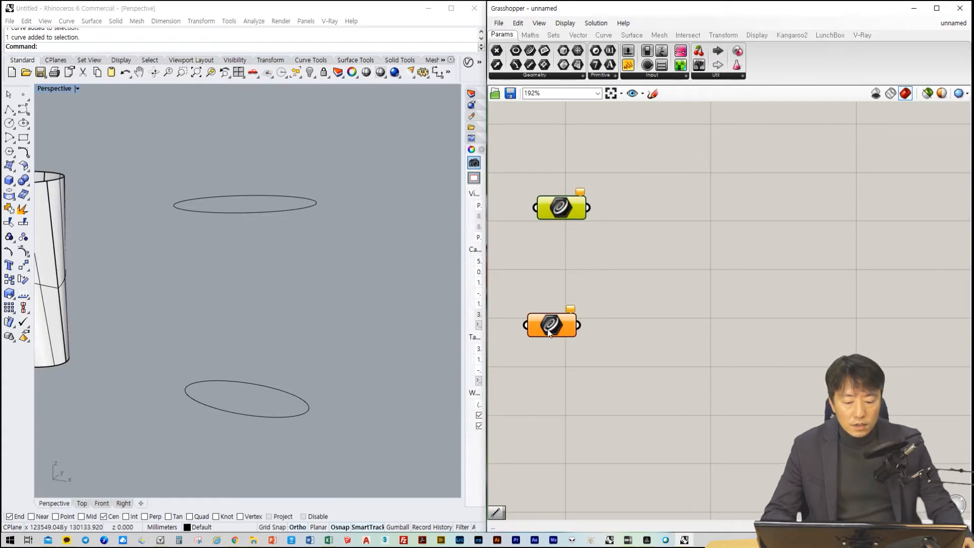
# Move the lower Curve parameter closer beneath the upper one and reference the upper ellipse in the upper parameter
pyautogui.moveTo(548, 333)
pyautogui.mouseDown(button='right')
pyautogui.moveTo(573, 295)
pyautogui.moveTo(553, 321)
pyautogui.mouseUp(button='right')
pyautogui.moveTo(555, 314); pyautogui.dragTo(570, 267)
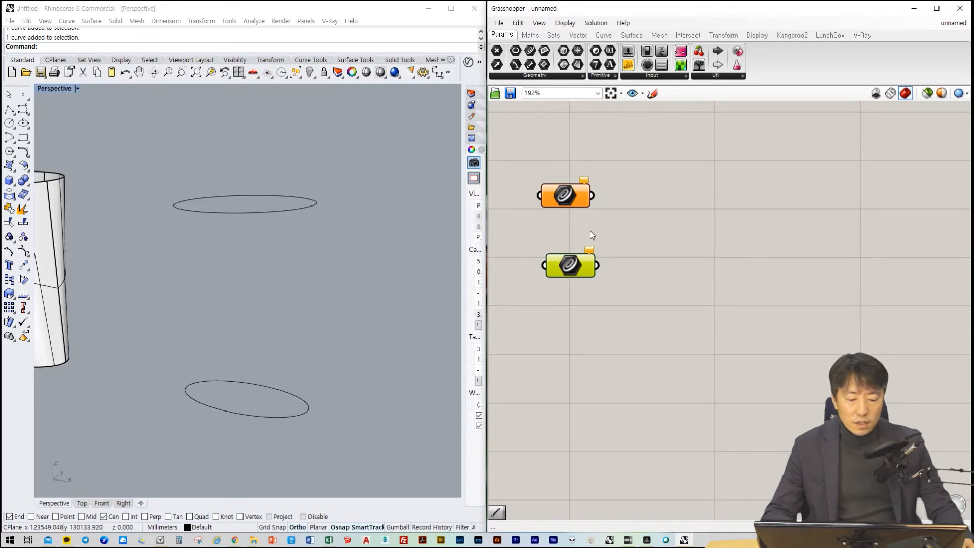
pyautogui.rightClick(569, 194)
pyautogui.click(613, 331)
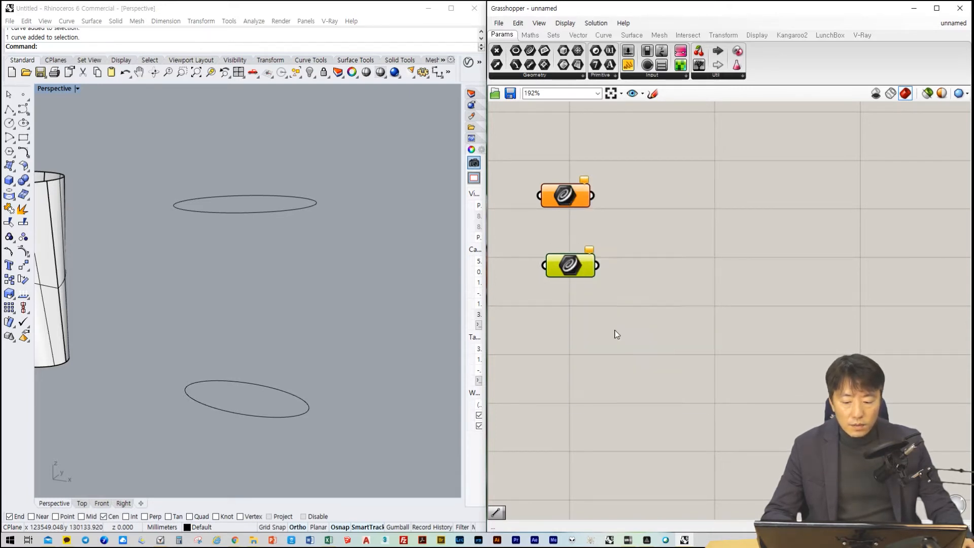
pyautogui.click(274, 200)
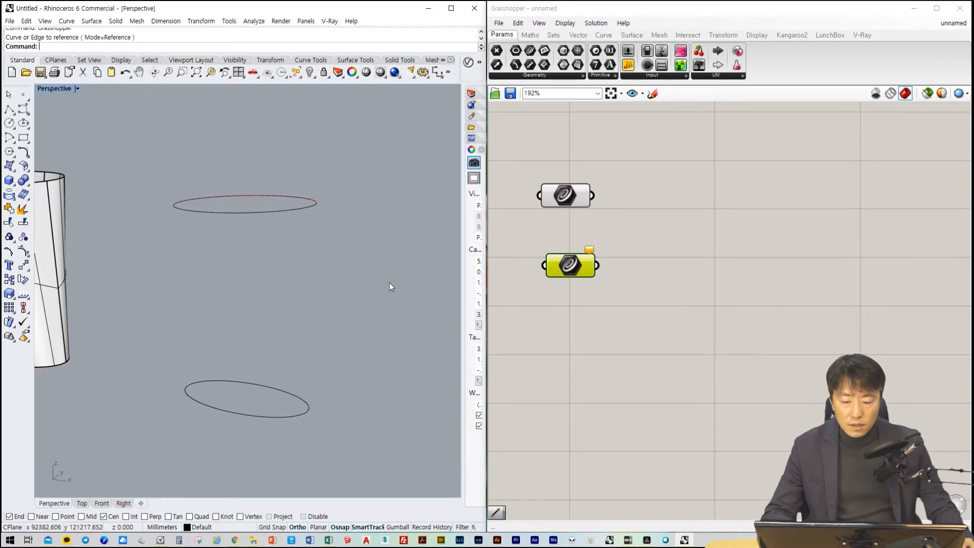
# Reference the lower ellipse from the Rhino viewport in the lower Curve parameter
pyautogui.click(577, 268)
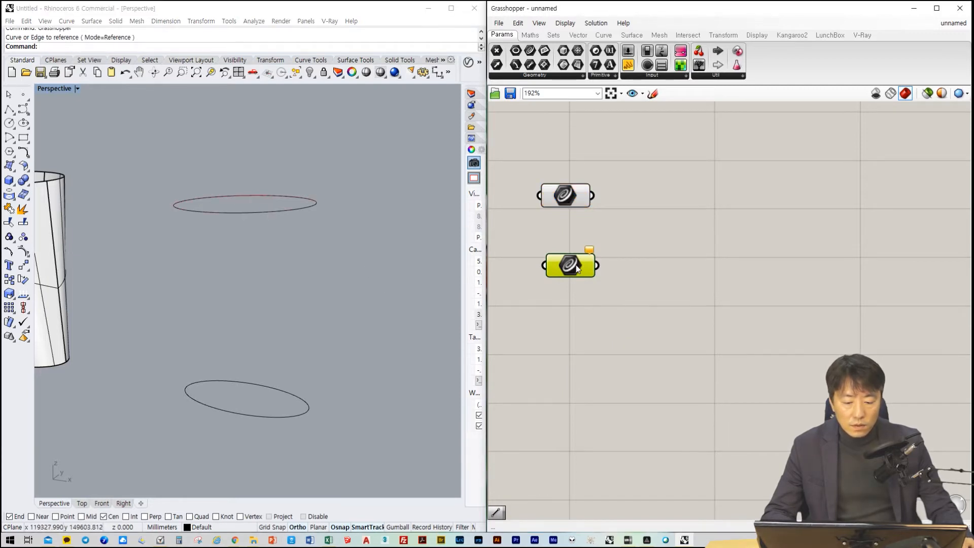
pyautogui.click(572, 339)
pyautogui.rightClick(569, 268)
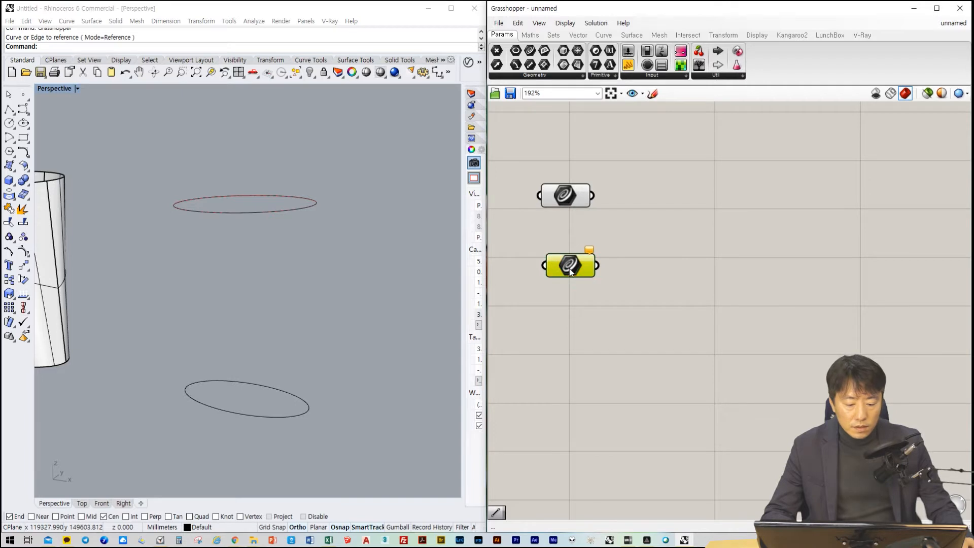
pyautogui.click(619, 409)
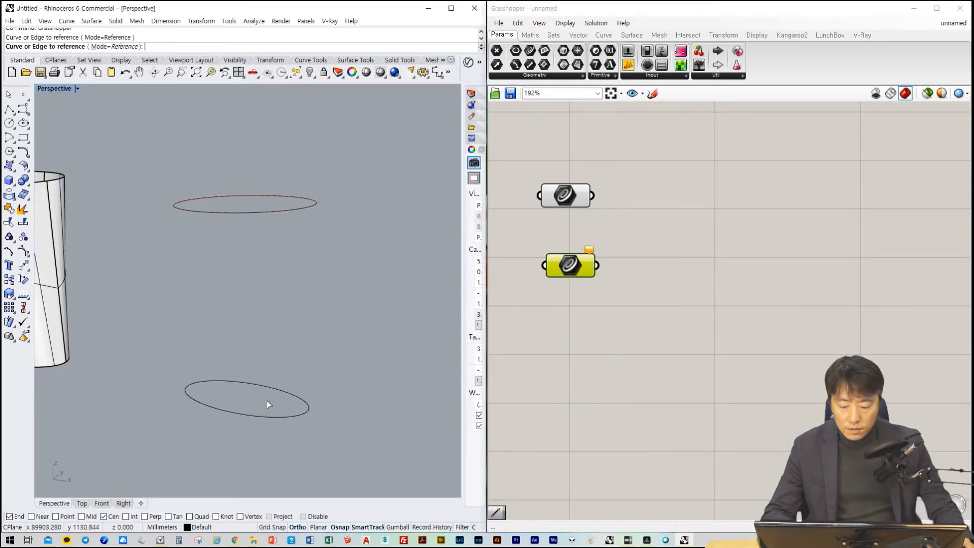
pyautogui.click(282, 395)
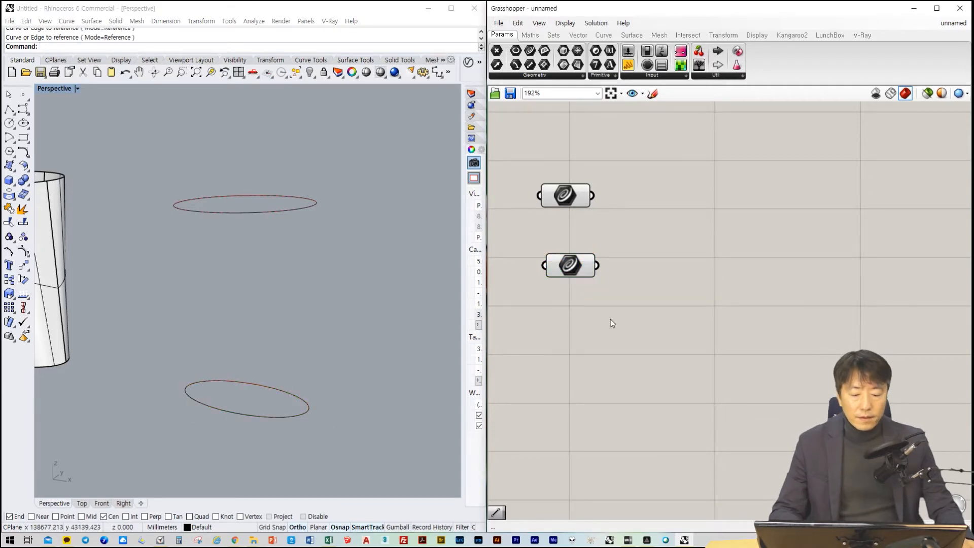
# Check which ellipse each of the two Curve parameters references by selecting them one after the other
pyautogui.moveTo(642, 166); pyautogui.dragTo(553, 336)
pyautogui.click(554, 335)
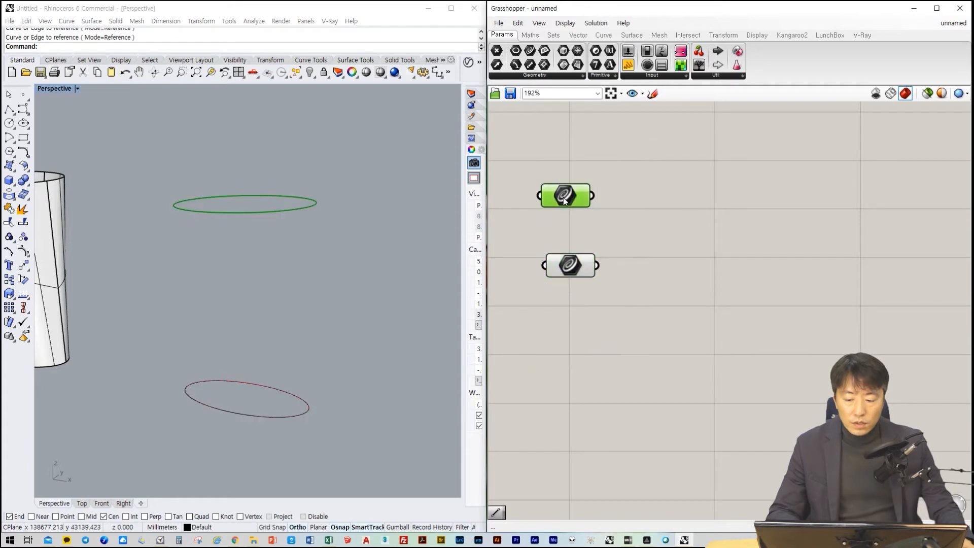
pyautogui.scroll(3, 268, 197)
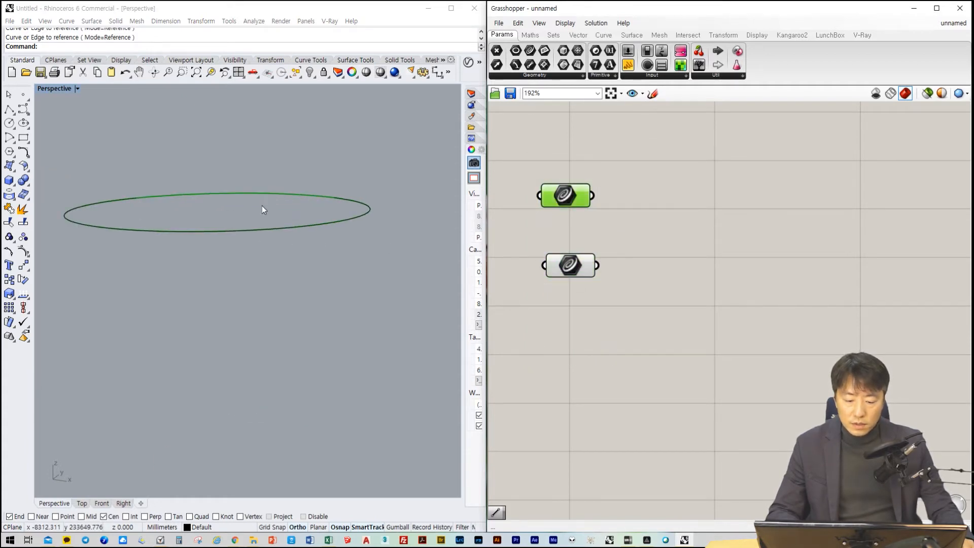
pyautogui.scroll(-3, 262, 205)
pyautogui.click(583, 267)
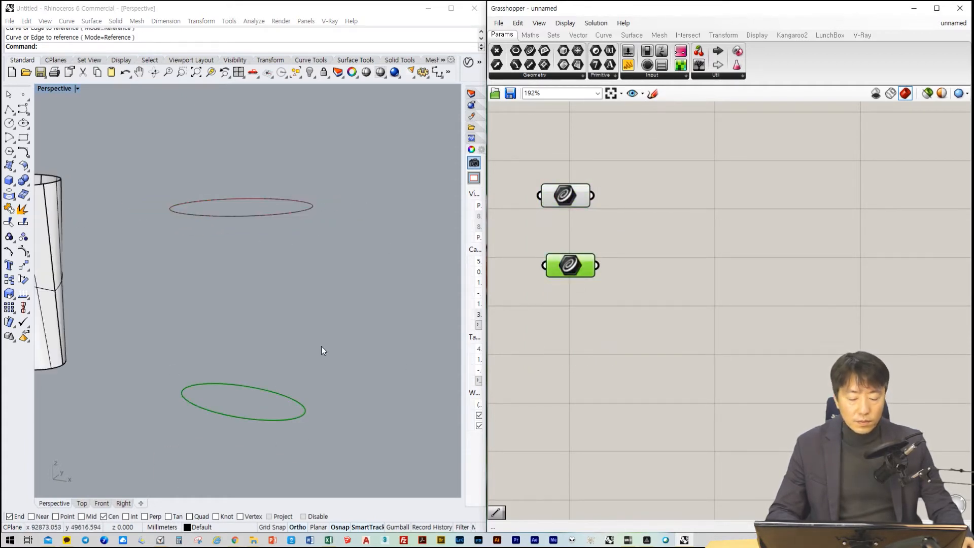
# Align the lower Curve parameter directly beneath the upper one
pyautogui.click(593, 301)
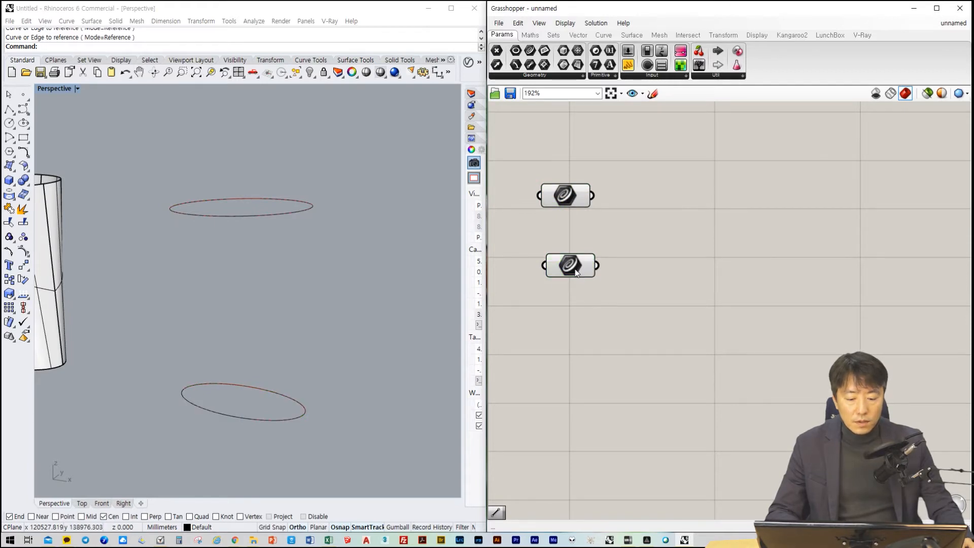
pyautogui.click(653, 281)
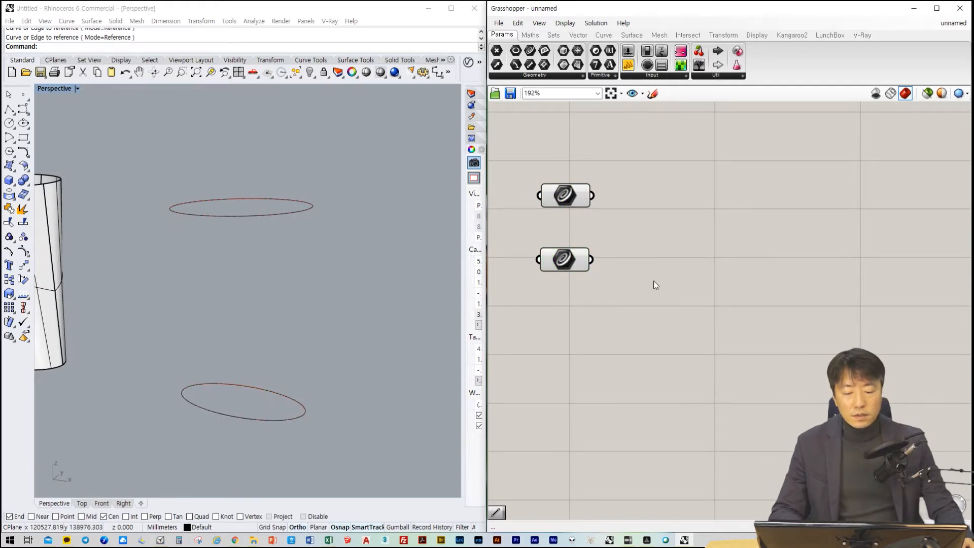
pyautogui.scroll(2, 647, 280)
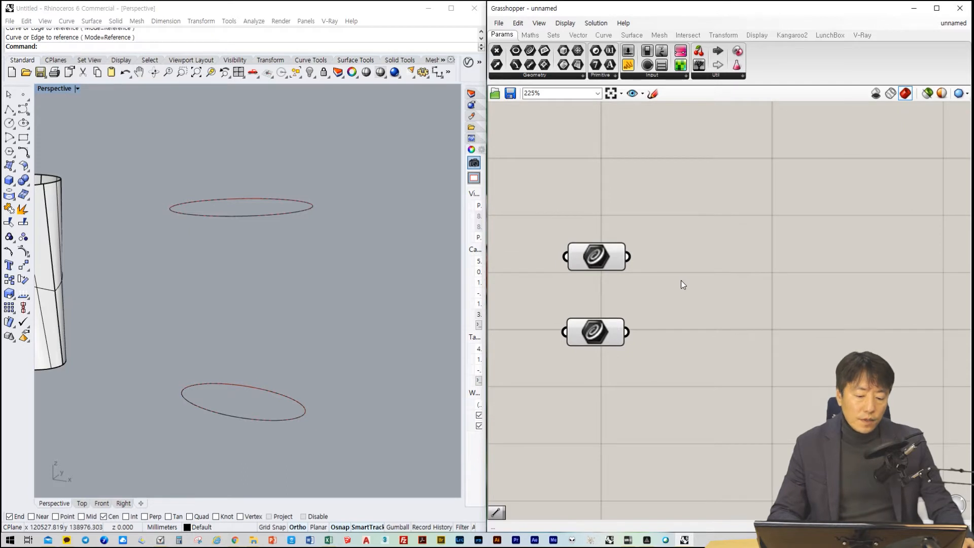
pyautogui.moveTo(679, 294); pyautogui.dragTo(664, 289, button='right')
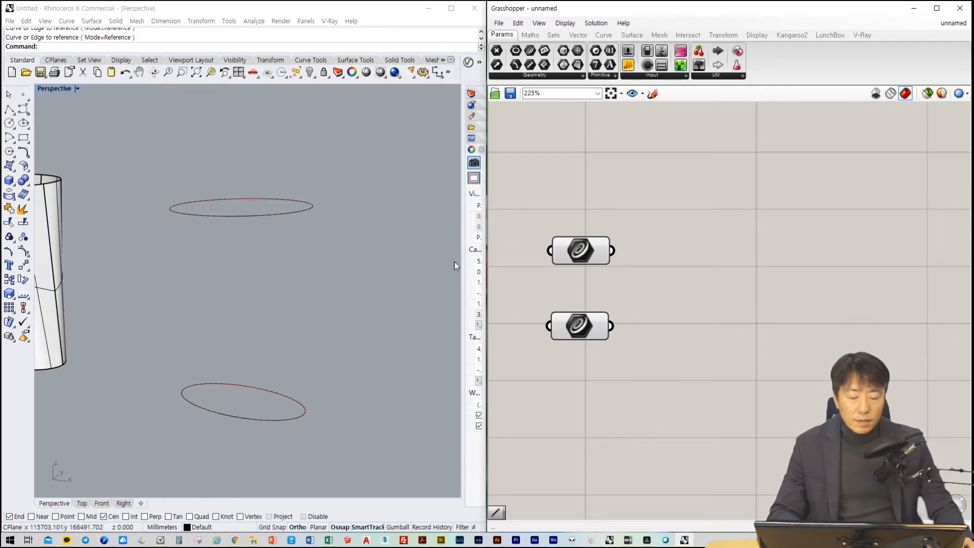
# Add a Divide Curve component fed by the upper Curve parameter, and space the two Curve parameters farther apart
pyautogui.doubleClick(691, 272)
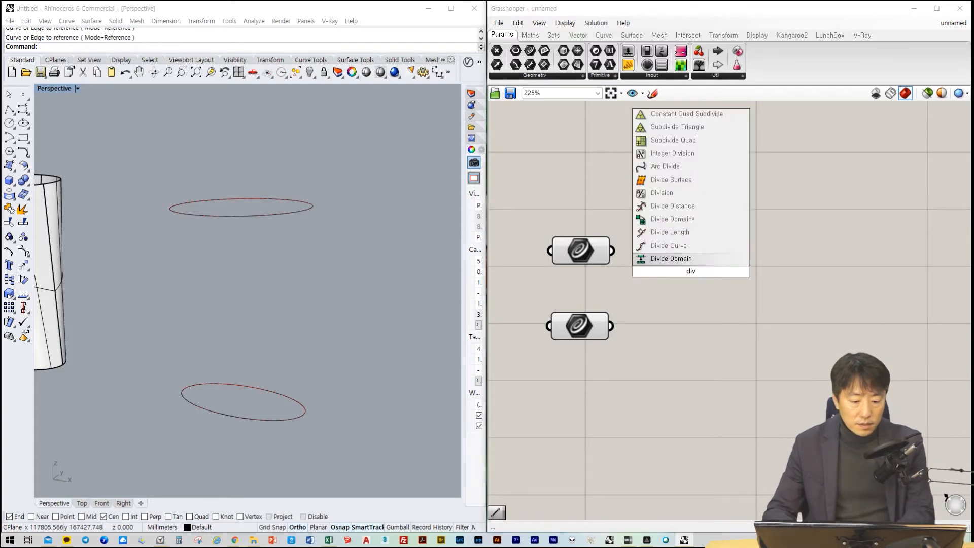
pyautogui.press('Up')
pyautogui.press('Return')
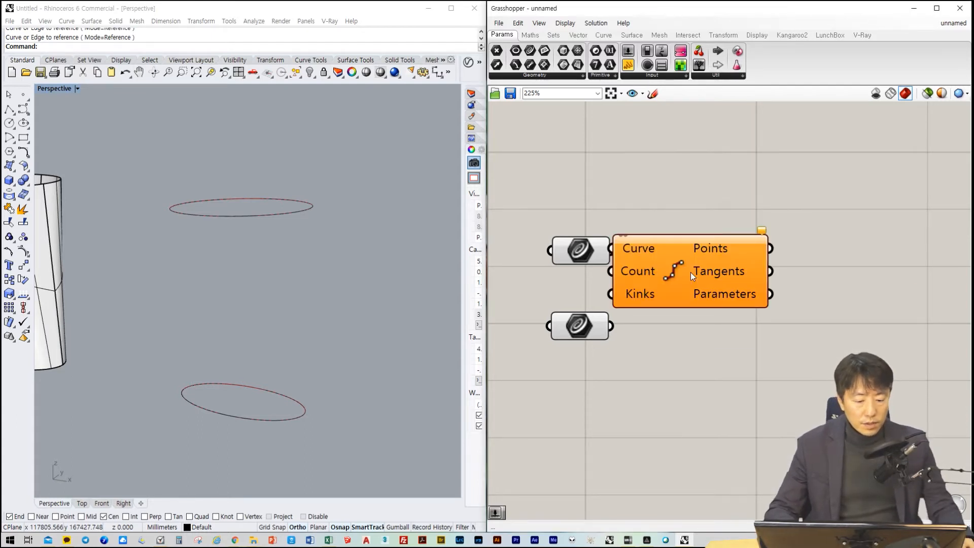
pyautogui.moveTo(688, 250); pyautogui.dragTo(748, 222)
pyautogui.moveTo(613, 251); pyautogui.dragTo(661, 219)
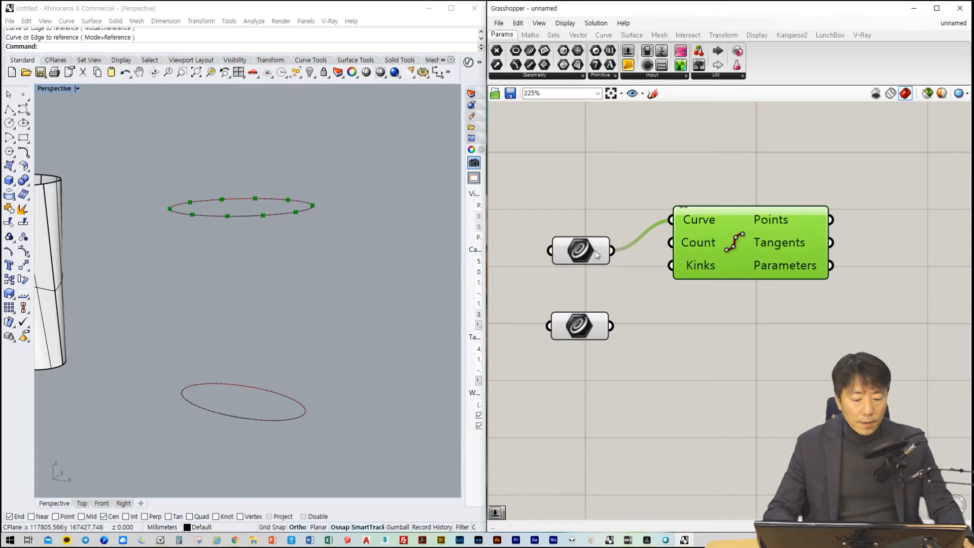
pyautogui.moveTo(582, 253); pyautogui.dragTo(586, 223)
pyautogui.moveTo(590, 333); pyautogui.dragTo(597, 399)
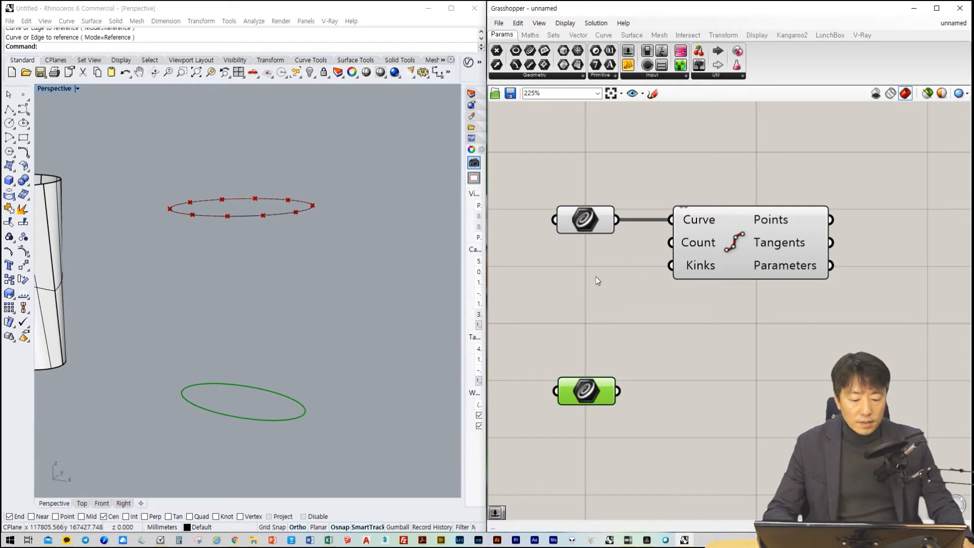
# Add a number slider with the value 20 and connect it to the Count input of Divide Curve
pyautogui.doubleClick(595, 276)
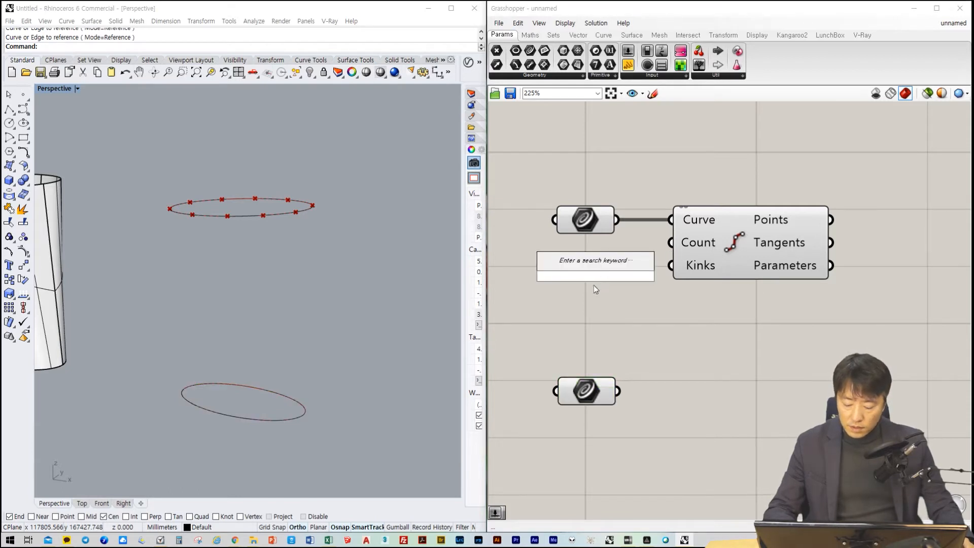
pyautogui.write('20')
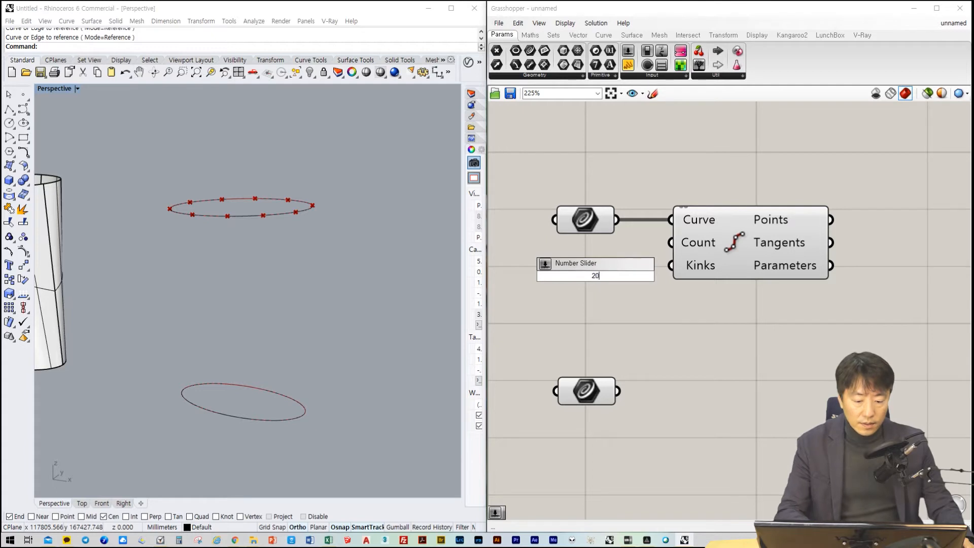
pyautogui.press('Return')
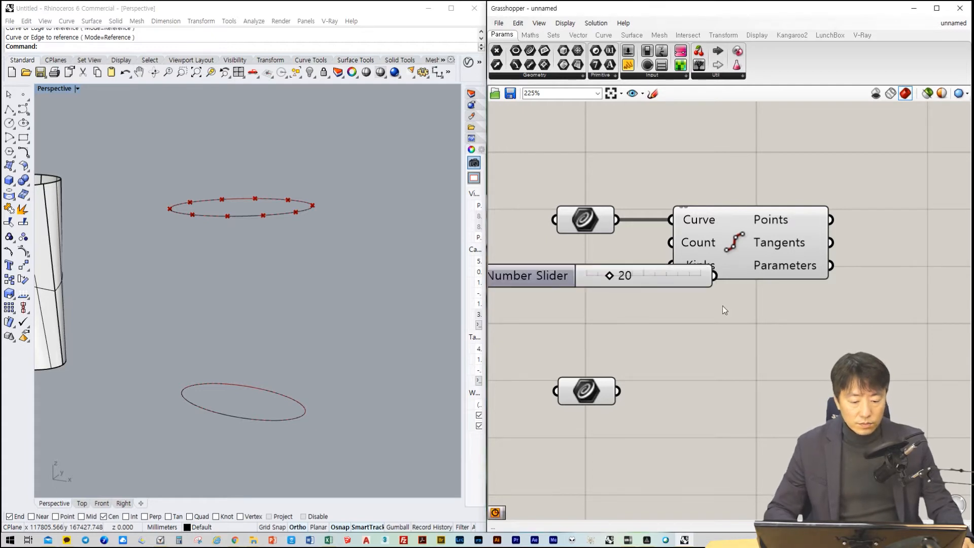
pyautogui.scroll(-3, 722, 306)
pyautogui.moveTo(606, 294); pyautogui.dragTo(550, 292)
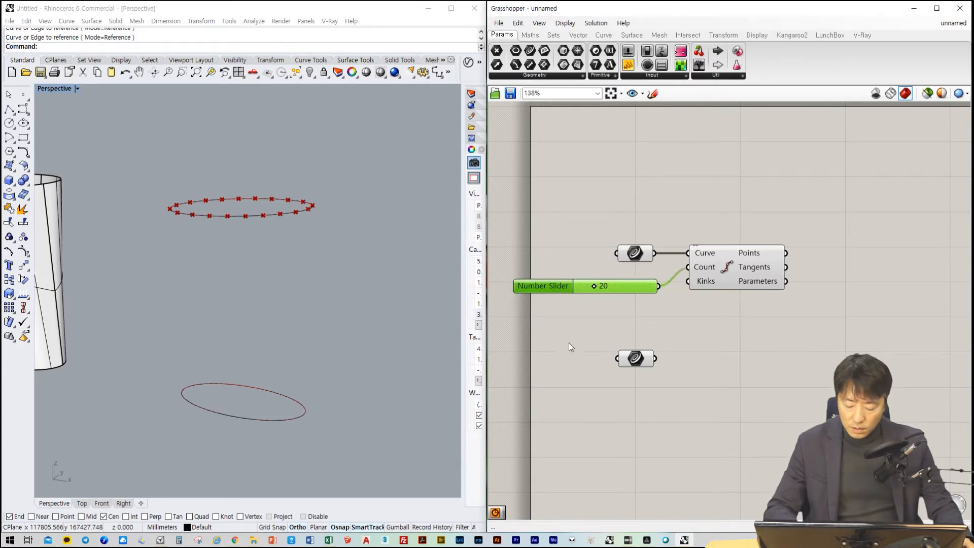
# Duplicate the number slider and the Divide Curve component, and wire the copied slider and the lower Curve parameter into the copy
pyautogui.keyDown('alt'); pyautogui.moveTo(563, 289); pyautogui.dragTo(611, 328); pyautogui.keyUp('alt')
pyautogui.click(734, 245)
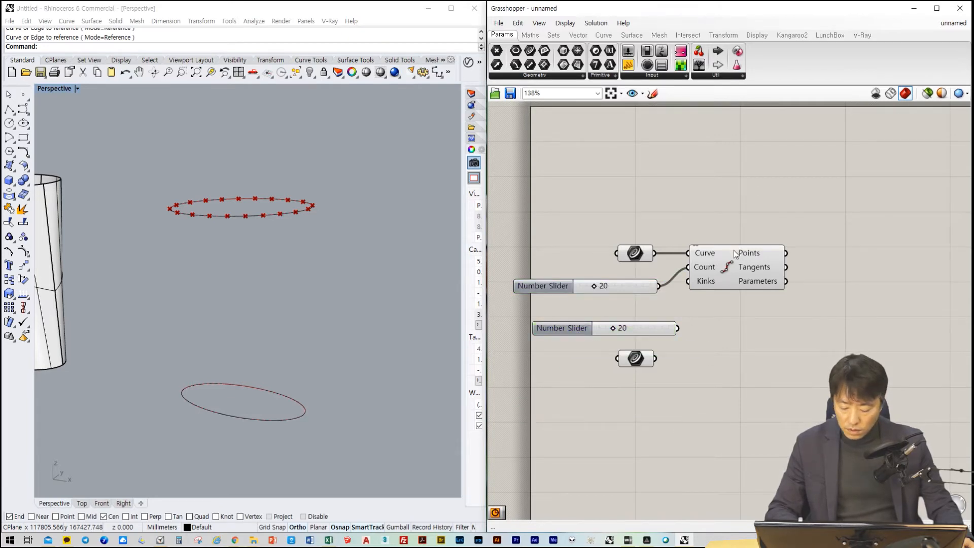
pyautogui.click(735, 256)
pyautogui.hotkey('ctrl', 'c')
pyautogui.hotkey('ctrl', 'v')
pyautogui.moveTo(758, 276); pyautogui.dragTo(777, 359)
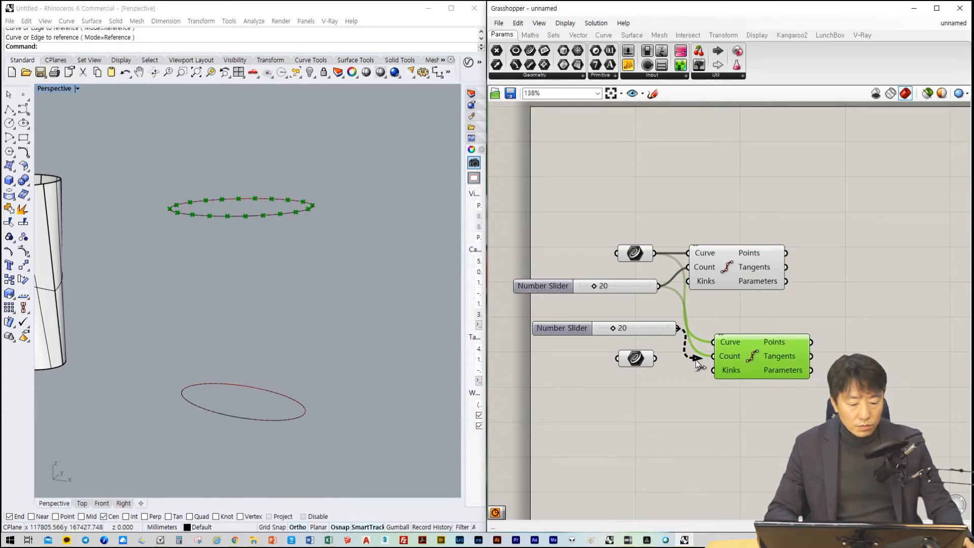
pyautogui.moveTo(655, 356); pyautogui.dragTo(714, 342)
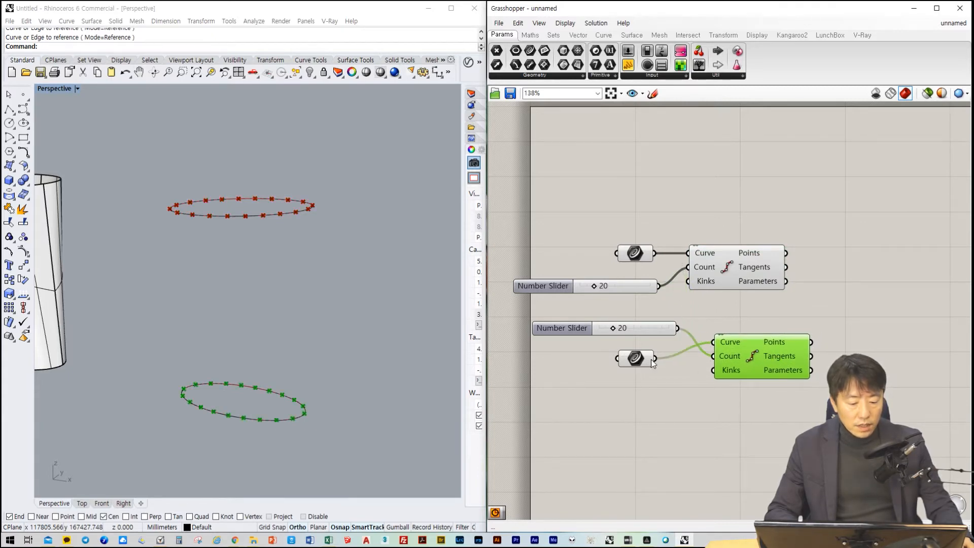
# Move the copied slider below the lower Curve parameter and level both with the inputs of the lower Divide Curve
pyautogui.moveTo(635, 333); pyautogui.dragTo(635, 394)
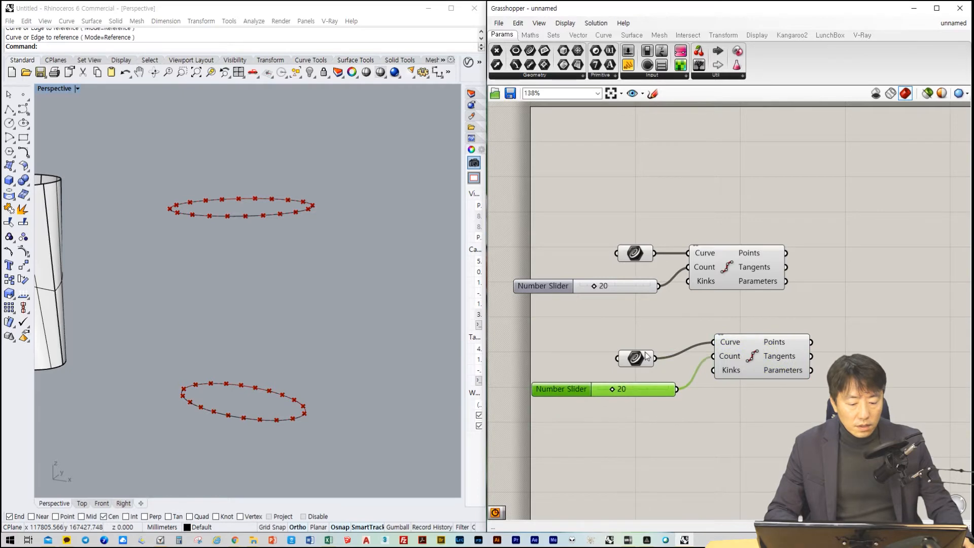
pyautogui.moveTo(636, 355)
pyautogui.mouseDown()
pyautogui.moveTo(637, 339)
pyautogui.moveTo(639, 347)
pyautogui.mouseUp()
pyautogui.moveTo(646, 392); pyautogui.dragTo(644, 381)
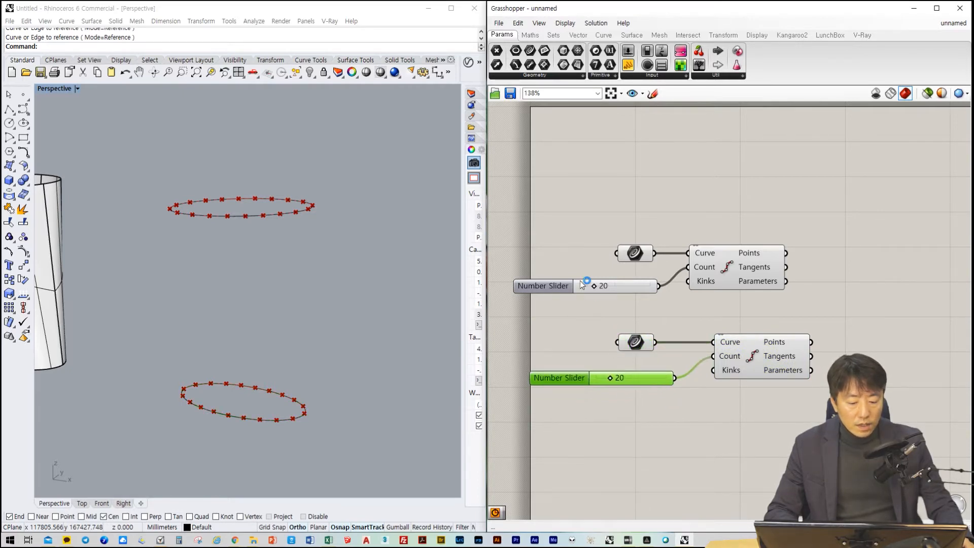
# Delete the copied slider and connect the original slider to the lower Divide Curve's Count input as well
pyautogui.press('Delete')
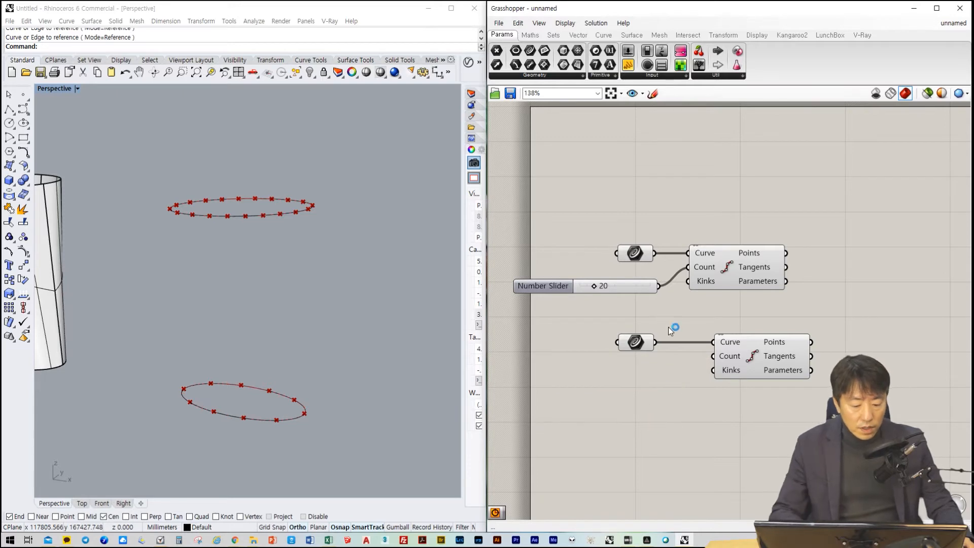
pyautogui.moveTo(695, 328); pyautogui.dragTo(714, 359)
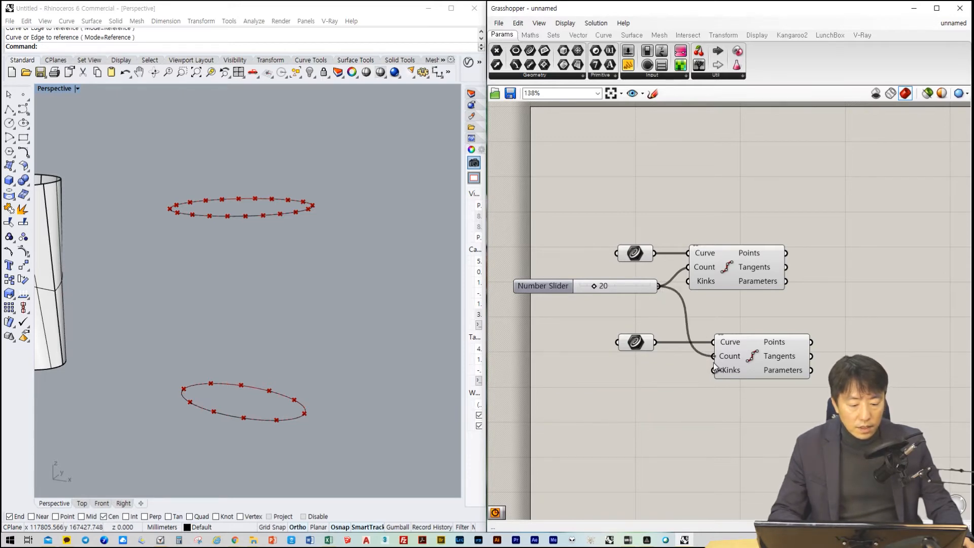
# Rearrange the canvas so the two Curve parameters are stacked above the shared slider and the lower Divide Curve sits below the upper one
pyautogui.moveTo(640, 347); pyautogui.dragTo(717, 317)
pyautogui.moveTo(747, 355); pyautogui.dragTo(715, 376)
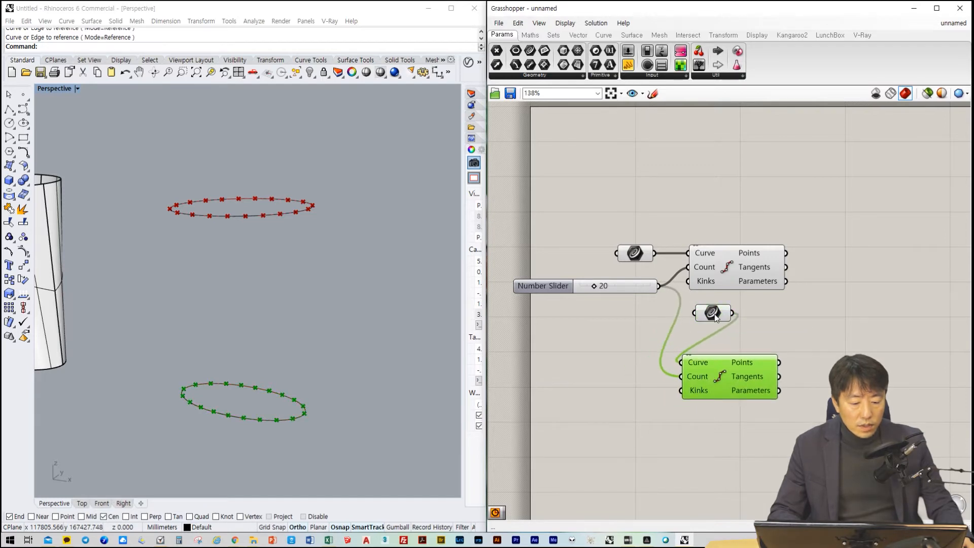
pyautogui.moveTo(714, 316); pyautogui.dragTo(711, 327)
pyautogui.moveTo(607, 295); pyautogui.dragTo(581, 337)
pyautogui.moveTo(707, 328); pyautogui.dragTo(637, 289)
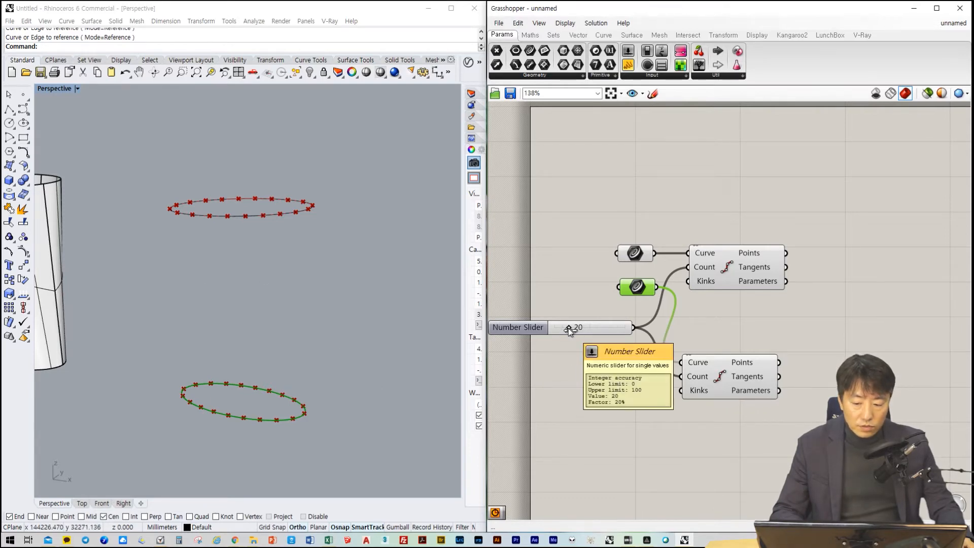
# Set the shared division count slider to 16 and move the lower Divide Curve up close beneath the upper one
pyautogui.moveTo(568, 327)
pyautogui.mouseDown()
pyautogui.moveTo(589, 327)
pyautogui.moveTo(566, 328)
pyautogui.mouseUp()
pyautogui.click(800, 330)
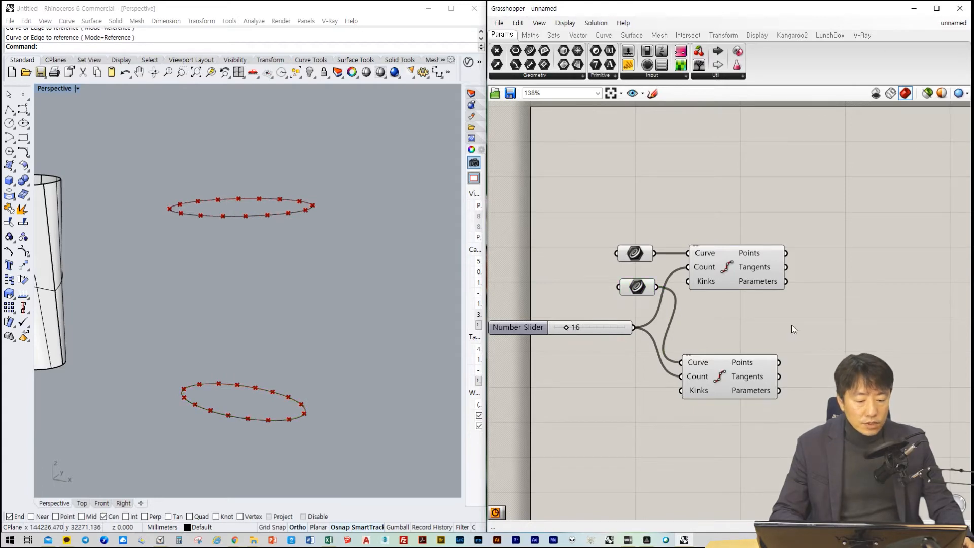
pyautogui.moveTo(765, 364); pyautogui.dragTo(765, 320)
pyautogui.scroll(-2, 827, 368)
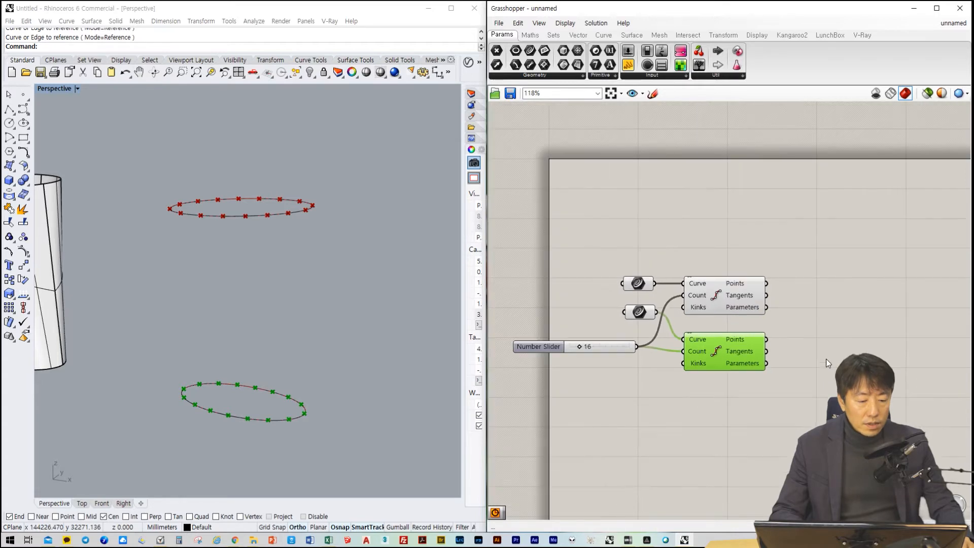
# Add a Line parameter and try to feed it the Points outputs of both Divide Curve components
pyautogui.doubleClick(806, 283)
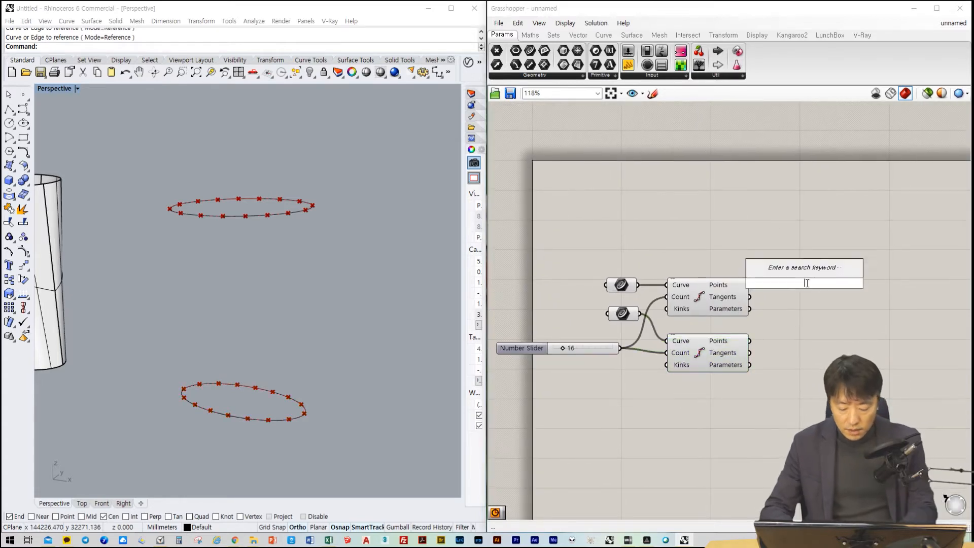
pyautogui.write('line')
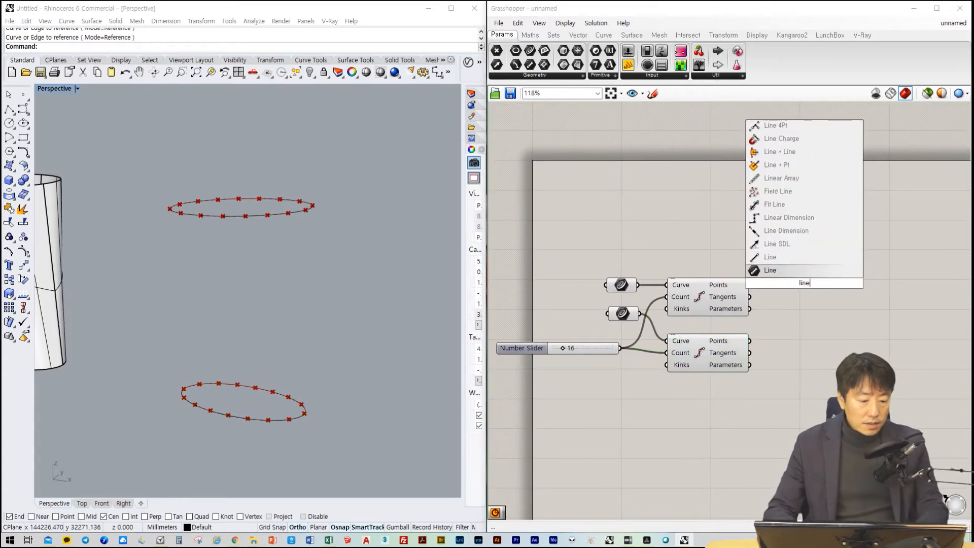
pyautogui.press('Return')
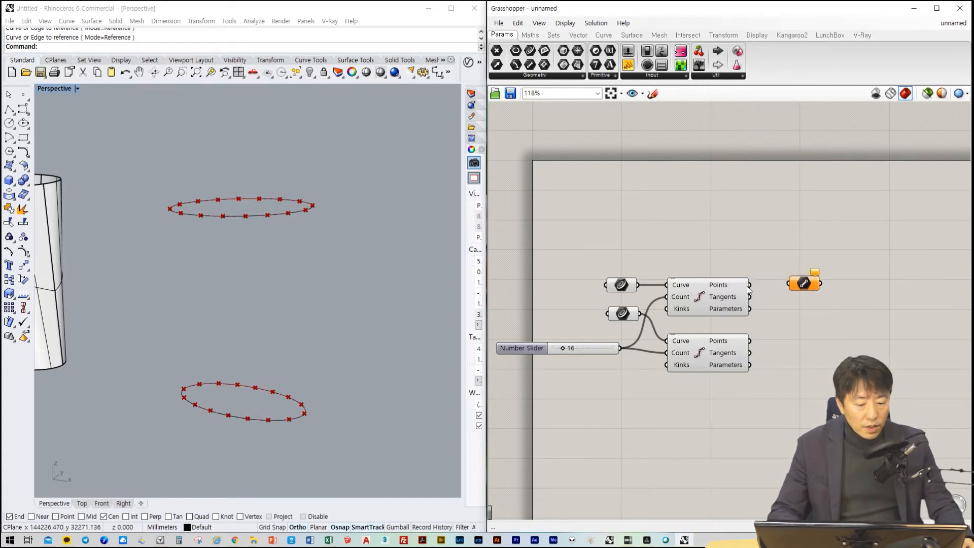
pyautogui.moveTo(749, 284); pyautogui.dragTo(789, 284)
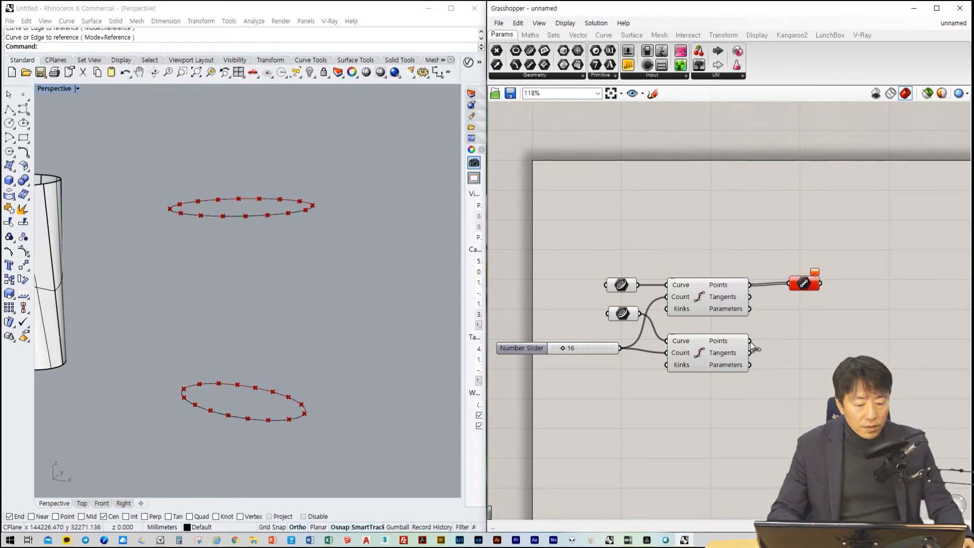
pyautogui.moveTo(751, 341); pyautogui.dragTo(789, 284)
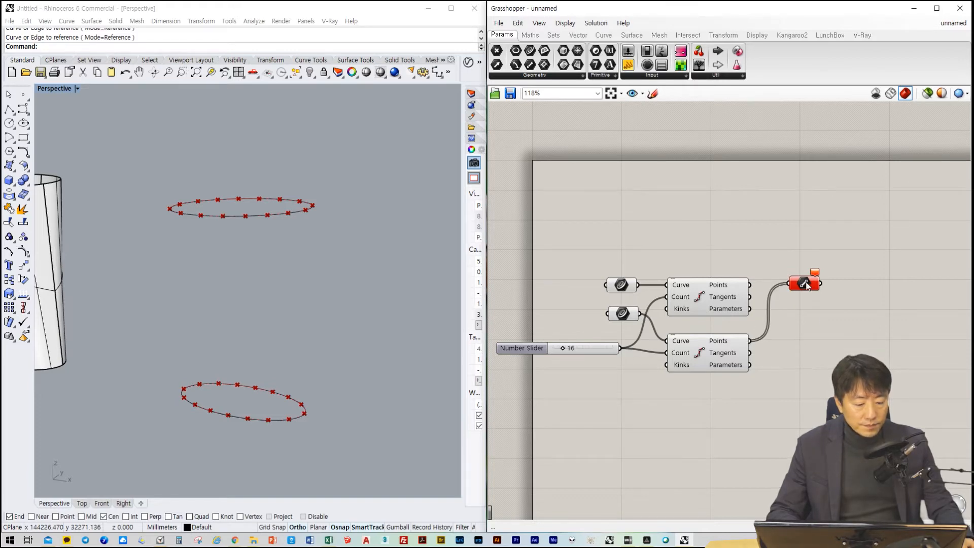
# Add the Line component with Start Point and End Point inputs beside the Divide Curve components and delete the unsuitable Line parameter
pyautogui.rightClick(804, 332)
pyautogui.click(793, 334)
pyautogui.doubleClick(793, 334)
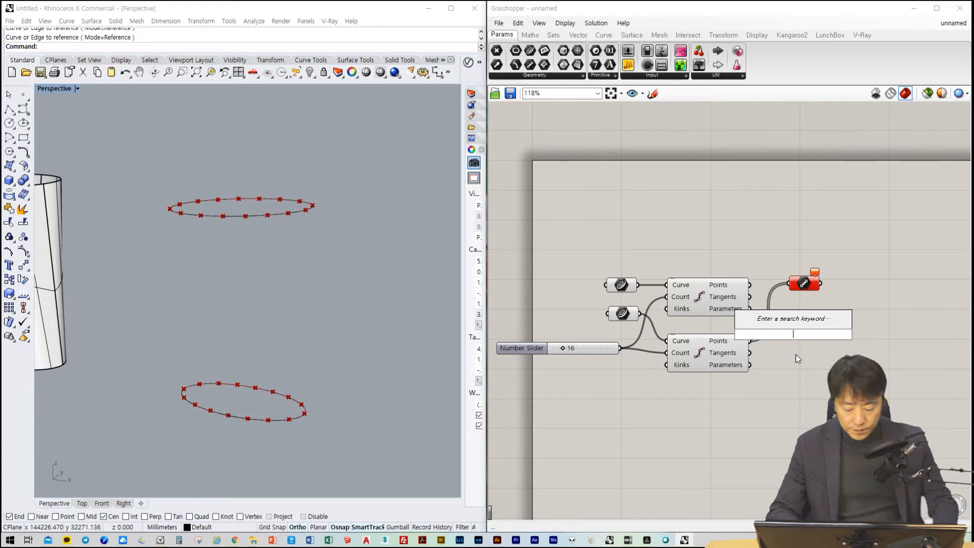
pyautogui.write('line')
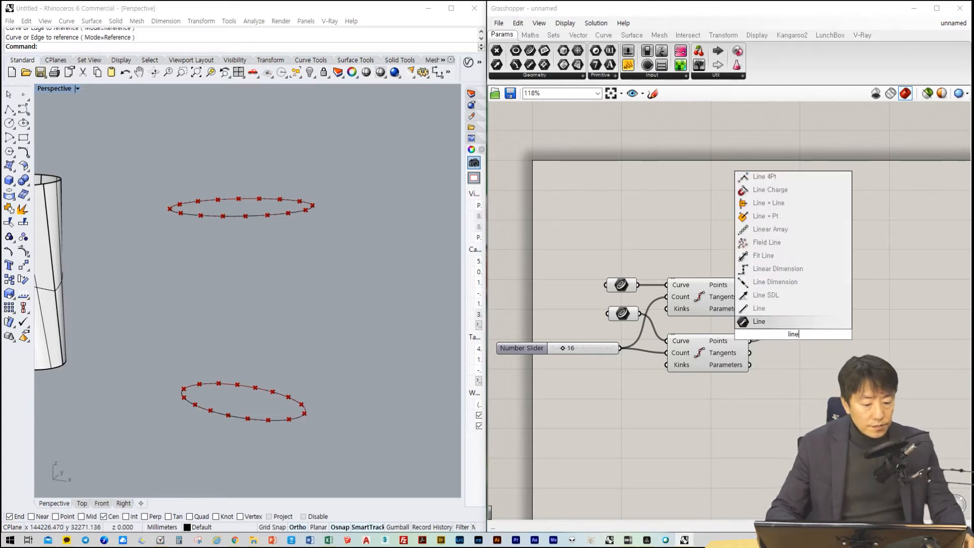
pyautogui.click(776, 308)
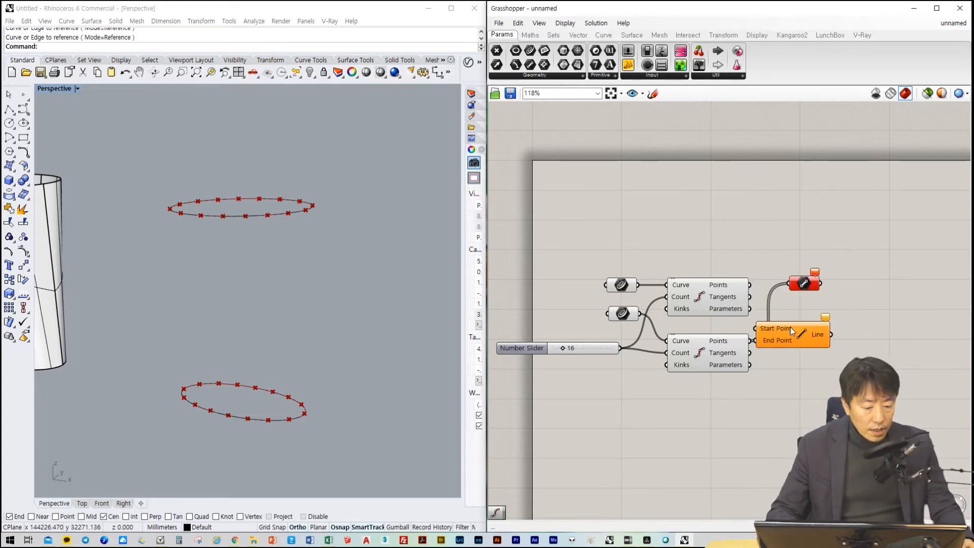
pyautogui.moveTo(791, 330); pyautogui.dragTo(835, 322)
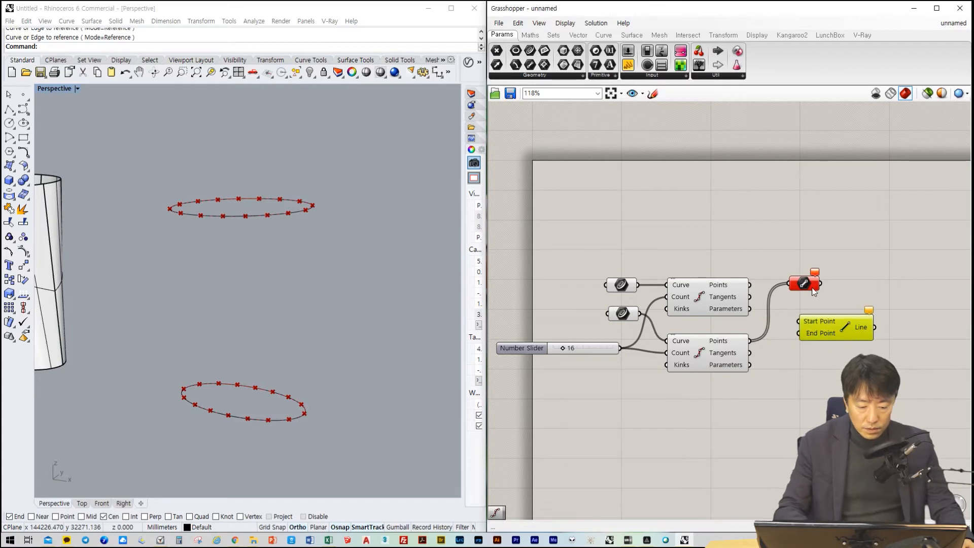
pyautogui.click(810, 287)
pyautogui.press('Delete')
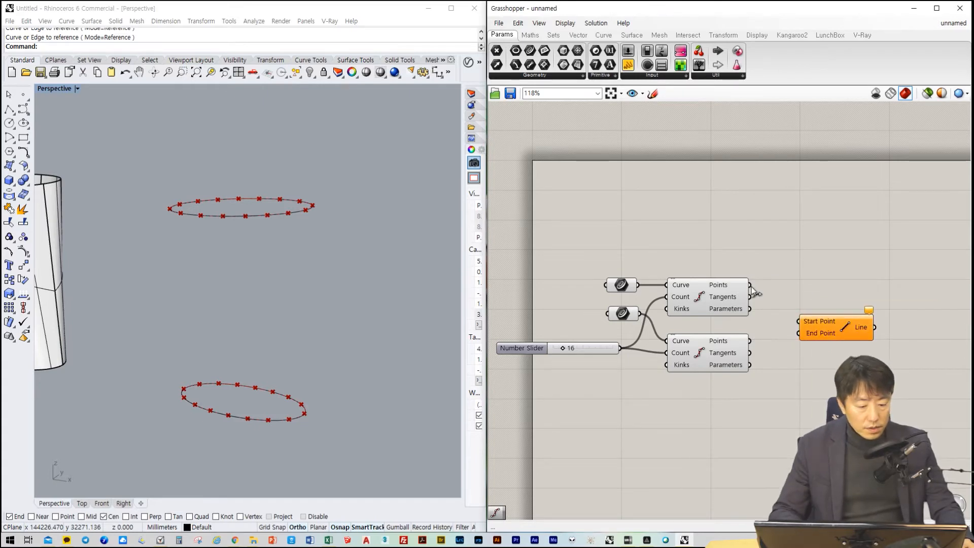
# Connect the upper Divide Curve's Points to Start Point and the lower one's Points to End Point, and move the Line component up
pyautogui.moveTo(750, 284); pyautogui.dragTo(799, 321)
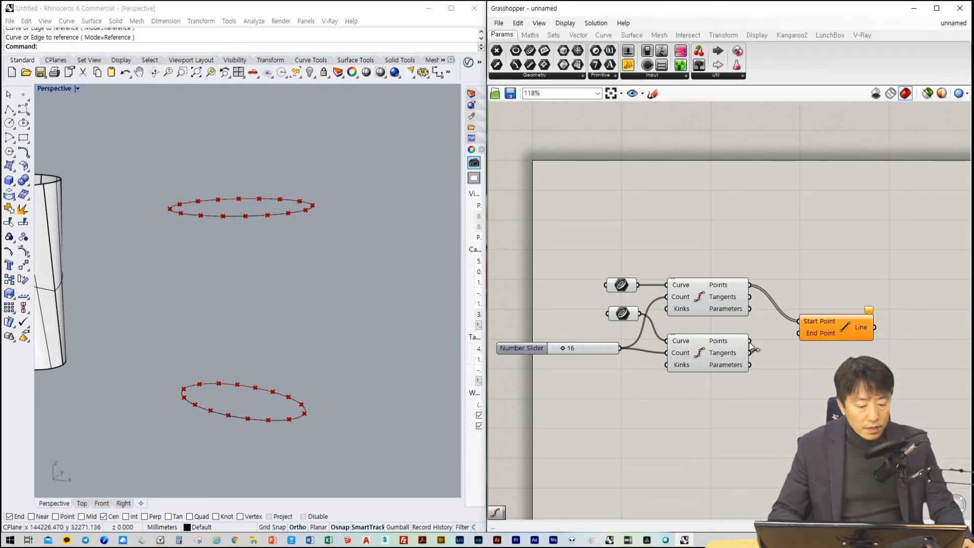
pyautogui.moveTo(751, 342); pyautogui.dragTo(799, 333)
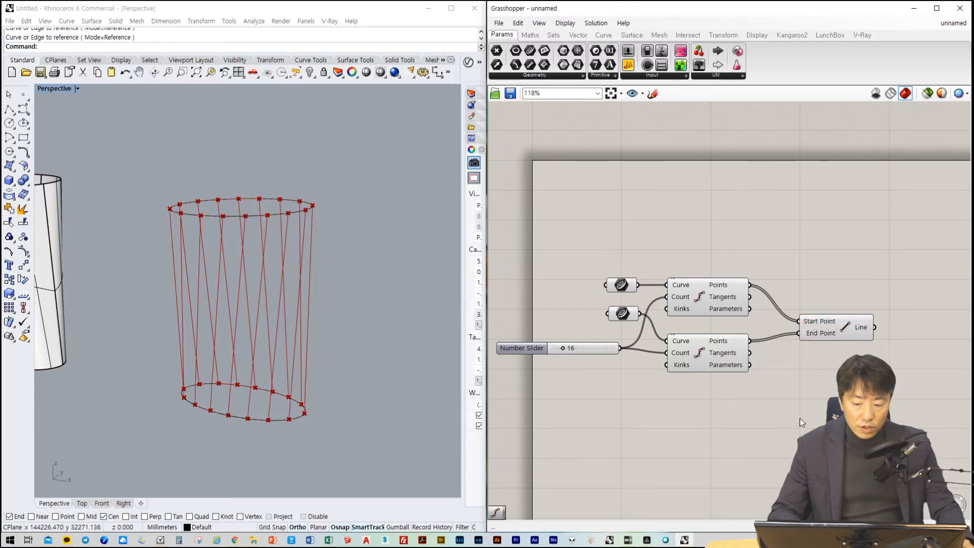
pyautogui.moveTo(844, 320); pyautogui.dragTo(829, 290)
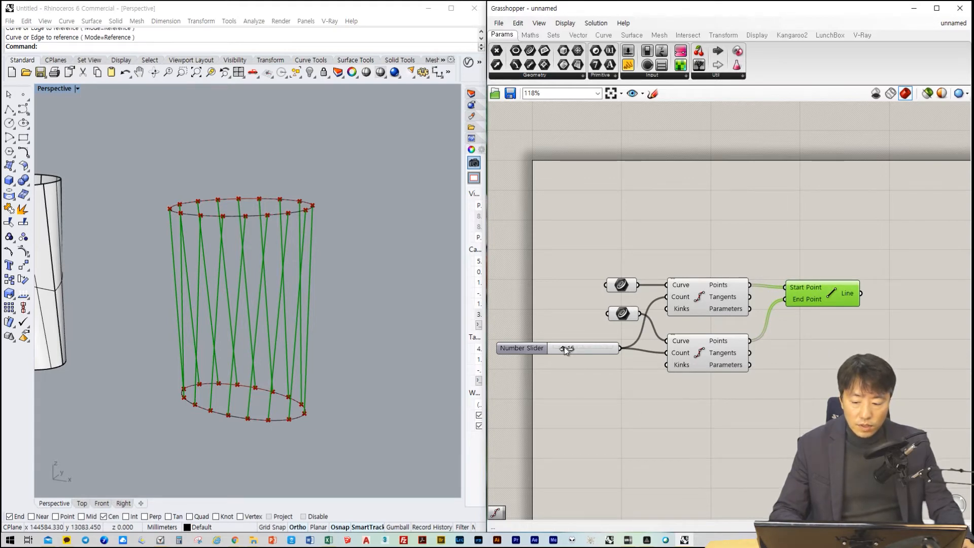
# Set the shared division count slider to 53 and move the whole component group further into the canvas
pyautogui.moveTo(564, 346); pyautogui.dragTo(586, 347)
pyautogui.scroll(-2, 679, 412)
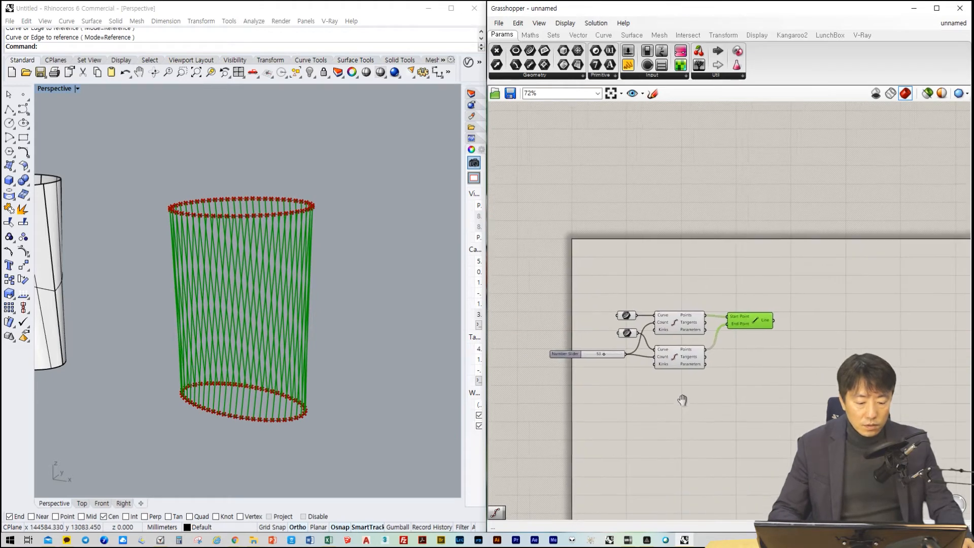
pyautogui.moveTo(682, 399); pyautogui.dragTo(694, 373, button='right')
pyautogui.moveTo(857, 242); pyautogui.dragTo(566, 416)
pyautogui.moveTo(693, 326); pyautogui.dragTo(756, 302)
pyautogui.moveTo(818, 417); pyautogui.dragTo(717, 432, button='right')
pyautogui.click(722, 421)
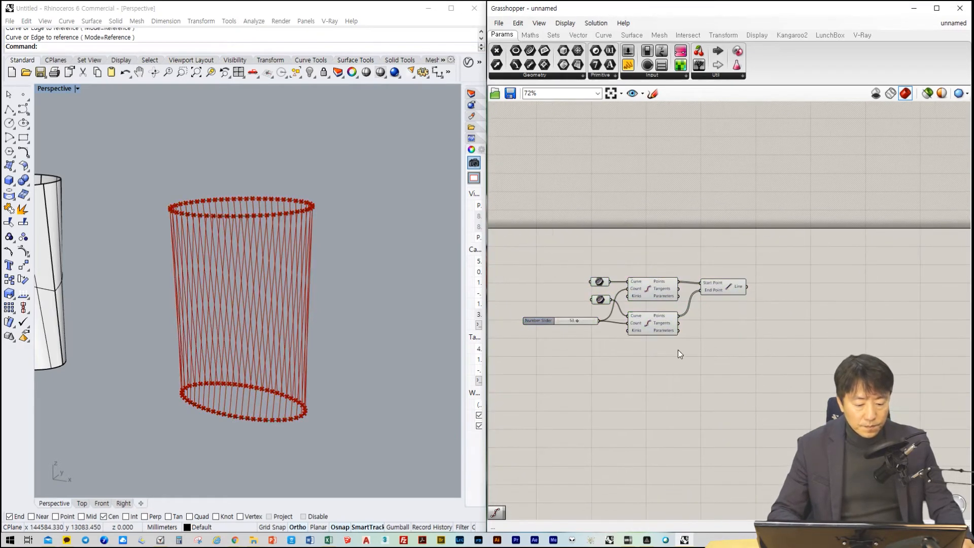
pyautogui.scroll(1, 678, 348)
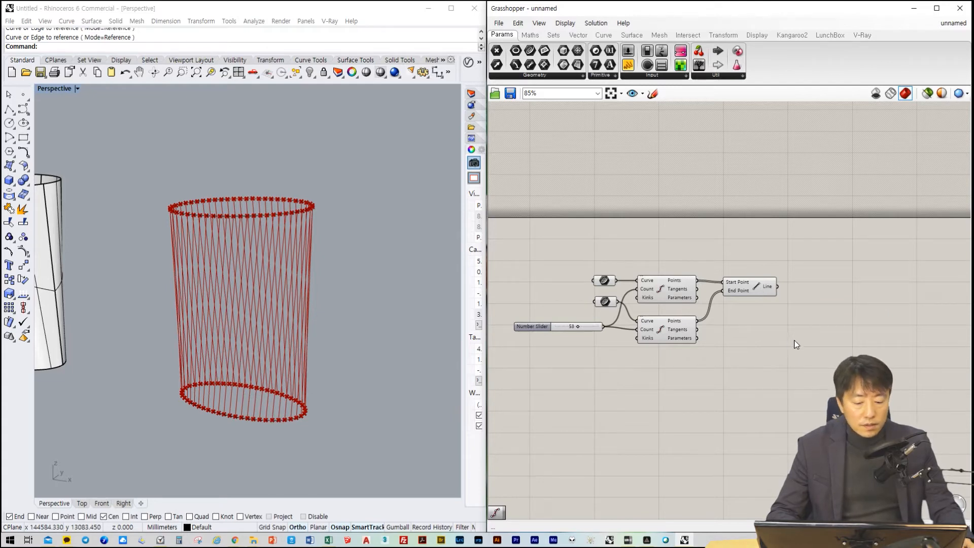
pyautogui.doubleClick(823, 338)
pyautogui.write('div')
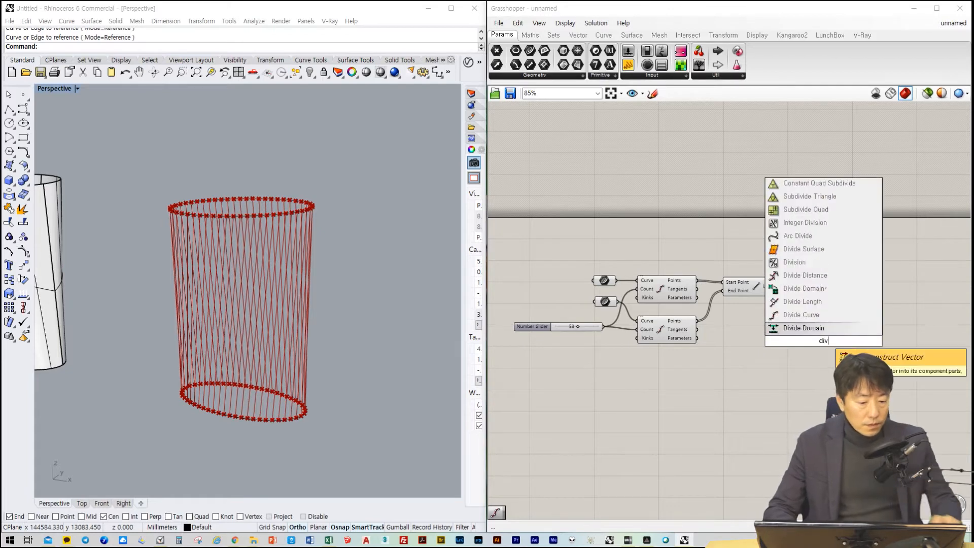
pyautogui.press('Return')
pyautogui.moveTo(842, 337); pyautogui.dragTo(852, 300)
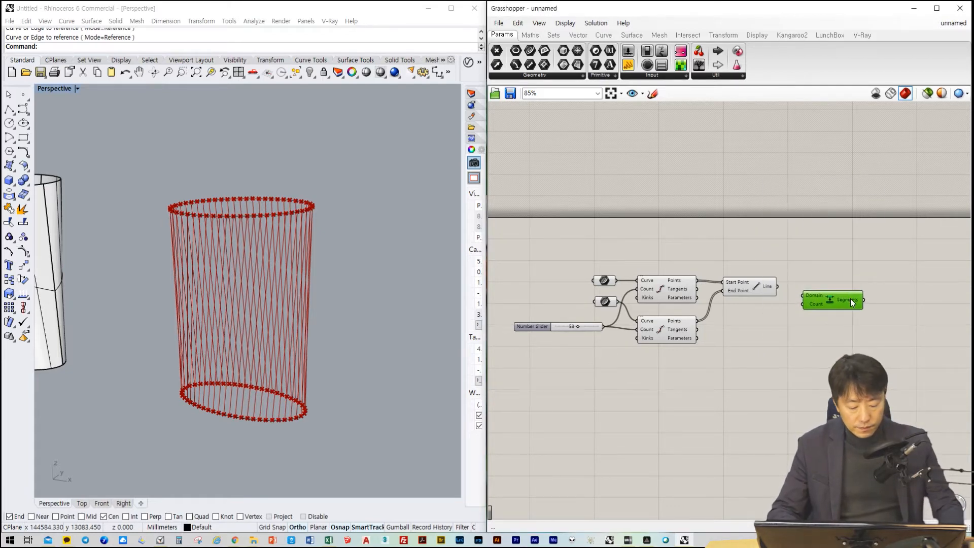
pyautogui.press('Delete')
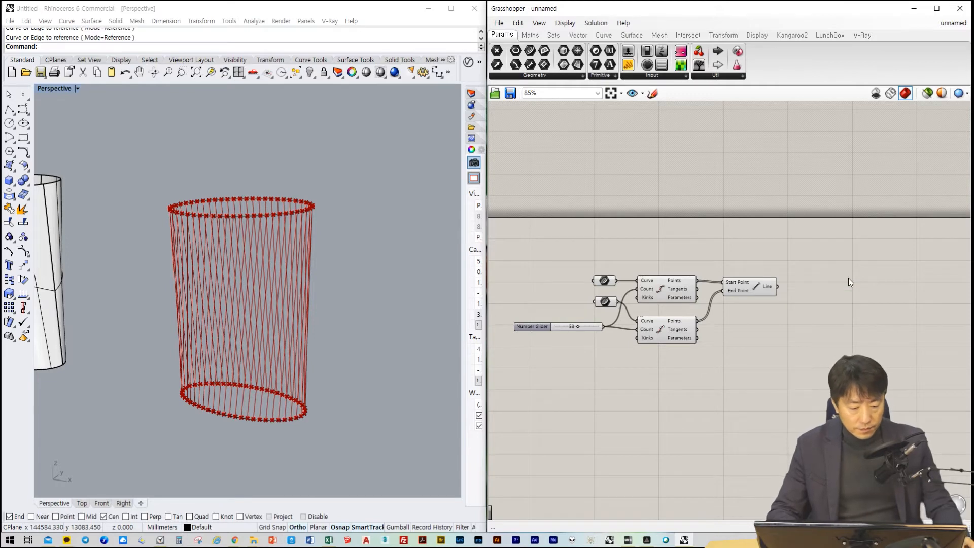
# Add a third Divide Curve component to the right of the Line component and connect the Line output to its Curve input
pyautogui.doubleClick(807, 332)
pyautogui.write('div')
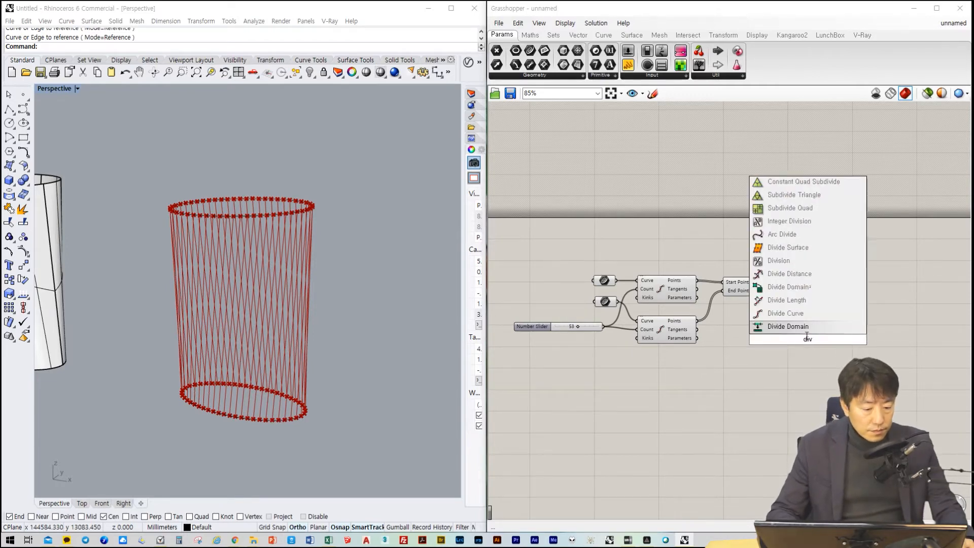
pyautogui.click(811, 314)
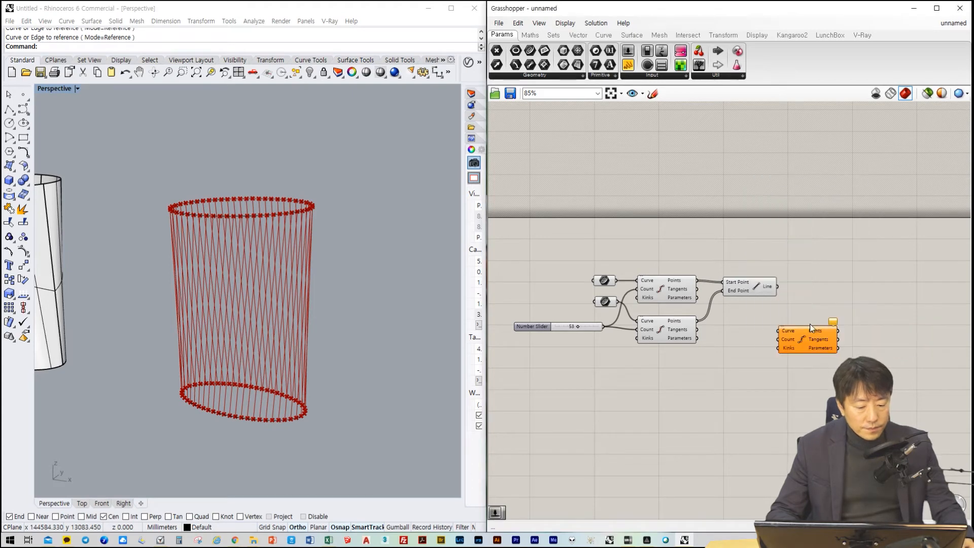
pyautogui.moveTo(808, 327); pyautogui.dragTo(835, 315)
pyautogui.click(741, 373)
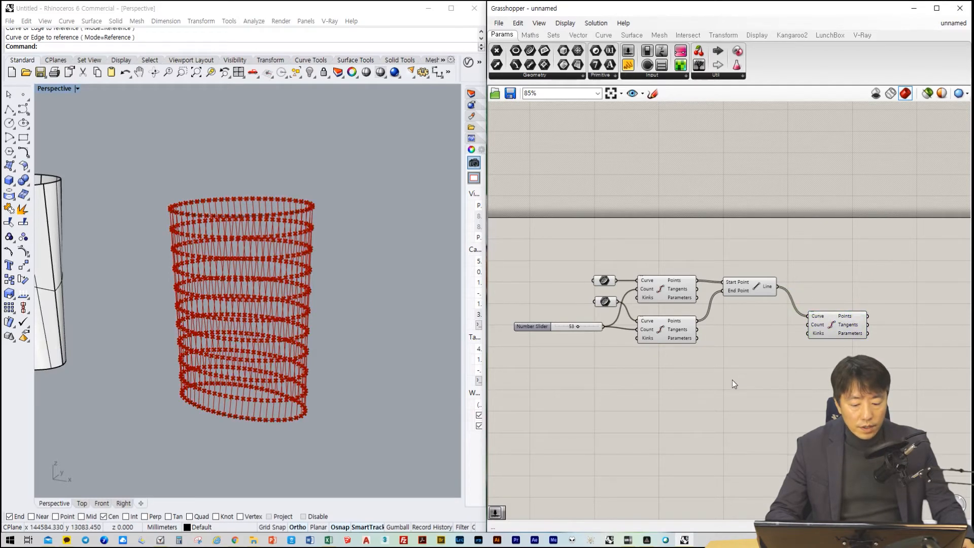
# Duplicate the division count slider and place the copy below the original
pyautogui.click(538, 326)
pyautogui.hotkey('ctrl', 'c')
pyautogui.hotkey('ctrl', 'v')
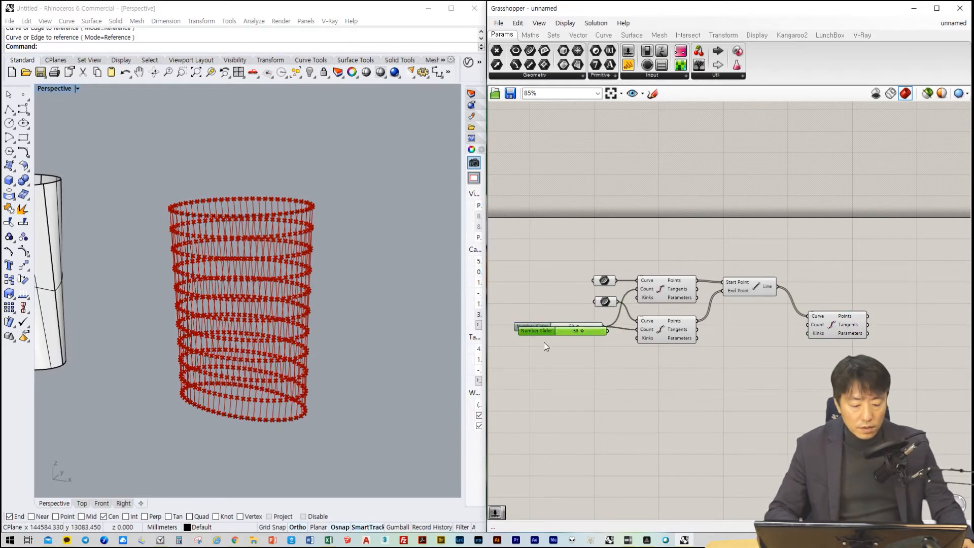
pyautogui.moveTo(541, 332); pyautogui.dragTo(536, 385)
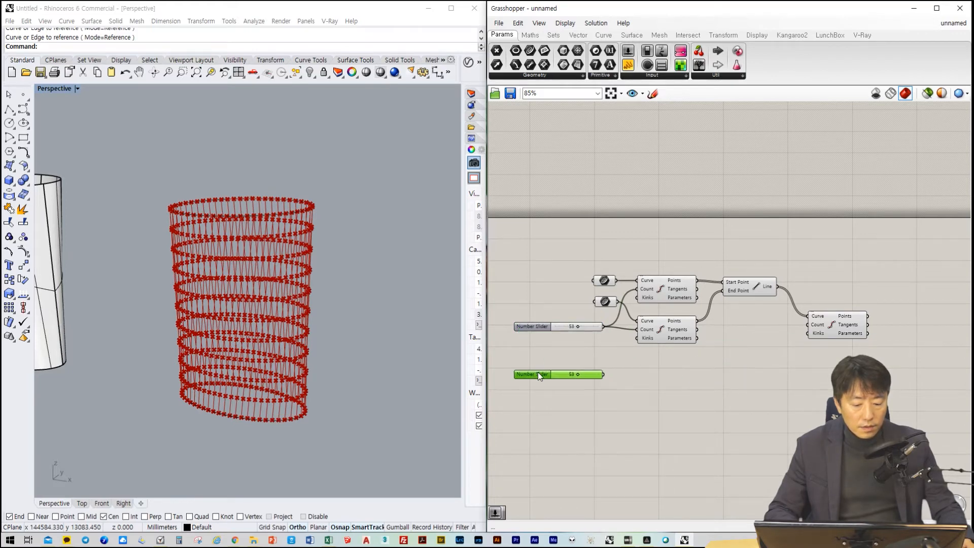
# Connect the copied slider to the third Divide Curve's Count input and set it to 14
pyautogui.moveTo(606, 374); pyautogui.dragTo(808, 324)
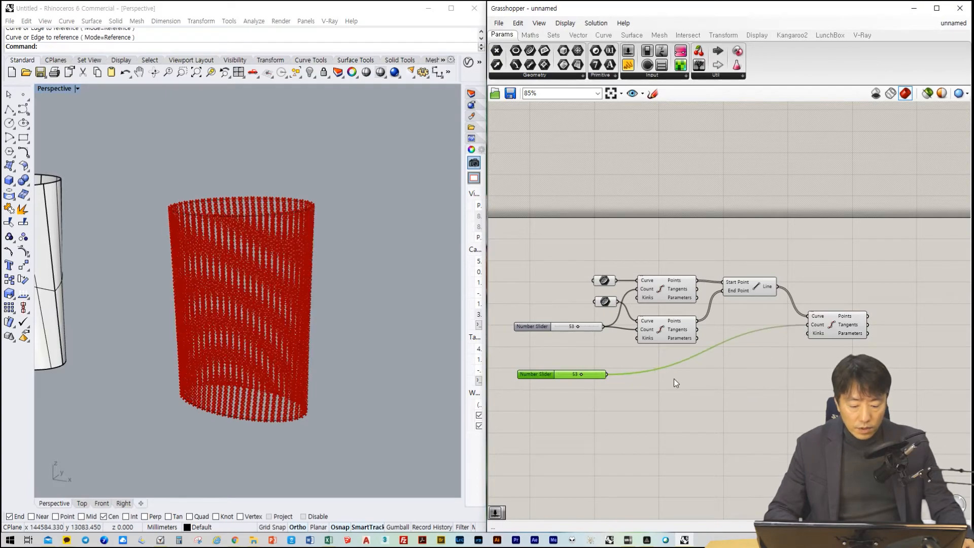
pyautogui.moveTo(581, 375)
pyautogui.mouseDown()
pyautogui.moveTo(555, 375)
pyautogui.moveTo(564, 378)
pyautogui.mouseUp()
pyautogui.click(640, 441)
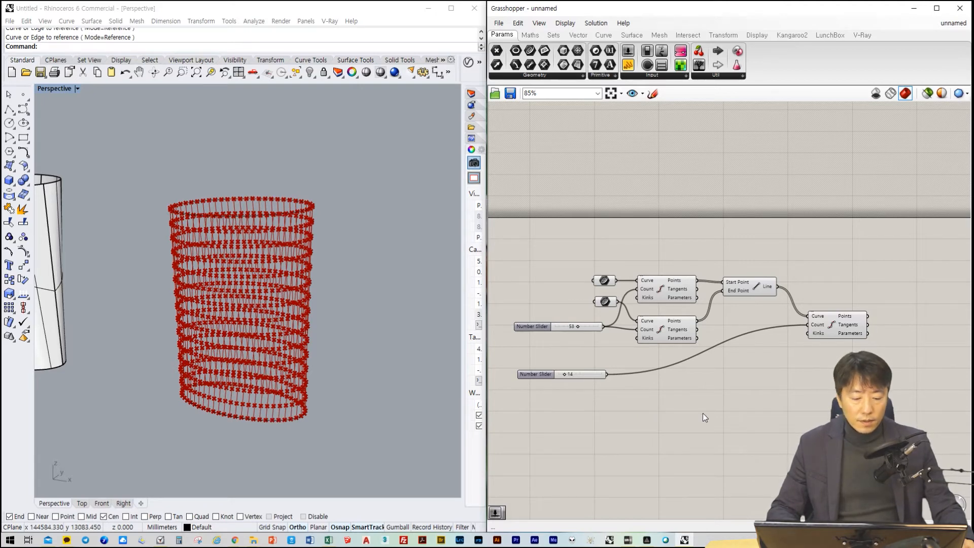
# Examine the division points along the connecting lines in the Perspective viewport, comparing them with the lofted tower and inspecting the base up close
pyautogui.moveTo(707, 412); pyautogui.dragTo(786, 414, button='right')
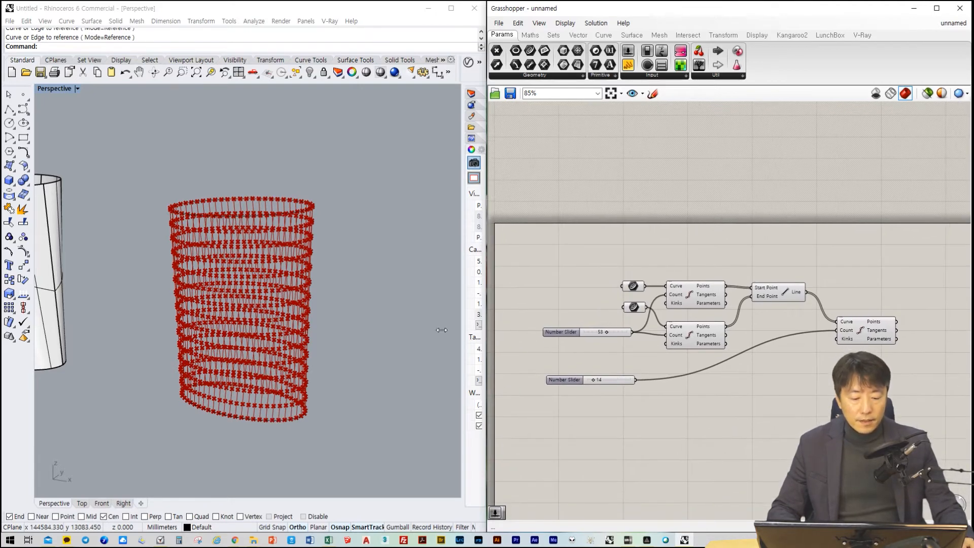
pyautogui.click(868, 327)
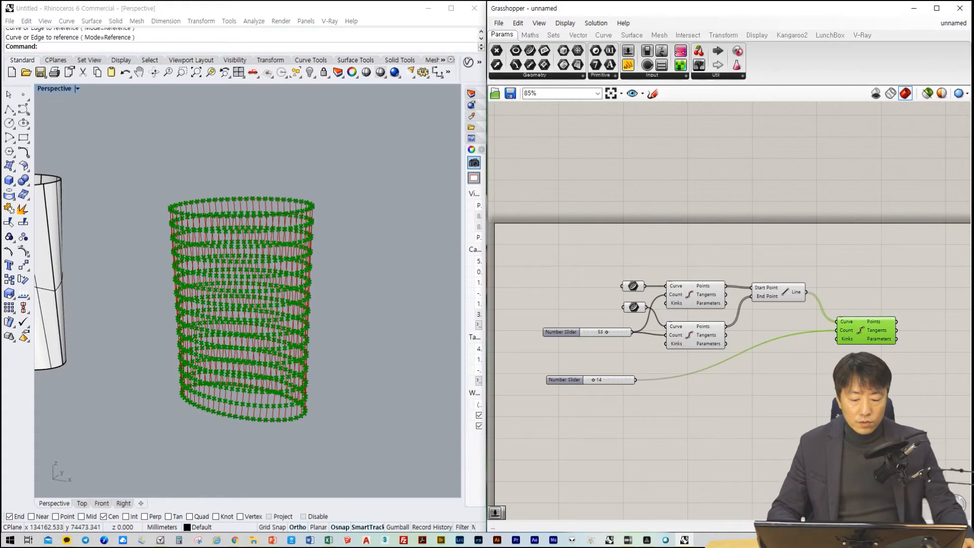
pyautogui.click(852, 388)
pyautogui.click(387, 350)
pyautogui.moveTo(400, 361); pyautogui.dragTo(324, 335, button='right')
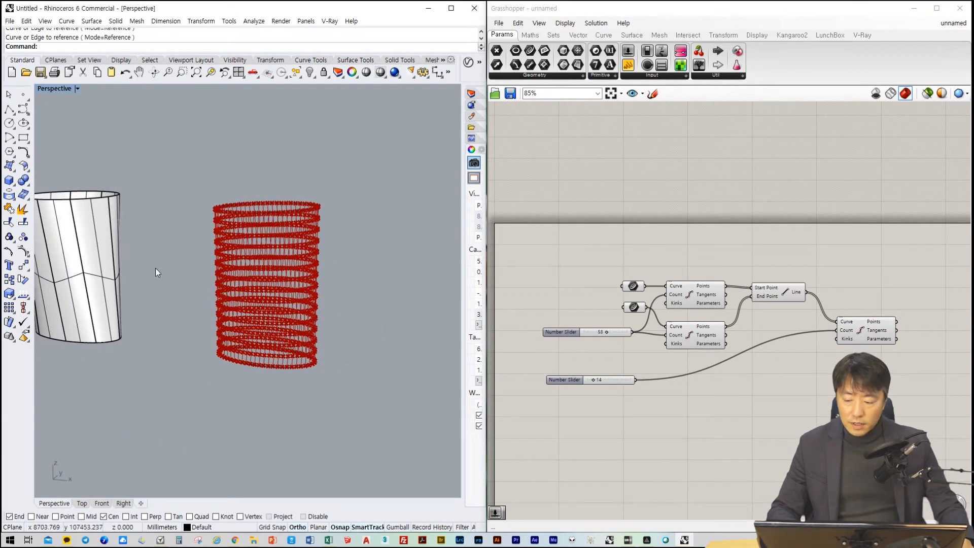
pyautogui.scroll(5, 112, 274)
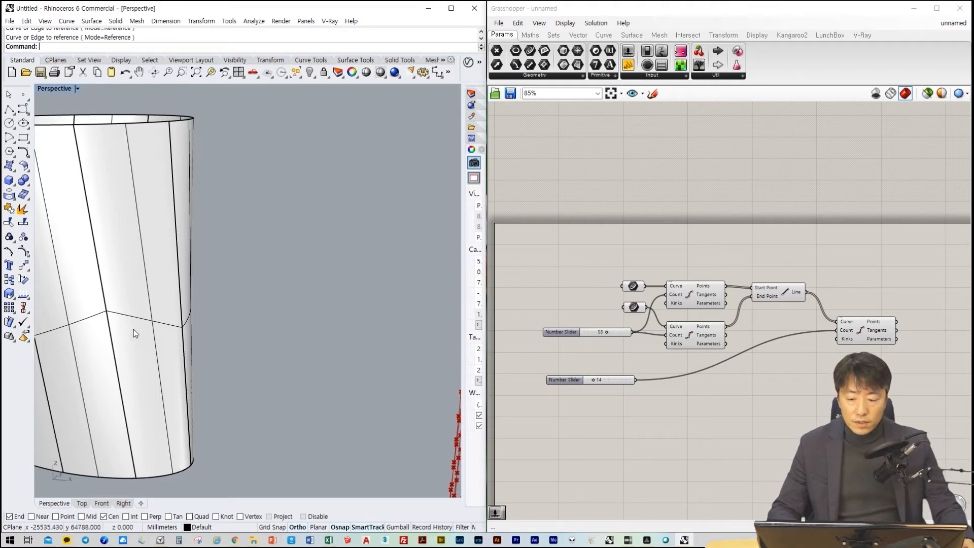
pyautogui.moveTo(283, 367); pyautogui.dragTo(238, 369, button='right')
pyautogui.scroll(-6, 238, 368)
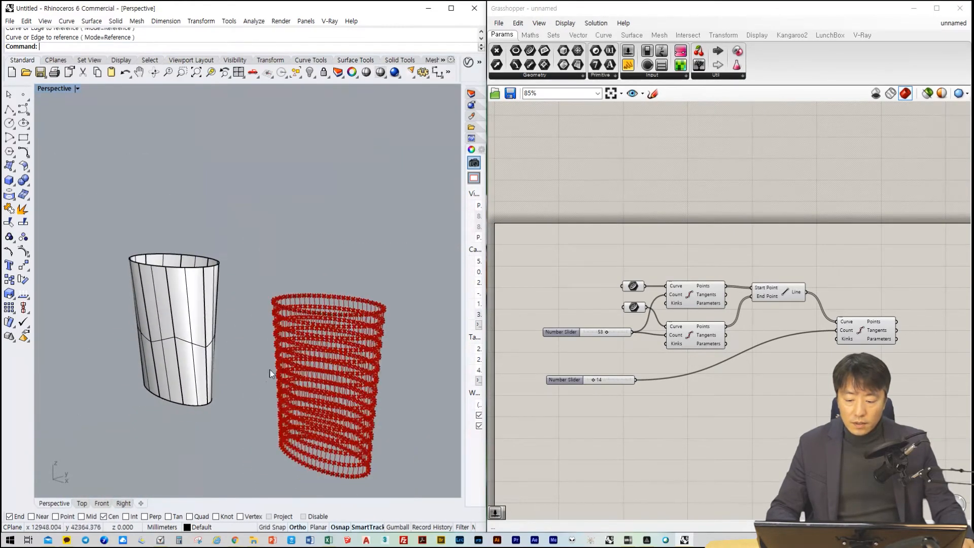
pyautogui.scroll(4, 272, 371)
pyautogui.keyDown('shift'); pyautogui.moveTo(299, 379); pyautogui.dragTo(266, 310, button='right'); pyautogui.keyUp('shift')
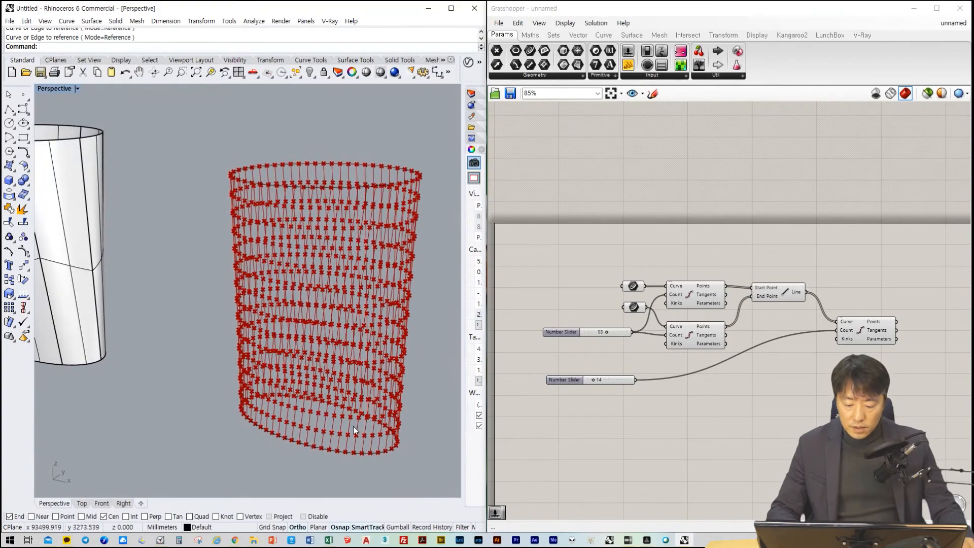
pyautogui.scroll(5, 350, 451)
pyautogui.scroll(3, 350, 459)
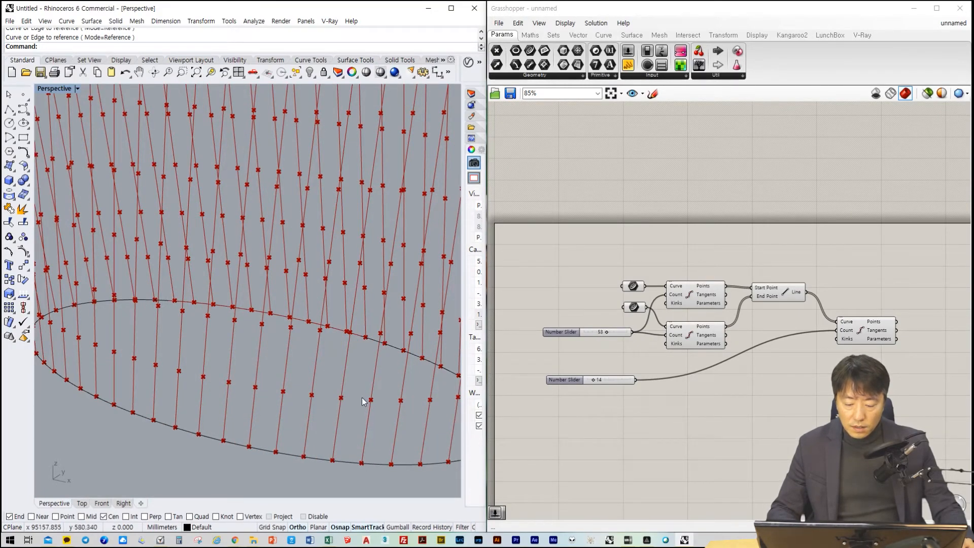
pyautogui.scroll(-5, 324, 360)
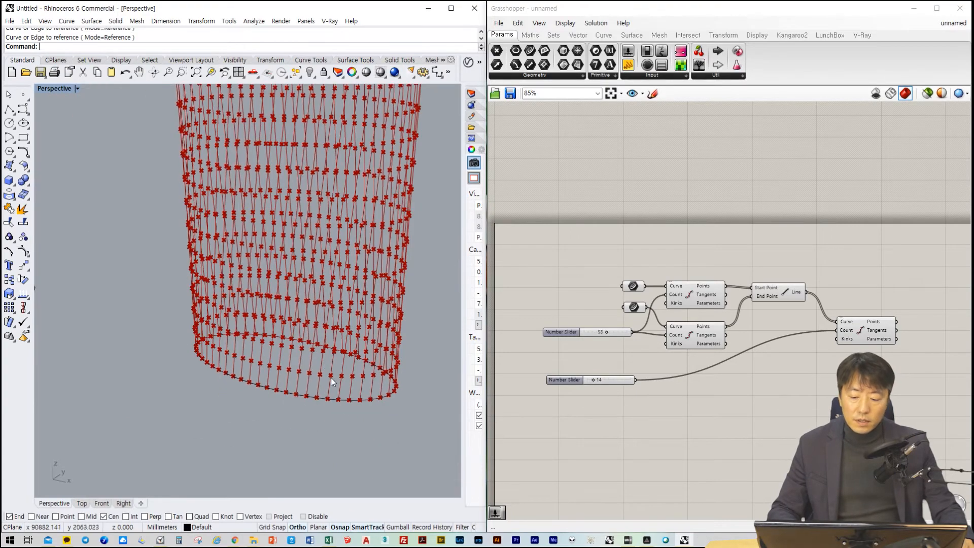
pyautogui.scroll(6, 333, 395)
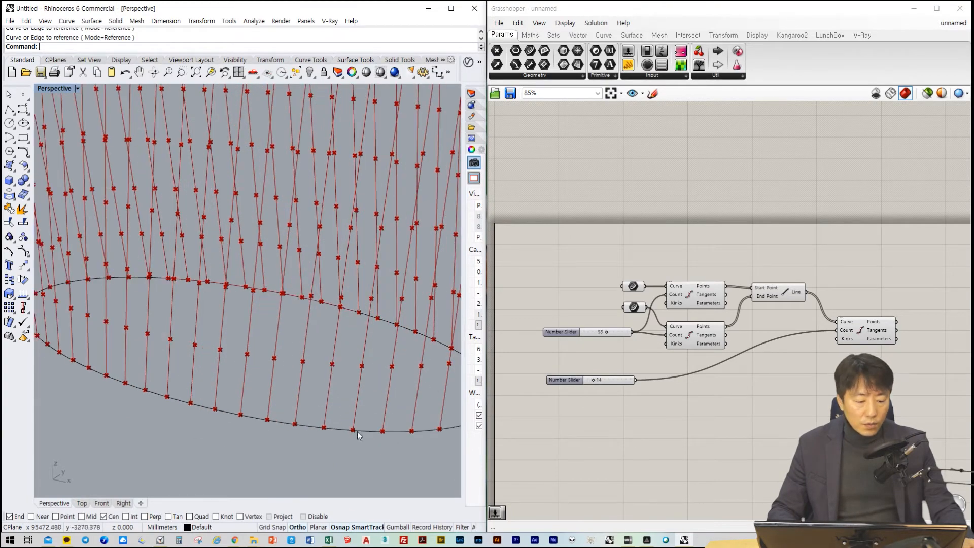
# Inspect the Points output of the third Divide Curve and examine the whole division point grid in the Perspective viewport
pyautogui.click(899, 329)
pyautogui.moveTo(888, 324)
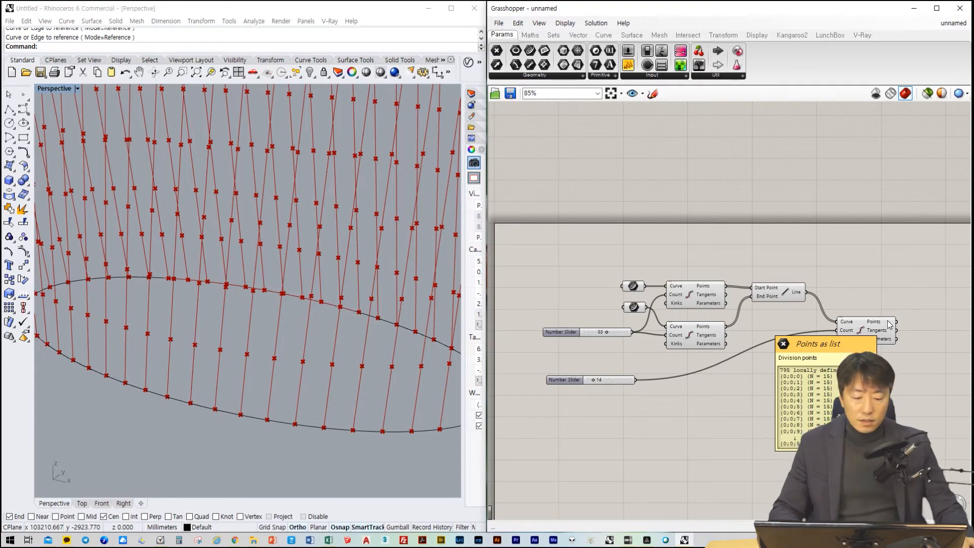
pyautogui.scroll(-5, 261, 321)
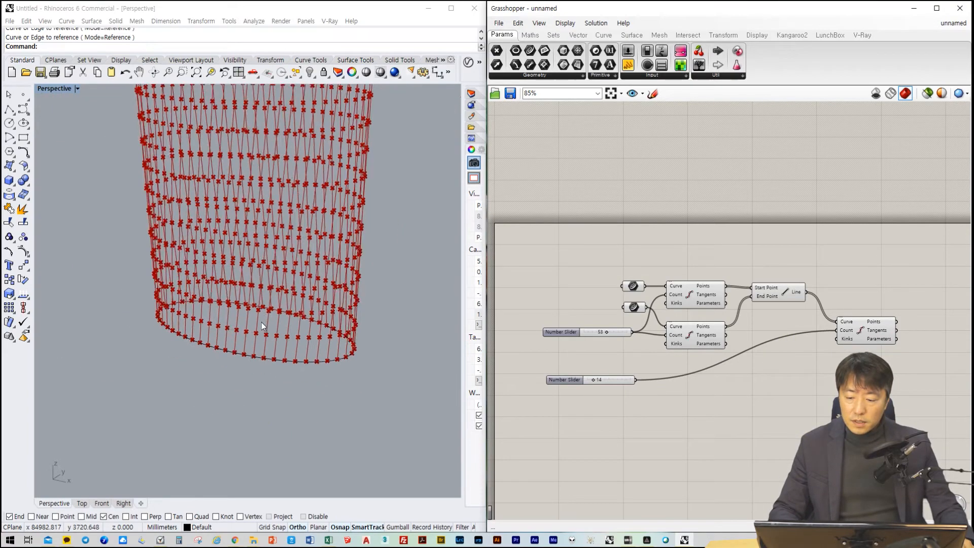
pyautogui.moveTo(255, 314); pyautogui.dragTo(217, 286, button='right')
pyautogui.scroll(-2, 217, 286)
pyautogui.scroll(7, 224, 303)
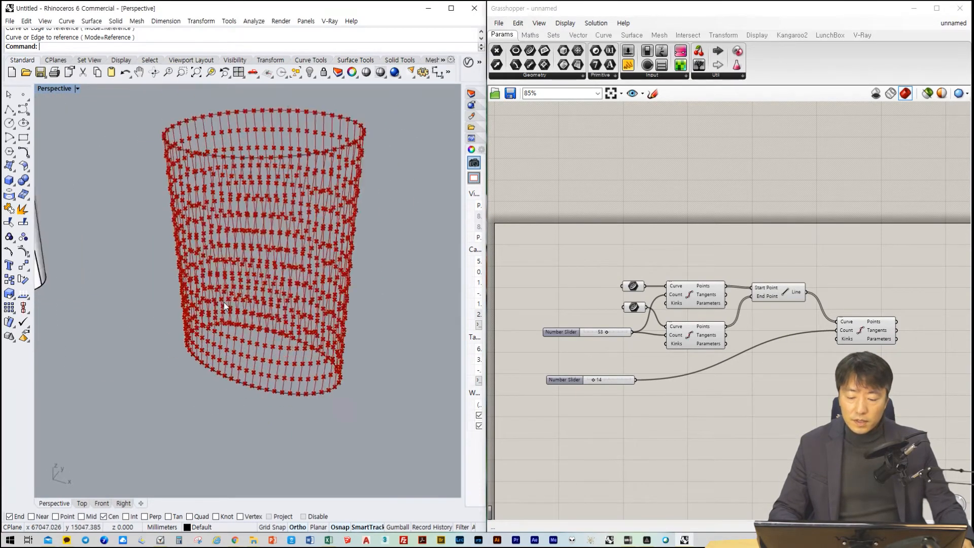
pyautogui.scroll(-2, 225, 305)
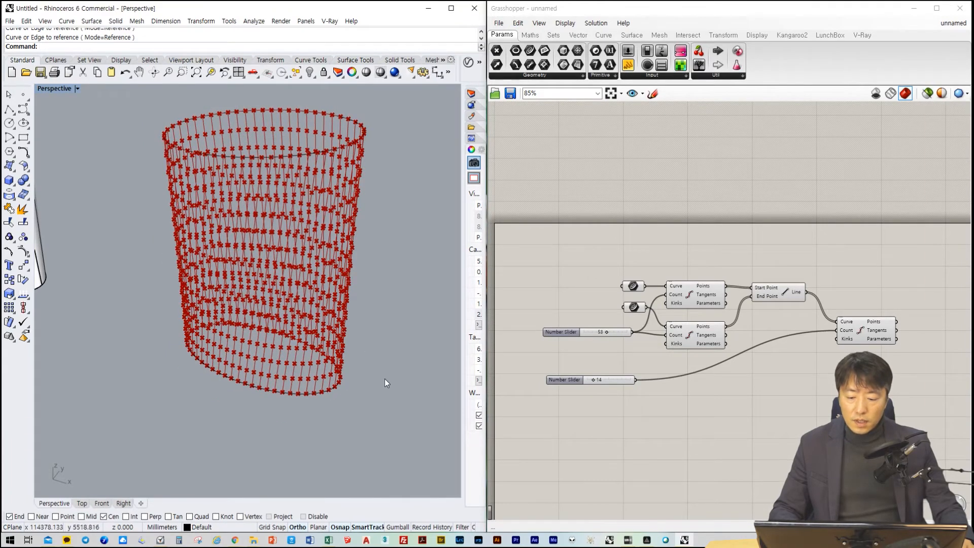
pyautogui.keyDown('shift'); pyautogui.moveTo(391, 349); pyautogui.dragTo(399, 397, button='right'); pyautogui.keyUp('shift')
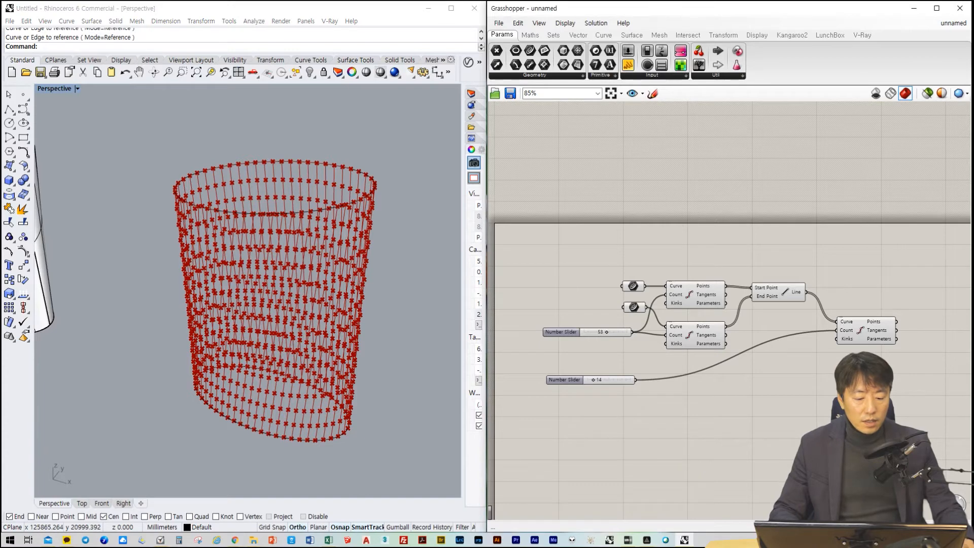
# Browse the Grasshopper component categories from Maths through V-Ray with the whole definition selected
pyautogui.moveTo(933, 462); pyautogui.dragTo(532, 303)
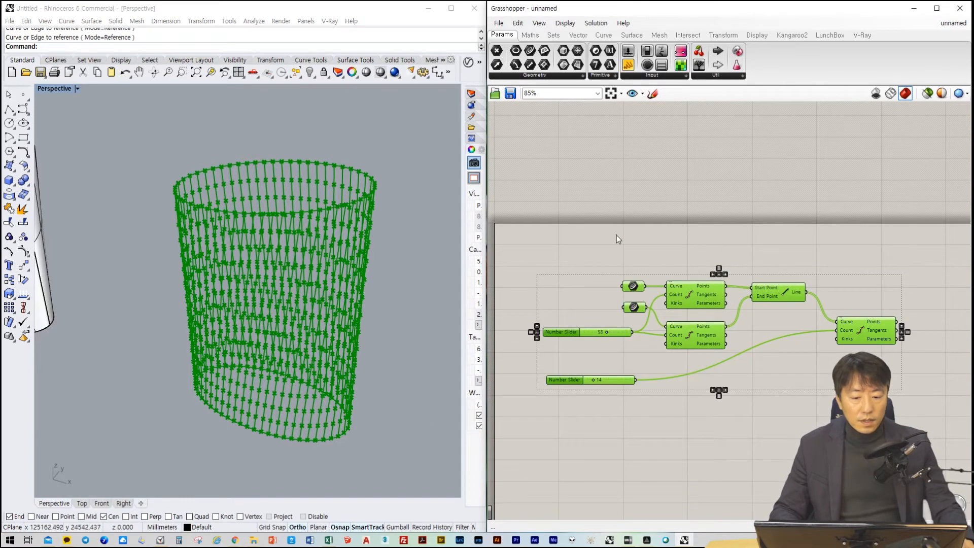
pyautogui.click(530, 36)
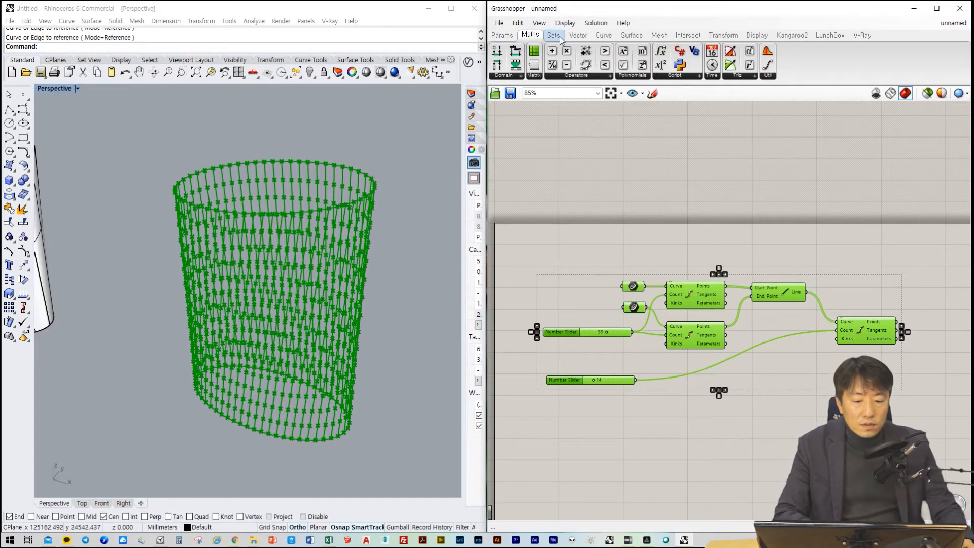
pyautogui.click(554, 37)
pyautogui.click(578, 36)
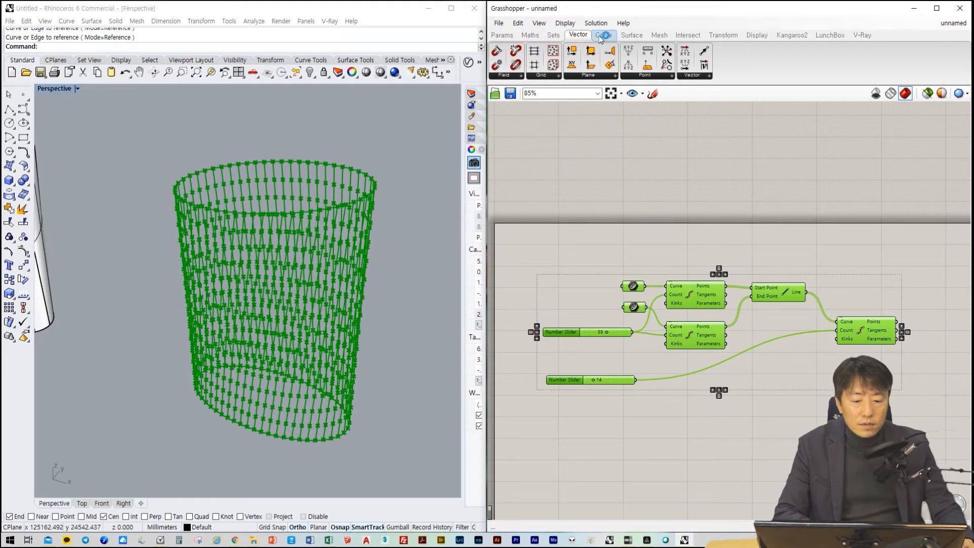
pyautogui.click(604, 37)
pyautogui.click(632, 36)
pyautogui.click(659, 35)
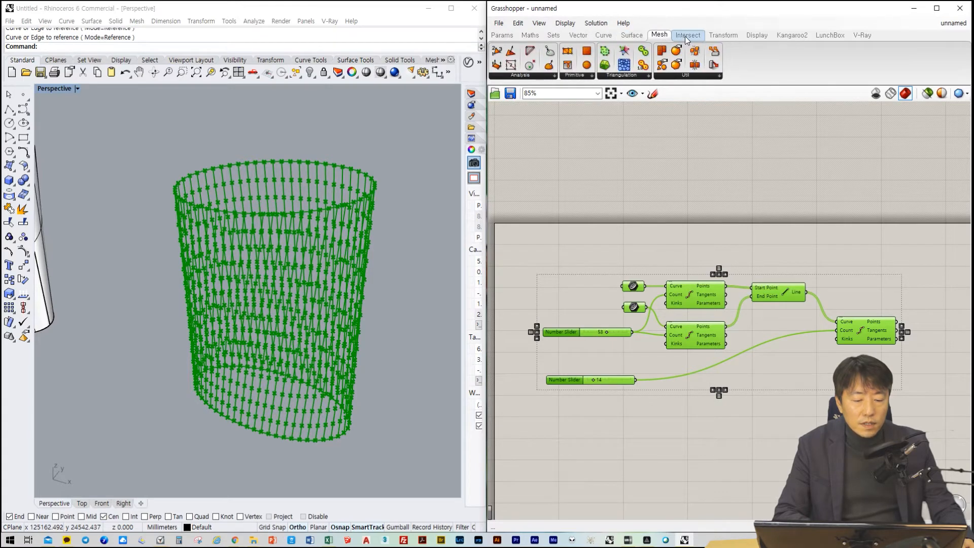
pyautogui.click(686, 35)
pyautogui.click(723, 36)
pyautogui.click(754, 37)
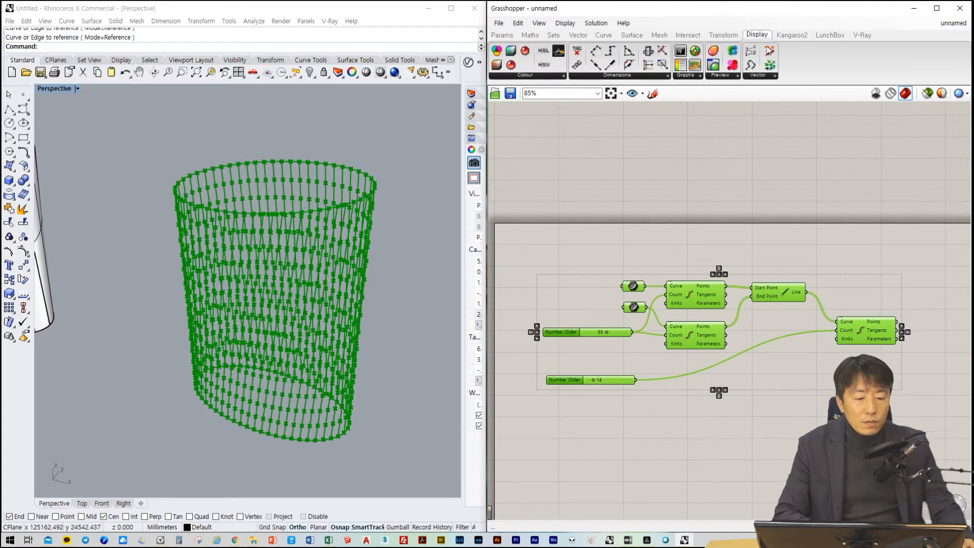
pyautogui.click(792, 35)
pyautogui.click(829, 35)
pyautogui.click(862, 35)
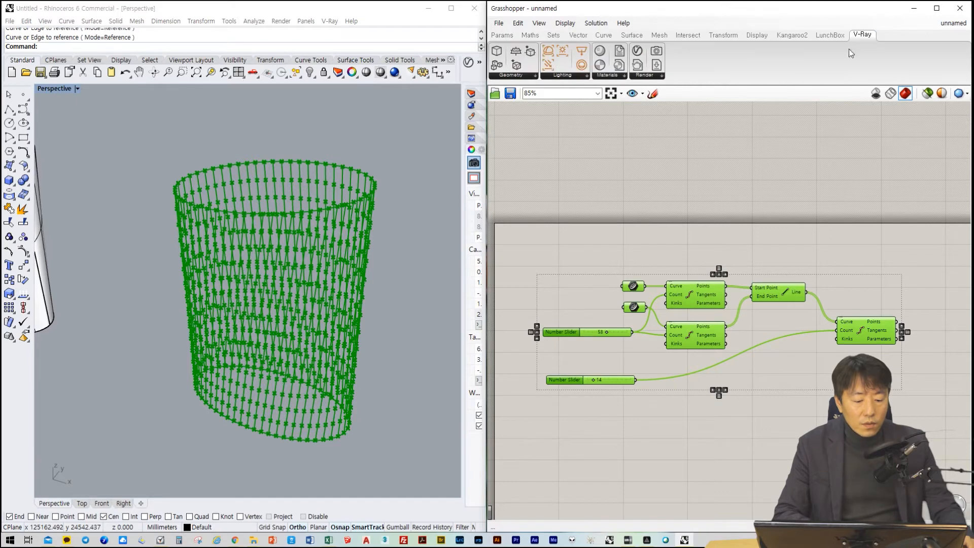
pyautogui.click(650, 427)
# Examine the lofted tower in the Perspective viewport and look over the available LunchBox components
pyautogui.scroll(-3, 664, 447)
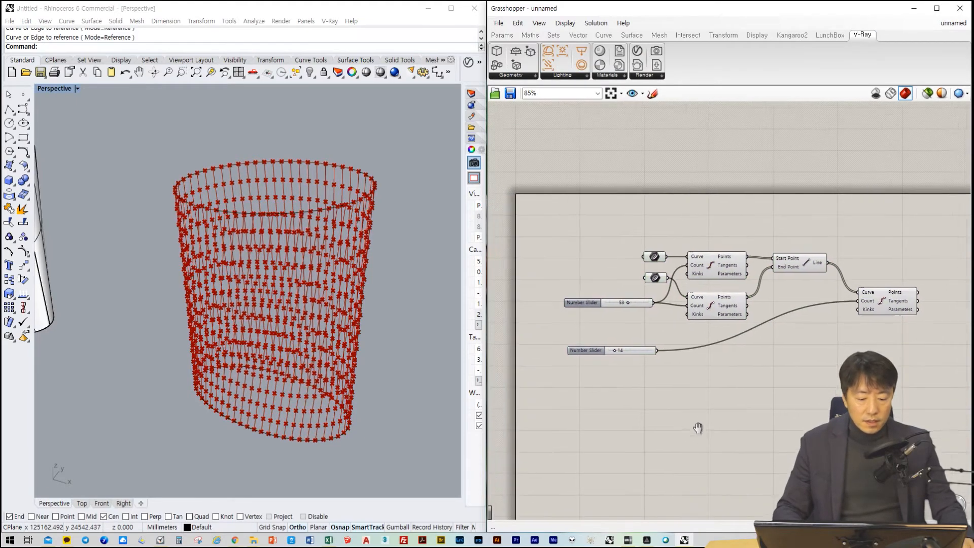
pyautogui.scroll(3, 659, 416)
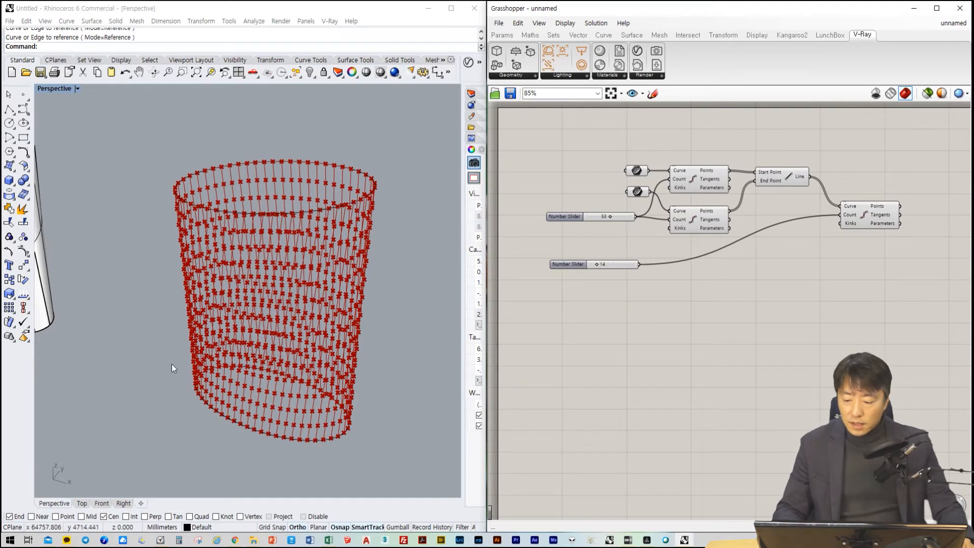
pyautogui.scroll(-3, 152, 362)
pyautogui.keyDown('shift'); pyautogui.moveTo(141, 361); pyautogui.dragTo(294, 388, button='right'); pyautogui.keyUp('shift')
pyautogui.scroll(6, 177, 306)
pyautogui.click(674, 370)
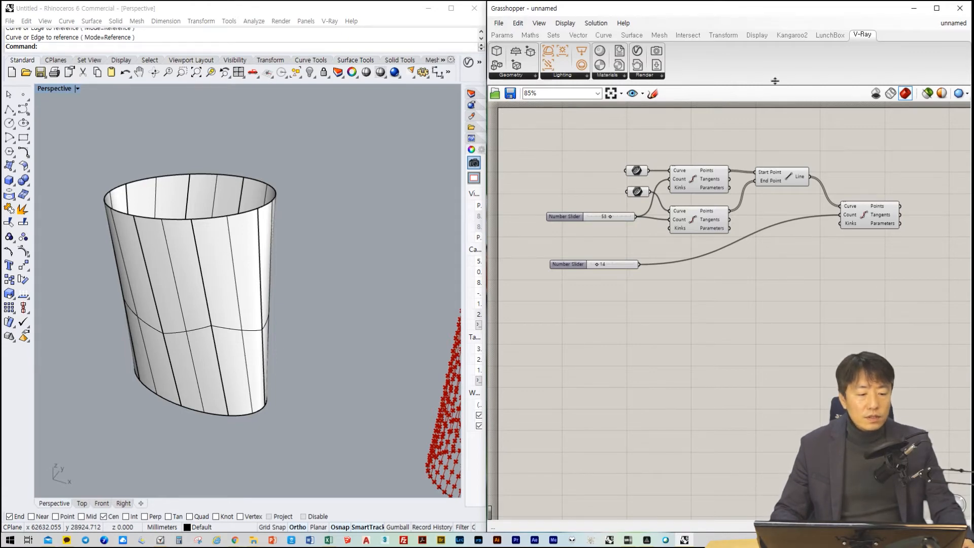
pyautogui.moveTo(829, 38)
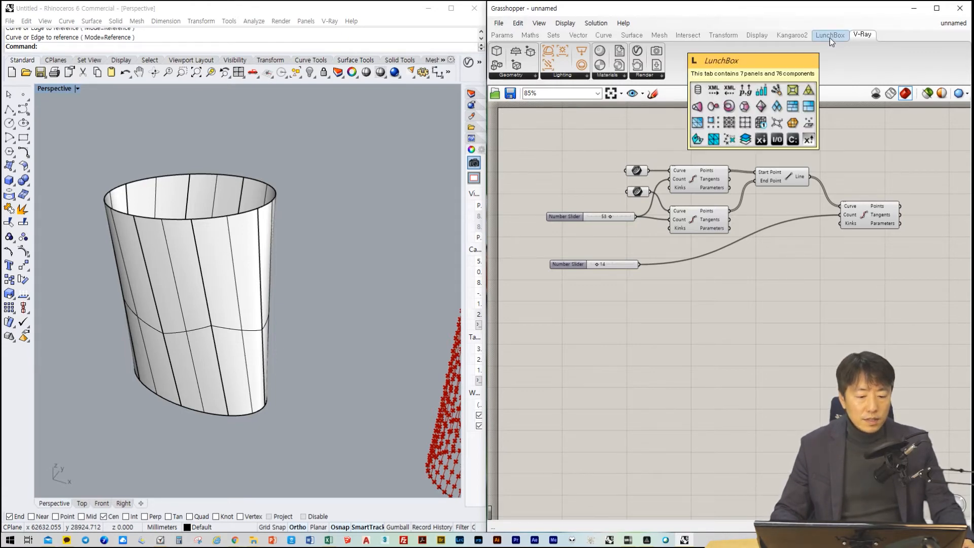
pyautogui.click(830, 35)
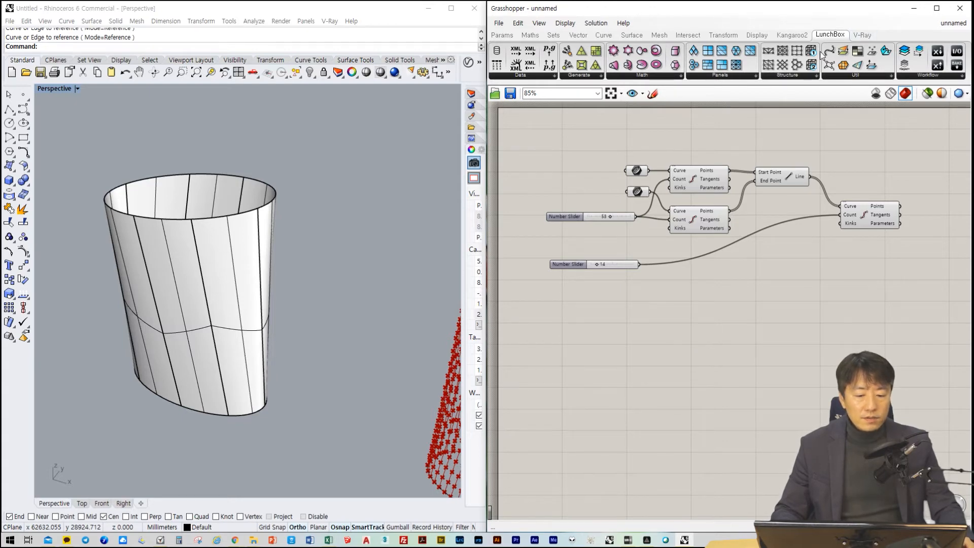
pyautogui.rightClick(589, 327)
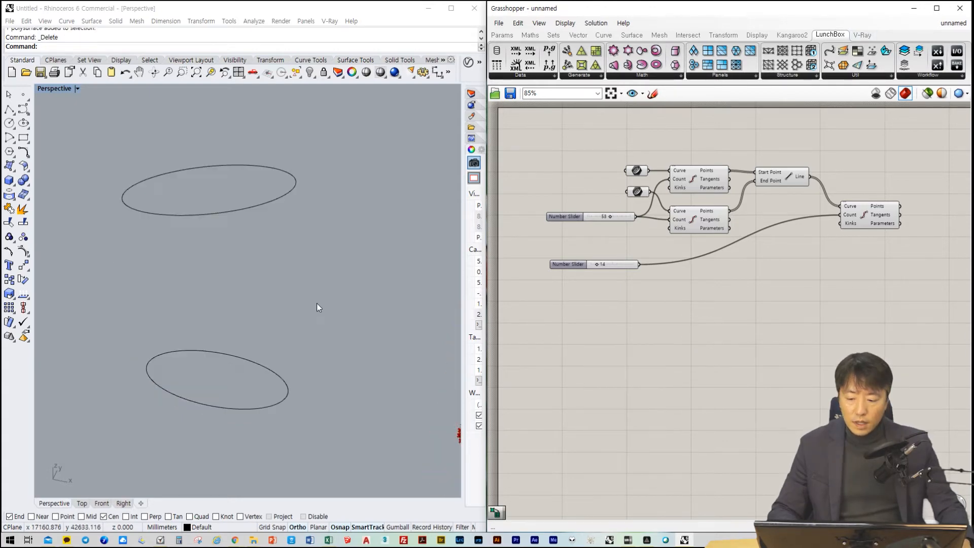
# Remove the lofted surface between the two ellipses and reference the lower and upper ellipses in two new, separate Curve parameters
pyautogui.moveTo(408, 130); pyautogui.dragTo(169, 291)
pyautogui.moveTo(372, 313); pyautogui.dragTo(206, 422)
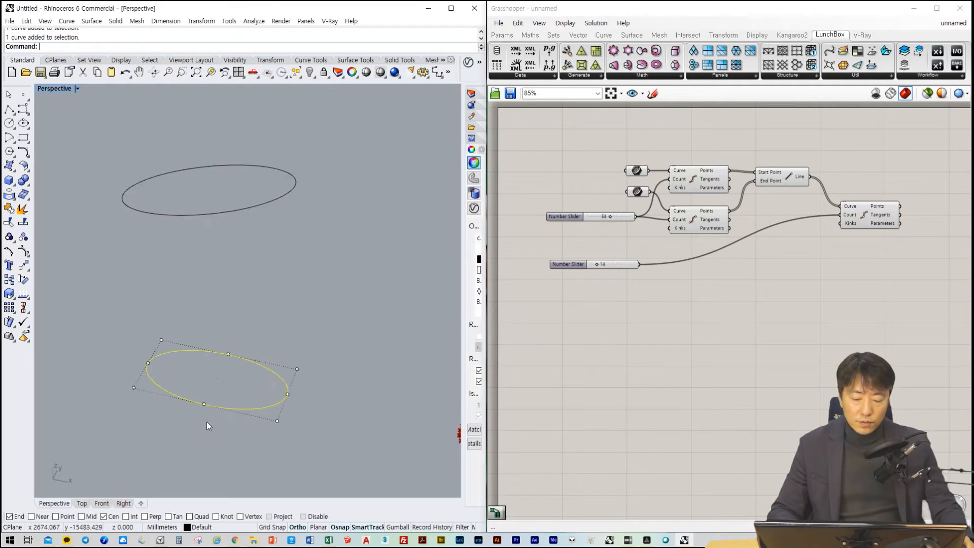
pyautogui.click(556, 408)
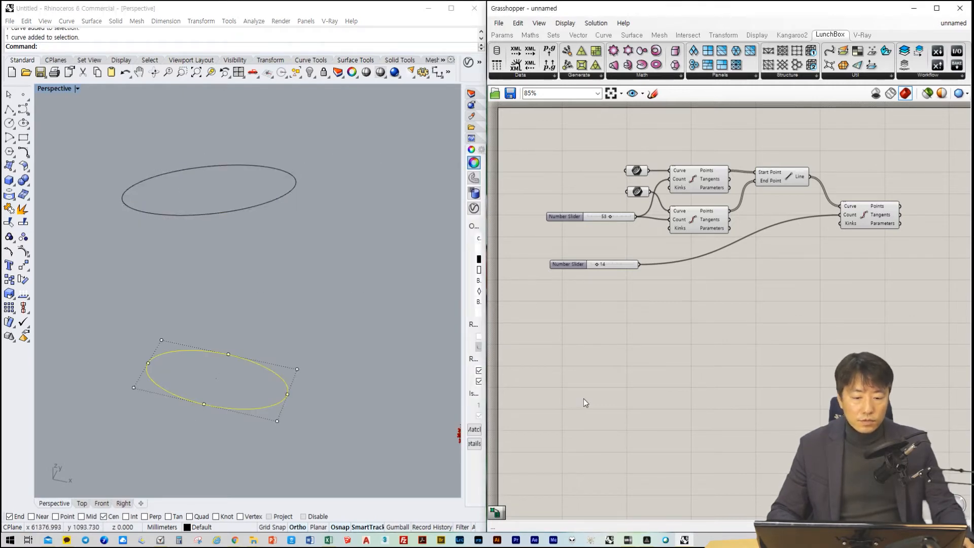
pyautogui.rightClick(551, 384)
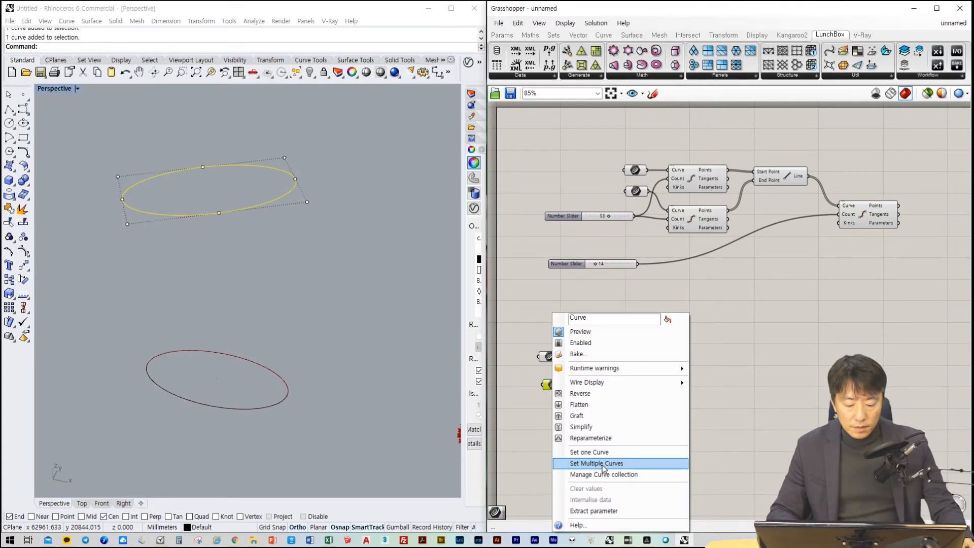
pyautogui.click(602, 465)
# Select both ellipses in the Perspective viewport and delete the upper of the two new Curve parameters
pyautogui.moveTo(345, 439); pyautogui.dragTo(98, 141)
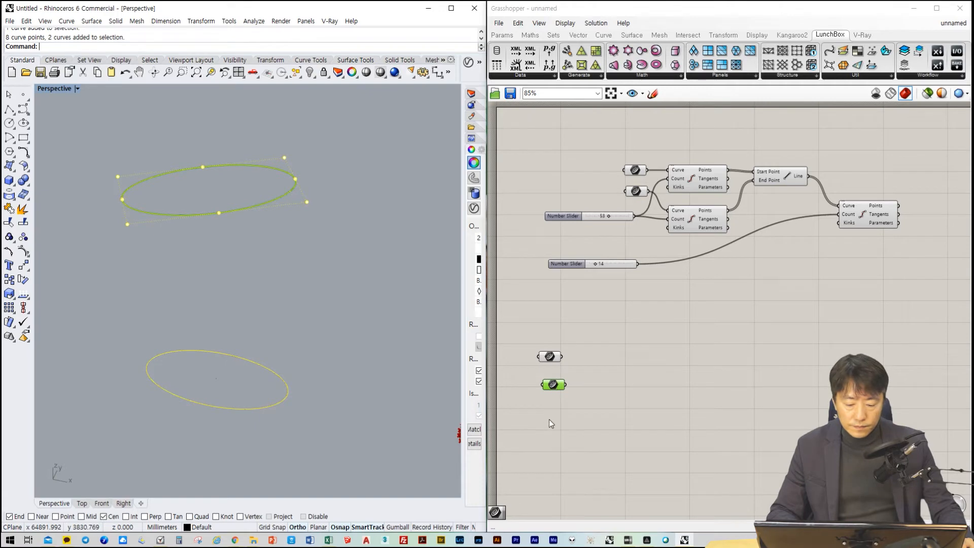
pyautogui.rightClick(551, 381)
pyautogui.click(685, 421)
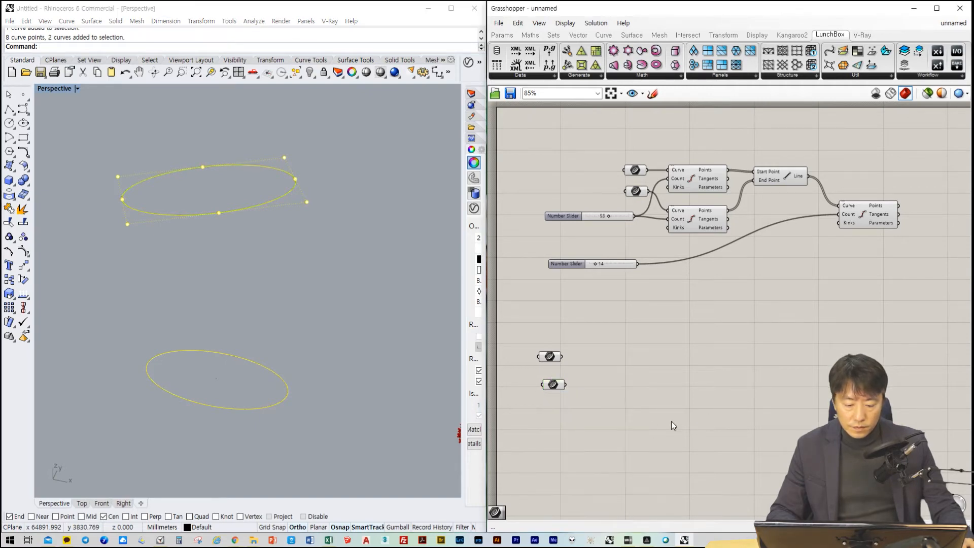
pyautogui.click(550, 356)
pyautogui.press('Delete')
# Reference both ellipses together in the remaining new Curve parameter using Set Multiple Curves
pyautogui.click(553, 385)
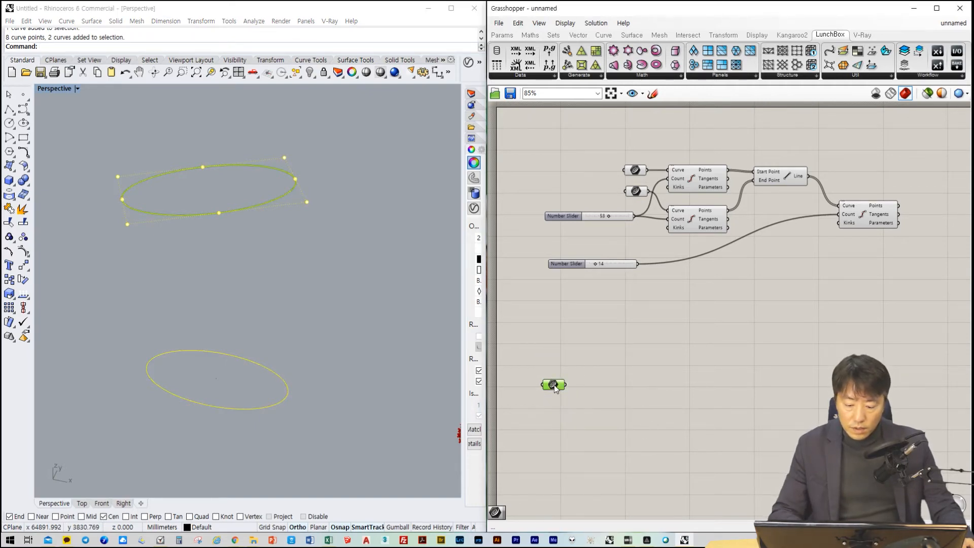
pyautogui.rightClick(555, 390)
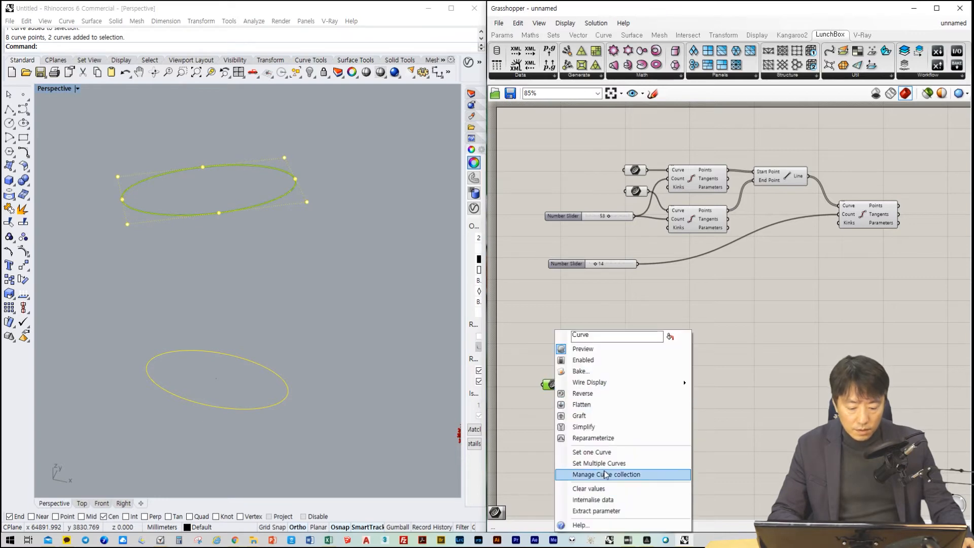
pyautogui.click(583, 463)
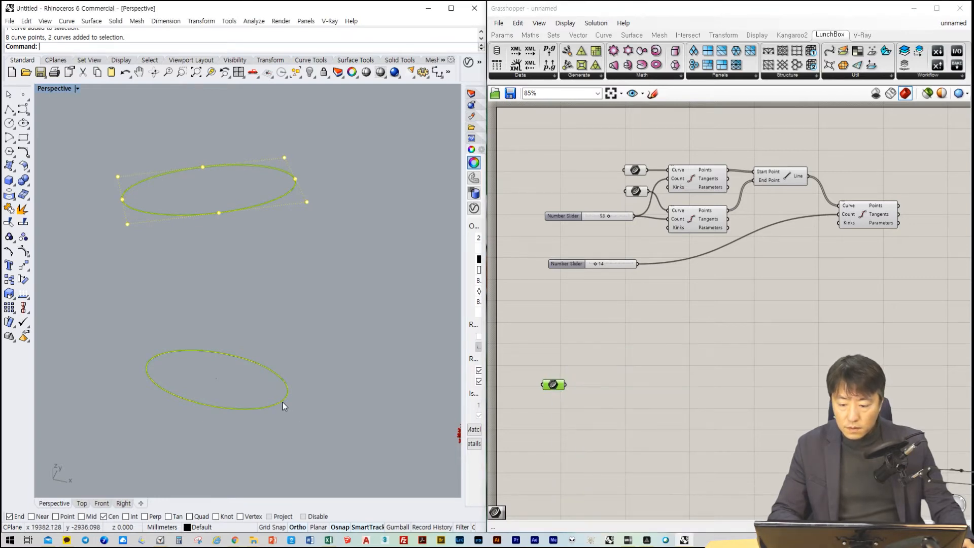
pyautogui.click(284, 403)
pyautogui.rightClick(520, 425)
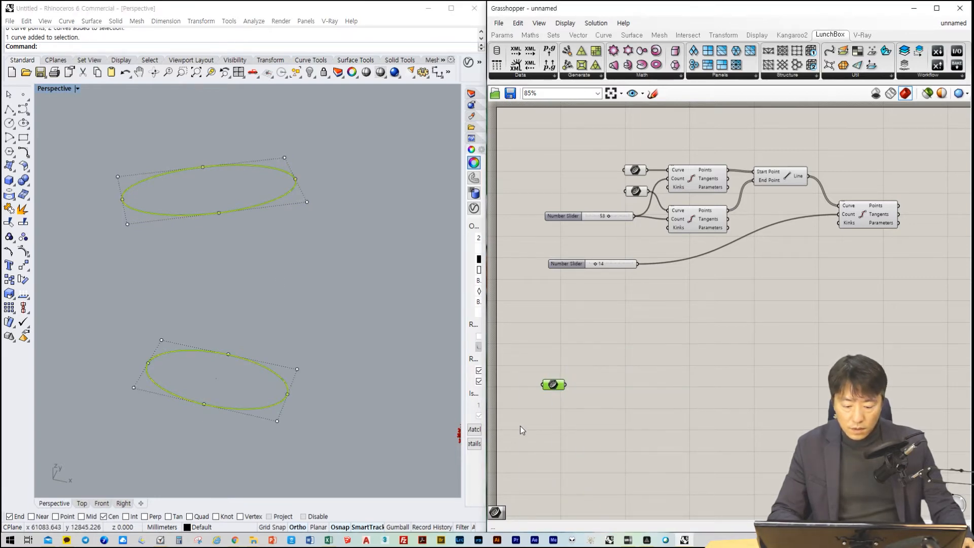
pyautogui.click(634, 432)
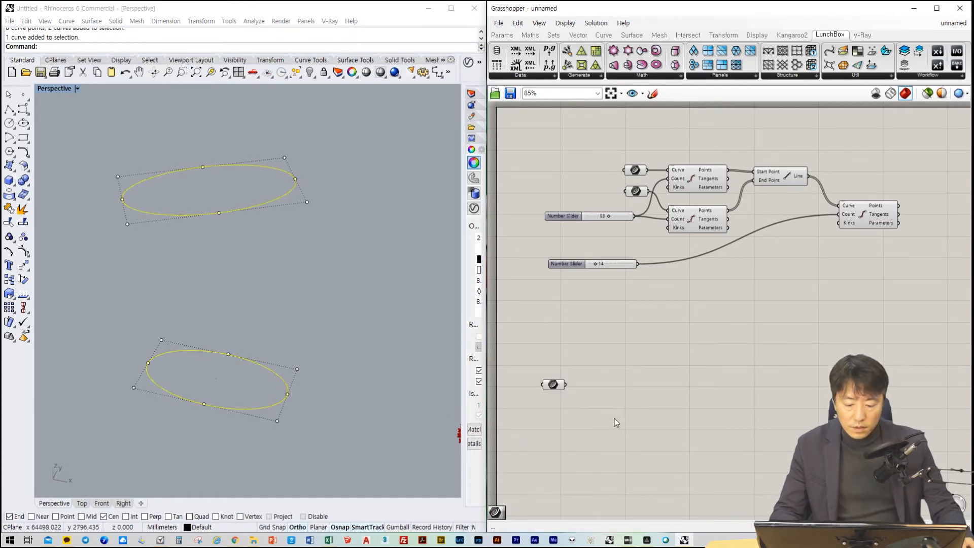
pyautogui.click(558, 386)
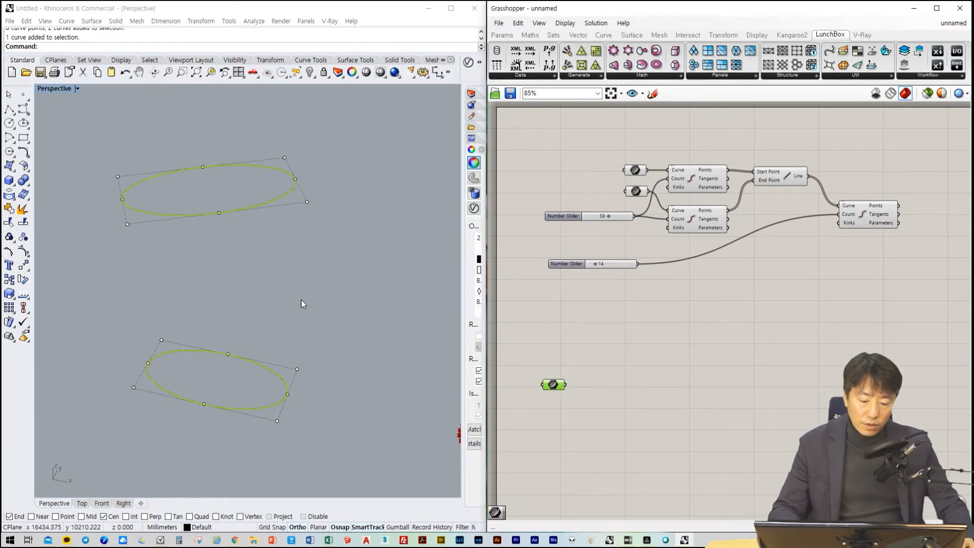
pyautogui.click(611, 394)
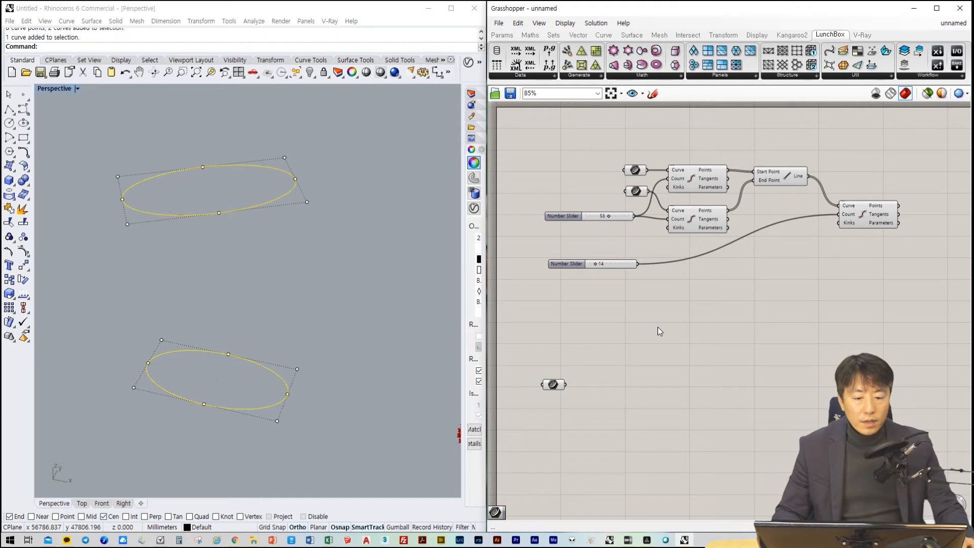
# Add a Loft component beside the new Curve parameter and connect the parameter's output to its Curves input
pyautogui.click(632, 35)
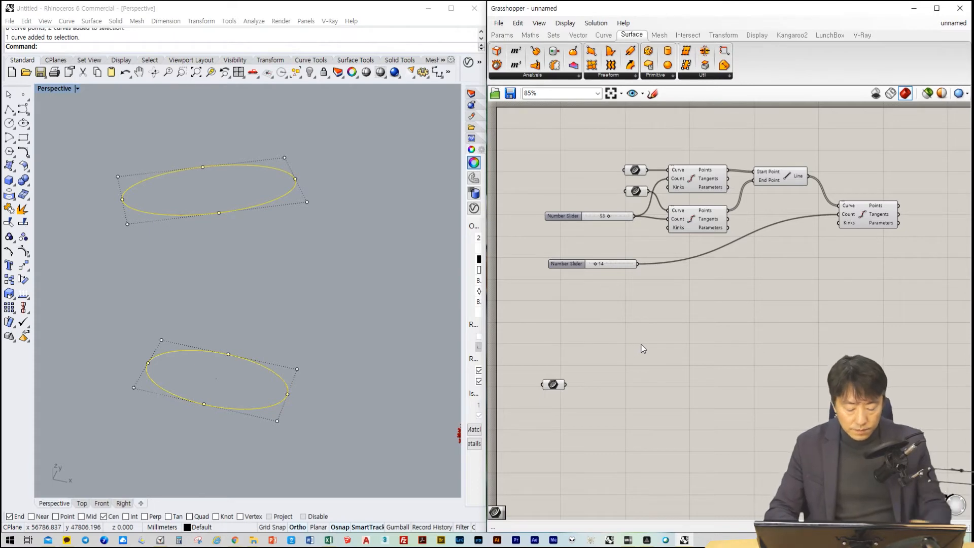
pyautogui.doubleClick(668, 357)
pyautogui.write('lof')
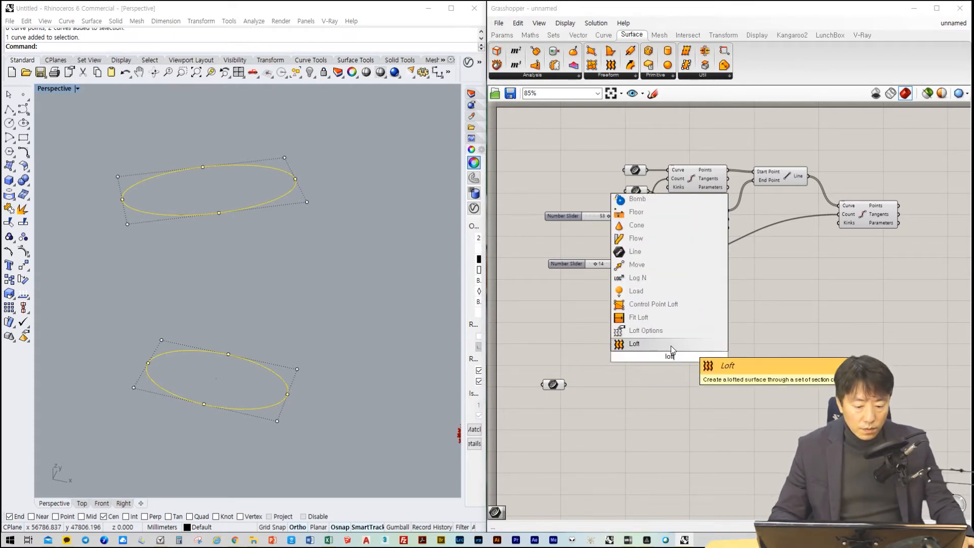
pyautogui.write('t')
pyautogui.click(668, 345)
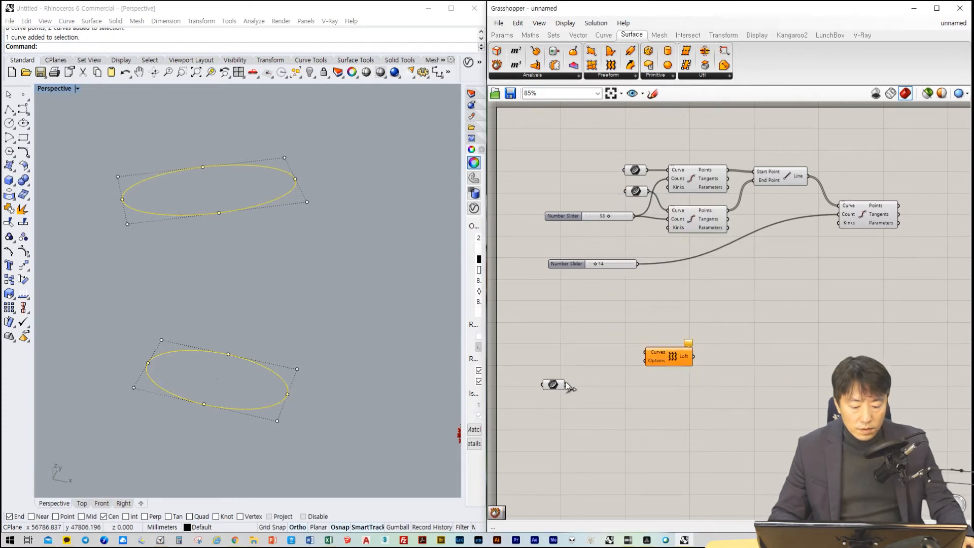
pyautogui.moveTo(566, 384); pyautogui.dragTo(646, 352)
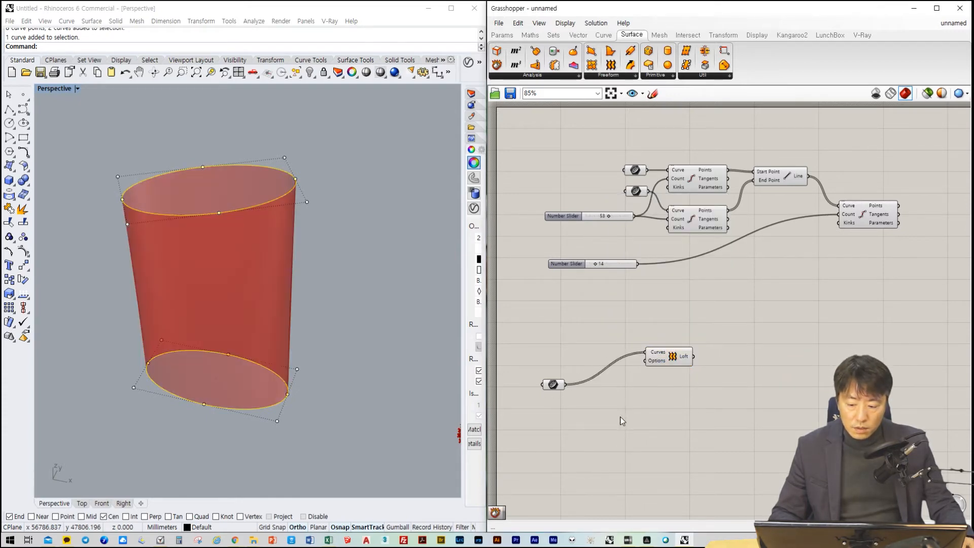
pyautogui.moveTo(330, 355); pyautogui.dragTo(348, 327, button='right')
pyautogui.click(348, 335)
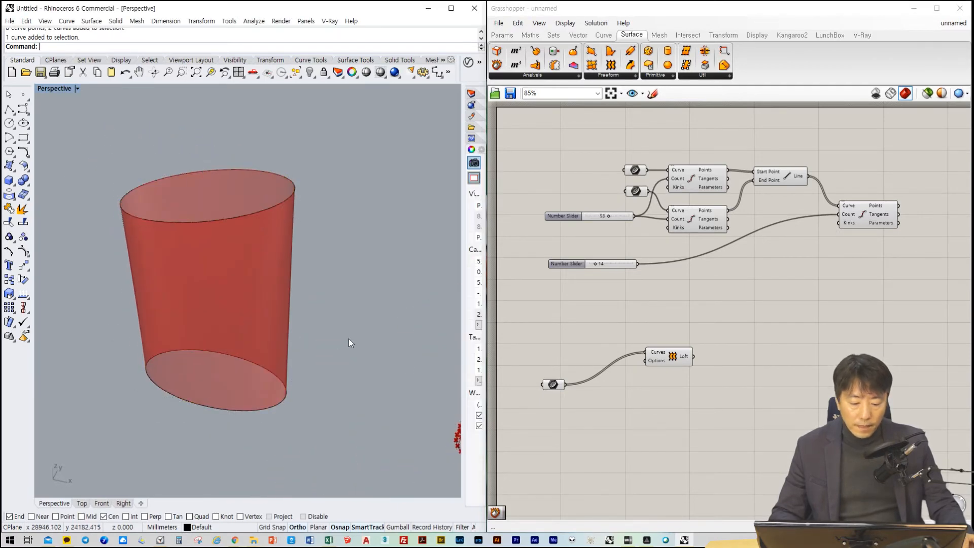
pyautogui.click(661, 446)
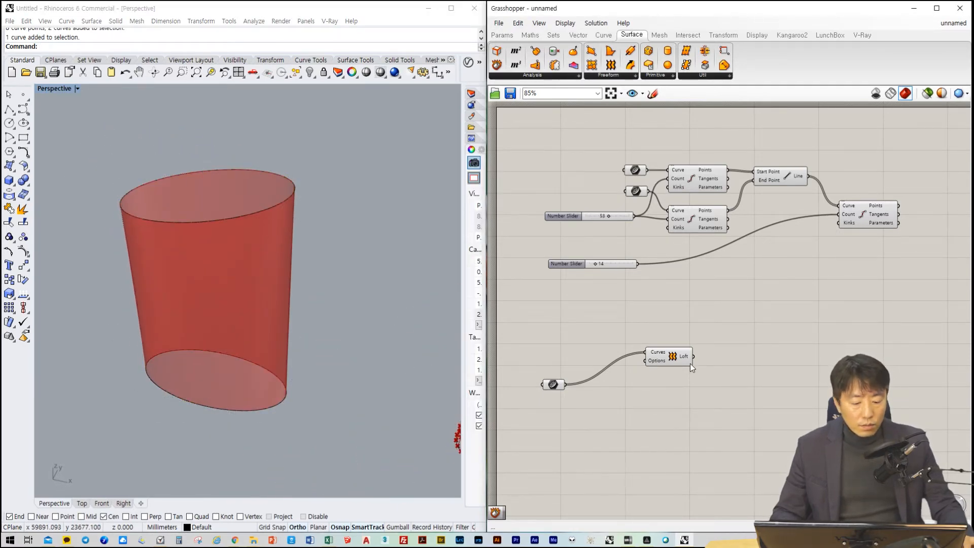
# Add the LunchBox panel component that has a Random Seed input and connect the Loft output to its Surface input
pyautogui.click(270, 264)
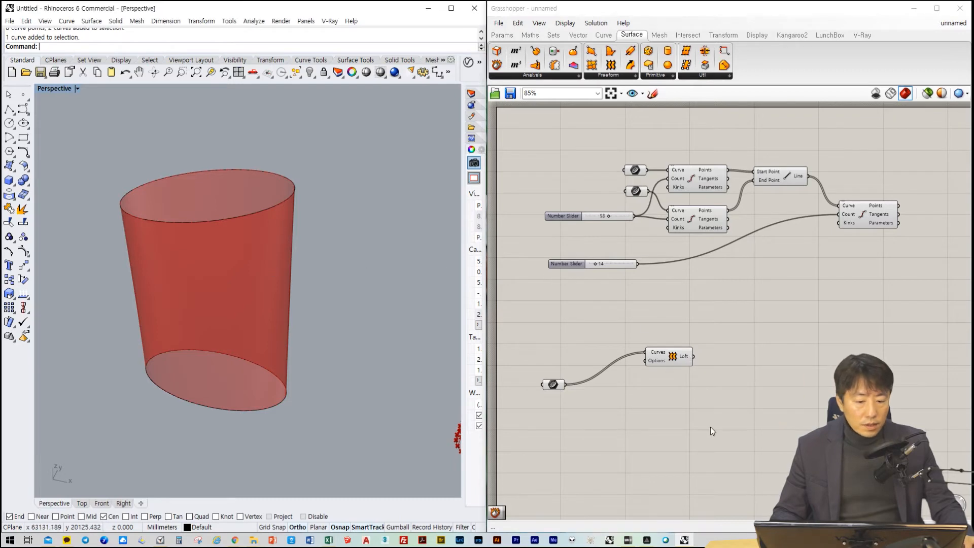
pyautogui.click(759, 342)
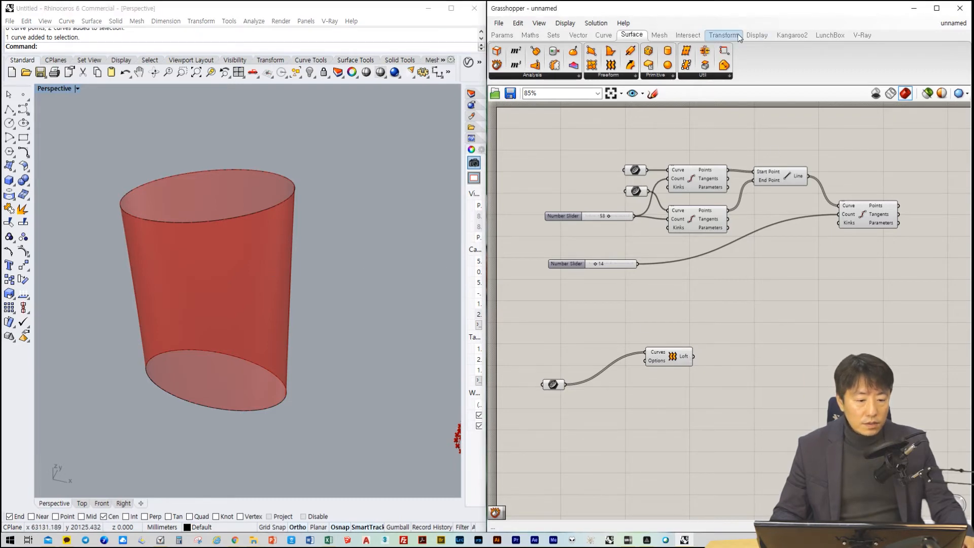
pyautogui.click(828, 36)
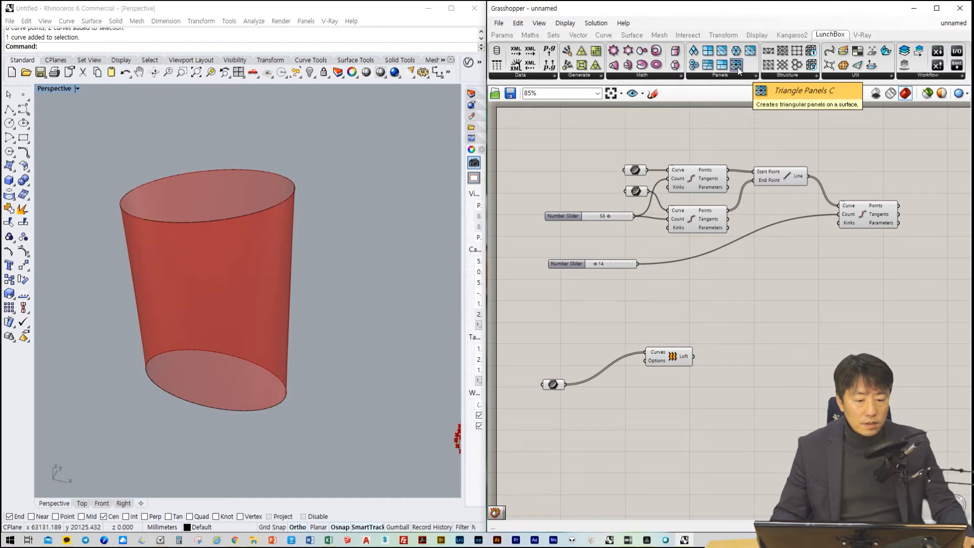
pyautogui.moveTo(708, 65); pyautogui.dragTo(777, 347)
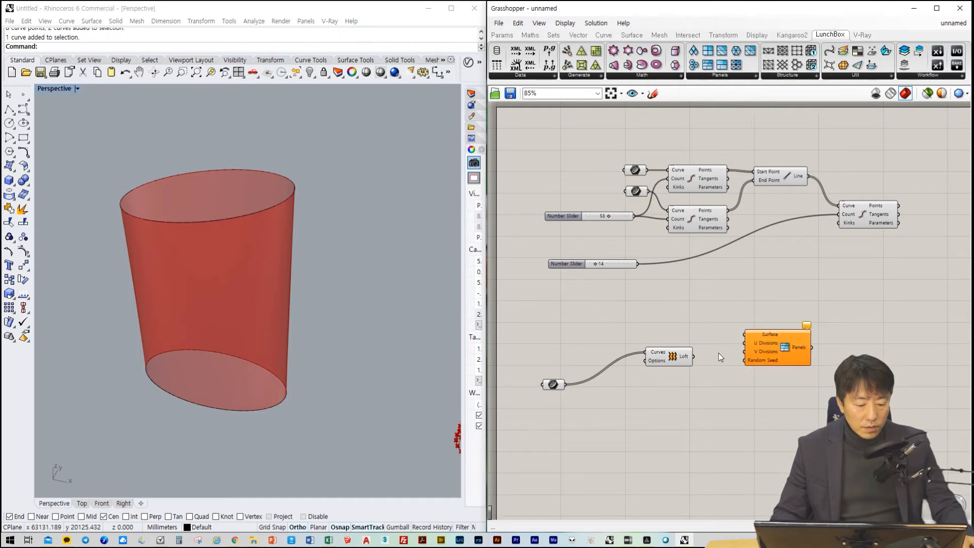
pyautogui.moveTo(696, 358); pyautogui.dragTo(744, 335)
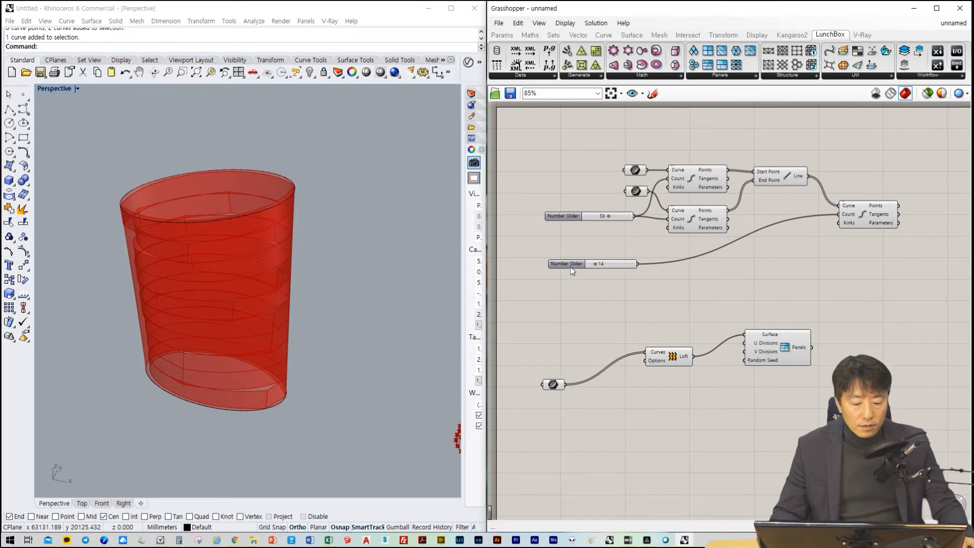
# Copy the 14 number slider twice below the Loft component and connect the copies to the panel component's U Divisions and V Divisions
pyautogui.keyDown('alt'); pyautogui.moveTo(569, 264); pyautogui.dragTo(629, 411); pyautogui.keyUp('alt')
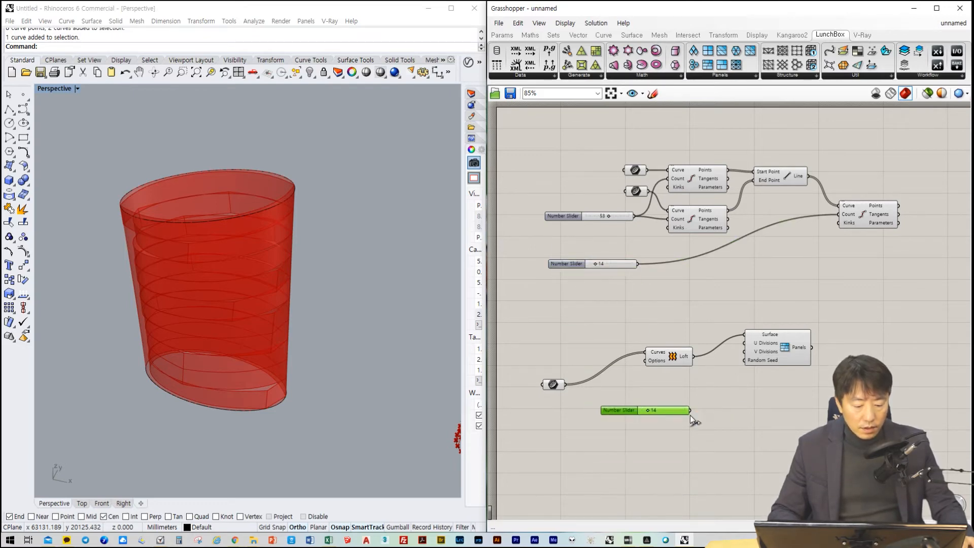
pyautogui.moveTo(689, 410); pyautogui.dragTo(741, 344)
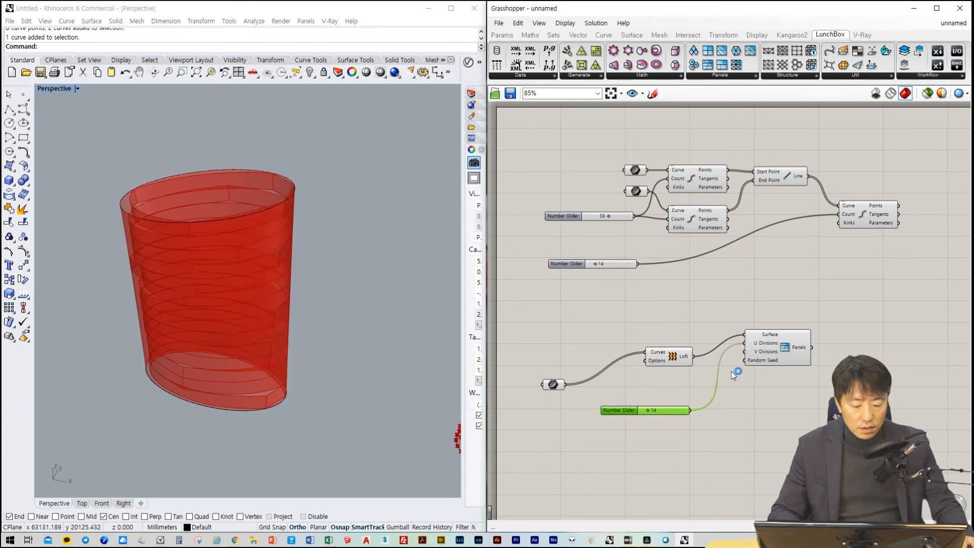
pyautogui.hotkey('ctrl', 'v')
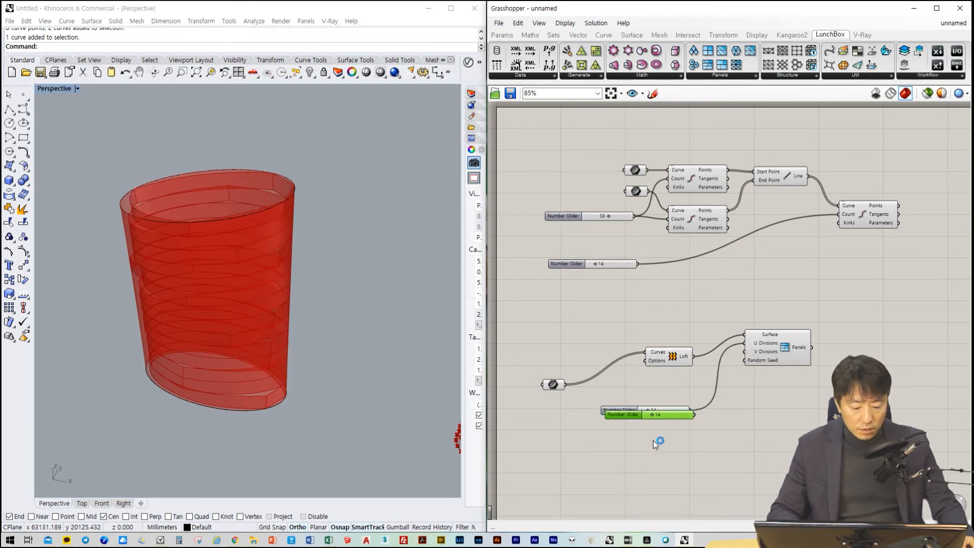
pyautogui.click(624, 440)
pyautogui.moveTo(630, 416); pyautogui.dragTo(630, 448)
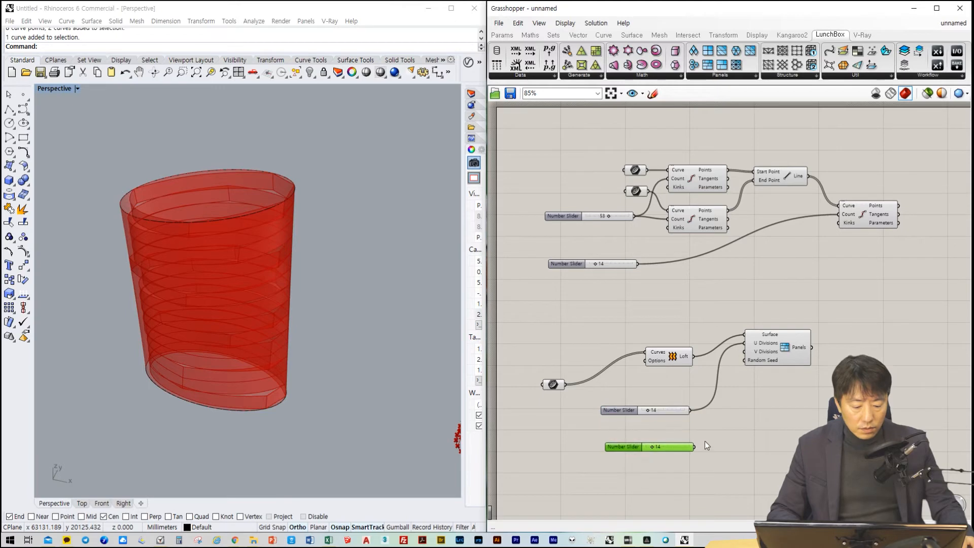
pyautogui.moveTo(695, 446); pyautogui.dragTo(745, 351)
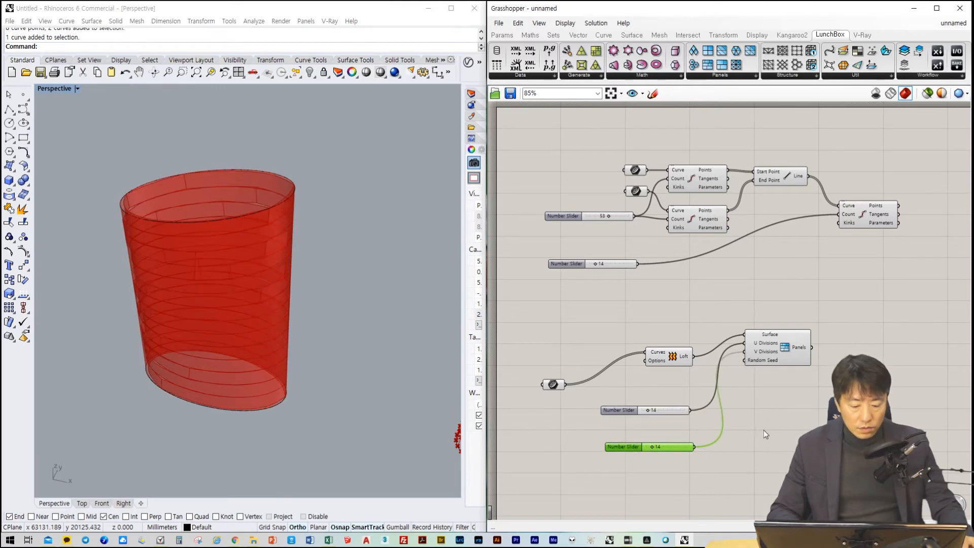
# Move the U Divisions slider just below Loft, then set U Divisions to 50 and V Divisions to 60
pyautogui.moveTo(613, 411); pyautogui.dragTo(611, 388)
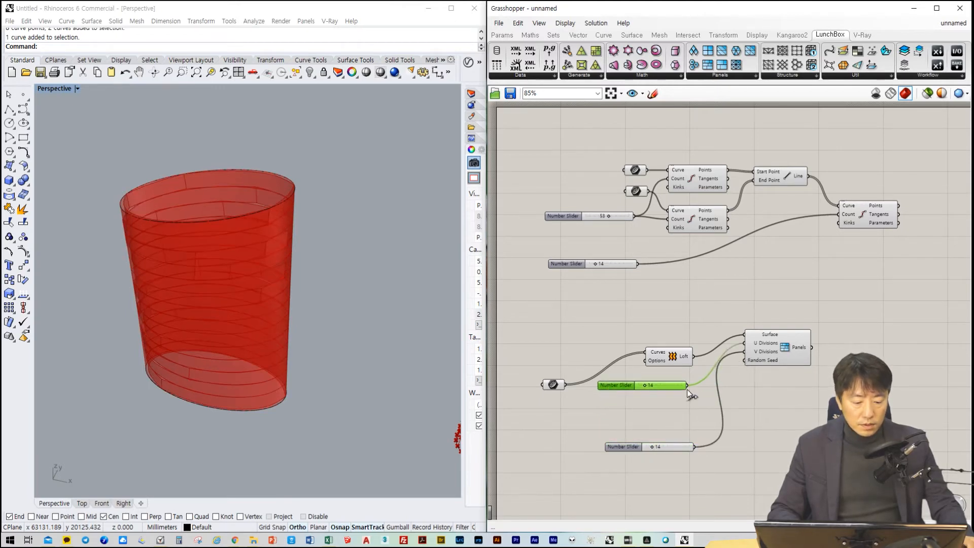
pyautogui.scroll(2, 688, 388)
pyautogui.scroll(2, 692, 423)
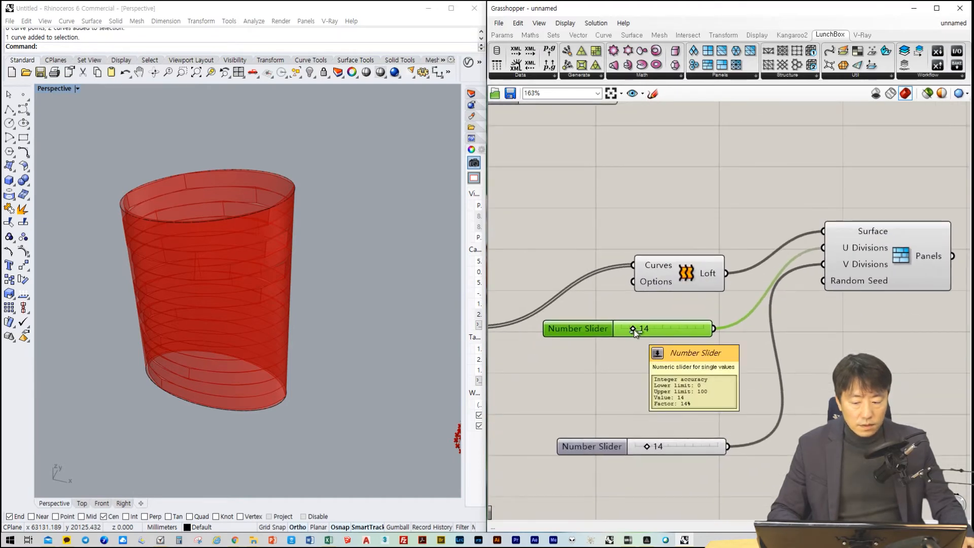
pyautogui.moveTo(634, 332); pyautogui.dragTo(663, 338)
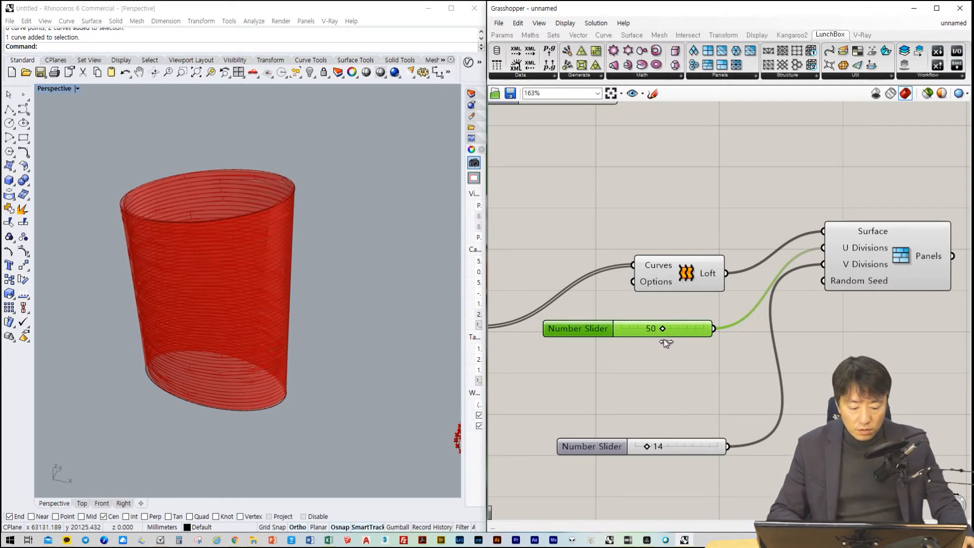
pyautogui.moveTo(646, 446); pyautogui.dragTo(686, 447)
pyautogui.scroll(4, 256, 234)
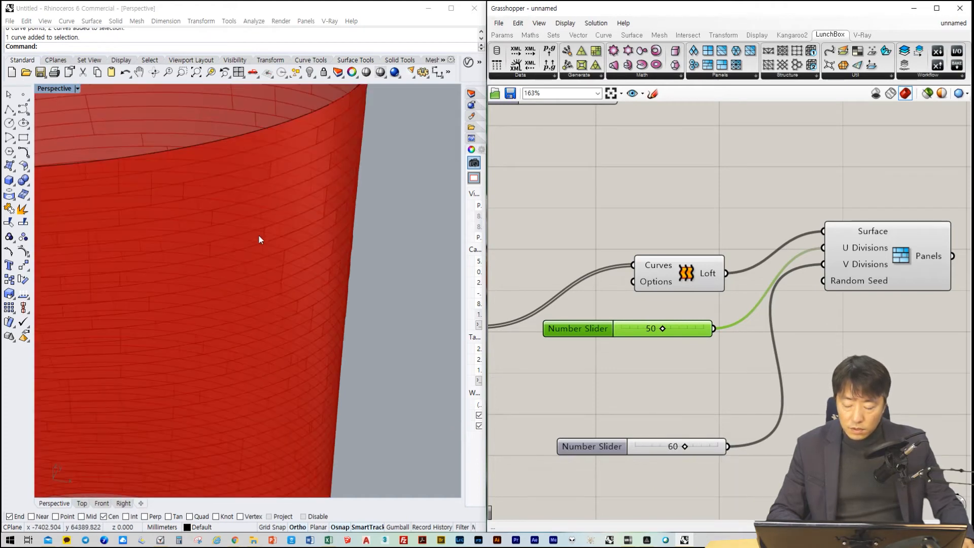
pyautogui.moveTo(270, 242); pyautogui.dragTo(298, 258, button='right')
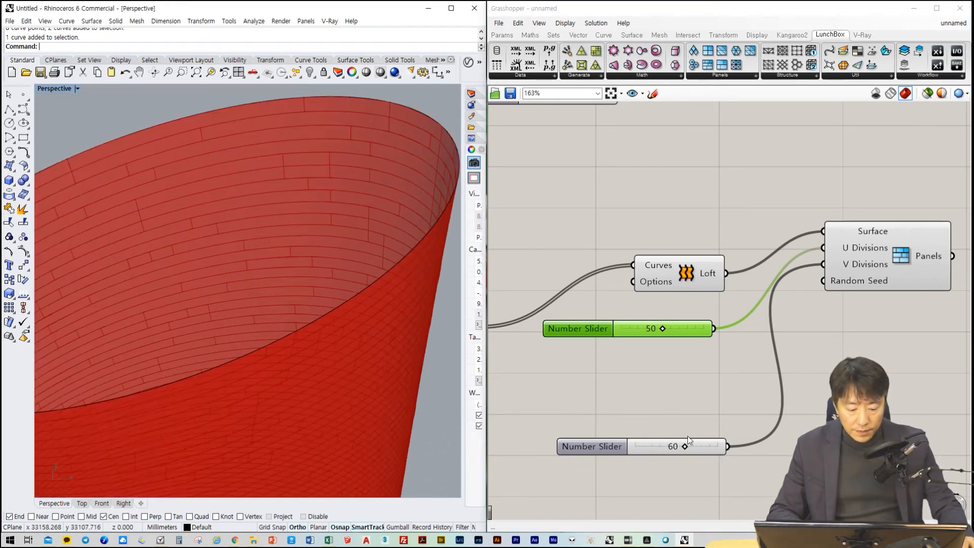
# Set the V Divisions slider to 62 and align it directly beneath the U Divisions slider
pyautogui.moveTo(684, 446); pyautogui.dragTo(669, 399)
pyautogui.scroll(-3, 795, 426)
pyautogui.click(784, 459)
pyautogui.moveTo(849, 429); pyautogui.dragTo(800, 403, button='right')
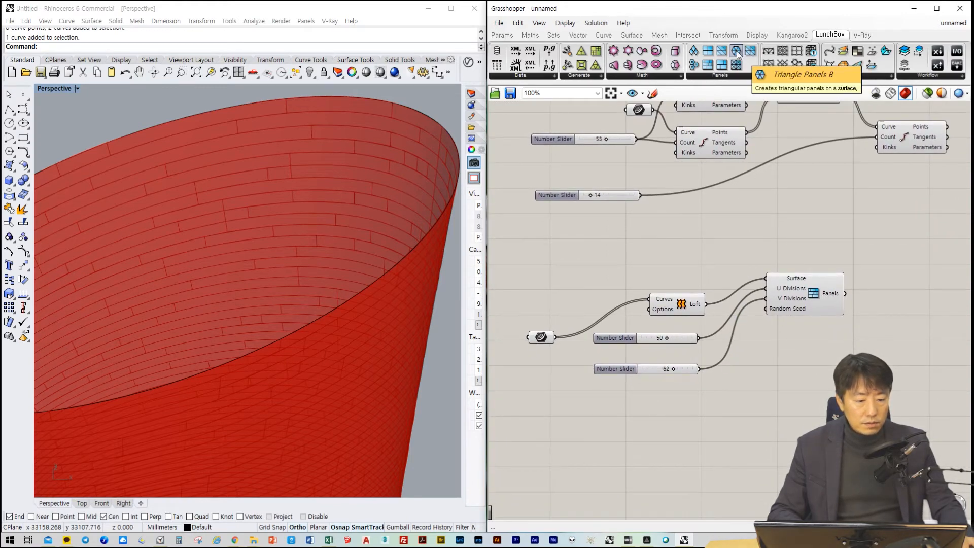
# Replace the panel component with Triangle Panels B, wiring Loft to Surface, the 50 slider to U Divisions and the 62 slider to V Divisions
pyautogui.moveTo(748, 54); pyautogui.dragTo(801, 401)
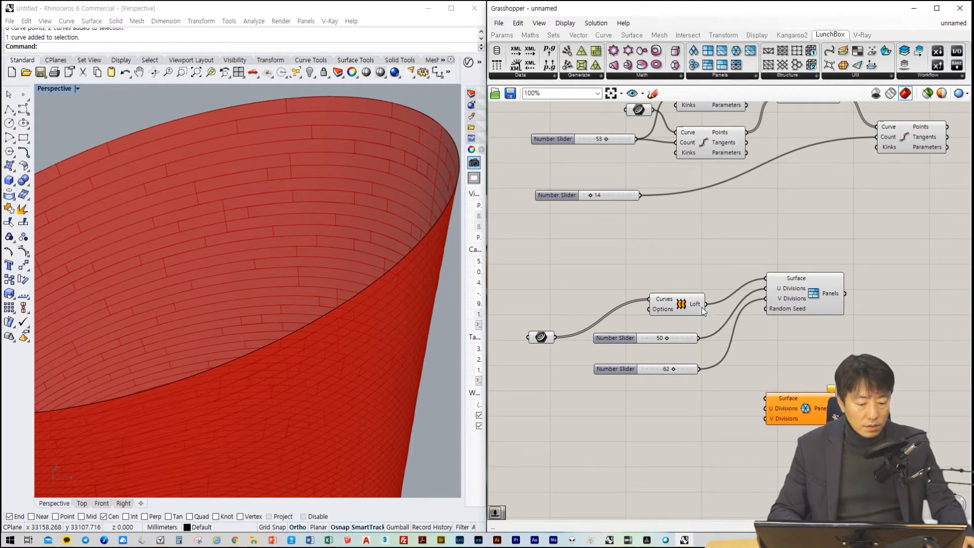
pyautogui.moveTo(705, 304); pyautogui.dragTo(766, 398)
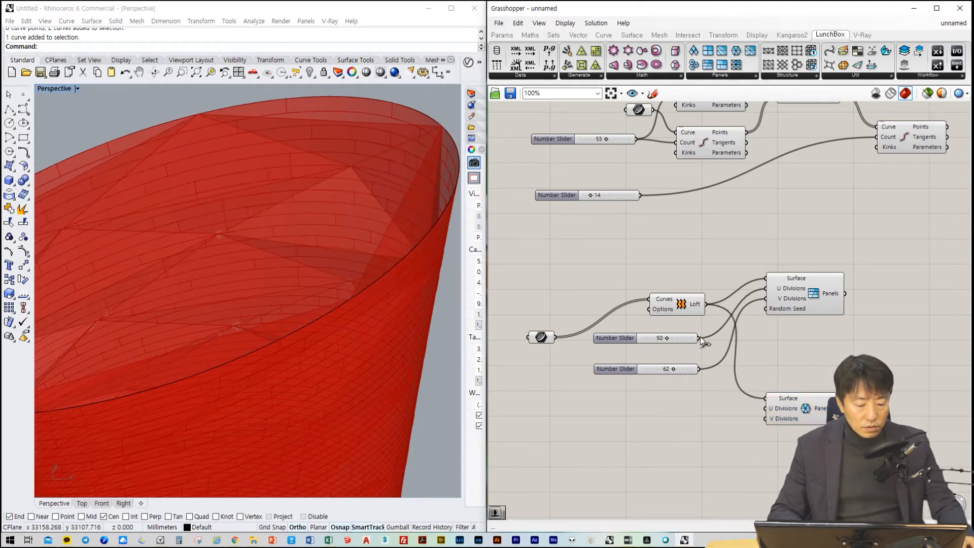
pyautogui.moveTo(699, 338); pyautogui.dragTo(766, 399)
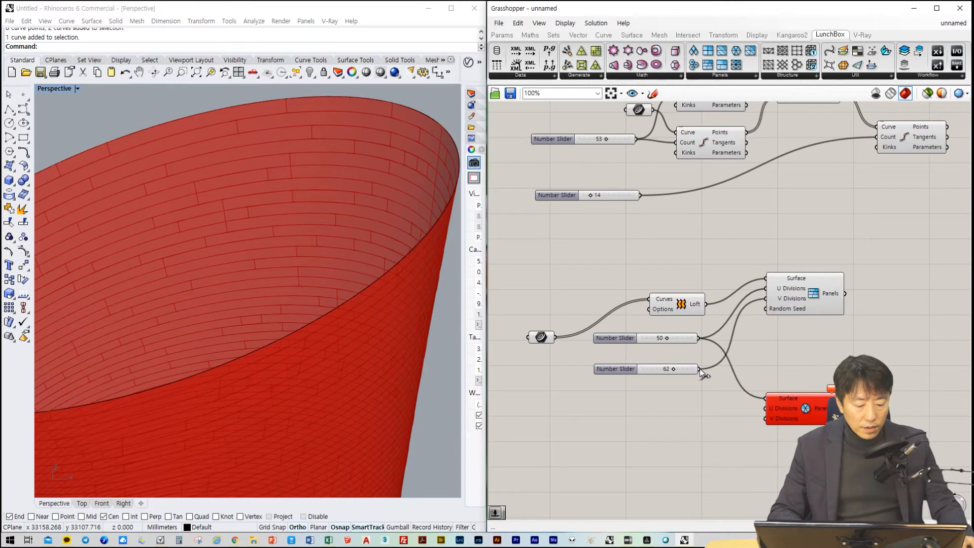
pyautogui.moveTo(699, 369); pyautogui.dragTo(765, 408)
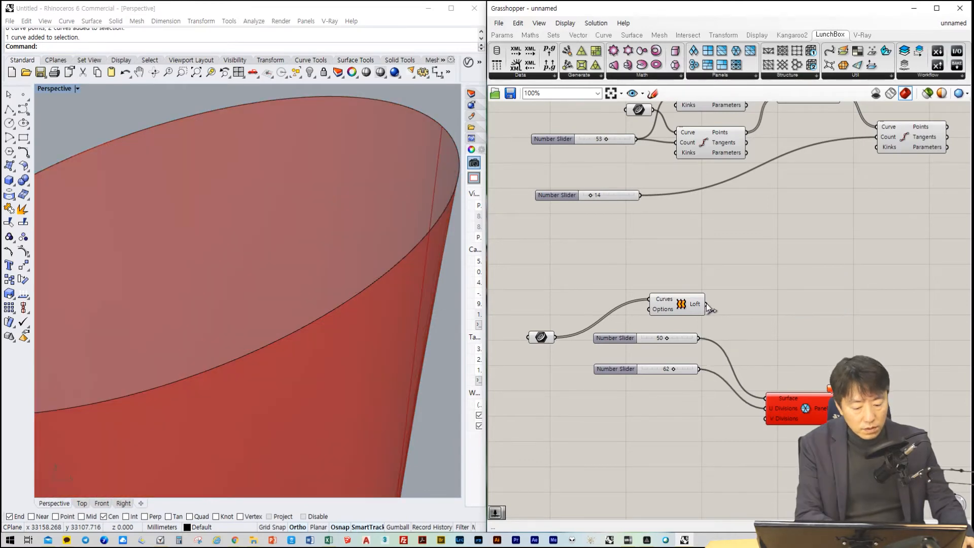
pyautogui.moveTo(706, 303); pyautogui.dragTo(766, 398)
pyautogui.moveTo(699, 339); pyautogui.dragTo(765, 408)
pyautogui.moveTo(698, 369); pyautogui.dragTo(754, 421)
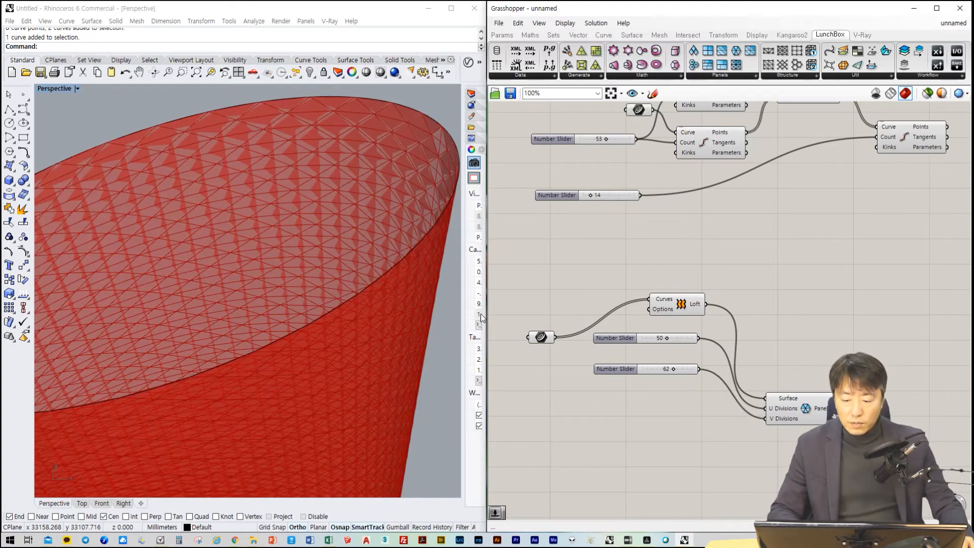
# Coarsen the triangle panels by setting the U Divisions slider to 22 and the V Divisions slider to 32
pyautogui.scroll(3, 291, 315)
pyautogui.scroll(-6, 296, 306)
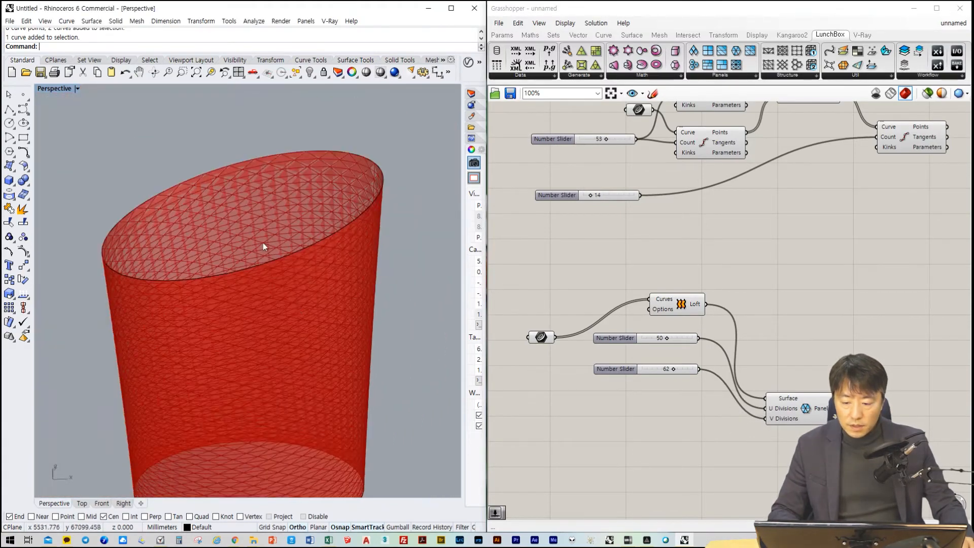
pyautogui.scroll(2, 263, 243)
pyautogui.rightClick(257, 231)
pyautogui.scroll(5, 256, 231)
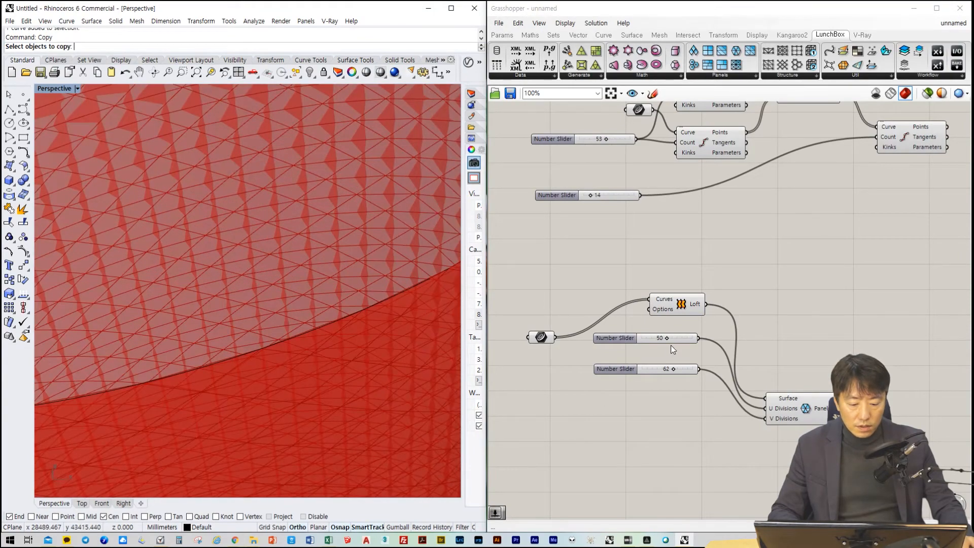
pyautogui.moveTo(668, 337); pyautogui.dragTo(657, 368)
pyautogui.scroll(-12, 304, 315)
pyautogui.scroll(7, 267, 323)
pyautogui.moveTo(264, 344); pyautogui.dragTo(378, 303, button='right')
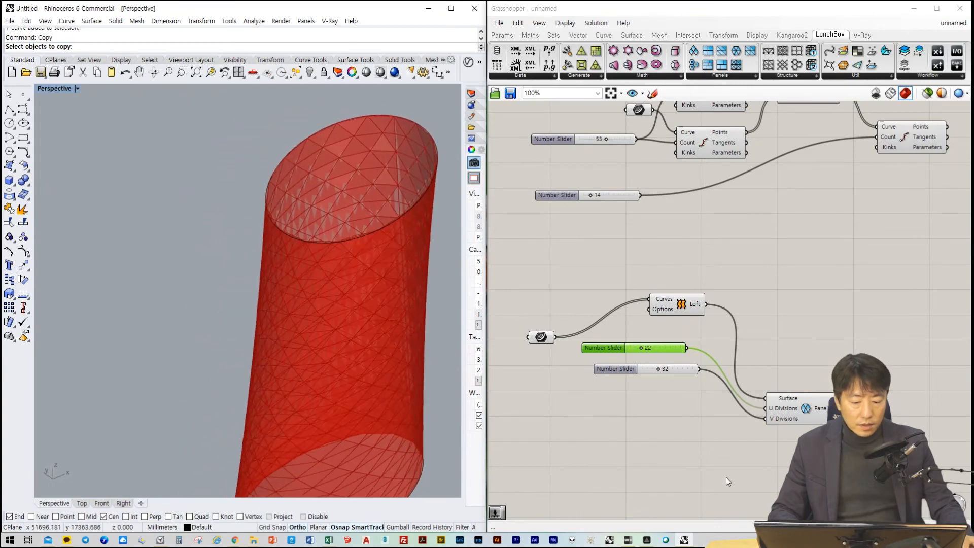
pyautogui.click(775, 454)
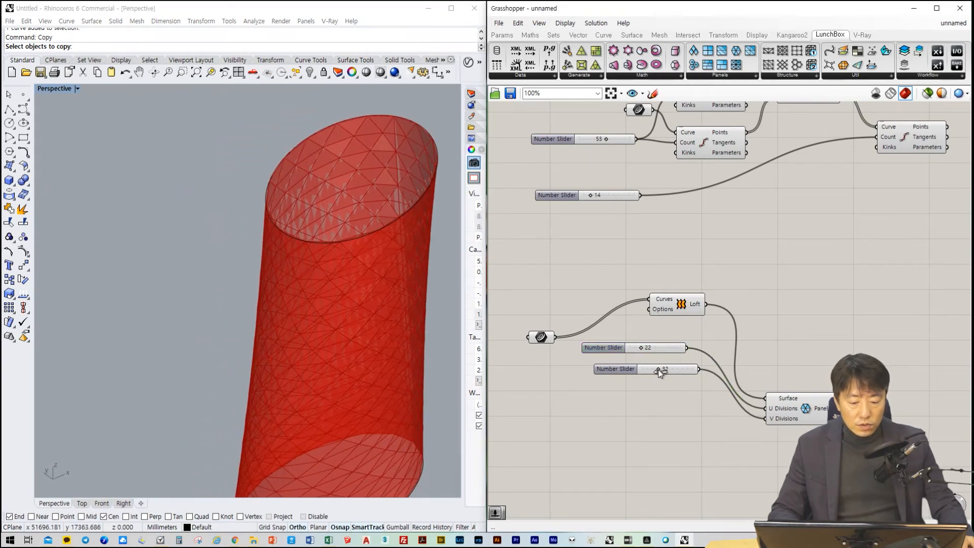
# Set the triangle panels' V Divisions slider to 42 and inspect the tower's triangulation
pyautogui.moveTo(659, 369)
pyautogui.mouseDown()
pyautogui.moveTo(671, 366)
pyautogui.moveTo(663, 366)
pyautogui.mouseUp()
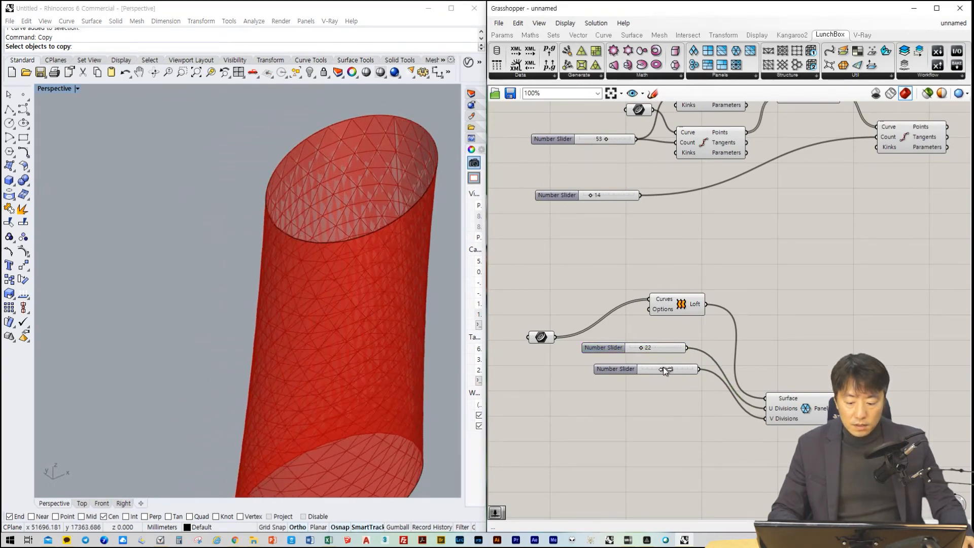
pyautogui.scroll(-5, 374, 391)
pyautogui.moveTo(373, 391); pyautogui.dragTo(274, 361, button='right')
pyautogui.scroll(5, 187, 370)
pyautogui.moveTo(187, 370); pyautogui.dragTo(287, 357, button='right')
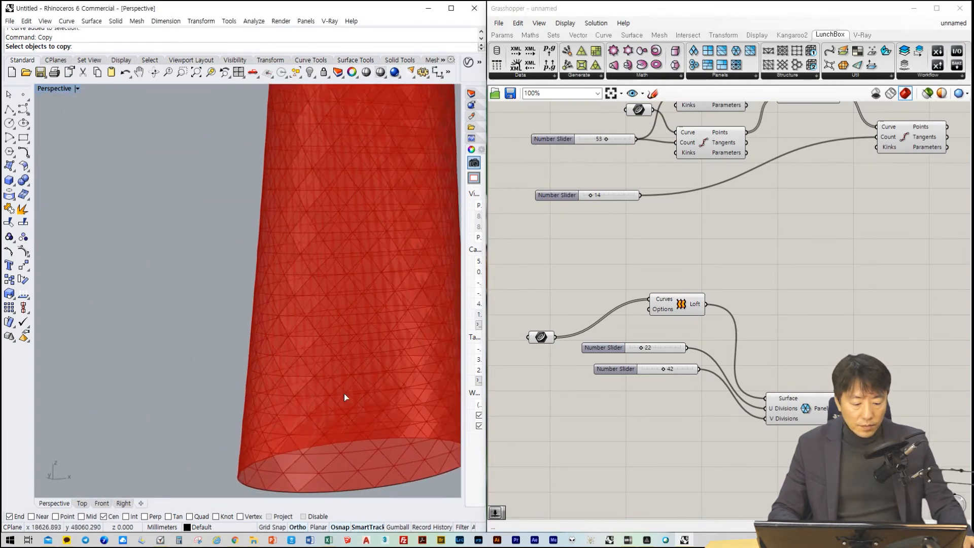
pyautogui.click(784, 408)
pyautogui.rightClick(785, 409)
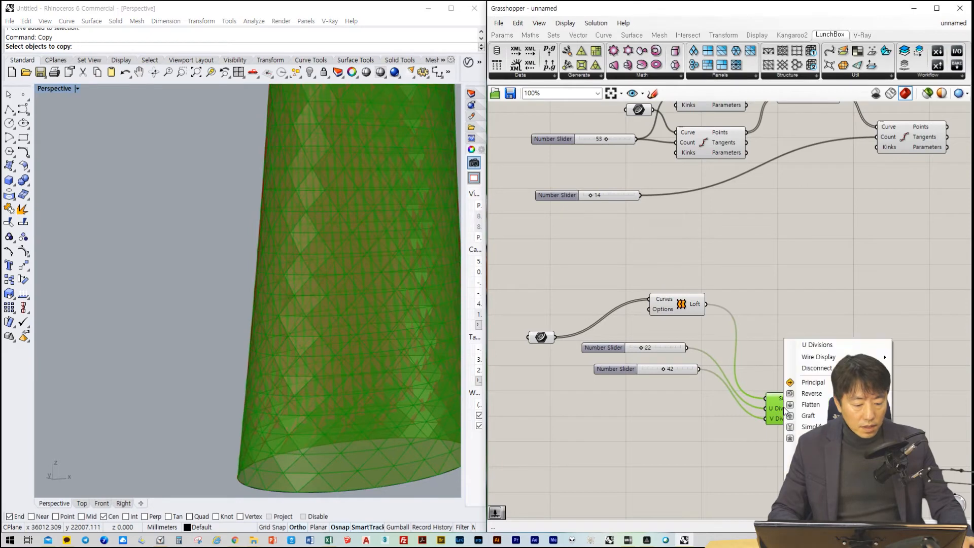
pyautogui.moveTo(842, 368)
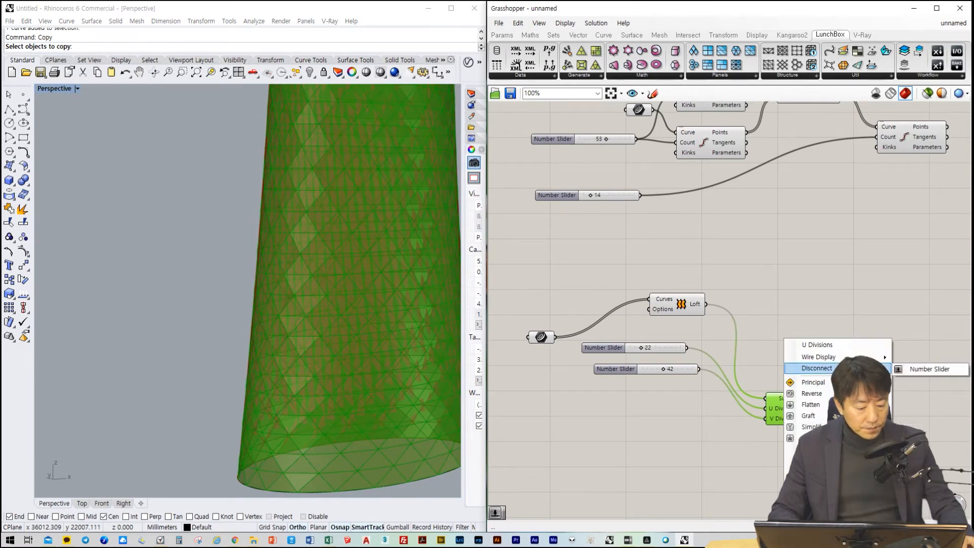
pyautogui.click(744, 488)
# Bake the triangle panels component into Rhino with the object name Panel
pyautogui.click(819, 407)
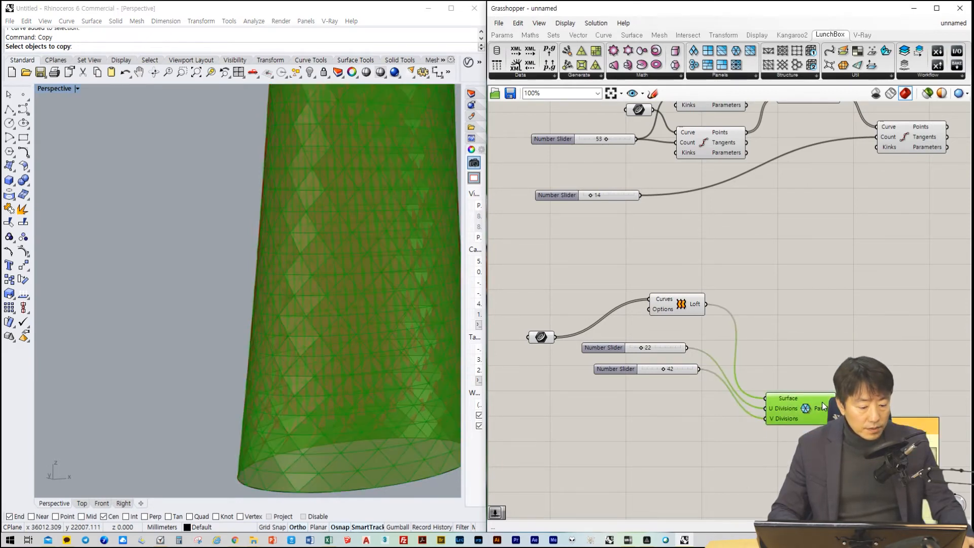
pyautogui.click(842, 432)
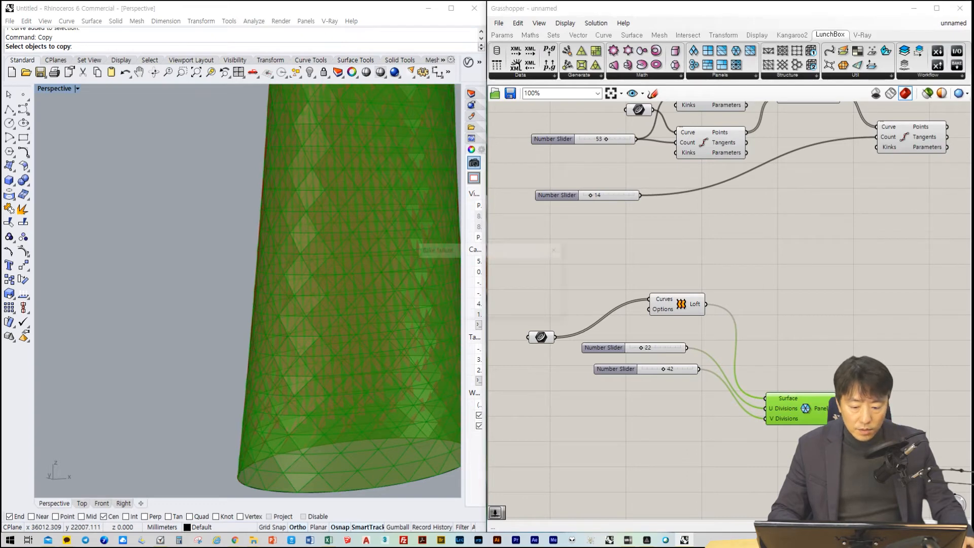
pyautogui.click(538, 308)
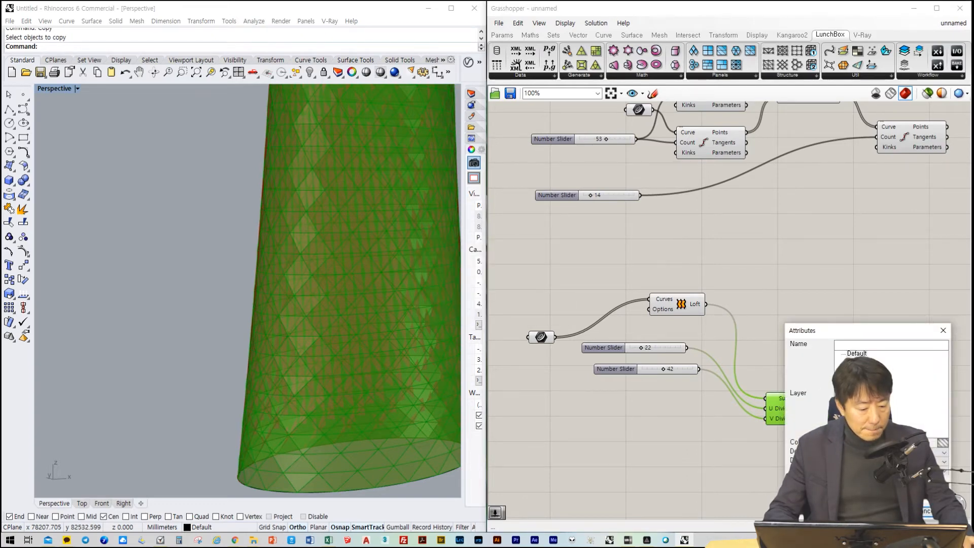
pyautogui.click(872, 348)
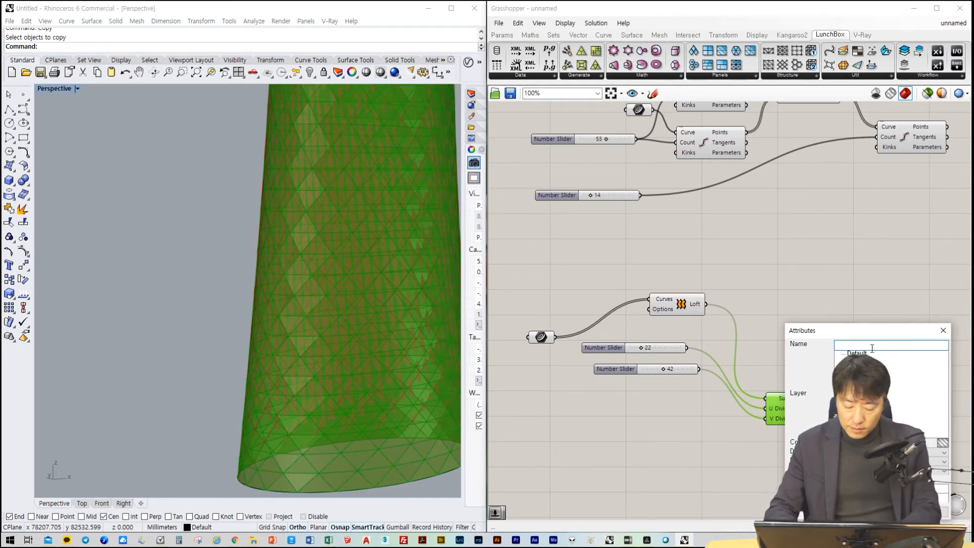
pyautogui.write('Pane')
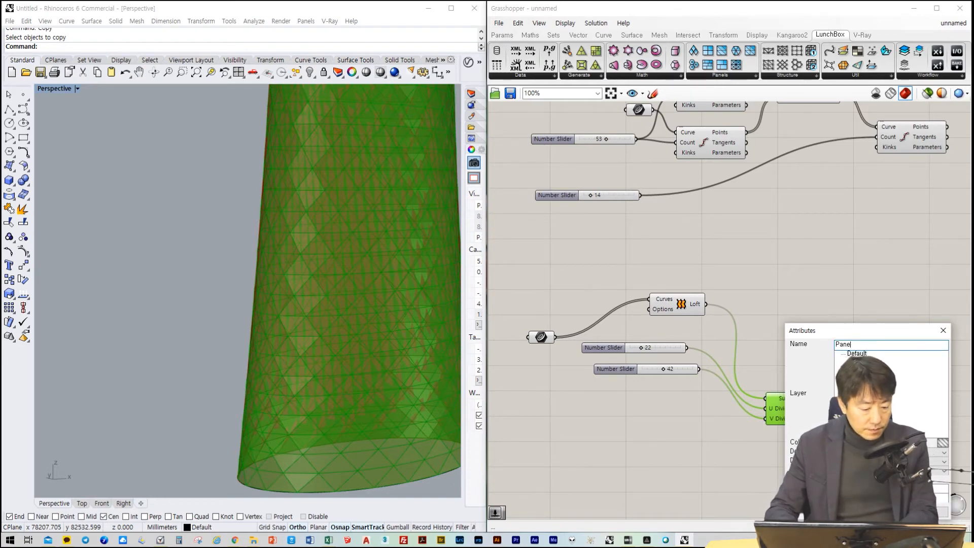
pyautogui.write('l')
pyautogui.press('Return')
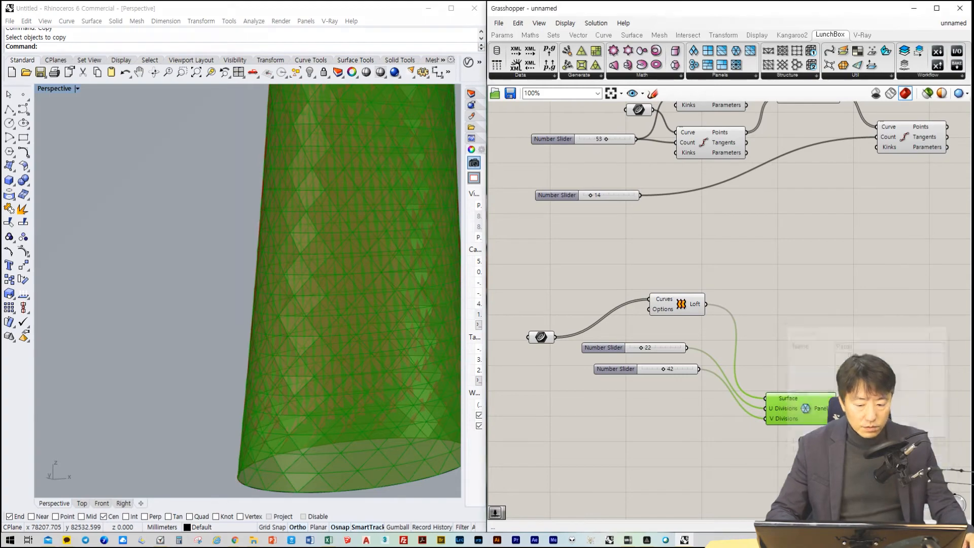
# Save the Grasshopper definition on the desktop under the file name example
pyautogui.moveTo(333, 274)
pyautogui.mouseDown(button='right')
pyautogui.moveTo(335, 316)
pyautogui.moveTo(349, 267)
pyautogui.mouseUp(button='right')
pyautogui.click(344, 275)
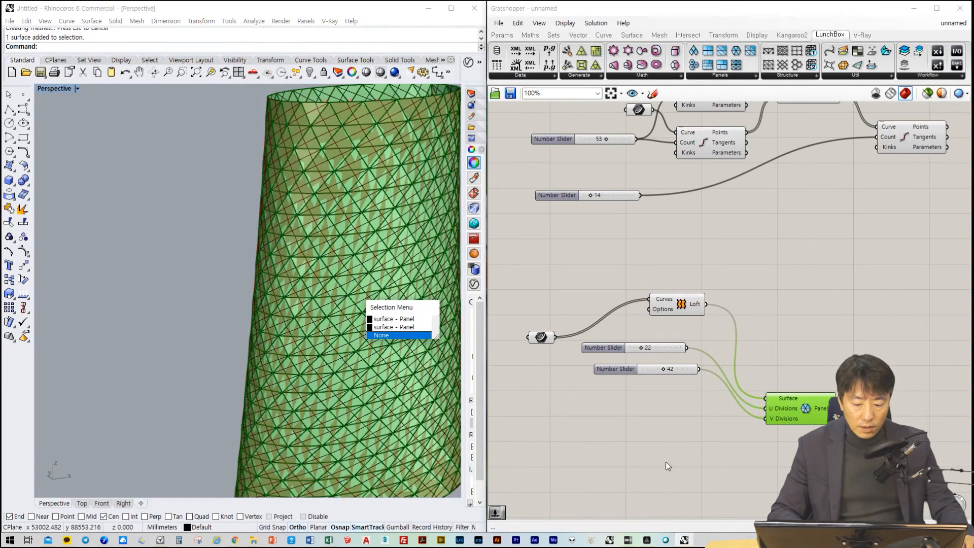
pyautogui.click(666, 461)
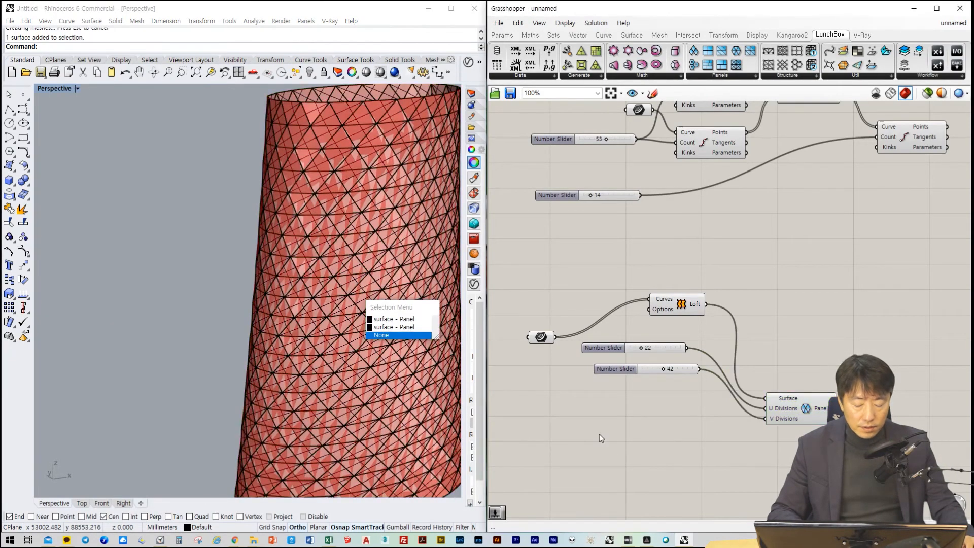
pyautogui.click(499, 23)
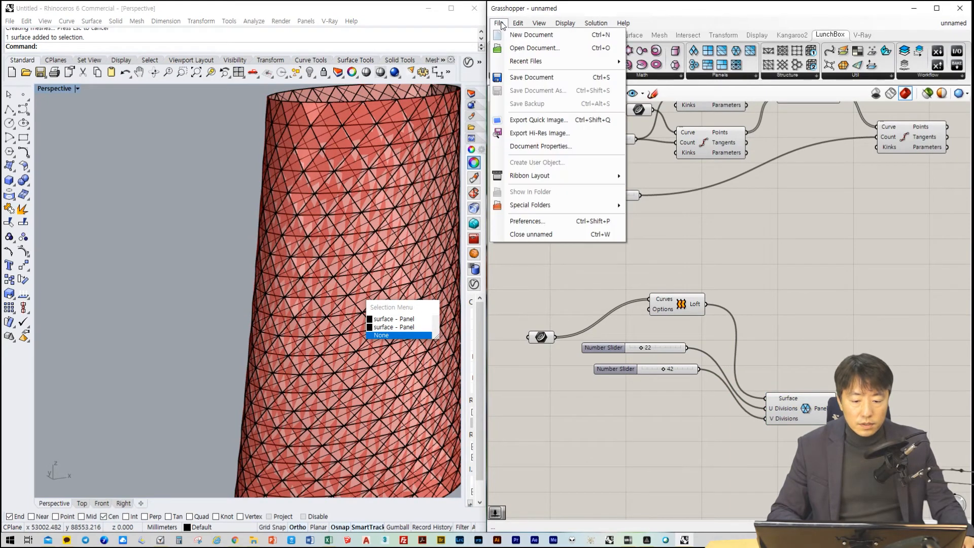
pyautogui.click(531, 80)
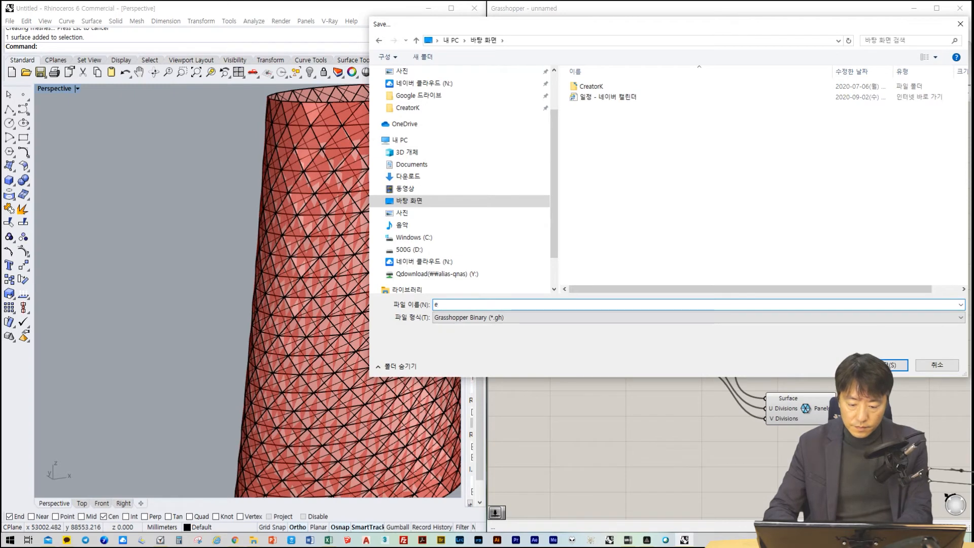
pyautogui.write('le')
pyautogui.press('Return')
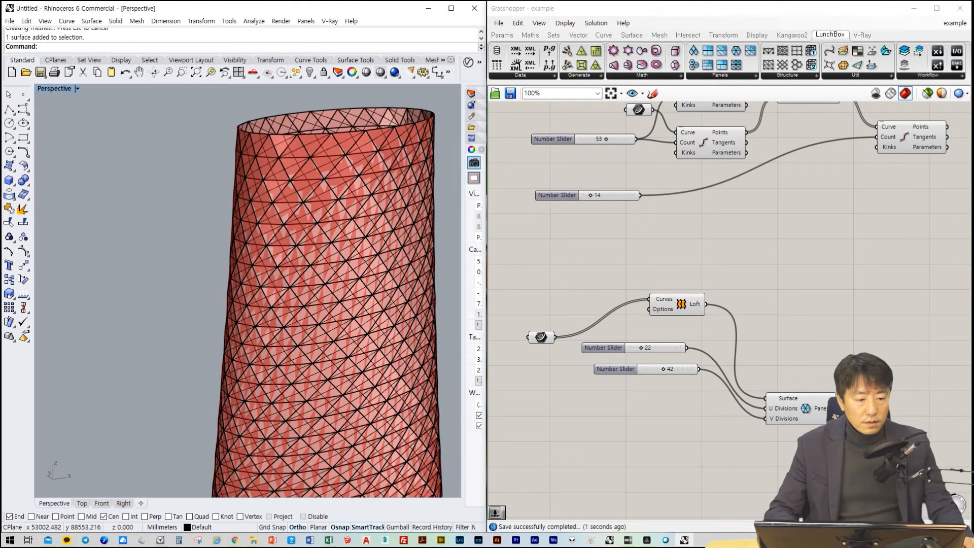
# Close the Grasshopper window and maximize the Rhino window to show only the baked tower
pyautogui.keyDown('shift'); pyautogui.moveTo(335, 223); pyautogui.dragTo(204, 345, button='right'); pyautogui.keyUp('shift')
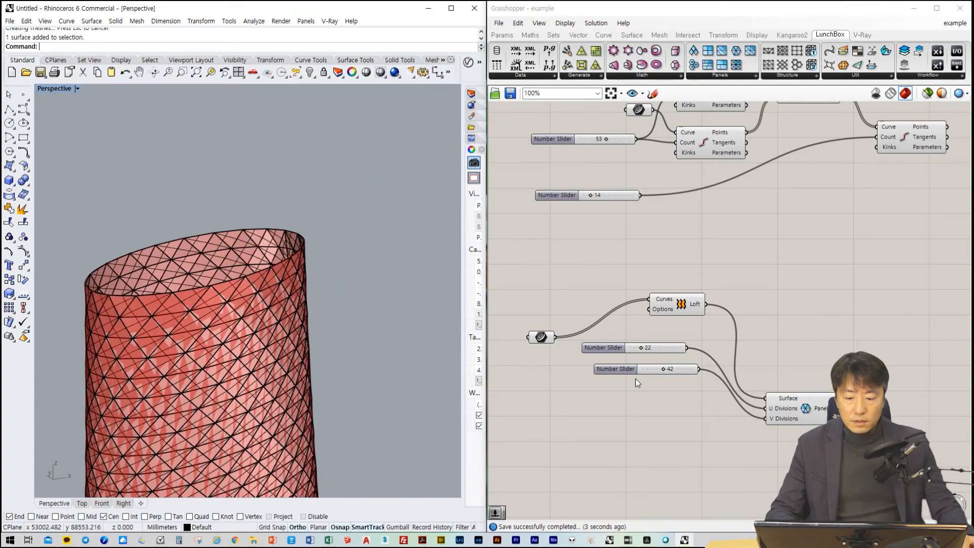
pyautogui.click(960, 8)
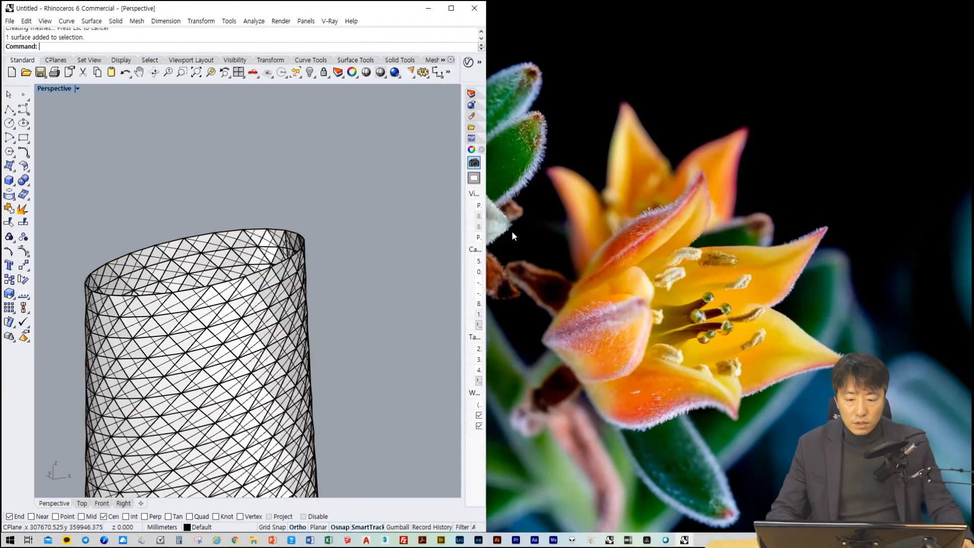
pyautogui.click(451, 9)
# Delete several adjacent triangular panels on the lower front of the baked tower to make an opening
pyautogui.scroll(-5, 425, 351)
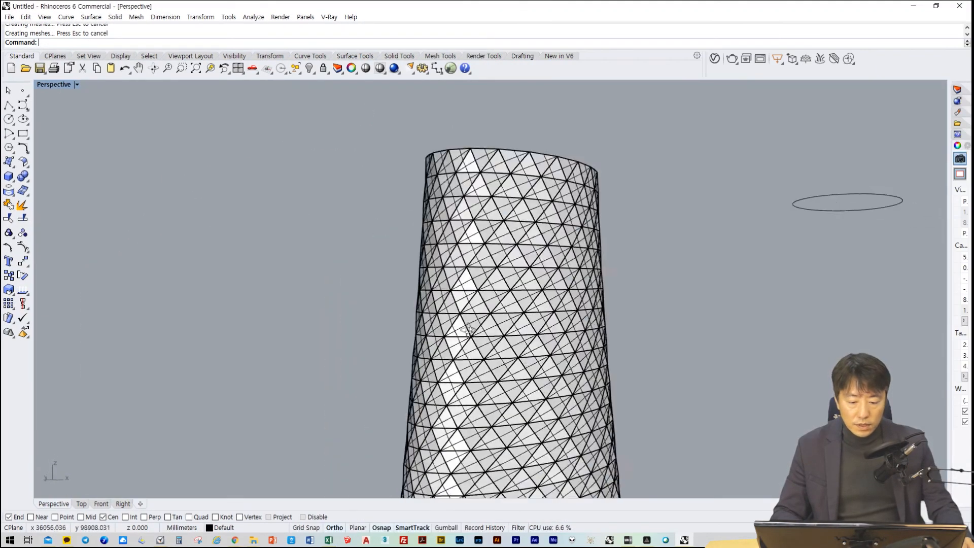
pyautogui.scroll(5, 425, 351)
pyautogui.click(430, 346)
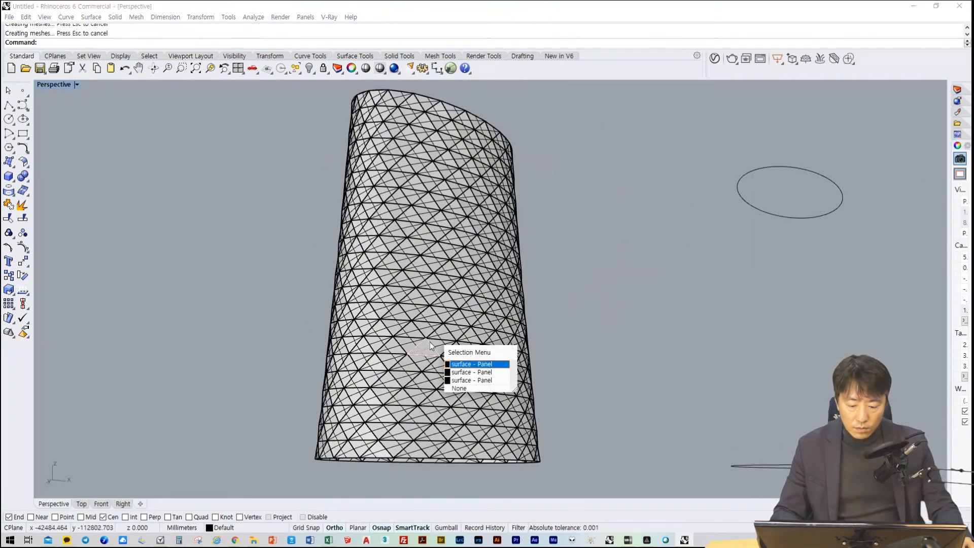
pyautogui.click(468, 364)
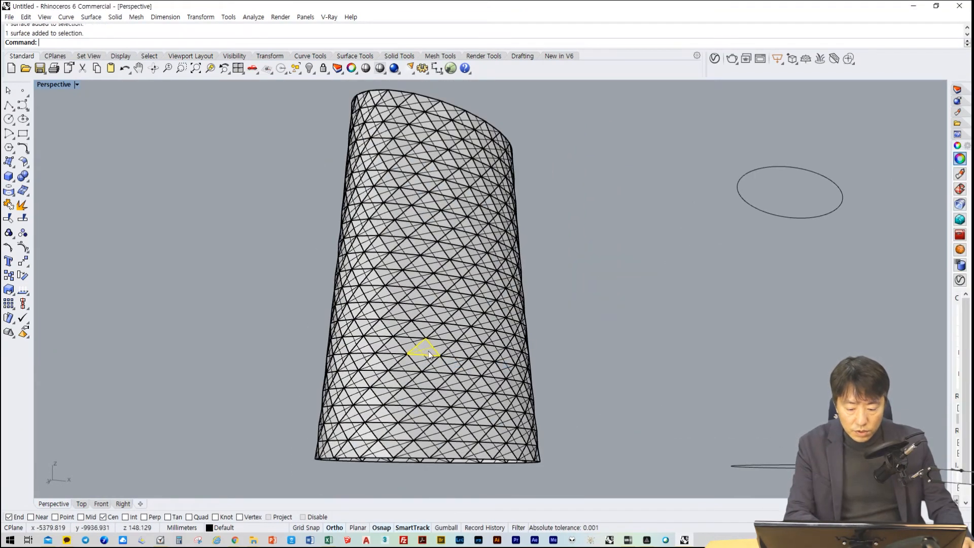
pyautogui.press('Delete')
pyautogui.scroll(10, 495, 347)
pyautogui.click(589, 301)
pyautogui.press('Delete')
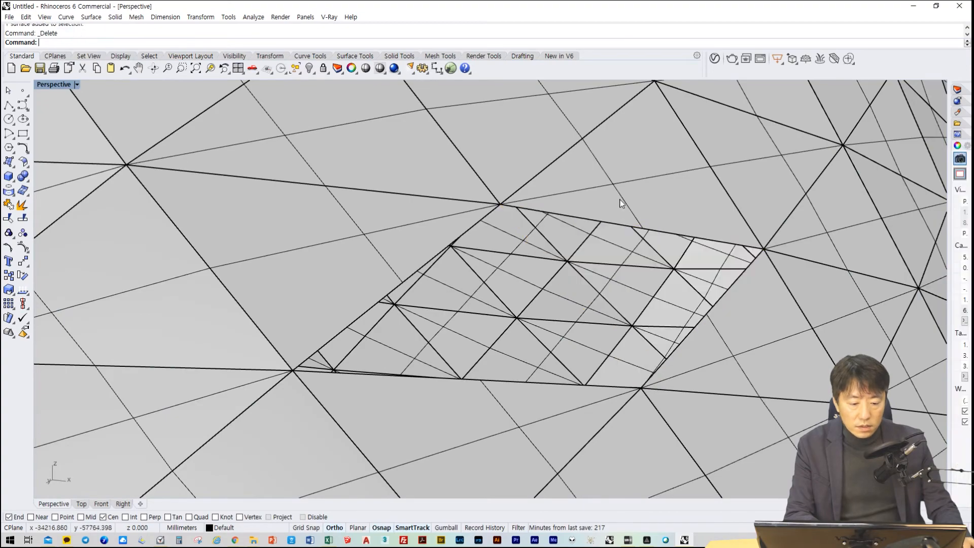
pyautogui.click(620, 198)
pyautogui.press('Delete')
pyautogui.click(792, 174)
pyautogui.press('Delete')
pyautogui.click(820, 236)
pyautogui.press('Delete')
# Examine the panel tower around the opening, checking the triangular facets and how their corners meet
pyautogui.scroll(-10, 632, 393)
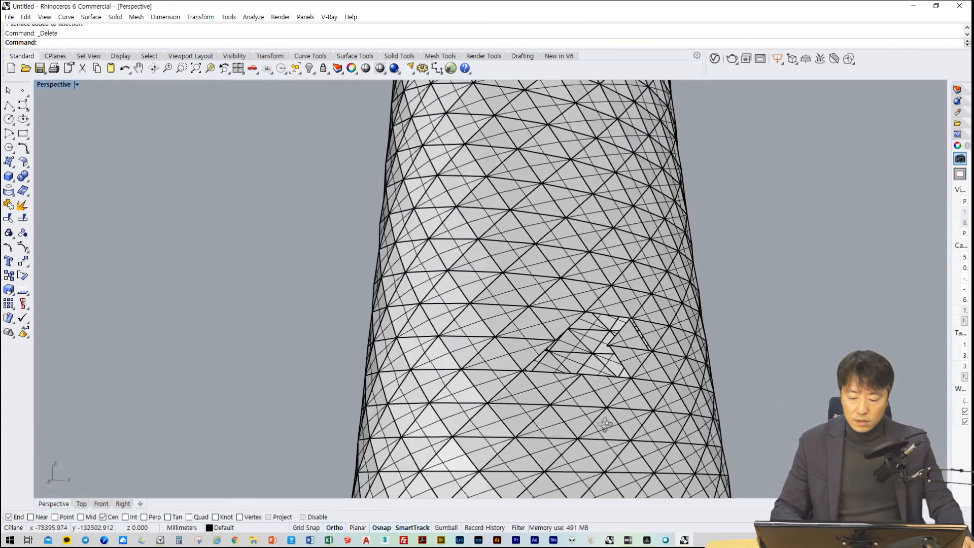
pyautogui.moveTo(405, 407); pyautogui.dragTo(439, 282, button='right')
pyautogui.scroll(4, 529, 428)
pyautogui.scroll(5, 525, 393)
pyautogui.scroll(-6, 543, 413)
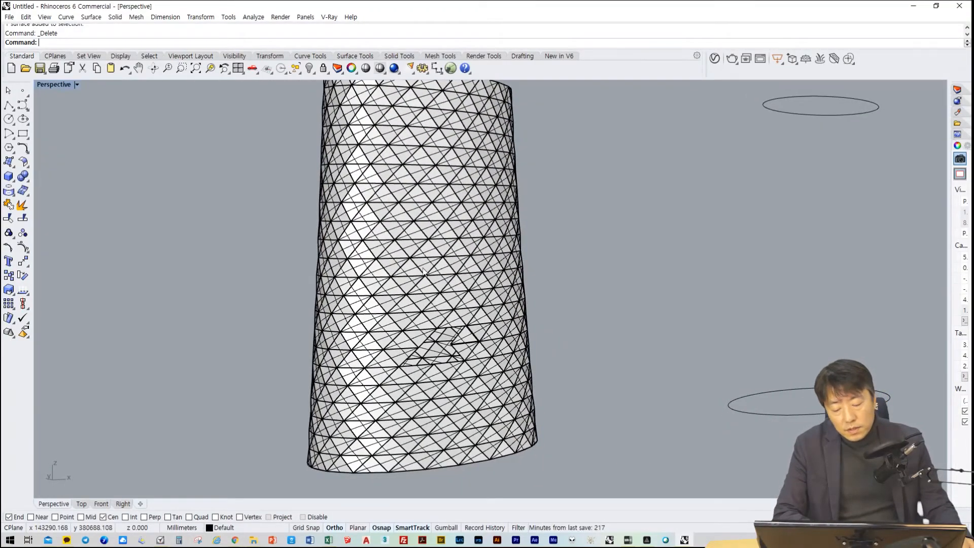
pyautogui.scroll(3, 386, 377)
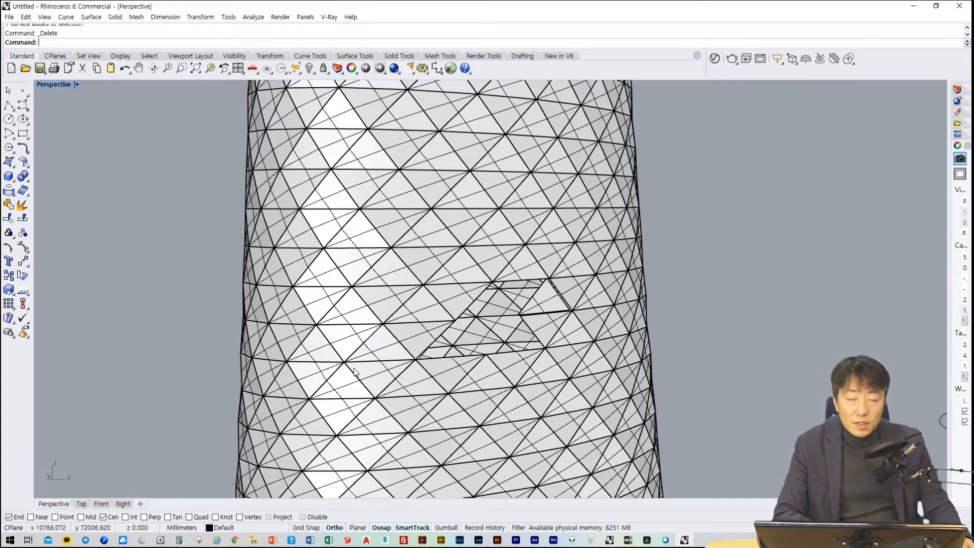
pyautogui.scroll(2, 311, 301)
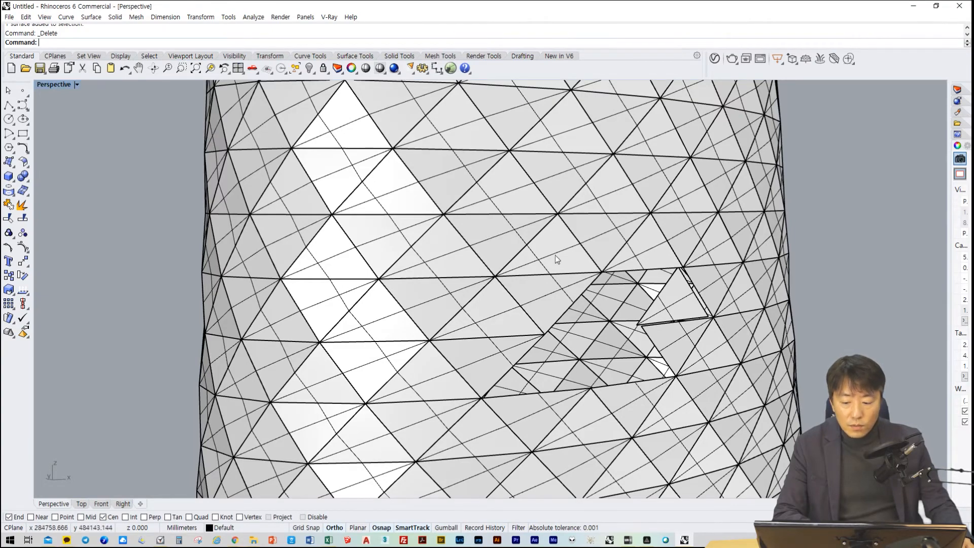
pyautogui.scroll(5, 283, 286)
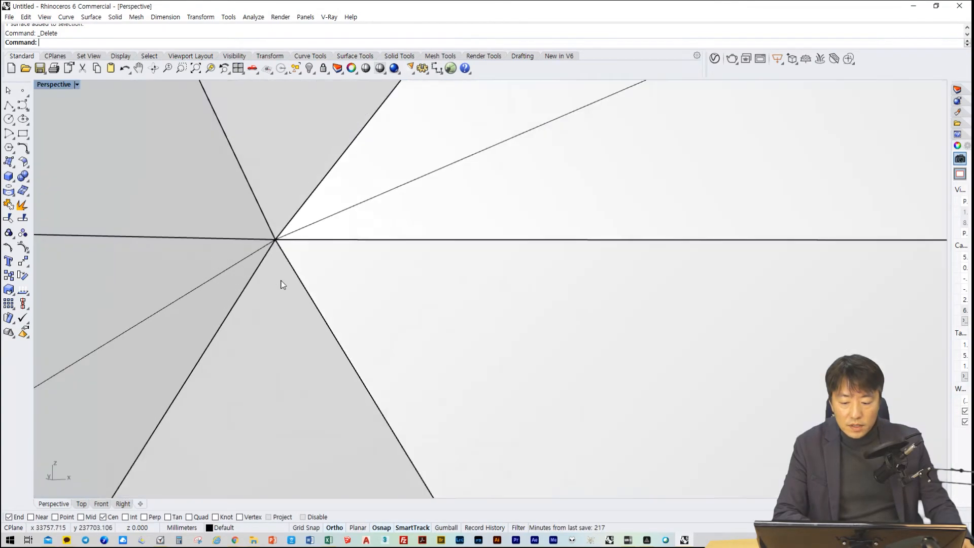
pyautogui.scroll(-5, 282, 284)
pyautogui.moveTo(303, 291); pyautogui.dragTo(388, 315, button='right')
pyautogui.scroll(-5, 388, 315)
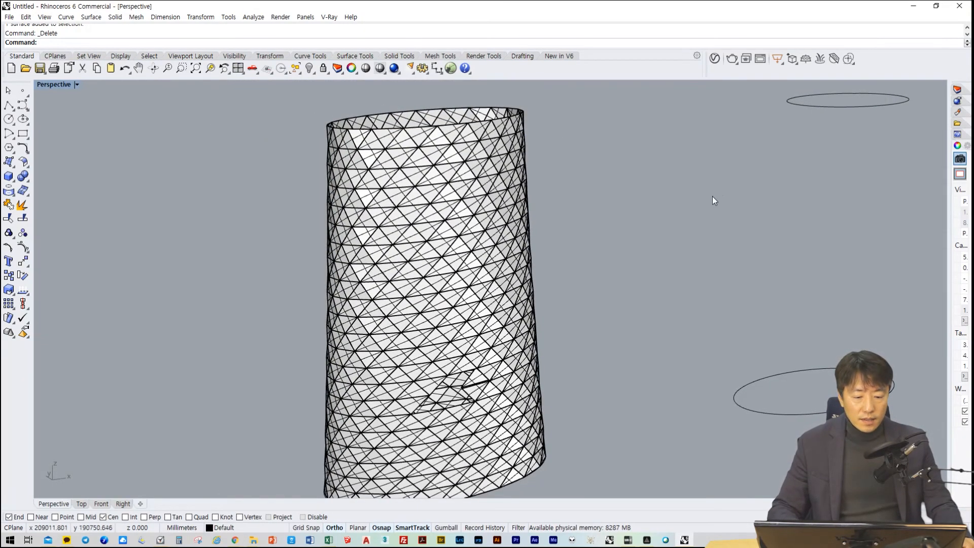
# Try reshaping the upper ellipse by moving three of its control points outward, and undo the point moves
pyautogui.moveTo(805, 168); pyautogui.dragTo(726, 333, button='right')
pyautogui.click(674, 153)
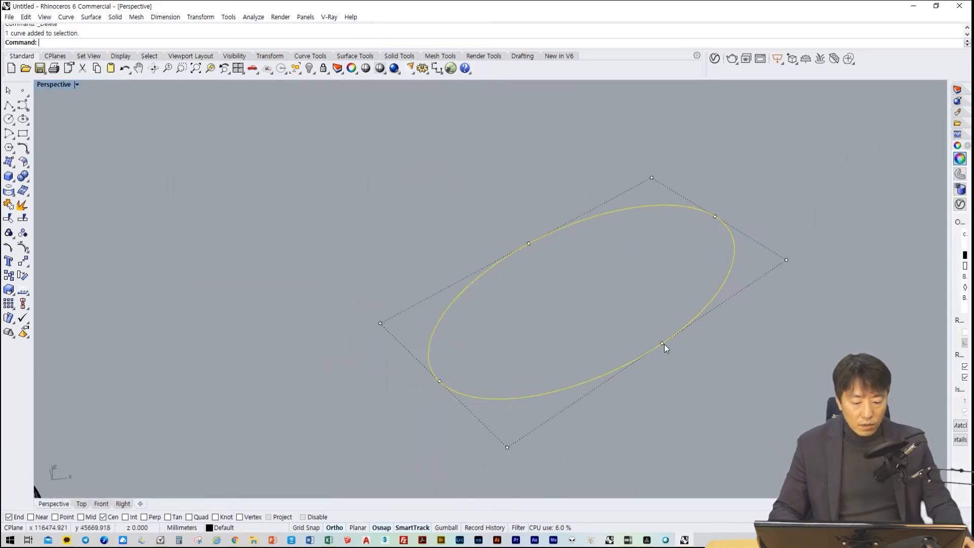
pyautogui.moveTo(663, 343); pyautogui.dragTo(758, 372)
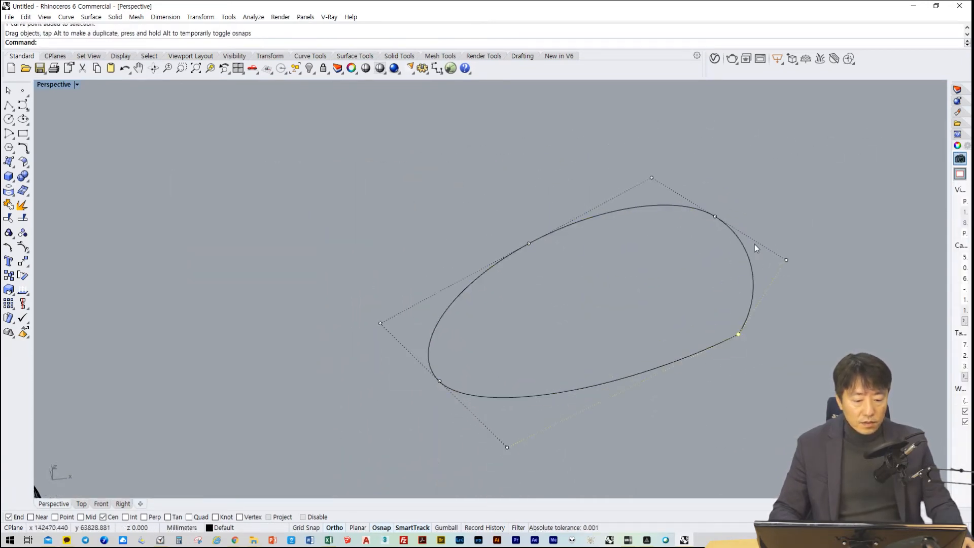
pyautogui.moveTo(715, 216); pyautogui.dragTo(794, 209)
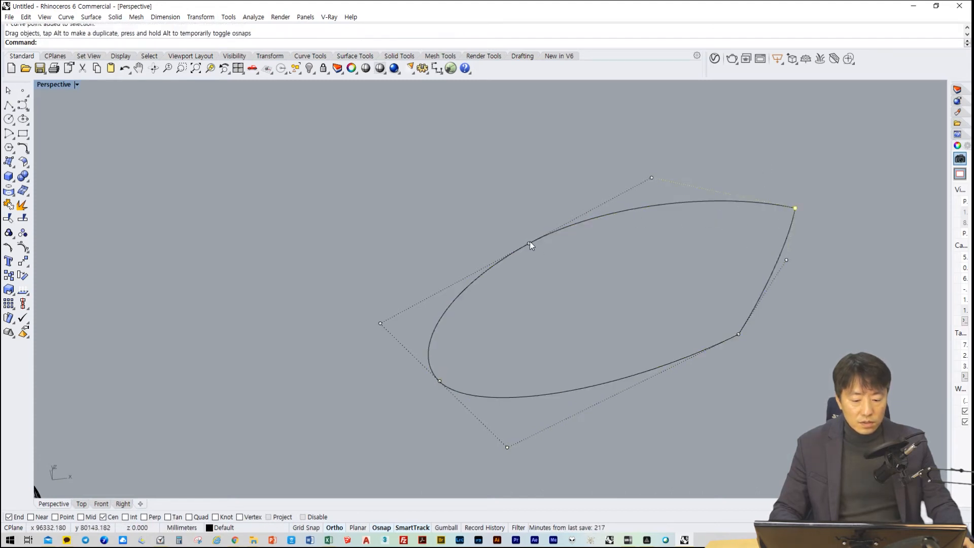
pyautogui.moveTo(529, 244); pyautogui.dragTo(514, 198)
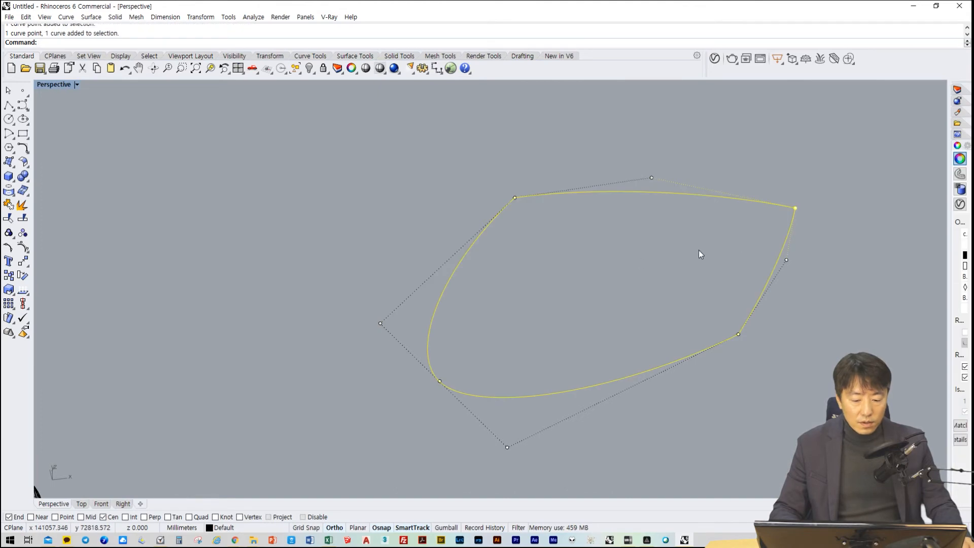
pyautogui.scroll(-8, 573, 297)
pyautogui.hotkey('ctrl', 'z')
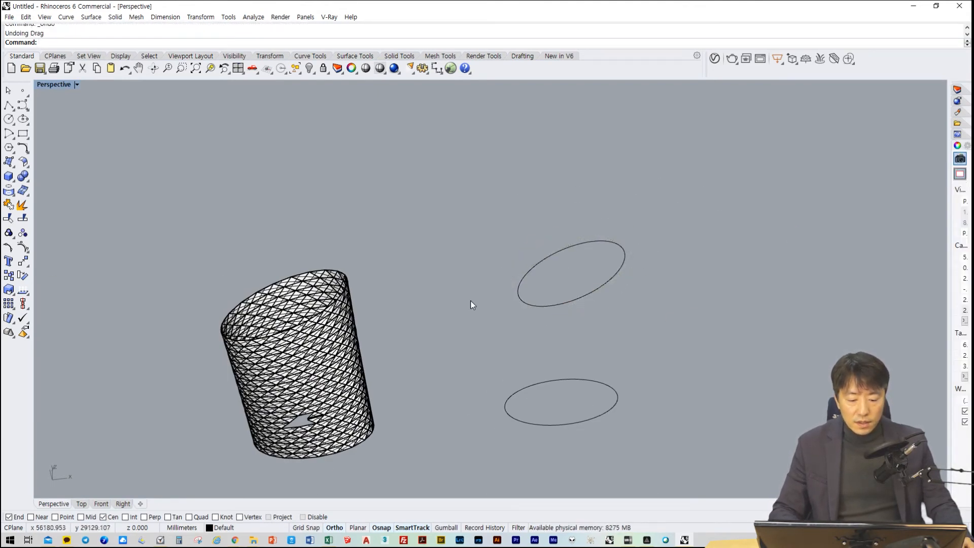
pyautogui.moveTo(452, 202); pyautogui.dragTo(727, 357)
pyautogui.click(728, 357)
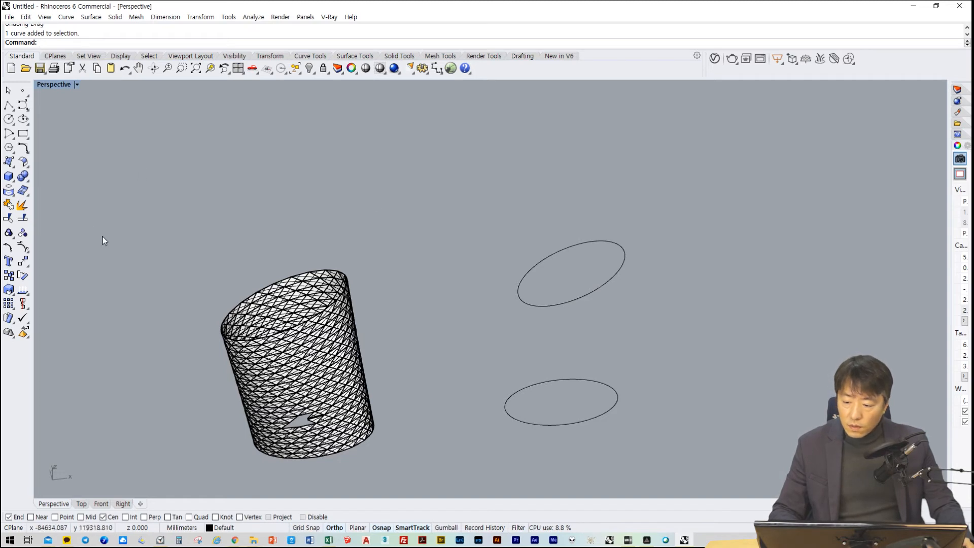
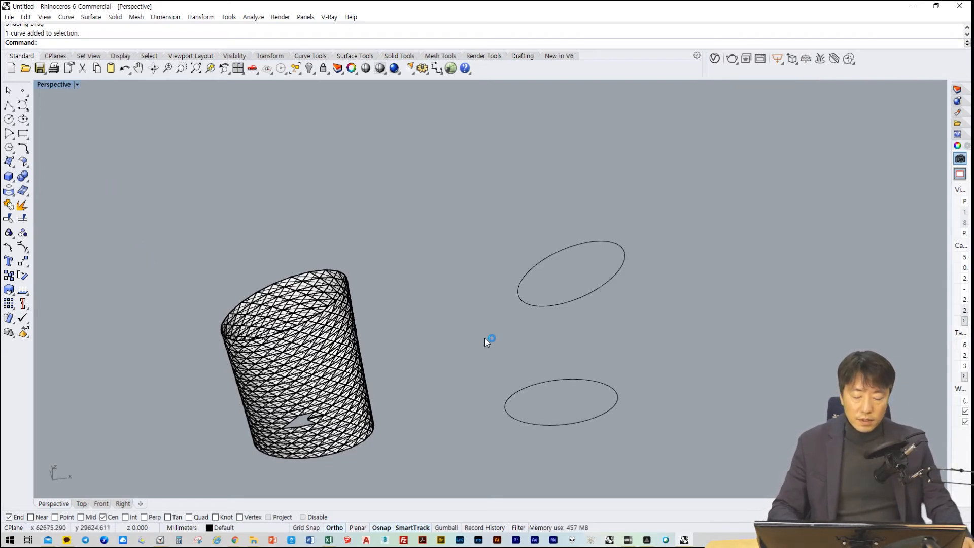
# Draw a large solid sphere on the far side of the two ellipses, away from the panelled tower
pyautogui.scroll(2, 482, 332)
pyautogui.keyDown('shift'); pyautogui.moveTo(493, 367); pyautogui.dragTo(467, 314, button='right'); pyautogui.keyUp('shift')
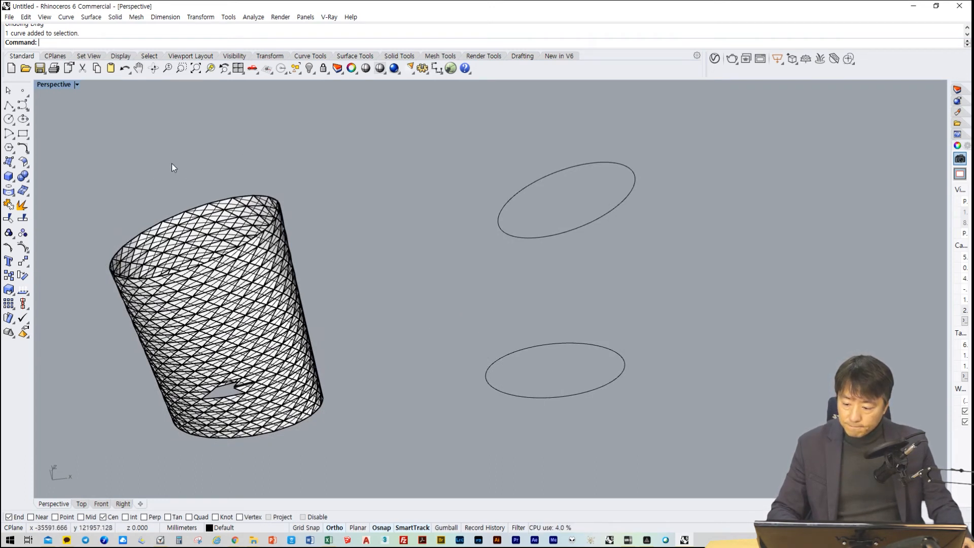
pyautogui.write('Sphere')
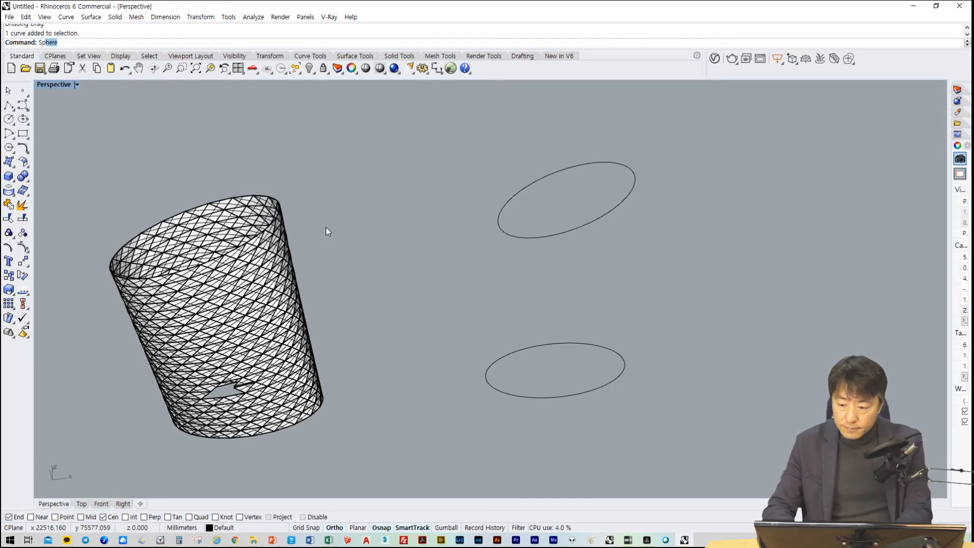
pyautogui.press('Return')
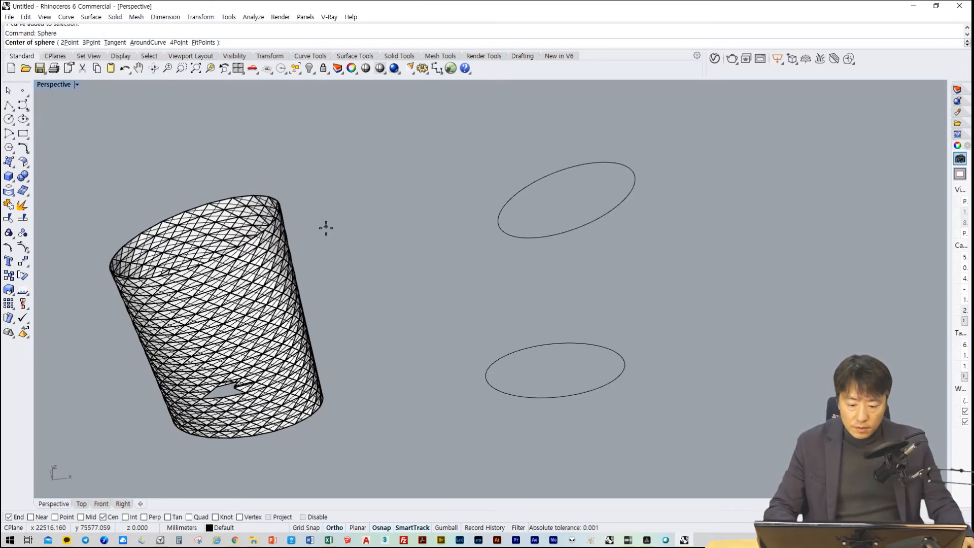
pyautogui.click(722, 335)
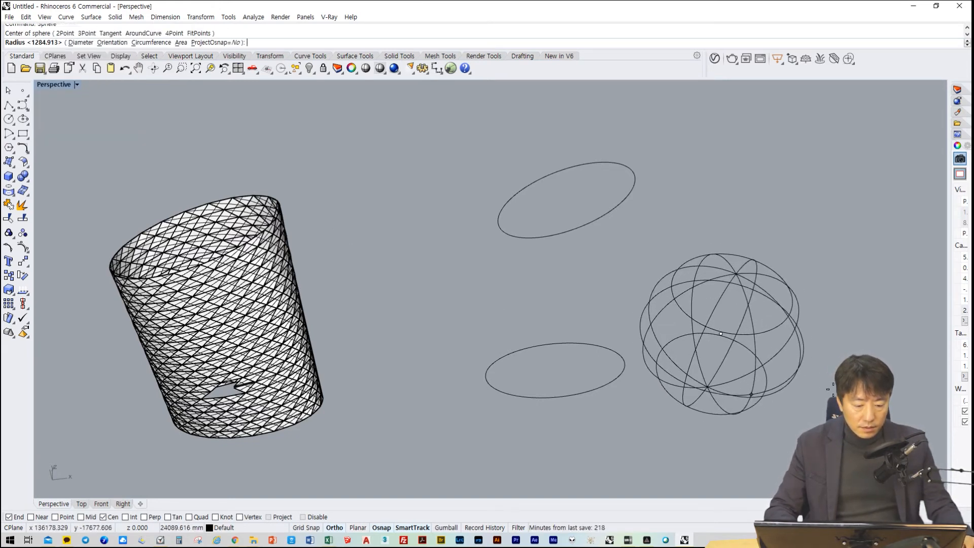
pyautogui.click(821, 337)
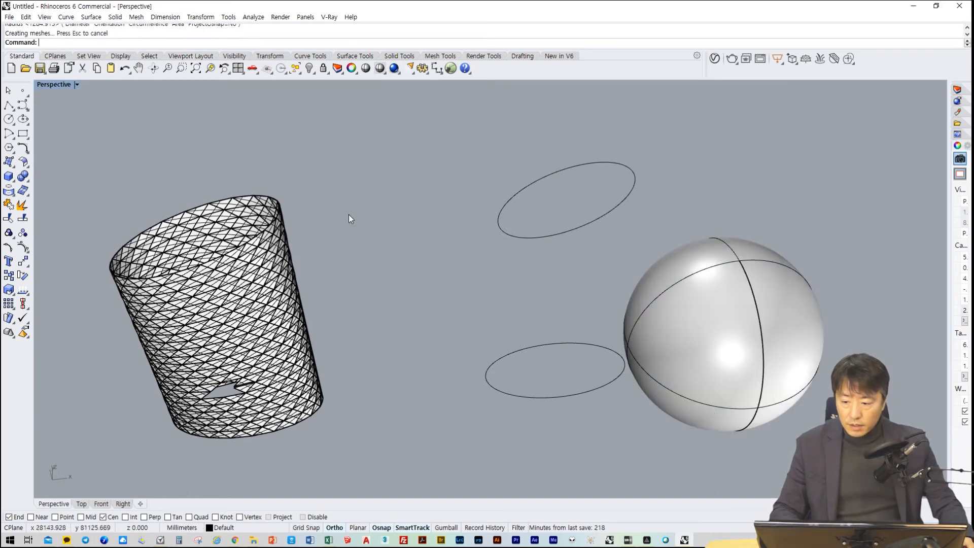
# Display all four viewports and zoom the Perspective, Right and Front views to the extents of the model
pyautogui.doubleClick(53, 86)
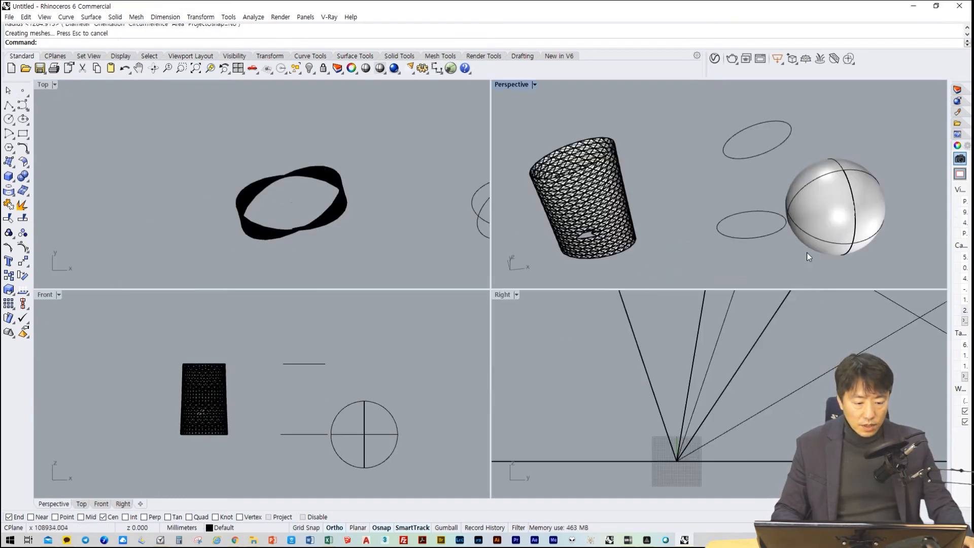
pyautogui.moveTo(807, 252); pyautogui.dragTo(801, 265, button='right')
pyautogui.write('z')
pyautogui.press('space')
pyautogui.write('e')
pyautogui.press('space')
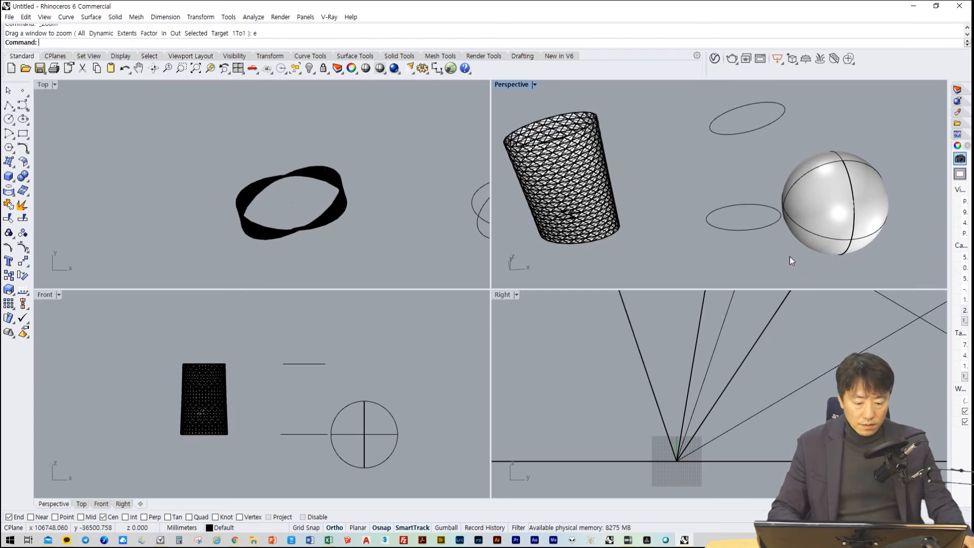
pyautogui.click(603, 429)
pyautogui.write('z')
pyautogui.press('space')
pyautogui.write('e')
pyautogui.press('space')
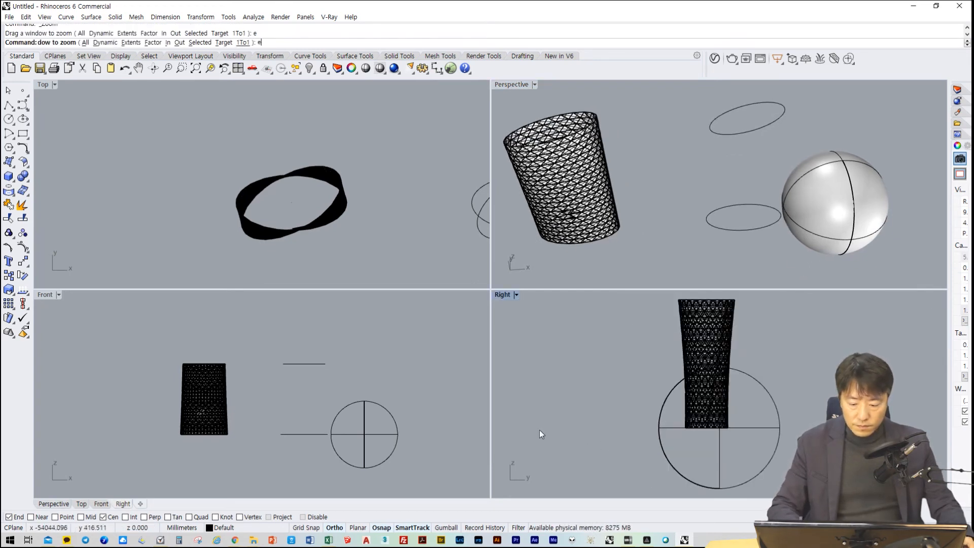
pyautogui.click(257, 392)
pyautogui.write('z')
pyautogui.press('space')
pyautogui.write('e')
pyautogui.press('space')
pyautogui.write('ellipse')
pyautogui.press('space')
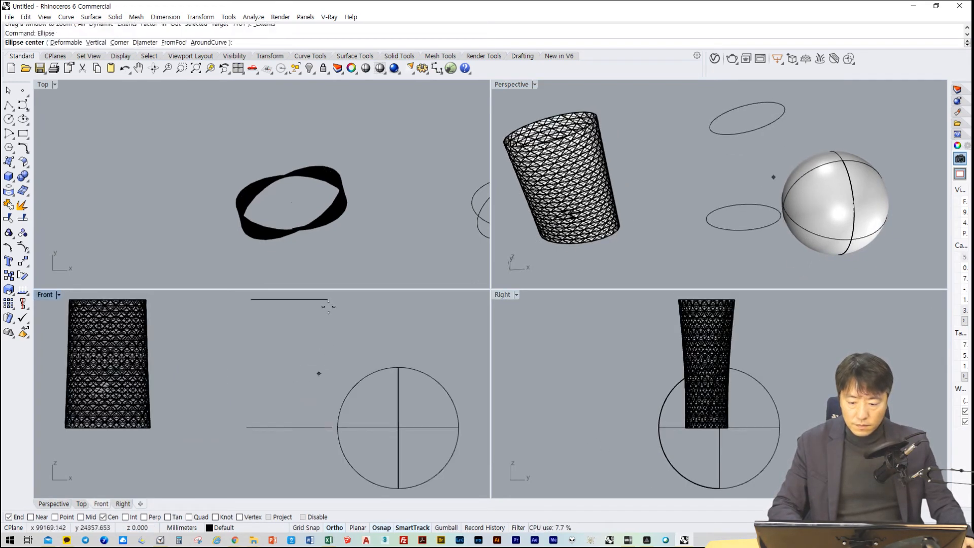
pyautogui.click(423, 181)
pyautogui.write('z')
pyautogui.press('space')
pyautogui.write('e')
pyautogui.press('space')
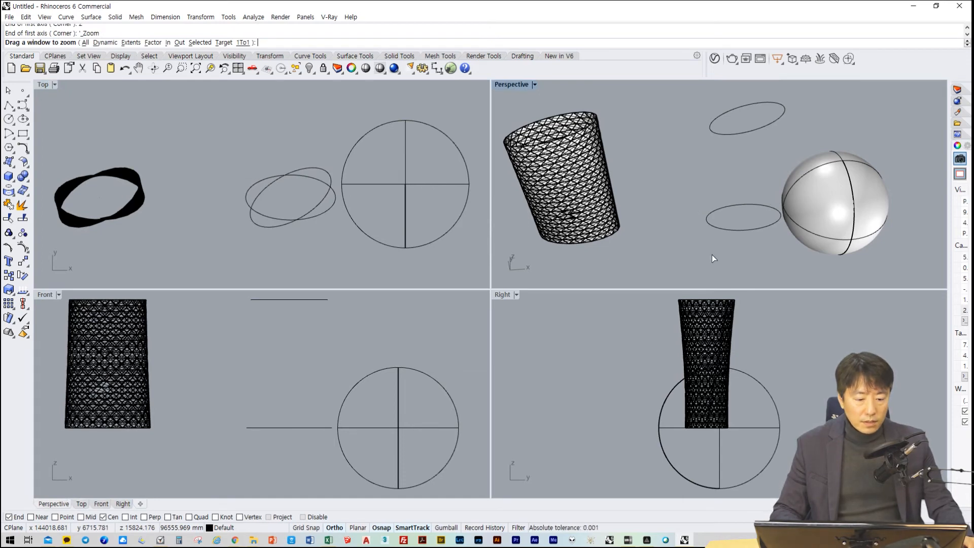
pyautogui.moveTo(711, 255); pyautogui.dragTo(634, 286, button='right')
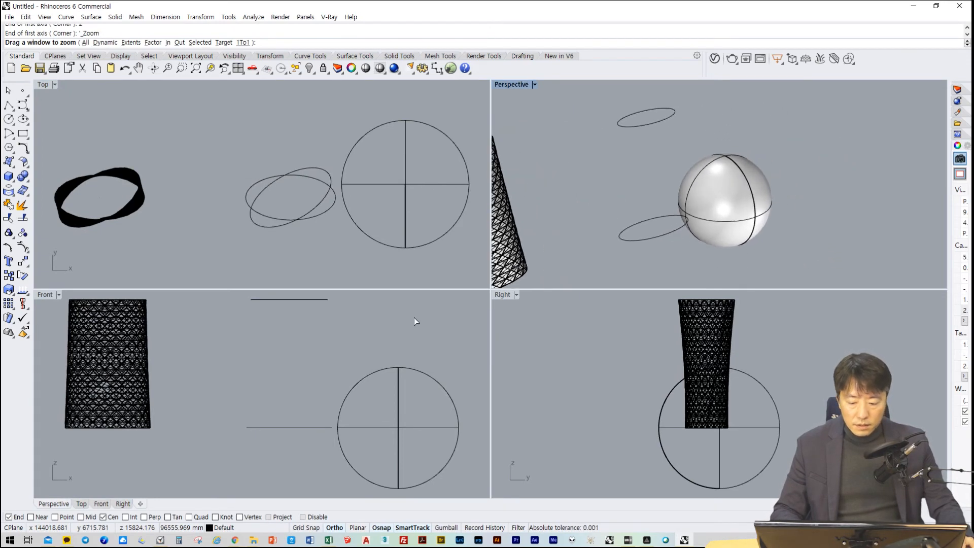
pyautogui.moveTo(452, 345); pyautogui.dragTo(382, 428)
pyautogui.click(362, 377)
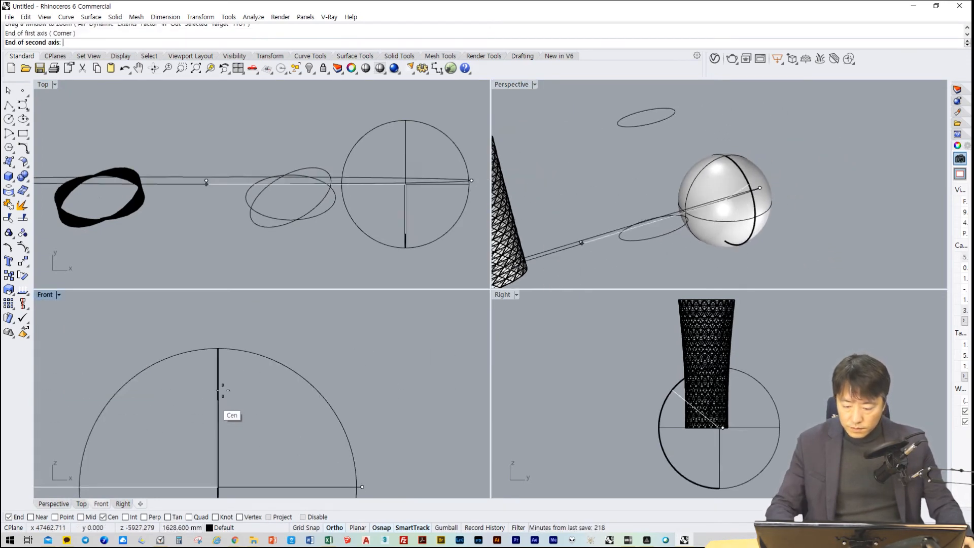
pyautogui.press('Escape')
# Copy the sphere straight upward in the Front view so that the copy partly overlaps the original
pyautogui.moveTo(314, 334); pyautogui.dragTo(186, 414)
pyautogui.write('Copy')
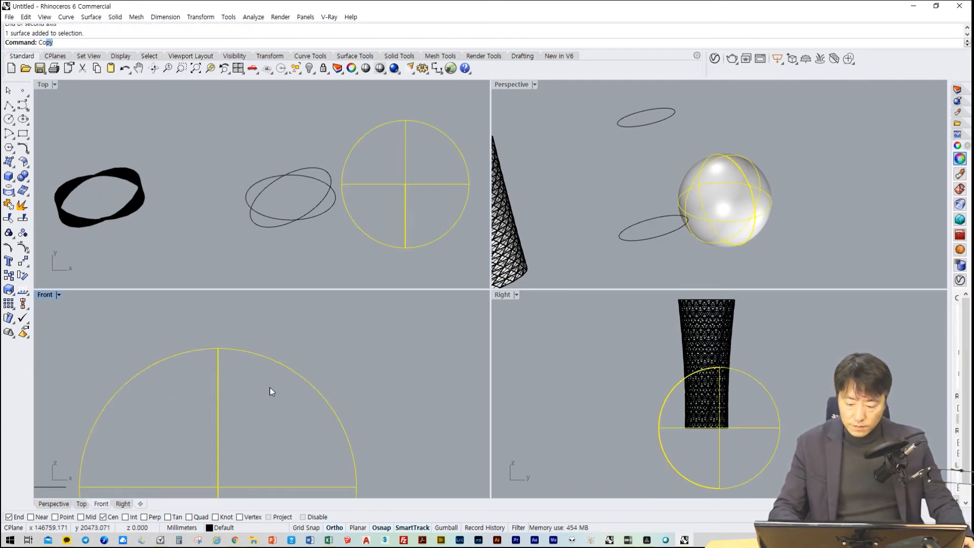
pyautogui.press('Return')
pyautogui.click(429, 482)
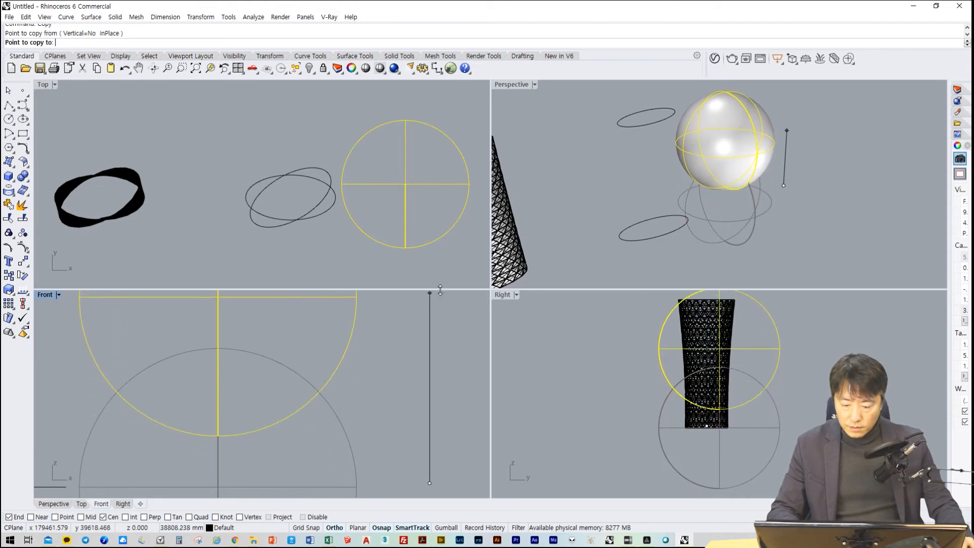
pyautogui.click(433, 304)
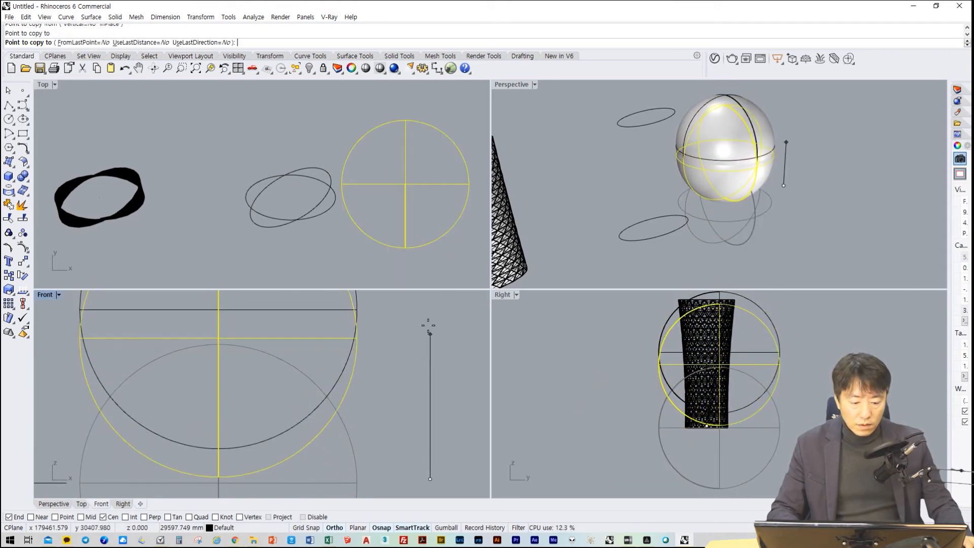
pyautogui.press('Return')
# Move the upper sphere horizontally along positive Y in the Right view, keeping it overlapping the lower sphere
pyautogui.click(832, 363)
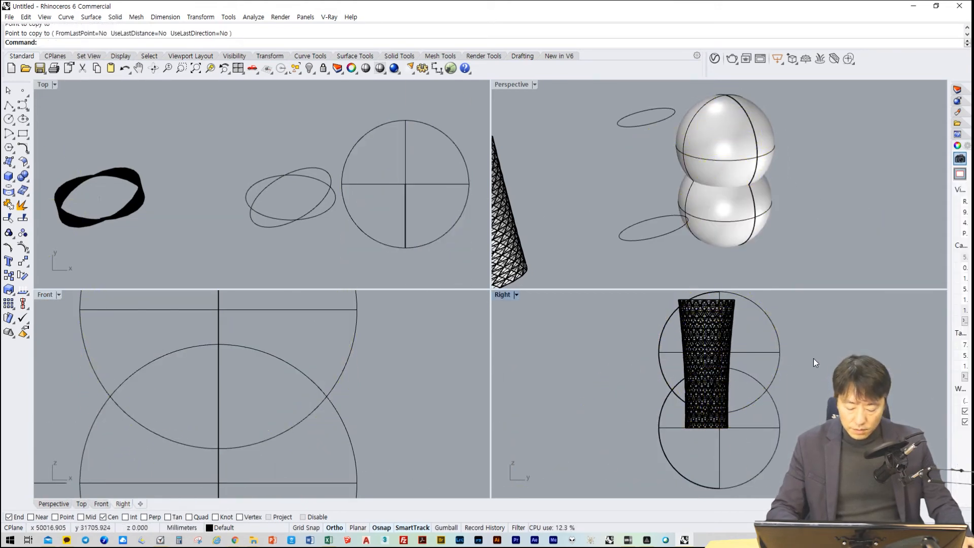
pyautogui.write('m')
pyautogui.press('Return')
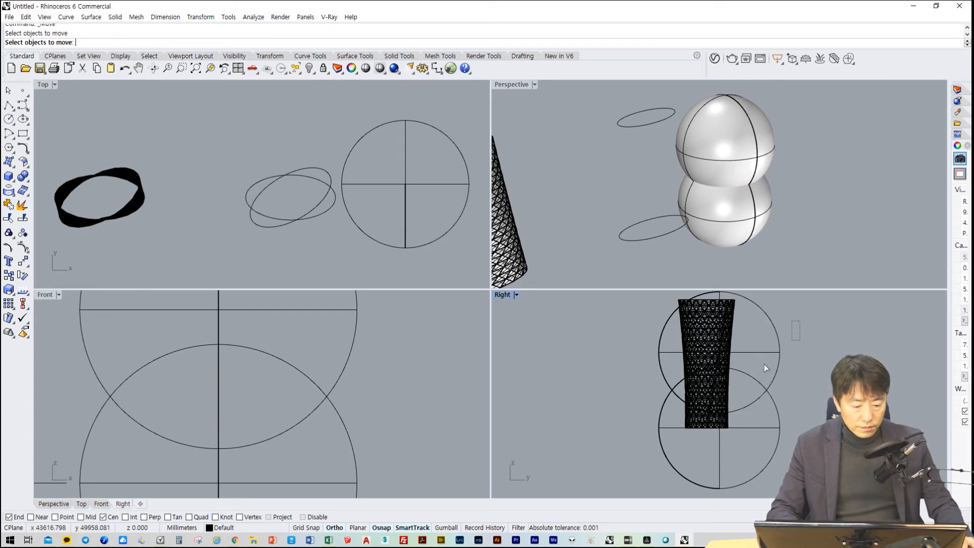
pyautogui.click(779, 361)
pyautogui.press('Return')
pyautogui.click(800, 351)
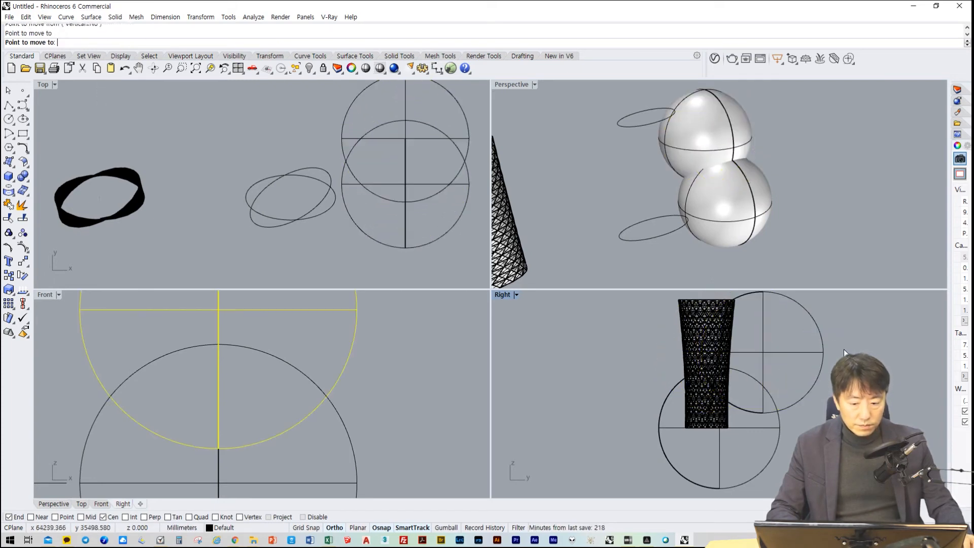
pyautogui.click(844, 349)
# Join the two overlapping spheres into one solid with a Boolean union and inspect the seam between them
pyautogui.scroll(5, 754, 182)
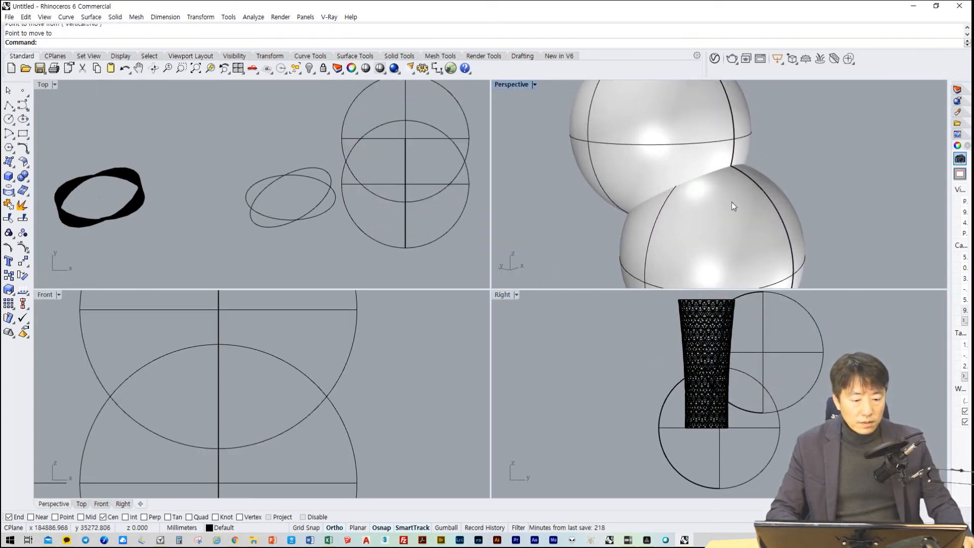
pyautogui.moveTo(732, 202); pyautogui.dragTo(750, 236, button='right')
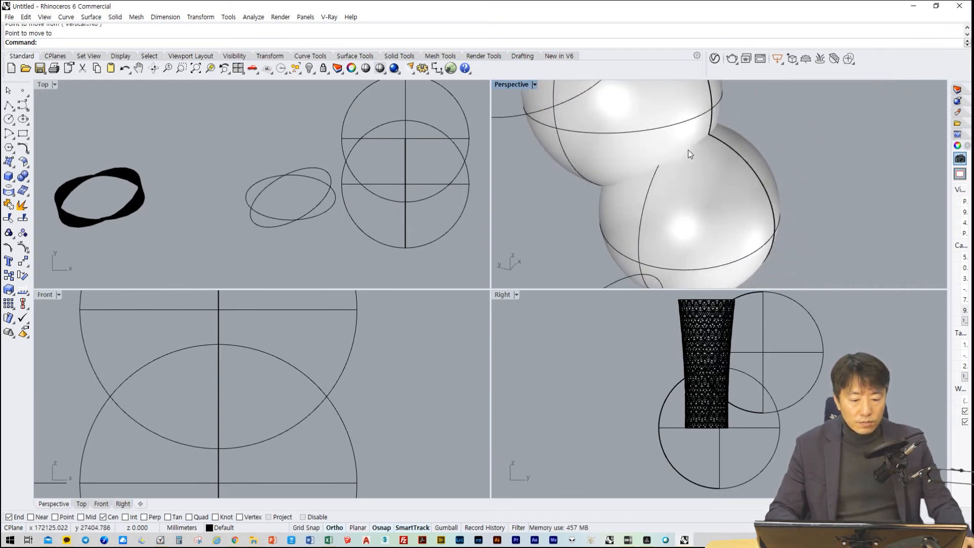
pyautogui.click(698, 187)
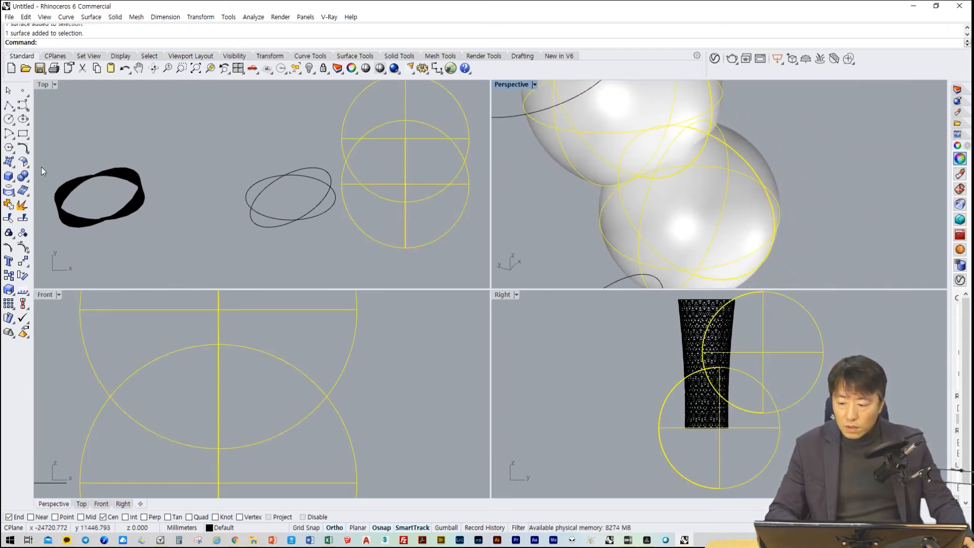
pyautogui.click(28, 182)
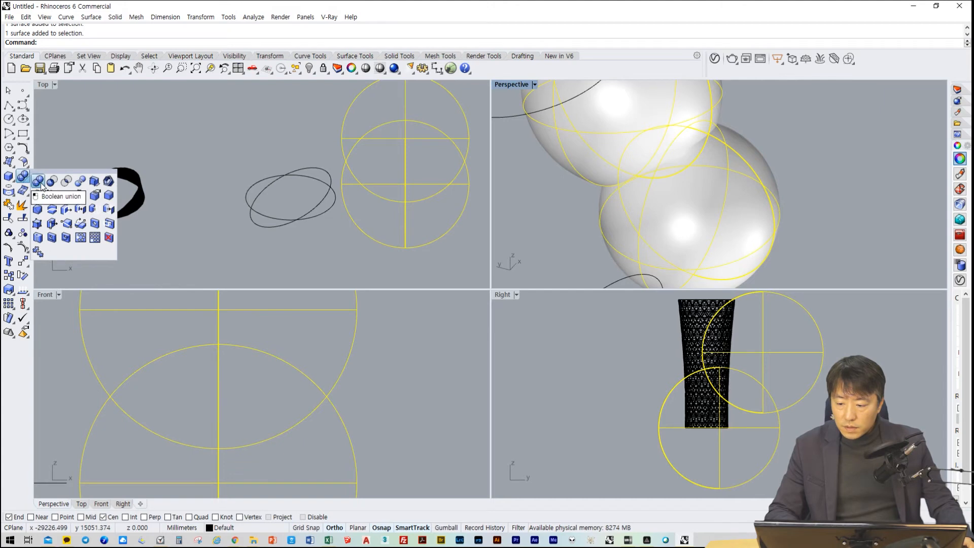
pyautogui.click(39, 182)
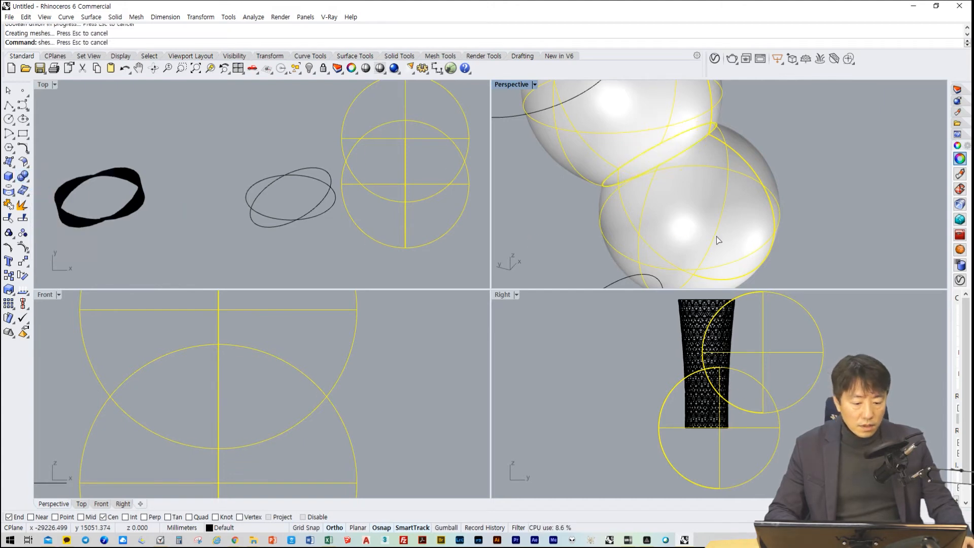
pyautogui.moveTo(707, 227); pyautogui.dragTo(599, 169, button='right')
pyautogui.scroll(5, 770, 187)
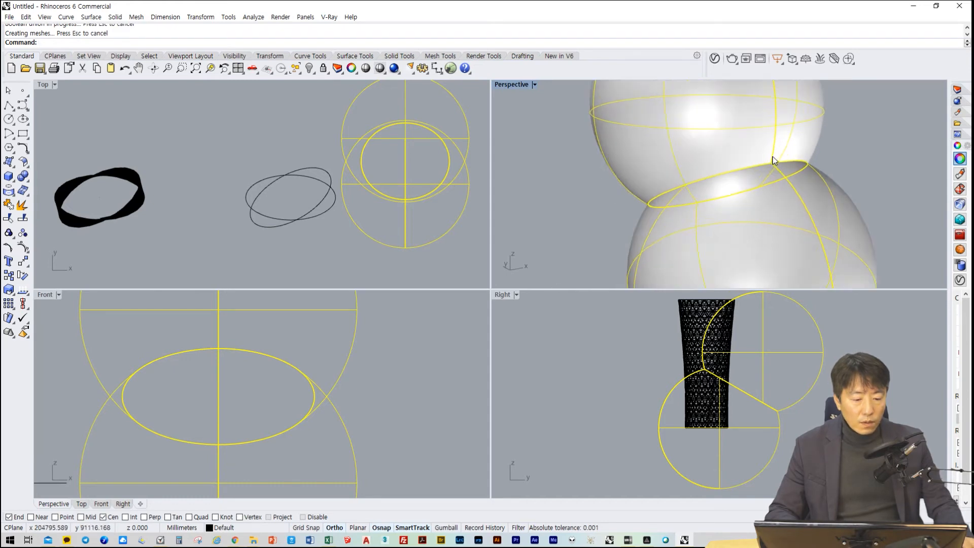
pyautogui.moveTo(783, 189)
pyautogui.mouseDown(button='right')
pyautogui.moveTo(798, 207)
pyautogui.moveTo(742, 150)
pyautogui.moveTo(811, 211)
pyautogui.moveTo(793, 182)
pyautogui.mouseUp(button='right')
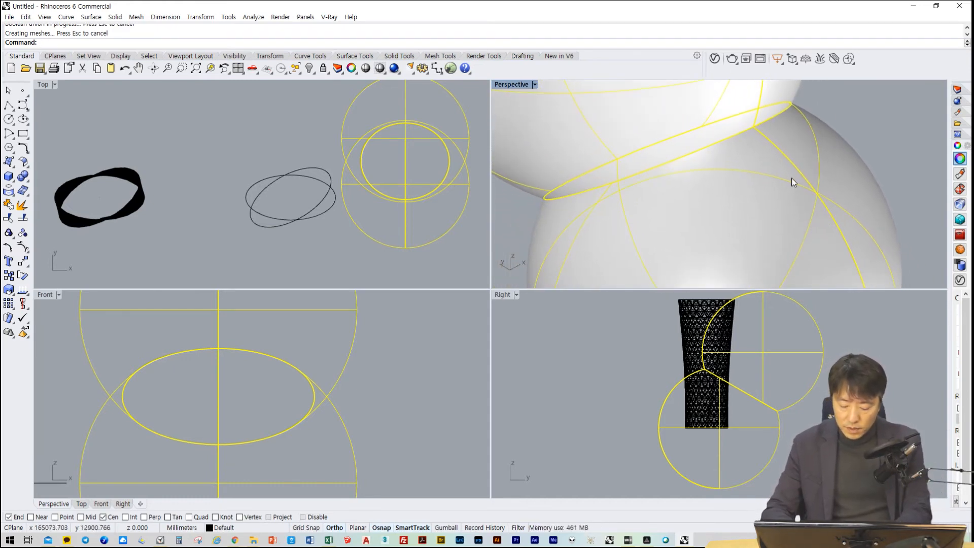
pyautogui.scroll(-3, 735, 190)
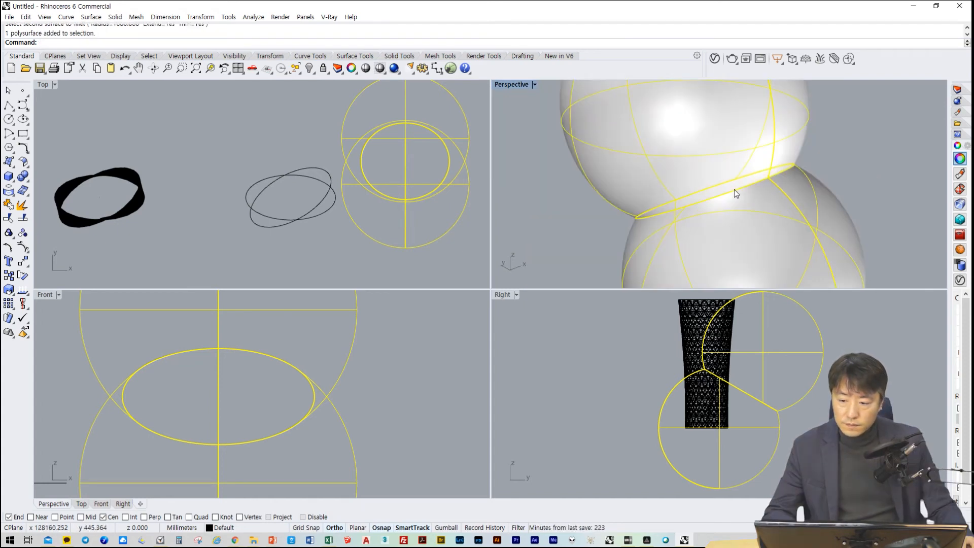
# Fillet the seam edge between the joined spheres with Fillet Edge, using a radius of about 1318 mm
pyautogui.click(115, 18)
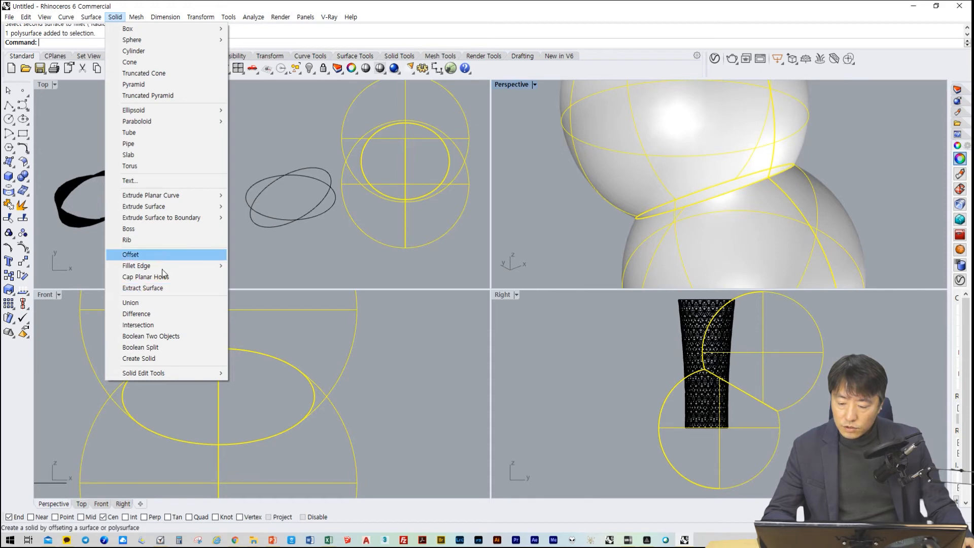
pyautogui.moveTo(162, 266)
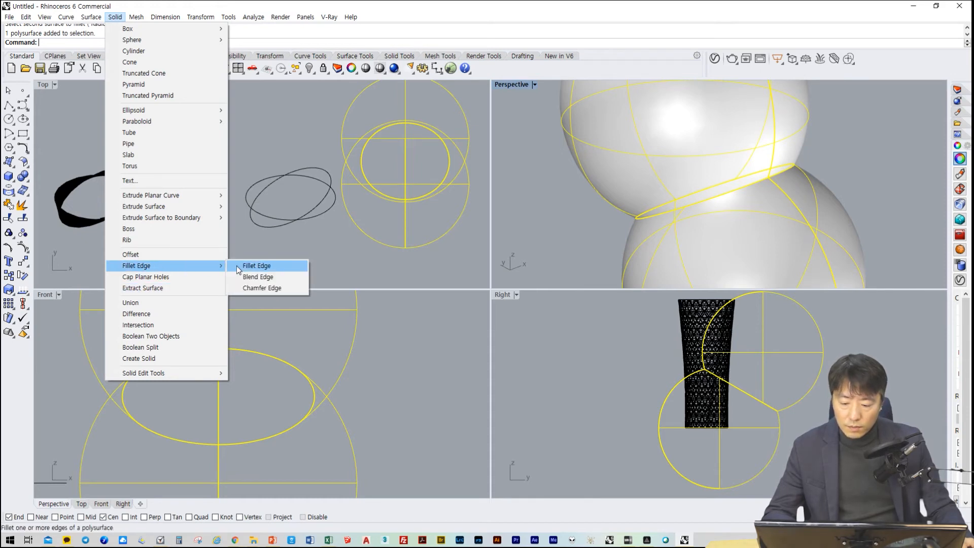
pyautogui.click(266, 269)
pyautogui.click(698, 202)
pyautogui.press('Return')
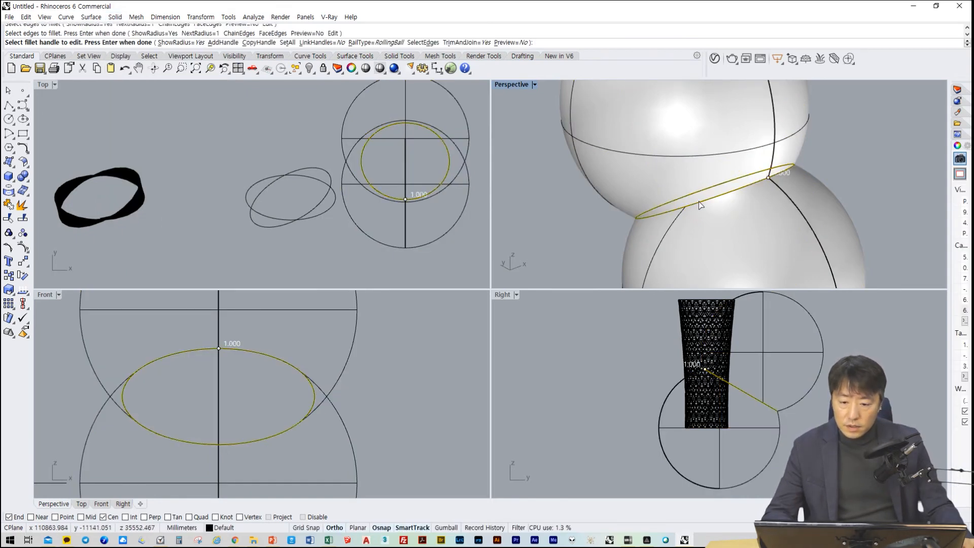
pyautogui.click(768, 178)
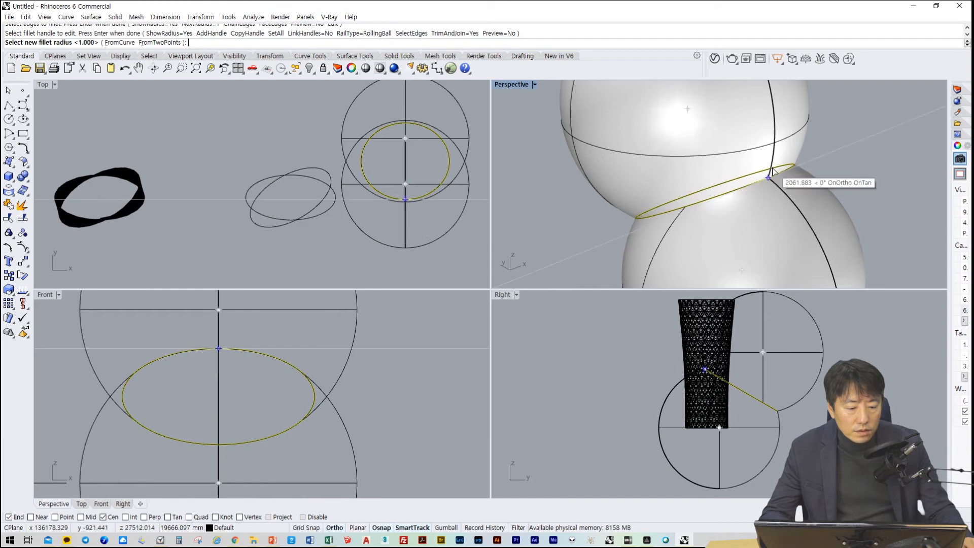
pyautogui.click(771, 168)
pyautogui.scroll(8, 771, 170)
pyautogui.click(762, 183)
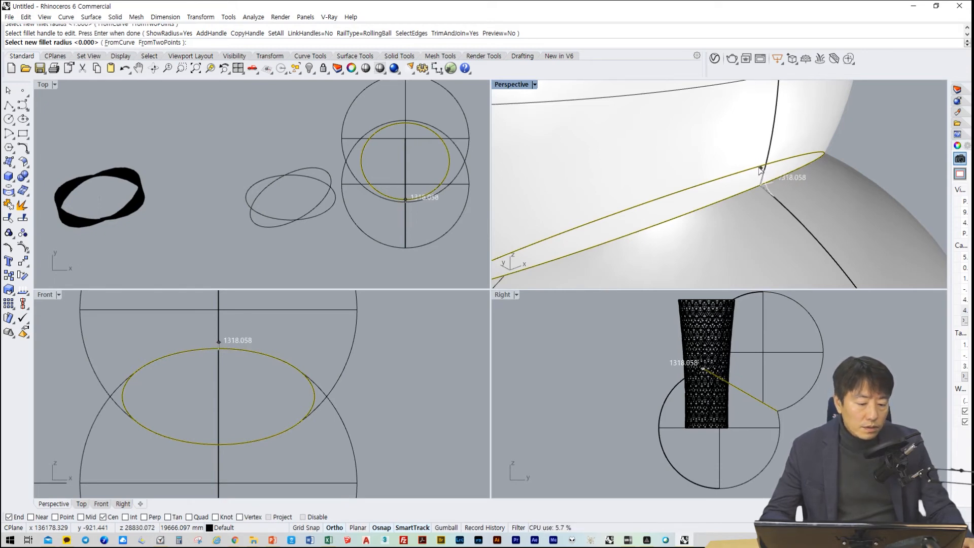
pyautogui.click(759, 170)
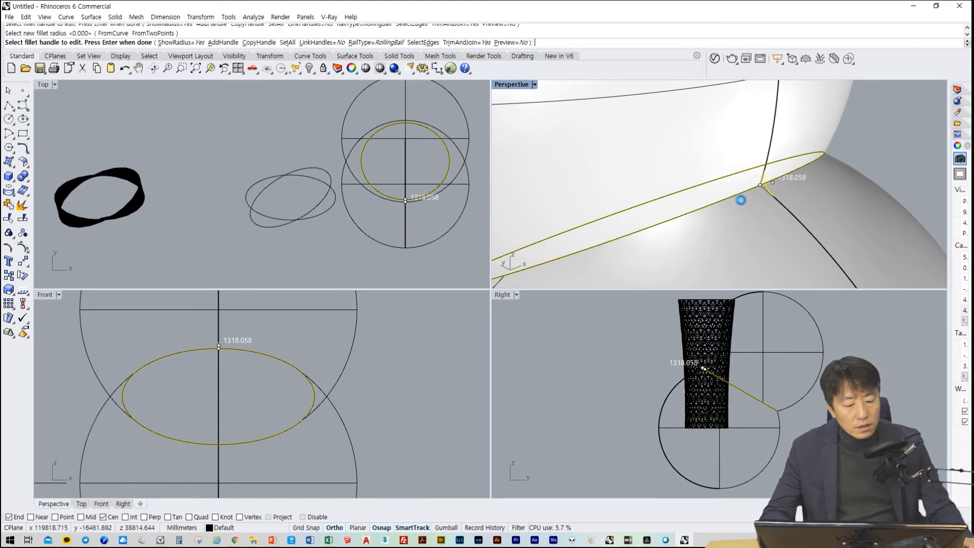
pyautogui.press('Return')
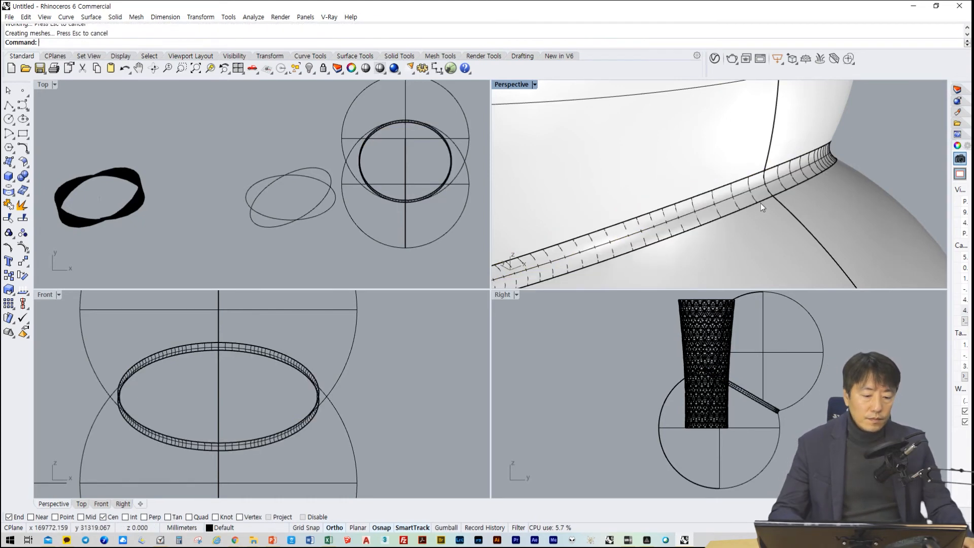
# Examine the filleted seam between the two spheres from several angles, checking how the surfaces blend
pyautogui.moveTo(796, 233); pyautogui.dragTo(780, 230, button='right')
pyautogui.scroll(-12, 759, 244)
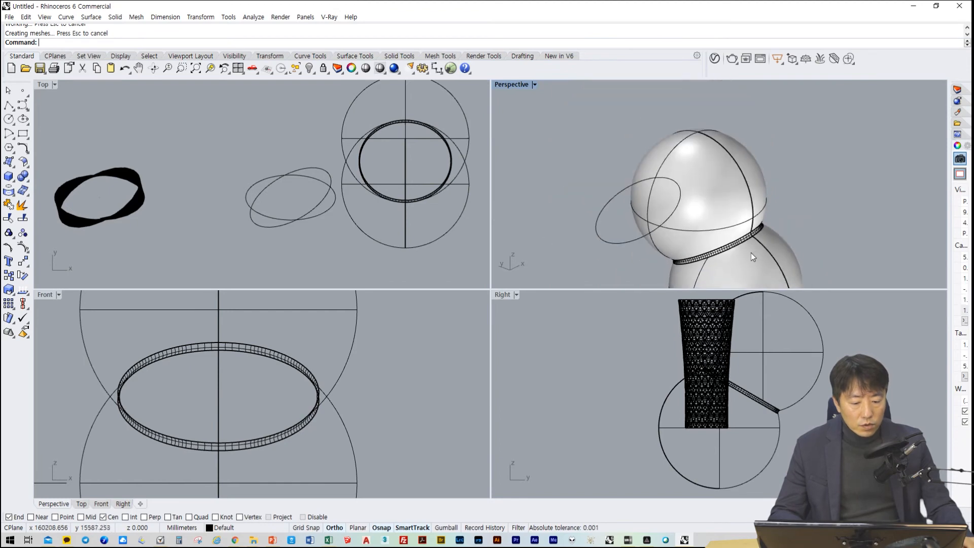
pyautogui.scroll(7, 725, 262)
pyautogui.moveTo(711, 272); pyautogui.dragTo(795, 200, button='right')
pyautogui.scroll(-3, 711, 256)
pyautogui.scroll(3, 708, 228)
pyautogui.moveTo(724, 193)
pyautogui.keyDown('shift'); pyautogui.mouseDown(button='right')
pyautogui.moveTo(804, 137)
pyautogui.moveTo(727, 214)
pyautogui.moveTo(717, 211)
pyautogui.mouseUp(button='right'); pyautogui.keyUp('shift')
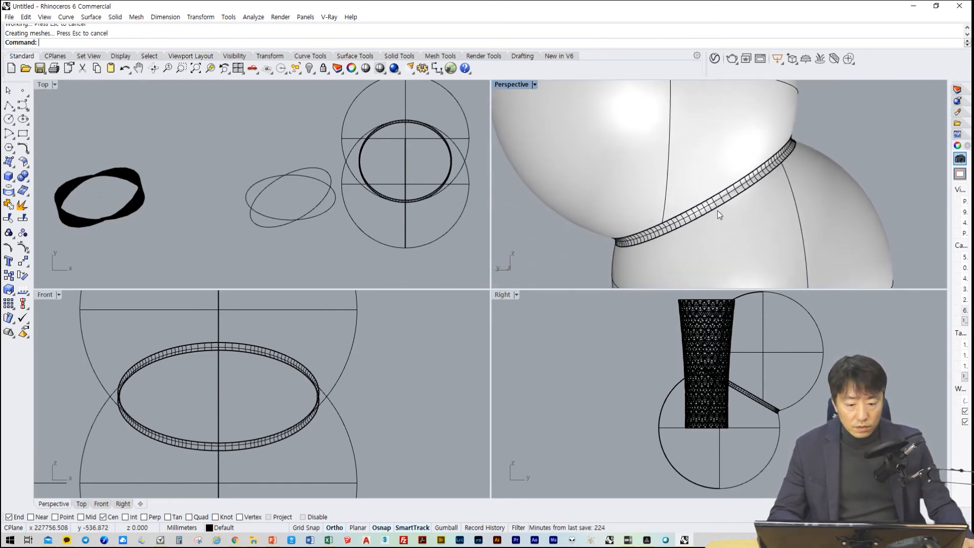
# Enlarge the Perspective view to fill the workspace and inspect the filleted joint from both sides, near and far
pyautogui.doubleClick(515, 88)
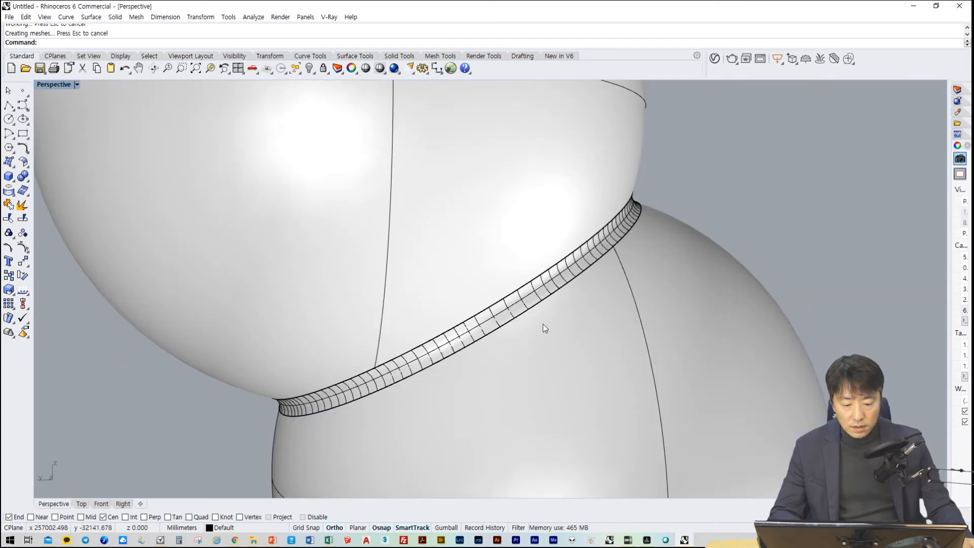
pyautogui.scroll(5, 538, 317)
pyautogui.scroll(-8, 531, 310)
pyautogui.moveTo(531, 310); pyautogui.dragTo(594, 325, button='right')
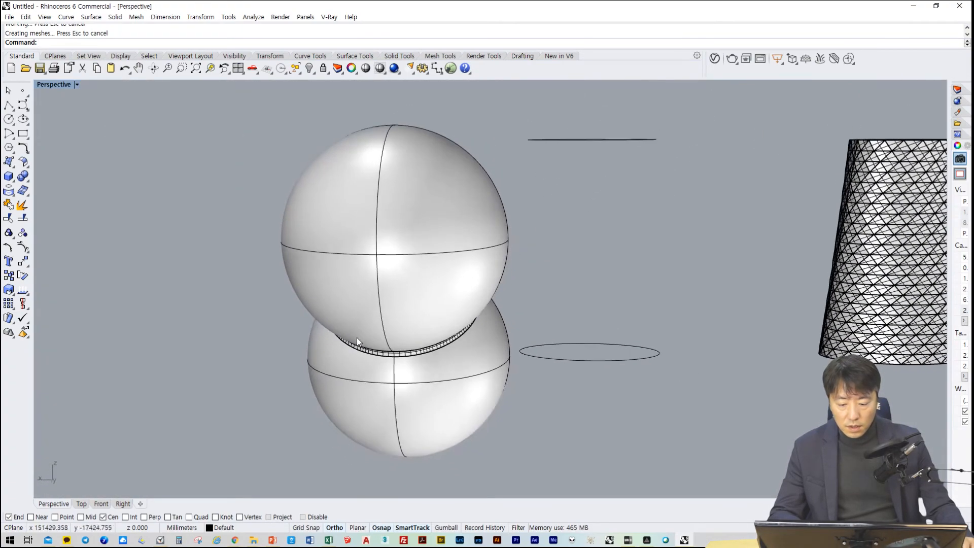
pyautogui.scroll(6, 373, 359)
pyautogui.moveTo(375, 365); pyautogui.dragTo(494, 335, button='right')
pyautogui.scroll(-4, 327, 305)
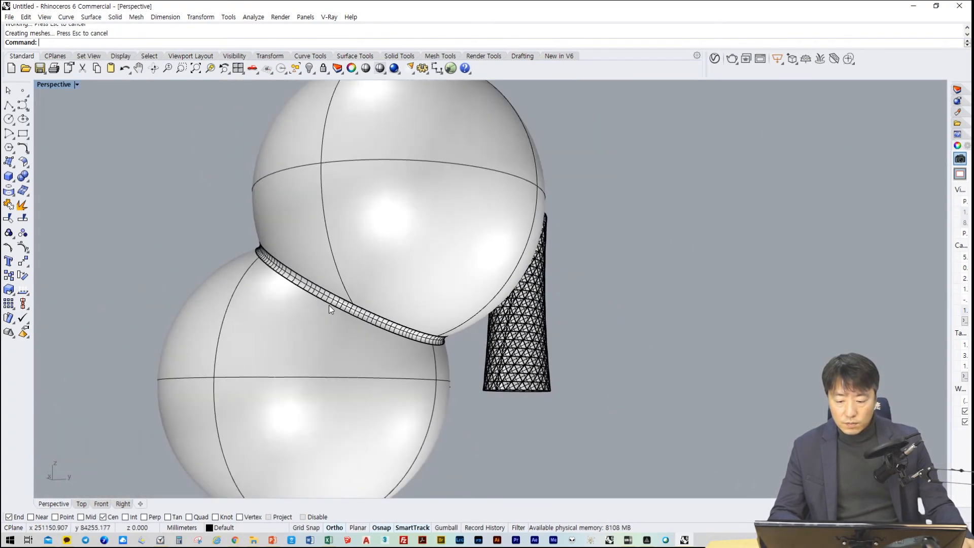
pyautogui.scroll(15, 333, 304)
pyautogui.scroll(-5, 337, 300)
pyautogui.moveTo(338, 301); pyautogui.dragTo(489, 297, button='right')
pyautogui.scroll(-14, 416, 322)
pyautogui.scroll(2, 427, 318)
pyautogui.scroll(-6, 672, 283)
pyautogui.scroll(4, 509, 298)
pyautogui.scroll(-4, 534, 309)
pyautogui.scroll(3, 489, 296)
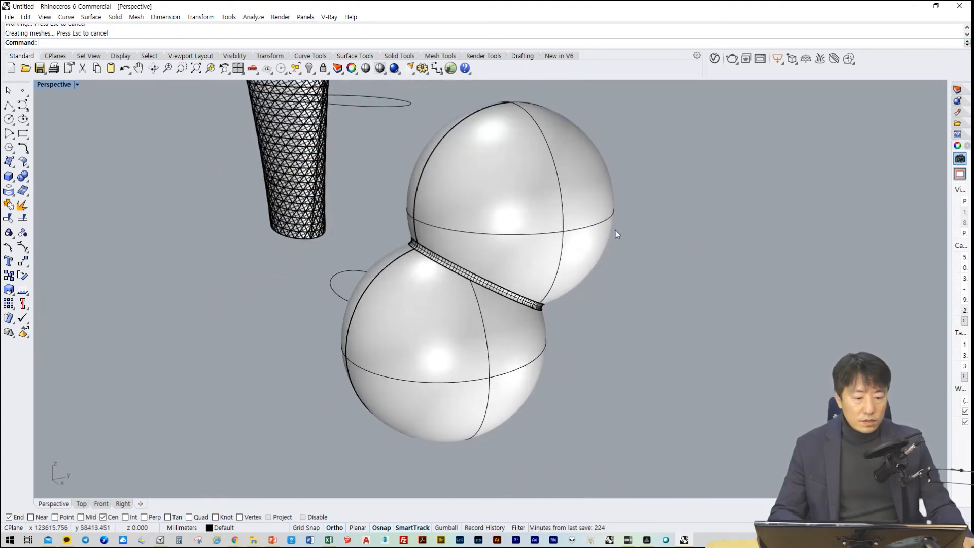
# Render the filleted double sphere with V-Ray, check the image, and close the frame buffer and Asset Editor
pyautogui.click(731, 59)
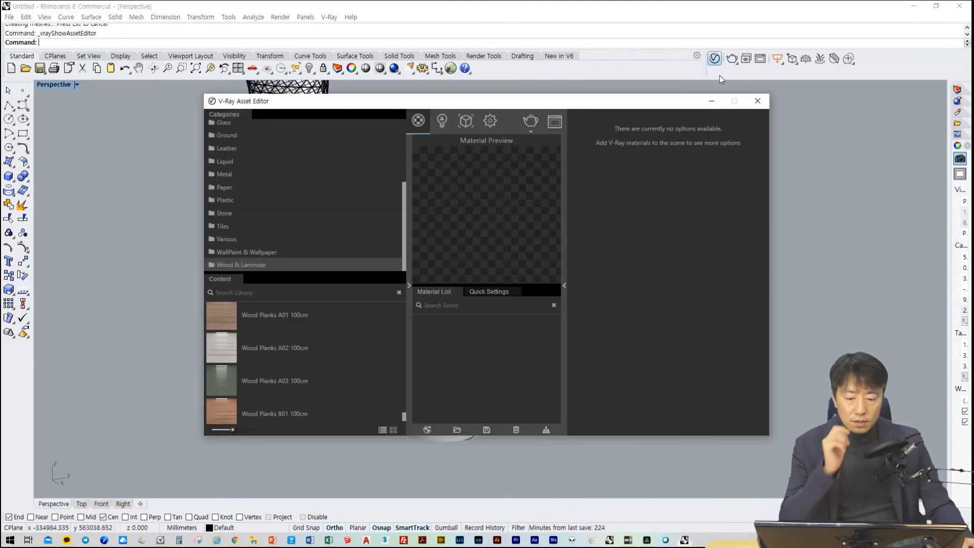
pyautogui.click(531, 123)
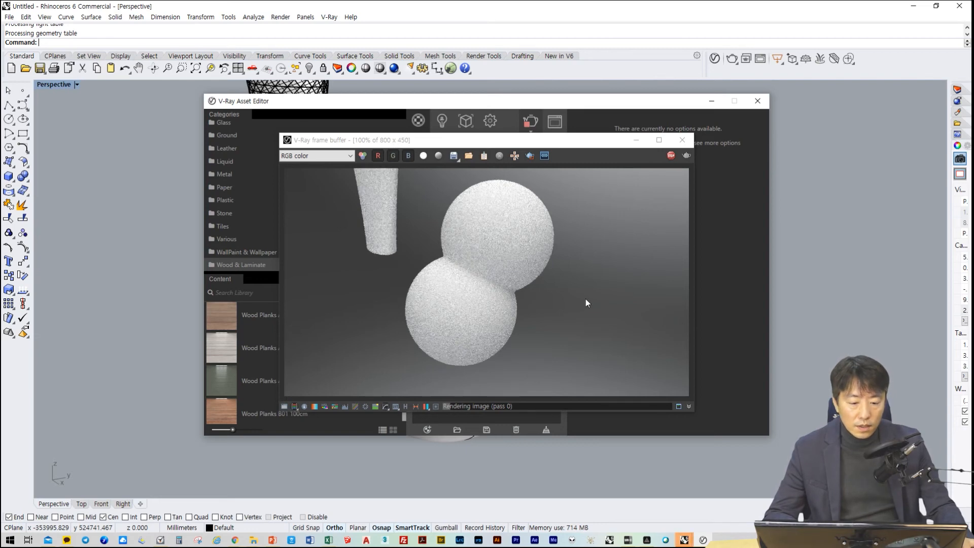
pyautogui.click(683, 144)
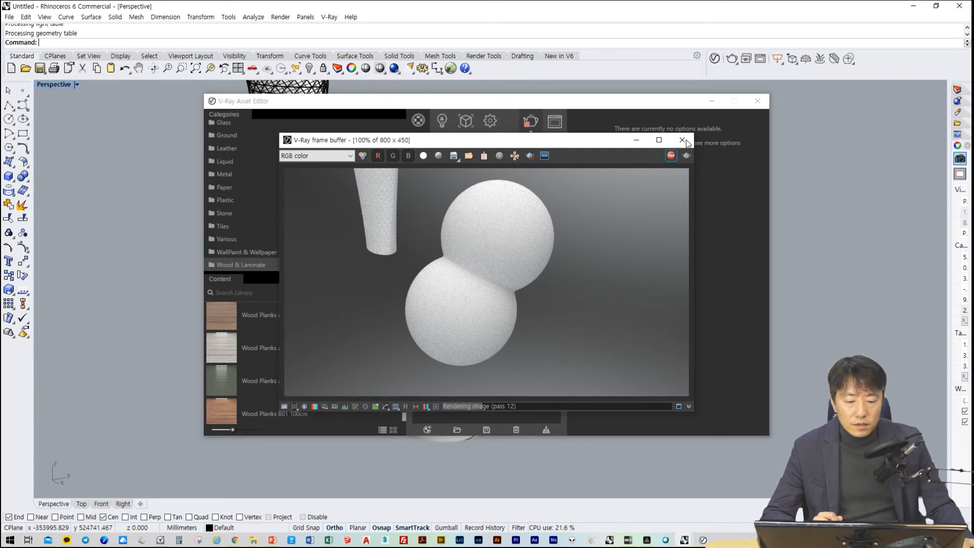
pyautogui.click(682, 140)
pyautogui.click(758, 101)
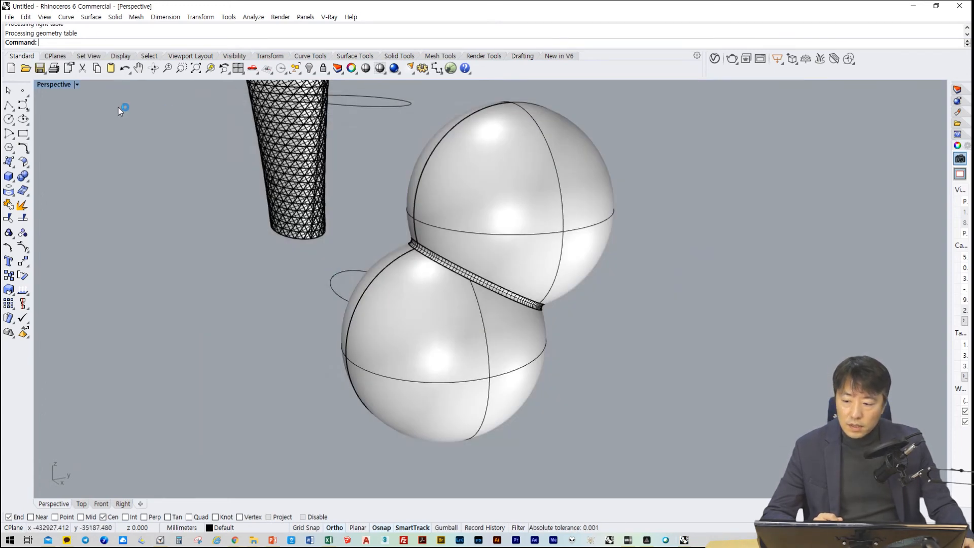
# Select the filleted double sphere and start exporting only that object, choosing SketchUp (*.skp) as the file format
pyautogui.click(9, 18)
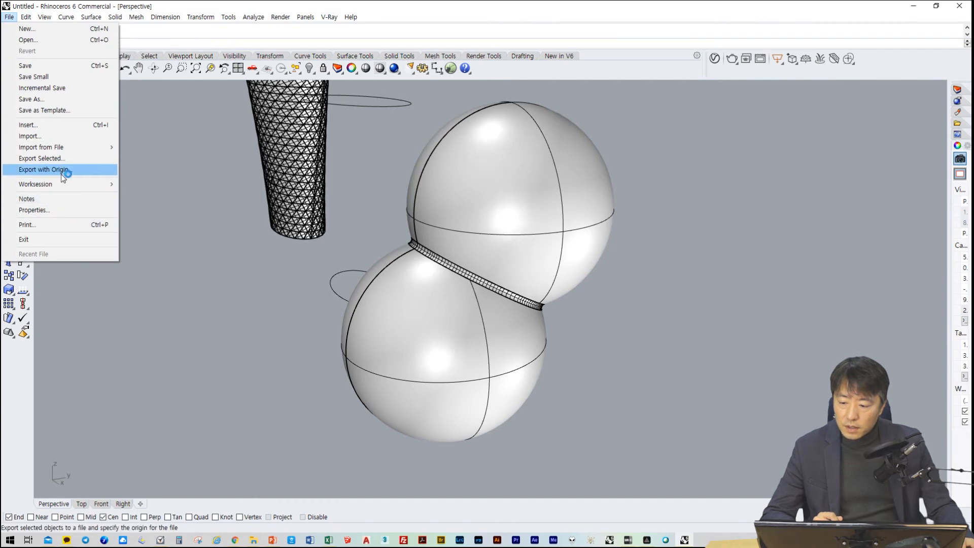
pyautogui.click(489, 232)
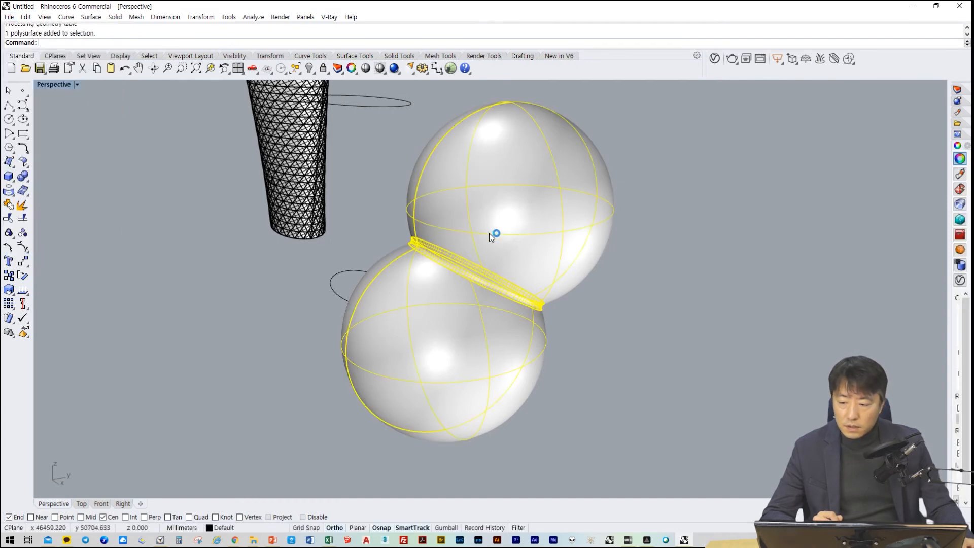
pyautogui.click(7, 18)
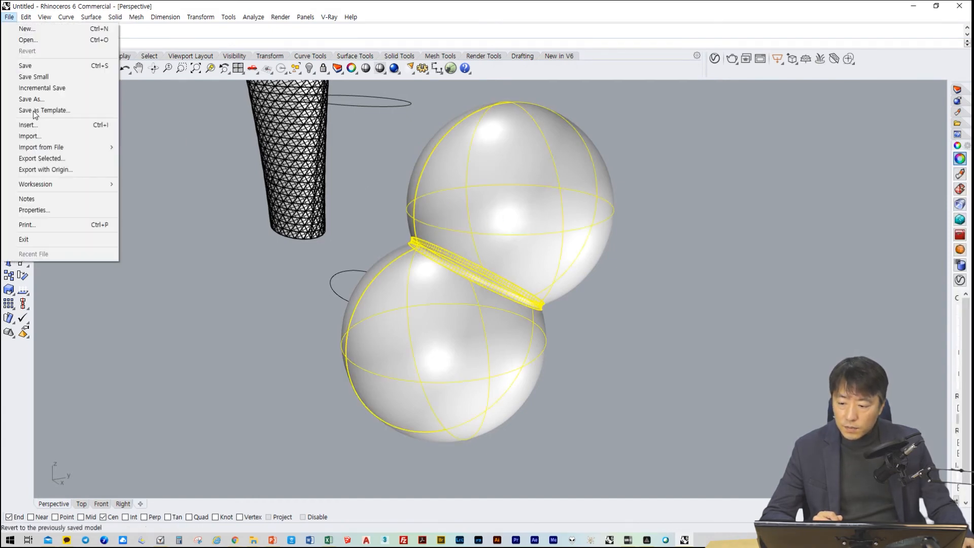
pyautogui.click(76, 161)
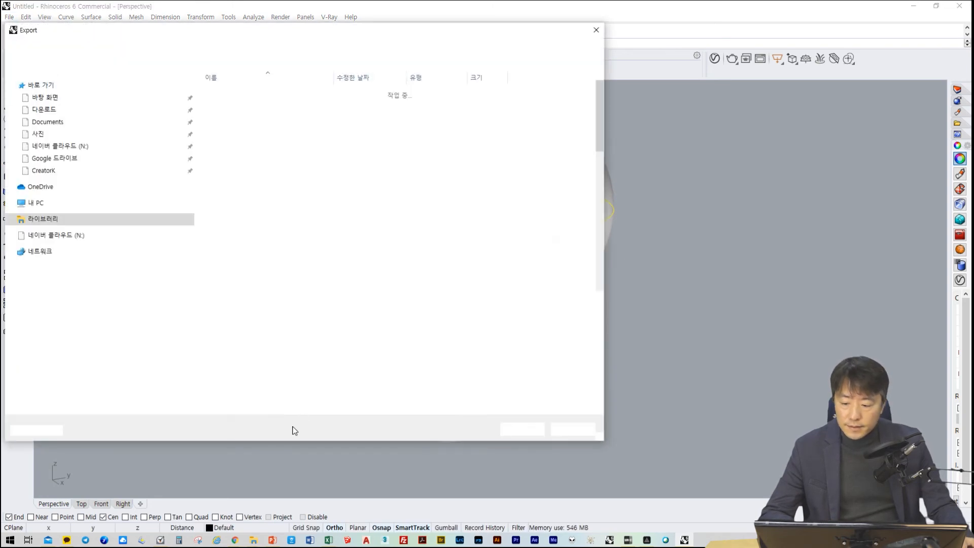
pyautogui.click(253, 344)
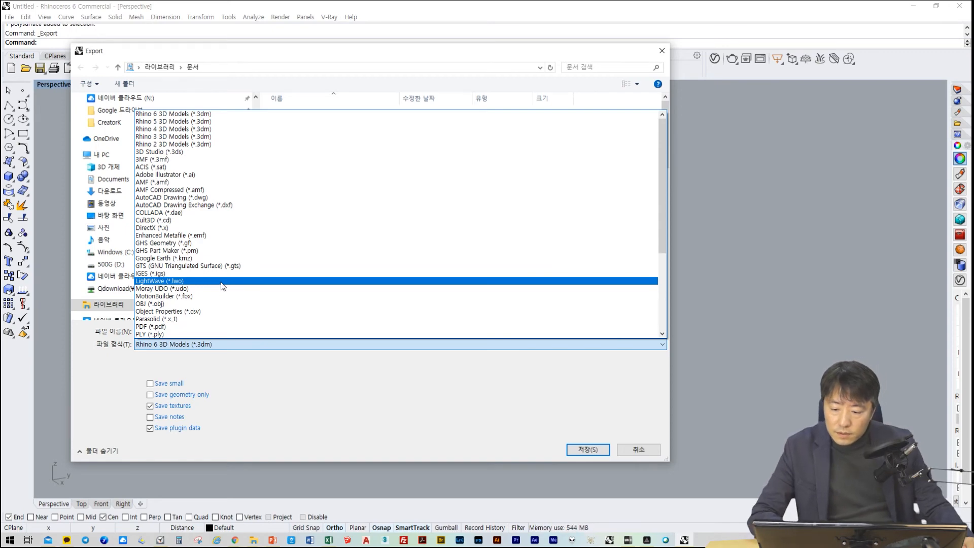
pyautogui.scroll(-4, 223, 288)
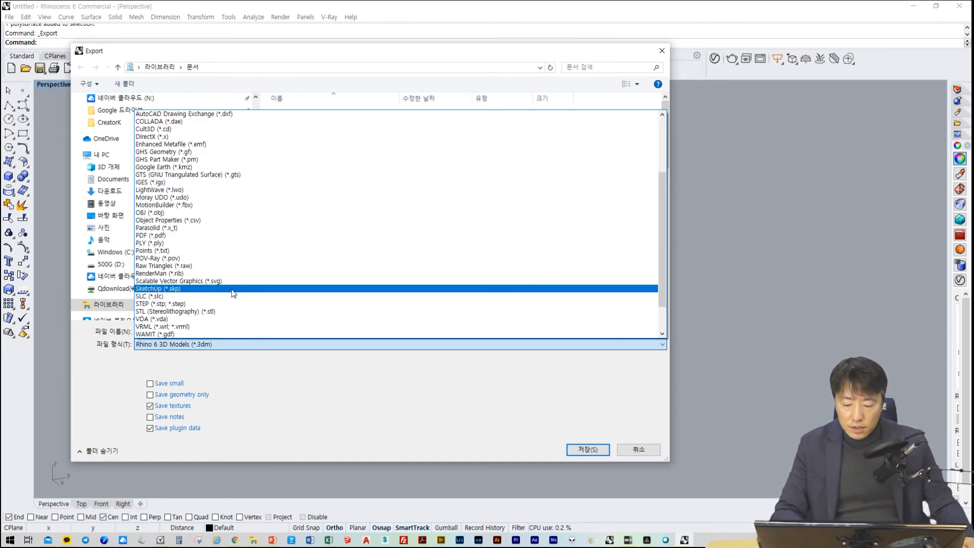
pyautogui.click(231, 289)
pyautogui.scroll(2, 152, 213)
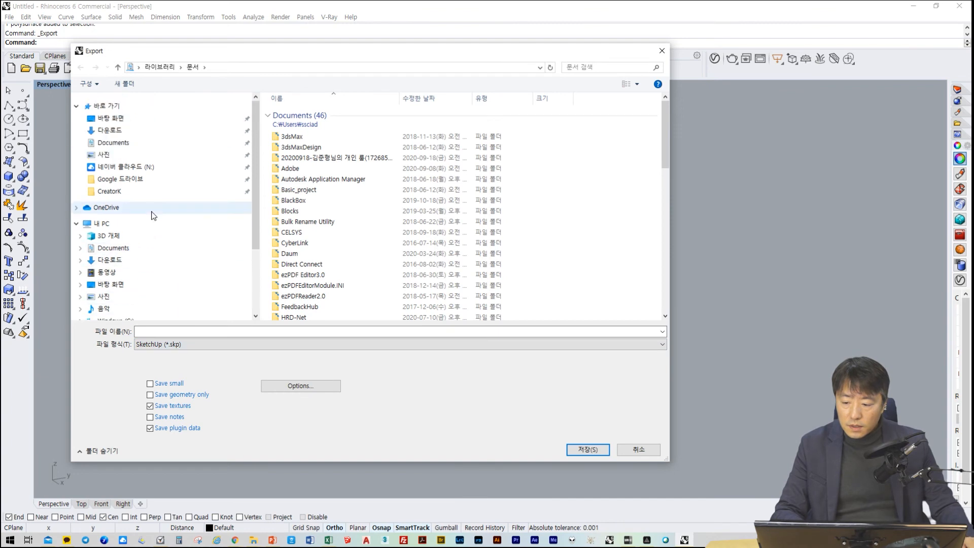
# Name the export file sphere and save it to the desktop
pyautogui.click(258, 330)
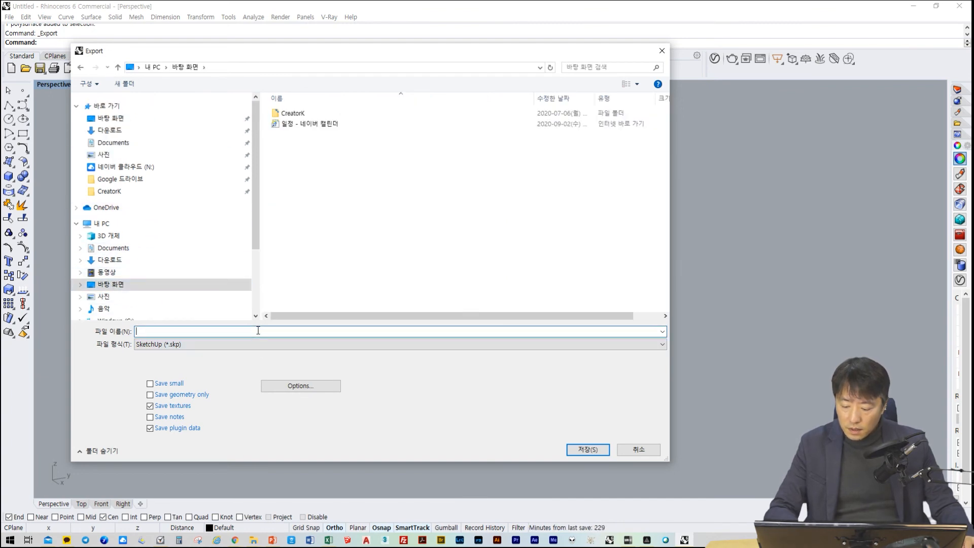
pyautogui.write('sp')
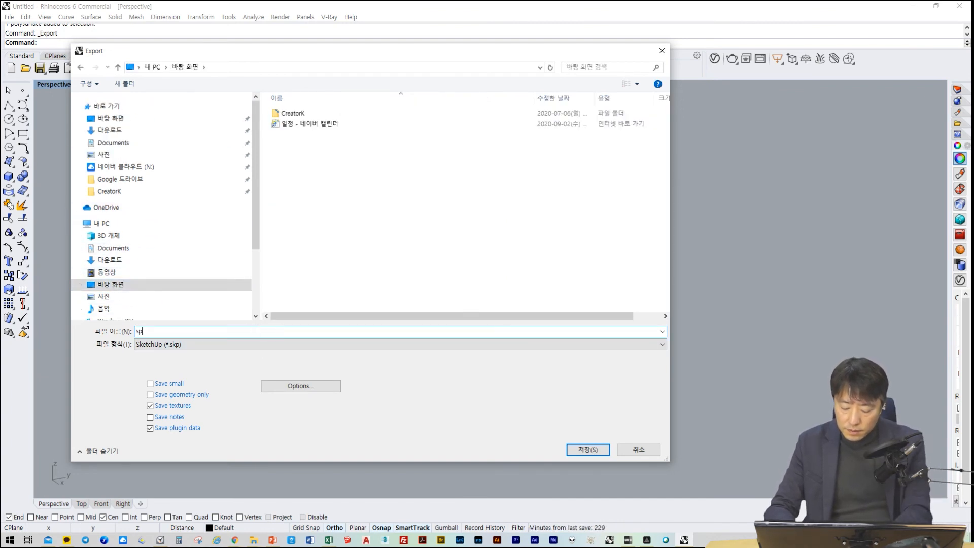
pyautogui.write('here')
pyautogui.press('Return')
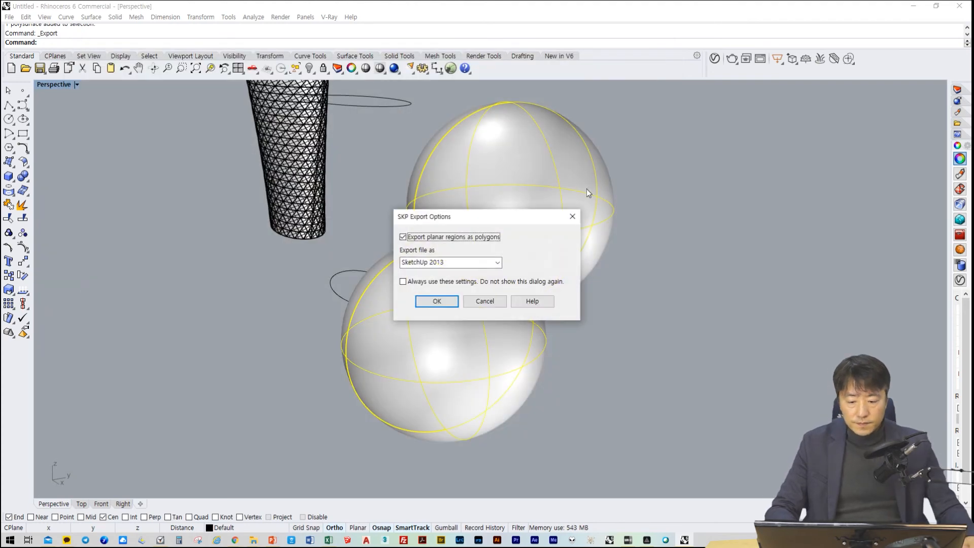
# Set the SKP export version to SketchUp 2017 and complete the export
pyautogui.click(497, 262)
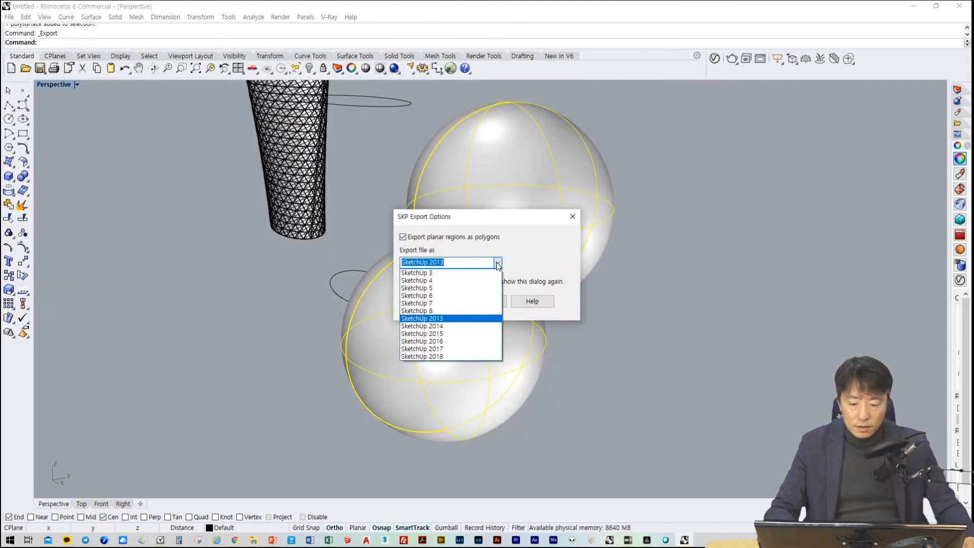
pyautogui.click(465, 350)
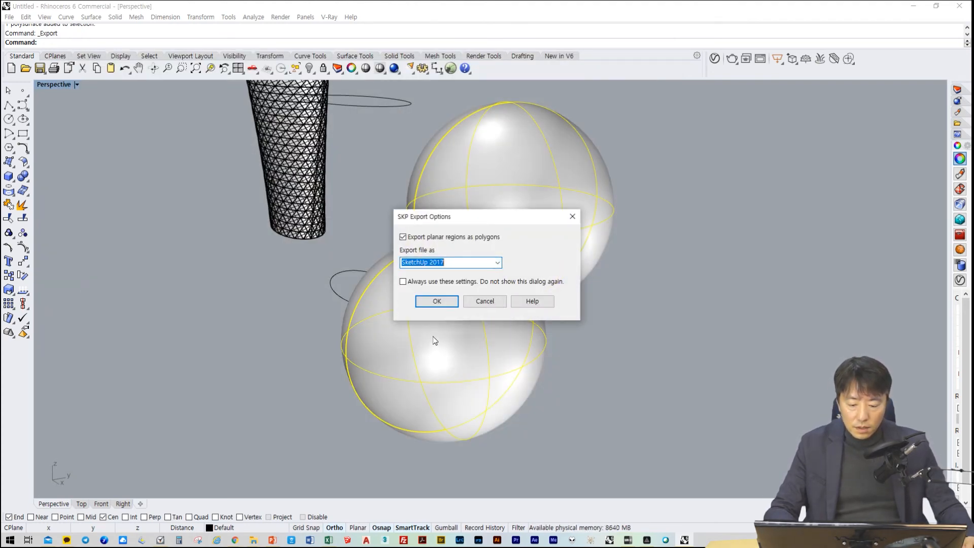
pyautogui.click(497, 262)
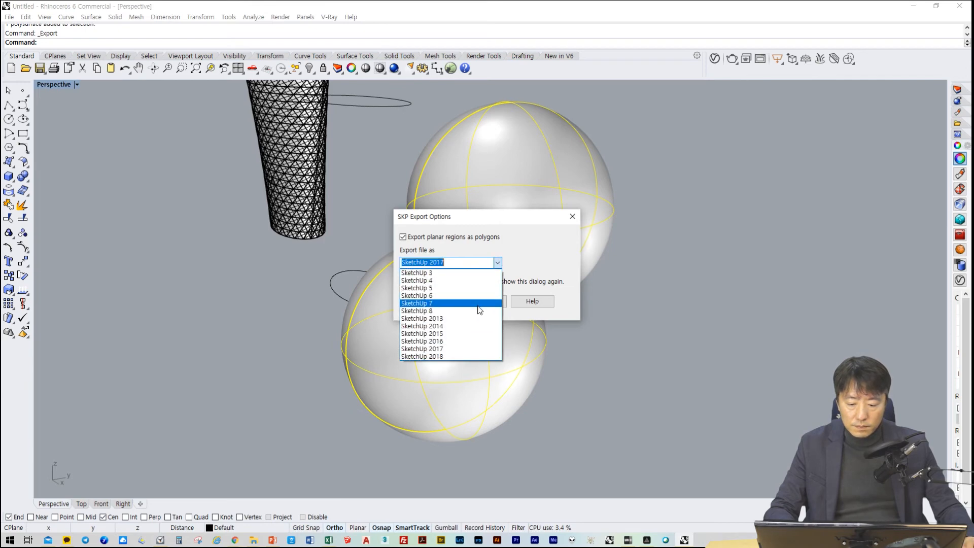
pyautogui.click(465, 349)
pyautogui.click(446, 300)
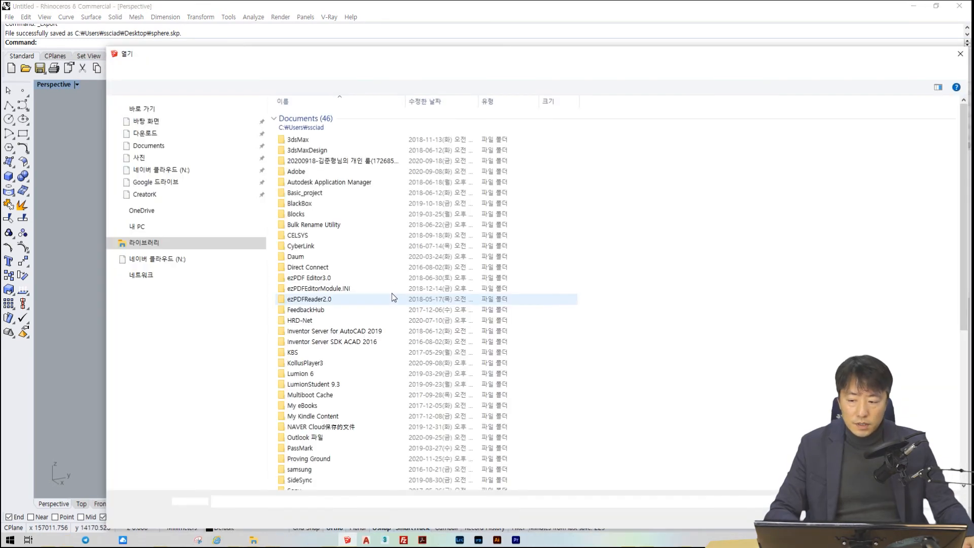
# Switch to SketchUp, open sphere.skp from the desktop, and view the fillet band between the two spheres
pyautogui.click(147, 122)
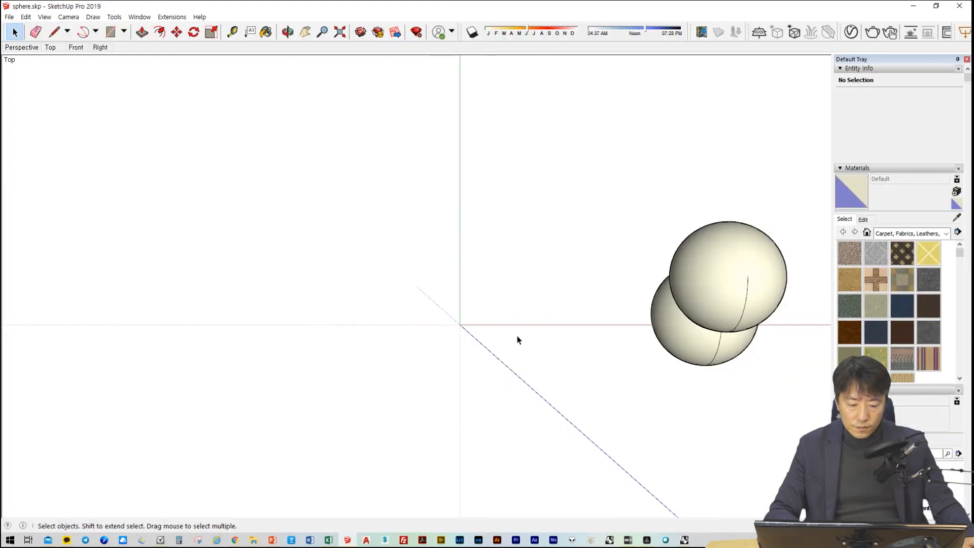
pyautogui.scroll(5, 660, 317)
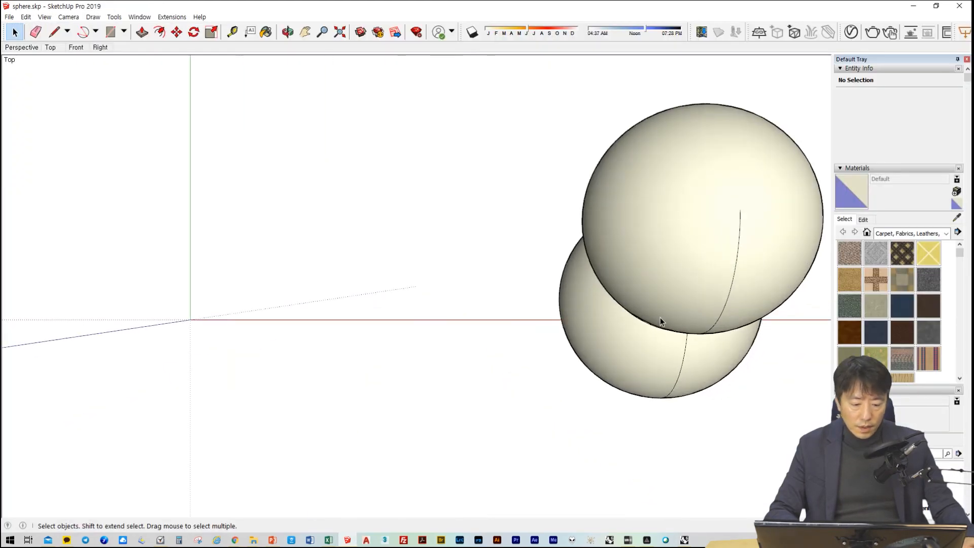
pyautogui.moveTo(707, 321)
pyautogui.mouseDown(button='middle')
pyautogui.moveTo(647, 236)
pyautogui.moveTo(401, 375)
pyautogui.moveTo(630, 250)
pyautogui.moveTo(342, 348)
pyautogui.moveTo(435, 55)
pyautogui.moveTo(326, 363)
pyautogui.moveTo(528, 153)
pyautogui.moveTo(419, 245)
pyautogui.mouseUp(button='middle')
pyautogui.scroll(5, 387, 279)
pyautogui.scroll(-2, 401, 269)
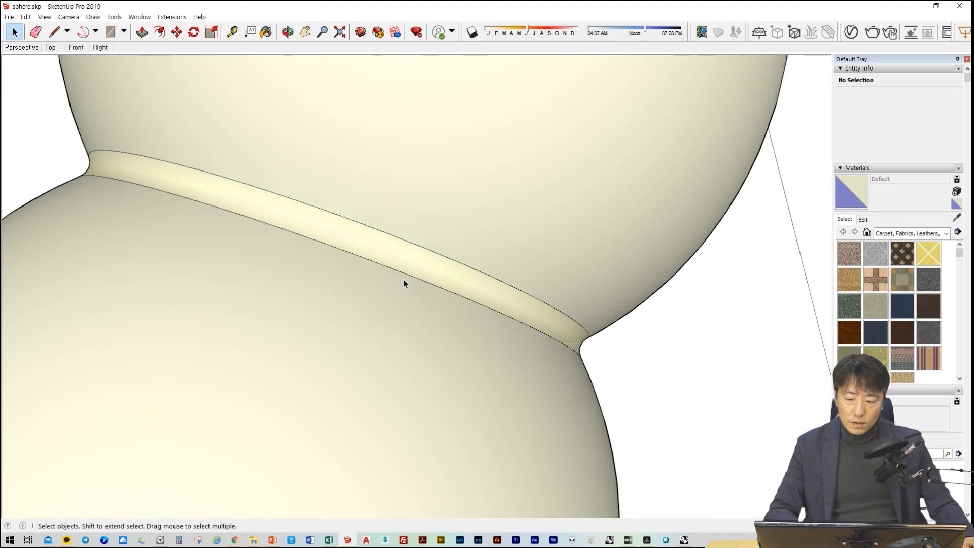
# Try deleting the fillet band surface between the two spheres and undo the deletion
pyautogui.click(403, 279)
pyautogui.moveTo(463, 293); pyautogui.dragTo(392, 368, button='middle')
pyautogui.scroll(-4, 248, 370)
pyautogui.scroll(3, 392, 368)
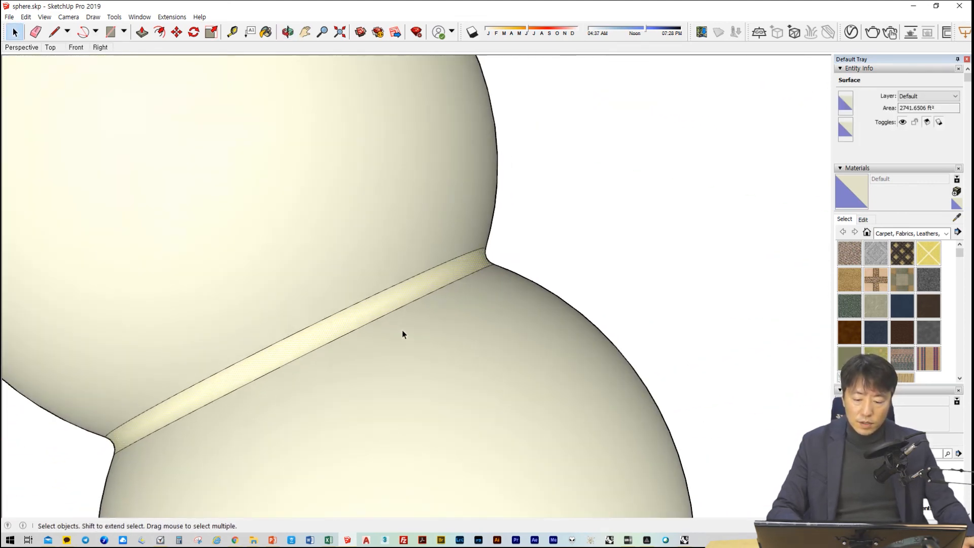
pyautogui.press('Delete')
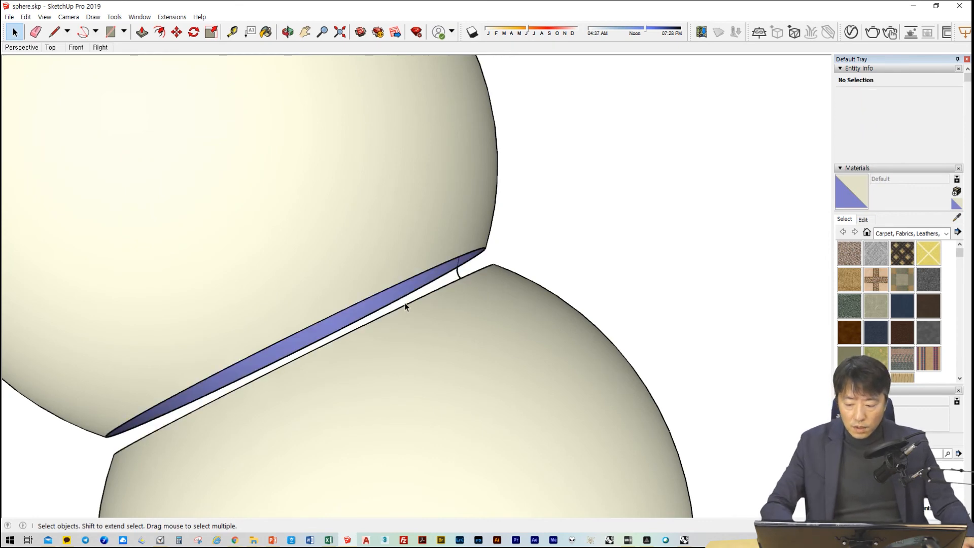
pyautogui.hotkey('ctrl', 'z')
# Select the upper sphere's surface to check it as a separate face, clear the selection, and view the model from another side
pyautogui.moveTo(406, 303)
pyautogui.mouseDown(button='middle')
pyautogui.moveTo(448, 343)
pyautogui.moveTo(378, 270)
pyautogui.mouseUp(button='middle')
pyautogui.click(379, 269)
pyautogui.scroll(-5, 400, 309)
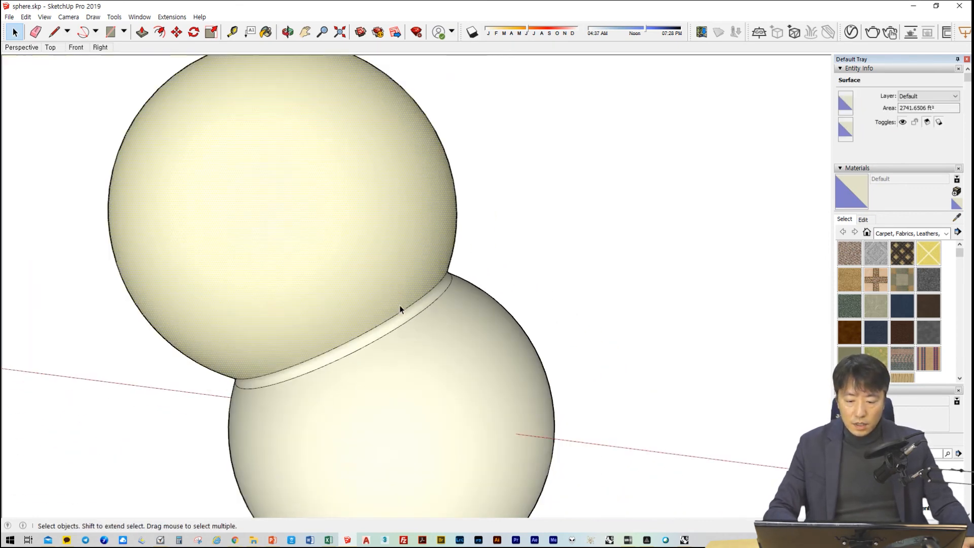
pyautogui.click(534, 348)
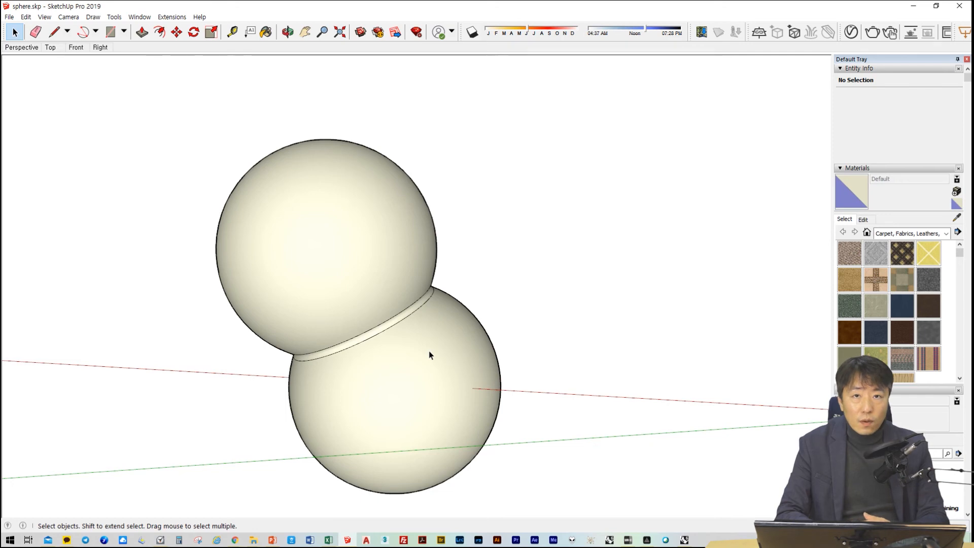
pyautogui.moveTo(430, 354); pyautogui.dragTo(454, 357, button='middle')
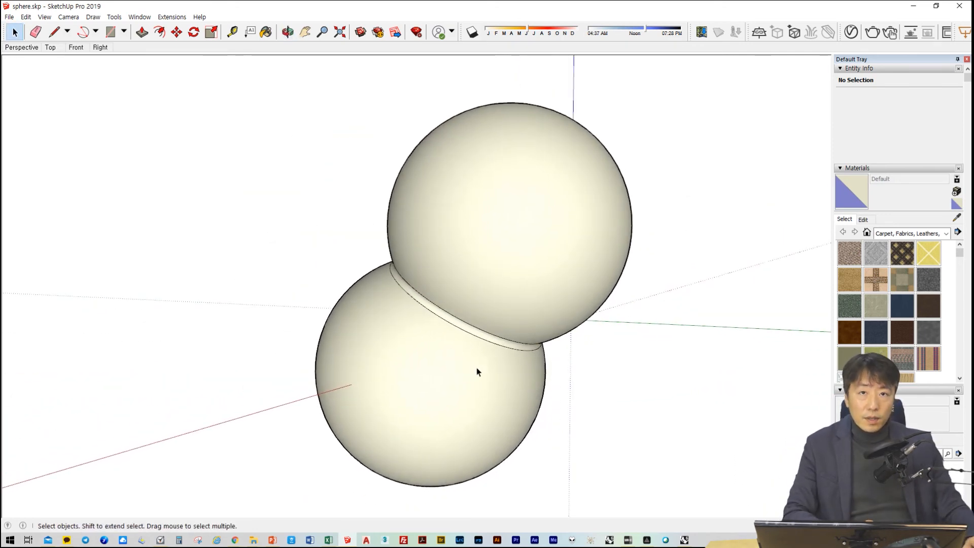
pyautogui.moveTo(449, 380); pyautogui.dragTo(422, 357, button='middle')
# Try a crossing selection around both spheres and clear the selection
pyautogui.moveTo(143, 74); pyautogui.dragTo(142, 98)
pyautogui.click(125, 66)
pyautogui.moveTo(124, 65); pyautogui.dragTo(163, 130)
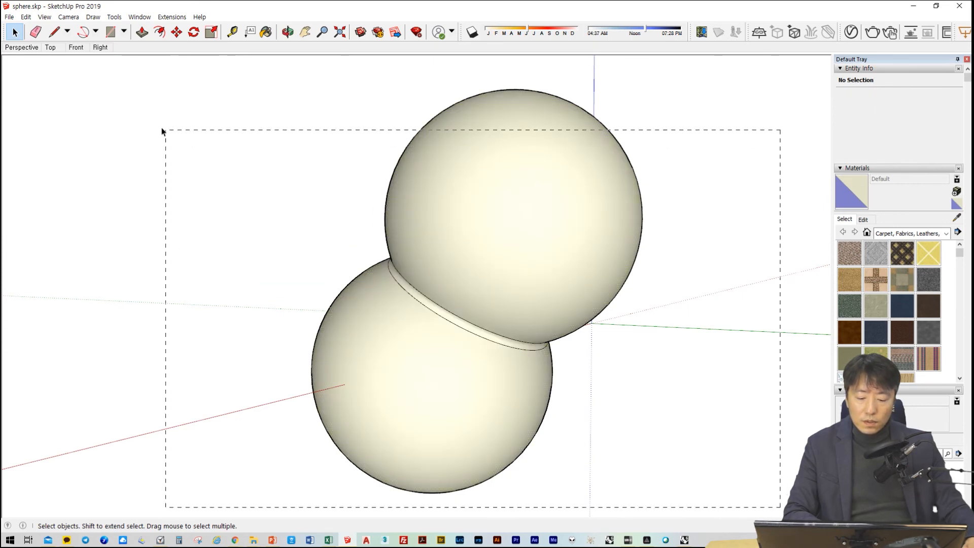
pyautogui.moveTo(137, 84); pyautogui.dragTo(777, 492)
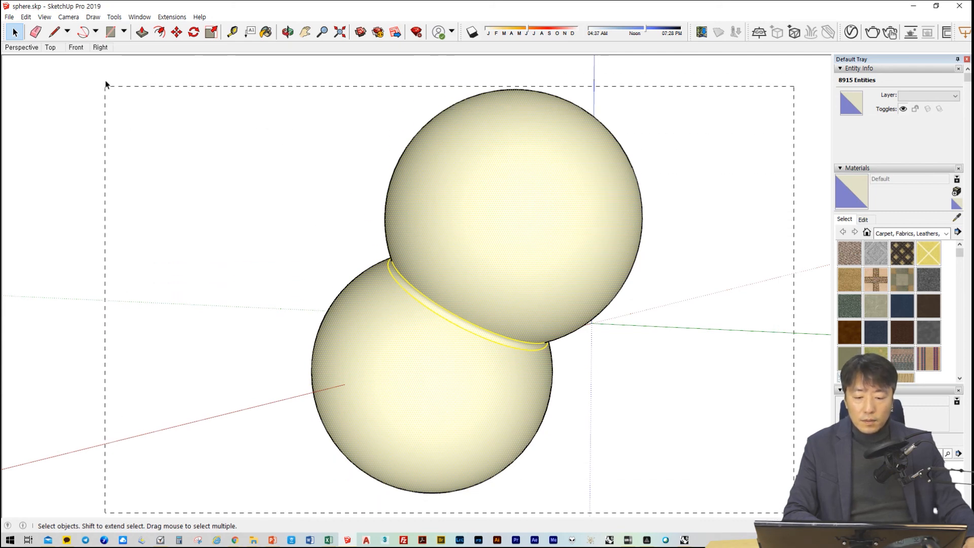
pyautogui.click(154, 112)
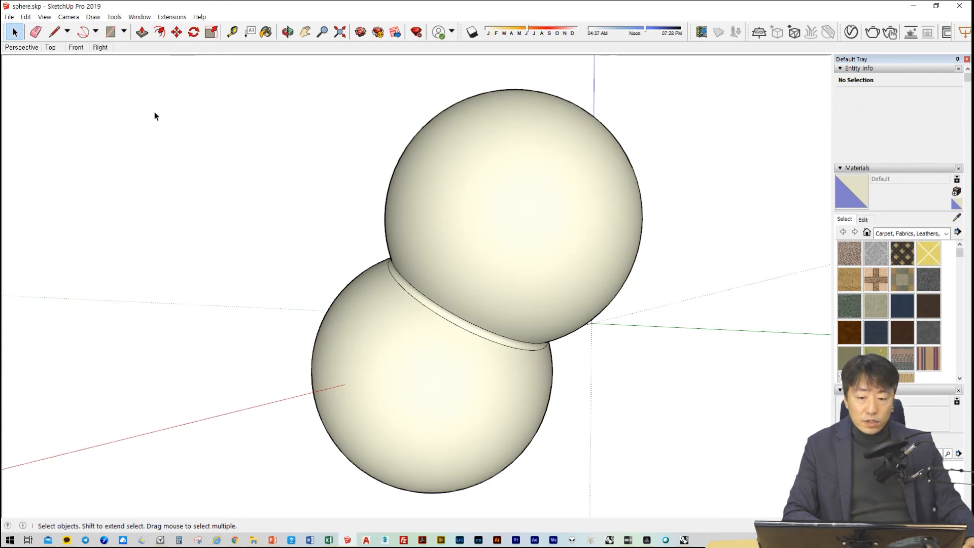
# Select both spheres and the fillet band together, comparing window selection with crossing selection
pyautogui.moveTo(137, 86); pyautogui.dragTo(762, 509)
pyautogui.moveTo(763, 503)
pyautogui.mouseDown()
pyautogui.moveTo(102, 74)
pyautogui.moveTo(729, 518)
pyautogui.moveTo(756, 511)
pyautogui.mouseUp()
pyautogui.click(101, 74)
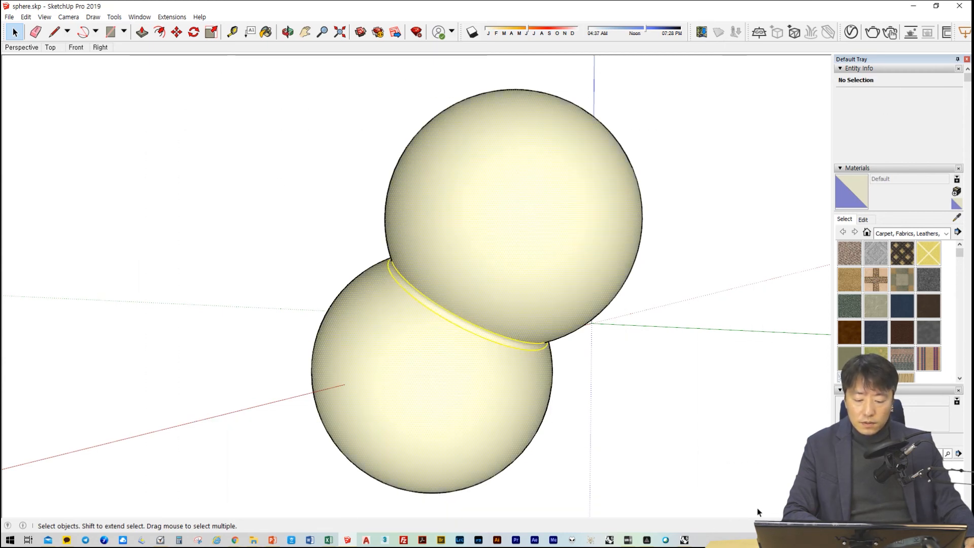
pyautogui.click(779, 509)
pyautogui.moveTo(105, 111); pyautogui.dragTo(121, 63)
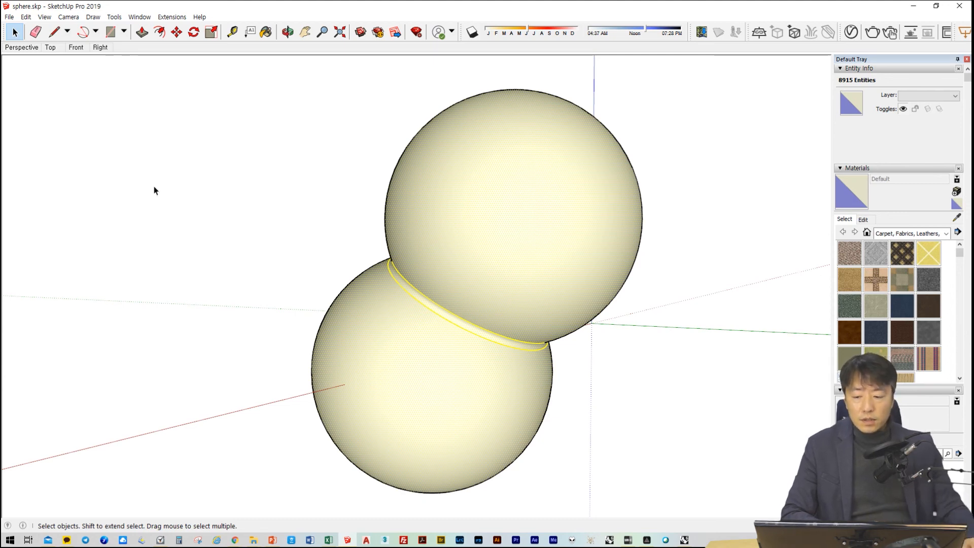
pyautogui.keyDown('shift'); pyautogui.moveTo(134, 90); pyautogui.dragTo(776, 497); pyautogui.keyUp('shift')
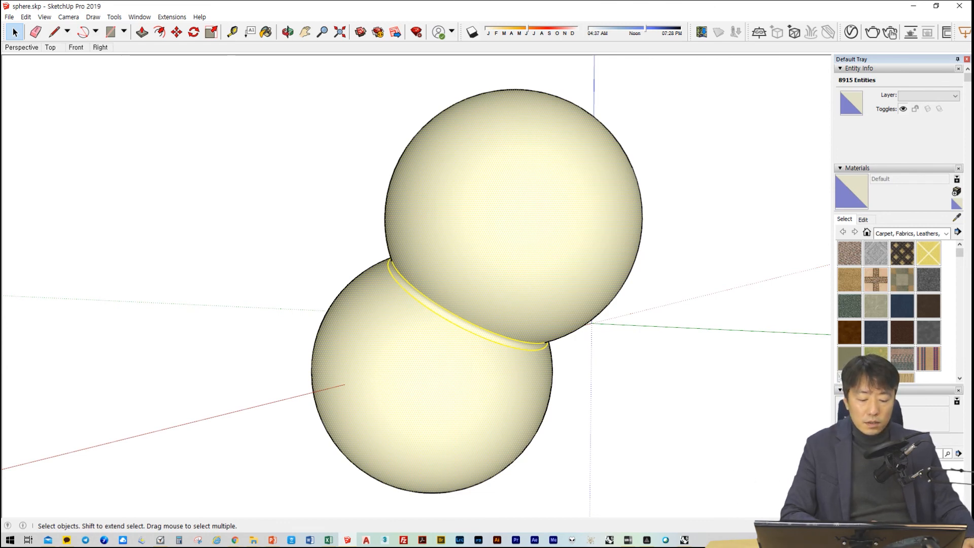
pyautogui.moveTo(791, 507); pyautogui.dragTo(694, 512)
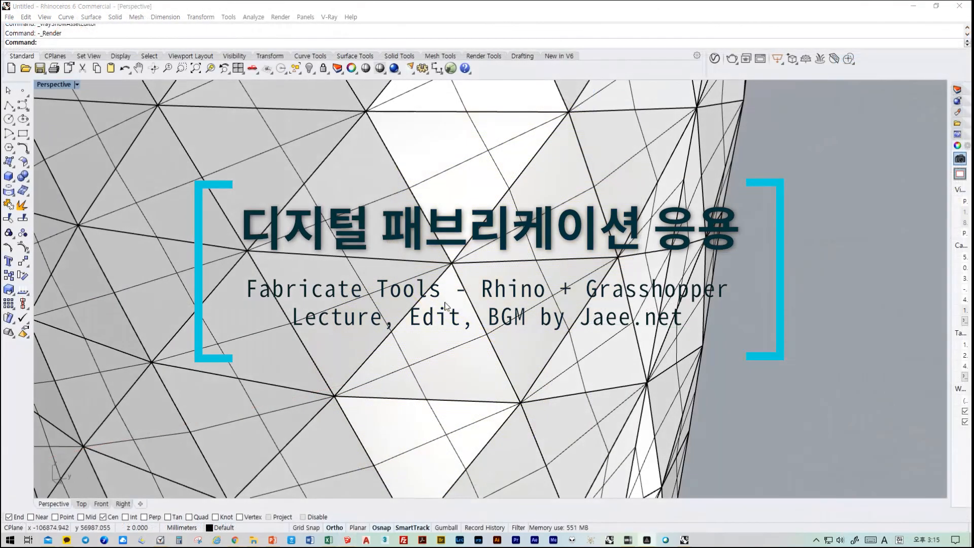
# In Rhino, render the triangulated tower with V-Ray from a close-up perspective view just below its open upper rim
pyautogui.scroll(-13, 445, 303)
pyautogui.moveTo(463, 230); pyautogui.dragTo(486, 274, button='right')
pyautogui.scroll(8, 499, 228)
pyautogui.moveTo(499, 228); pyautogui.dragTo(456, 299, button='right')
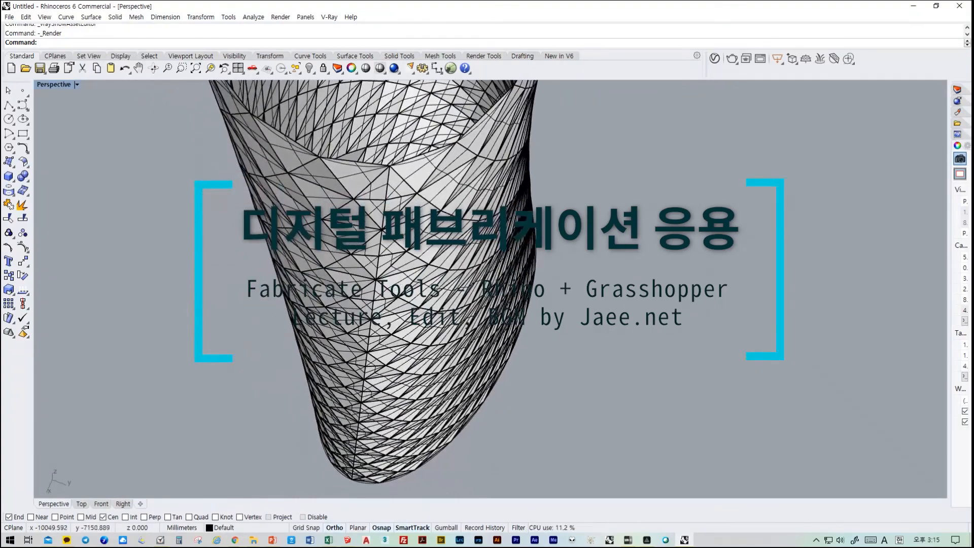
pyautogui.scroll(4, 424, 205)
pyautogui.keyDown('shift'); pyautogui.moveTo(424, 205); pyautogui.dragTo(456, 350, button='right'); pyautogui.keyUp('shift')
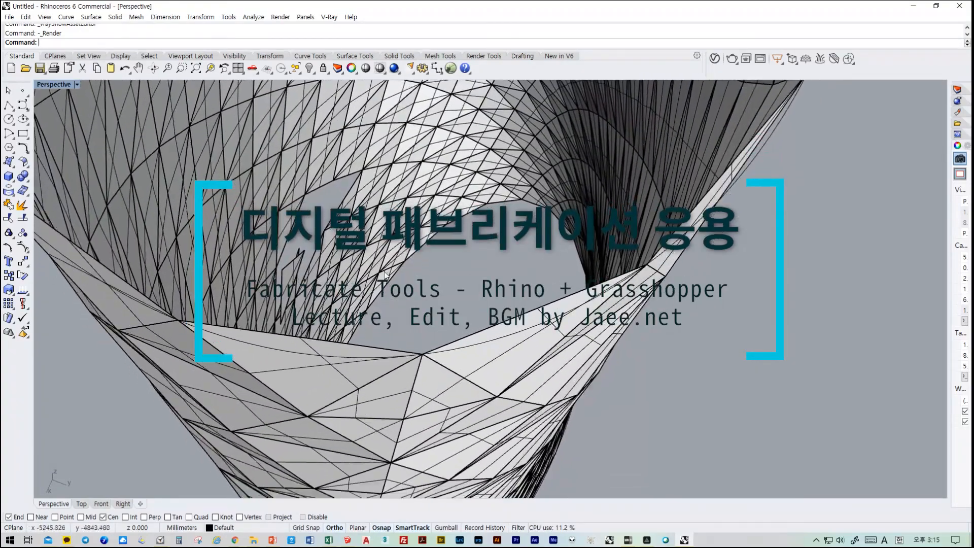
pyautogui.moveTo(314, 299)
pyautogui.mouseDown(button='right')
pyautogui.moveTo(330, 283)
pyautogui.moveTo(324, 289)
pyautogui.mouseUp(button='right')
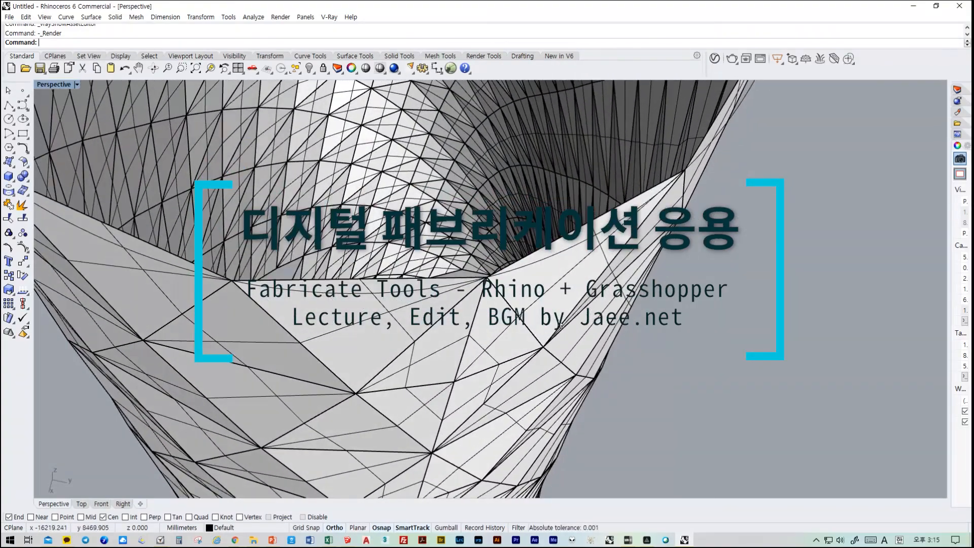
pyautogui.keyDown('shift'); pyautogui.moveTo(562, 326); pyautogui.dragTo(428, 185, button='right'); pyautogui.keyUp('shift')
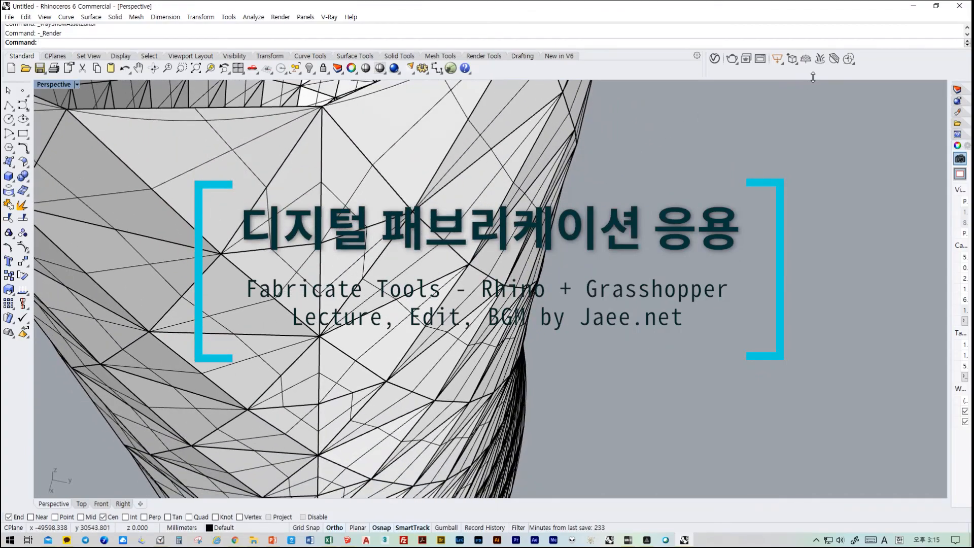
pyautogui.click(730, 59)
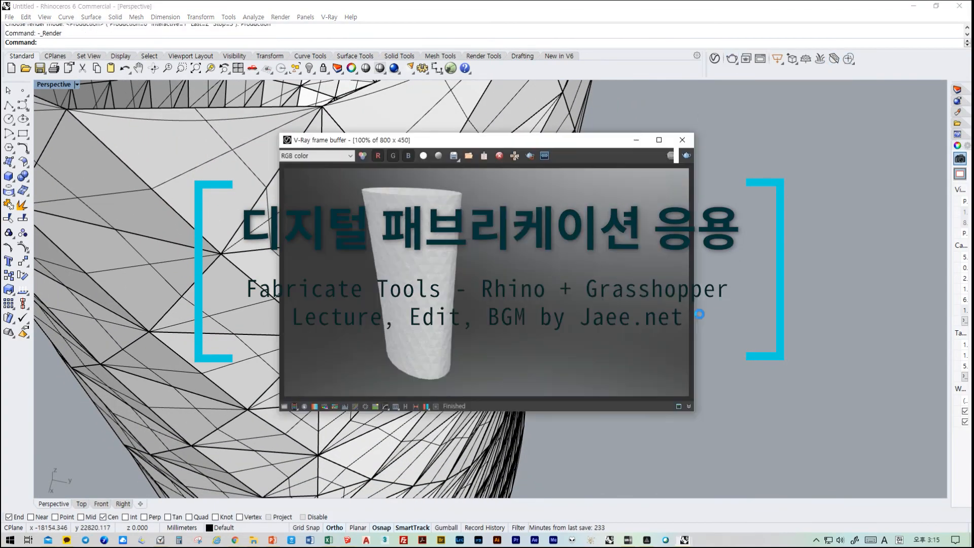